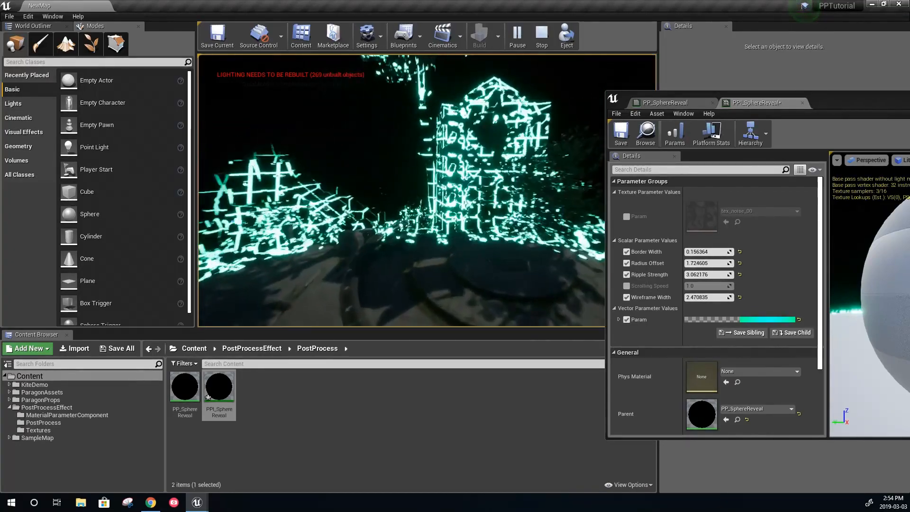
Fly through the running level to examine the wireframe sphere-reveal effect on the ruins, rocks and trees.
key("w")
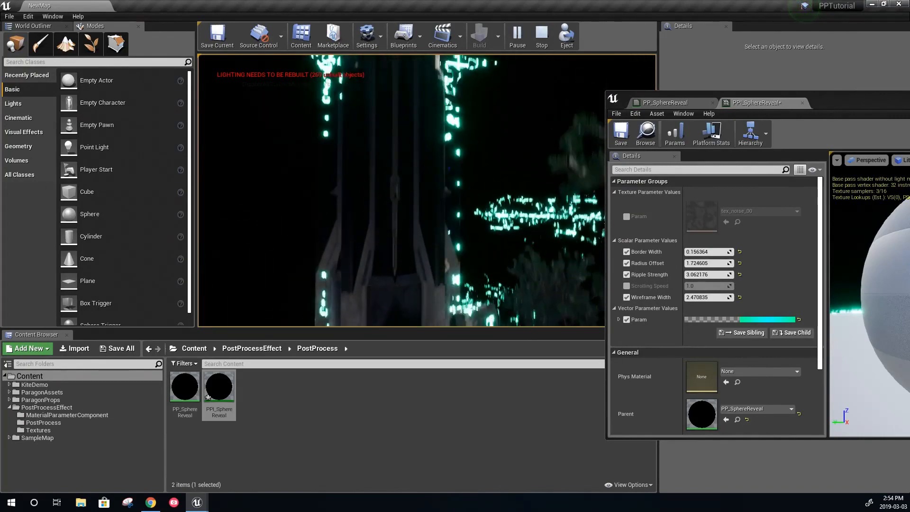
key("w")
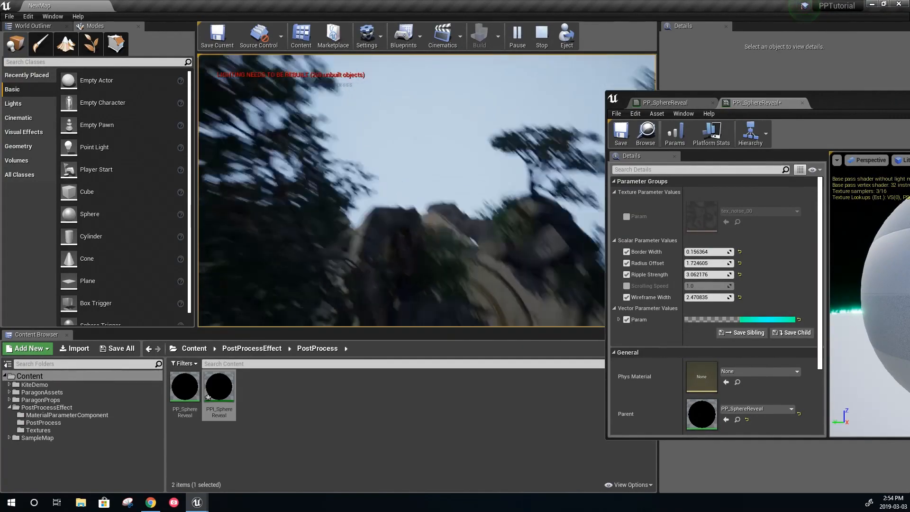
key("w")
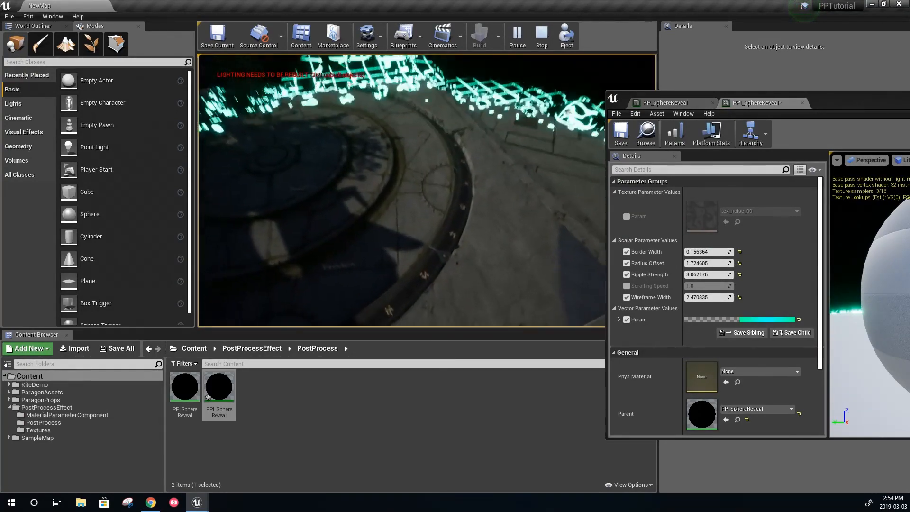
key("w")
key("s")
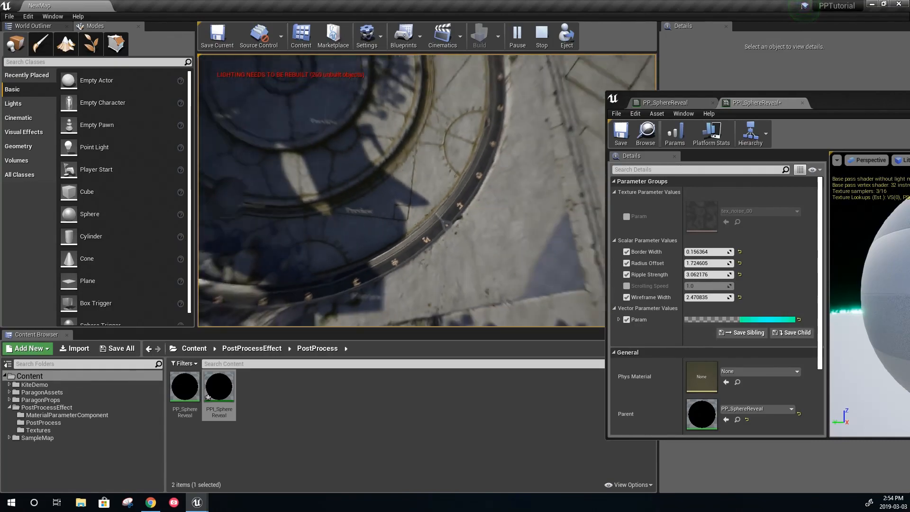
key("w")
key("s")
key("w")
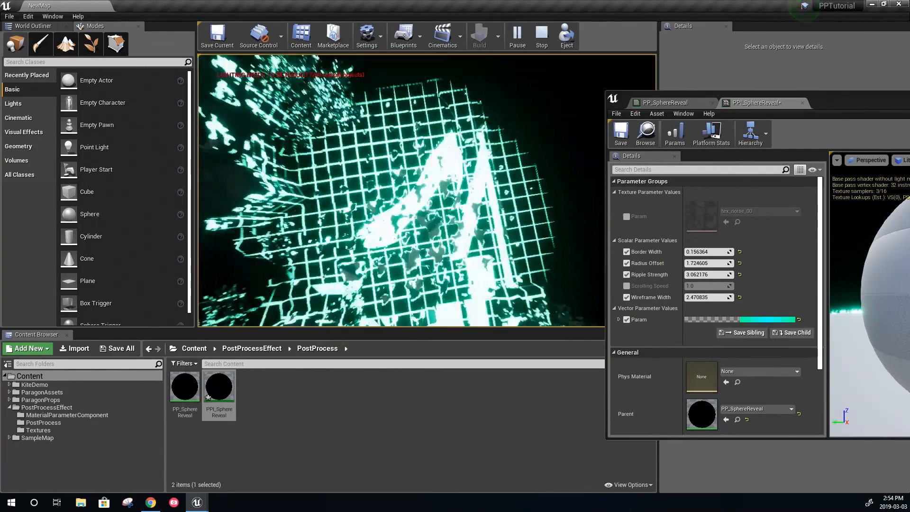
key("s")
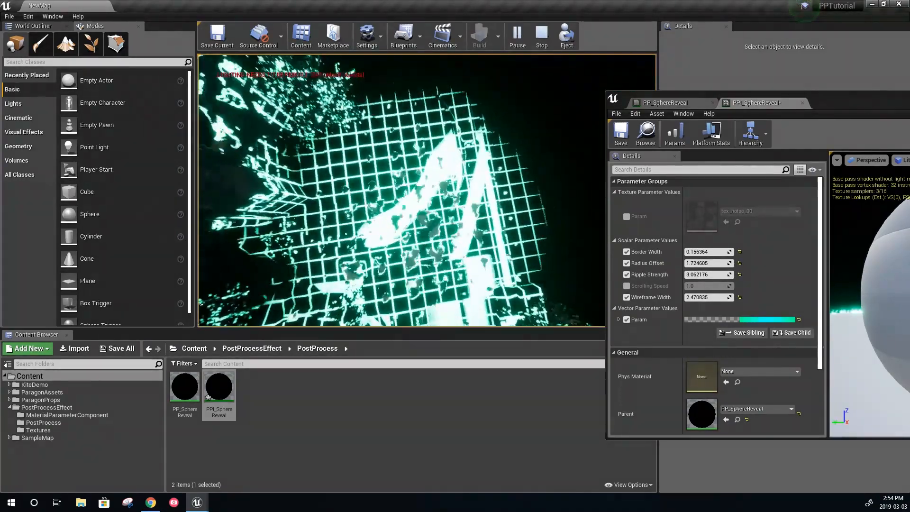
key("w")
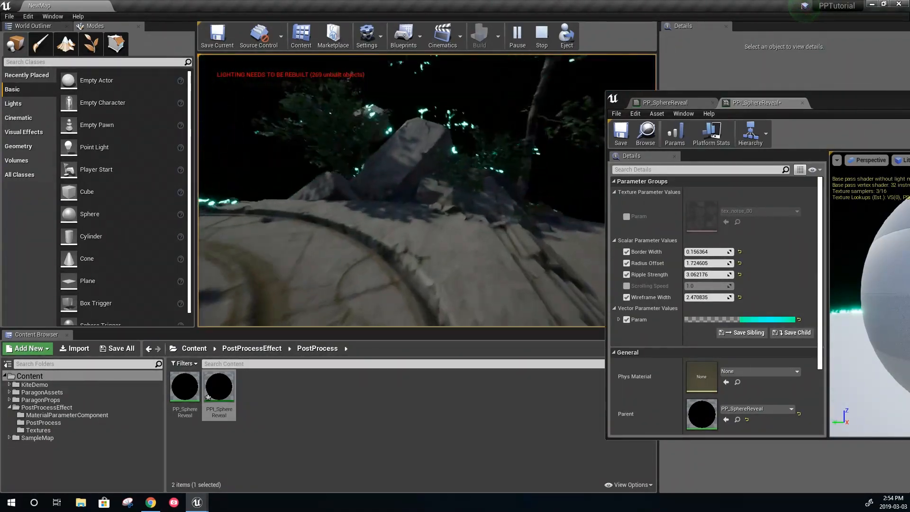
key("w")
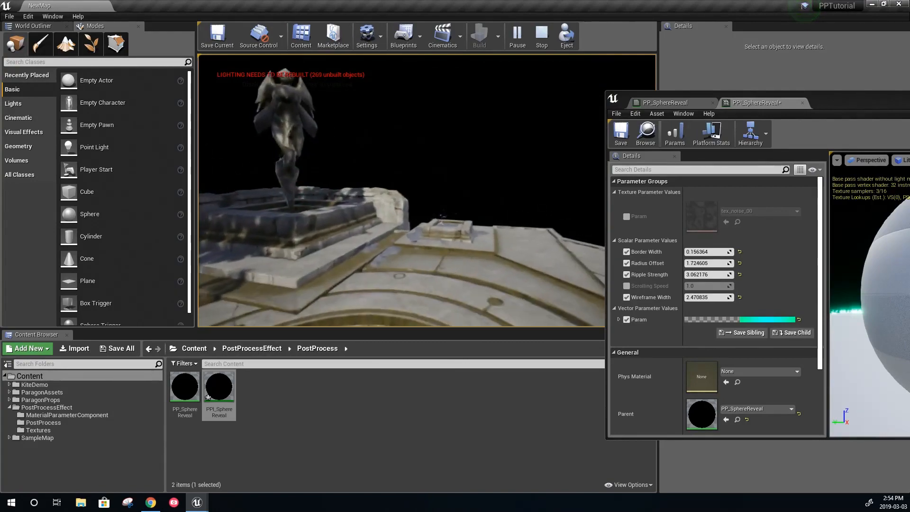
key("s")
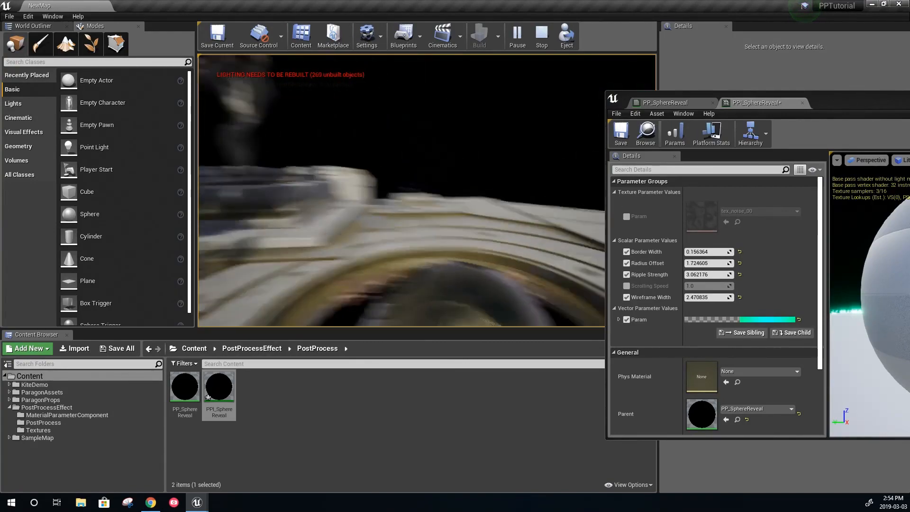
key("s")
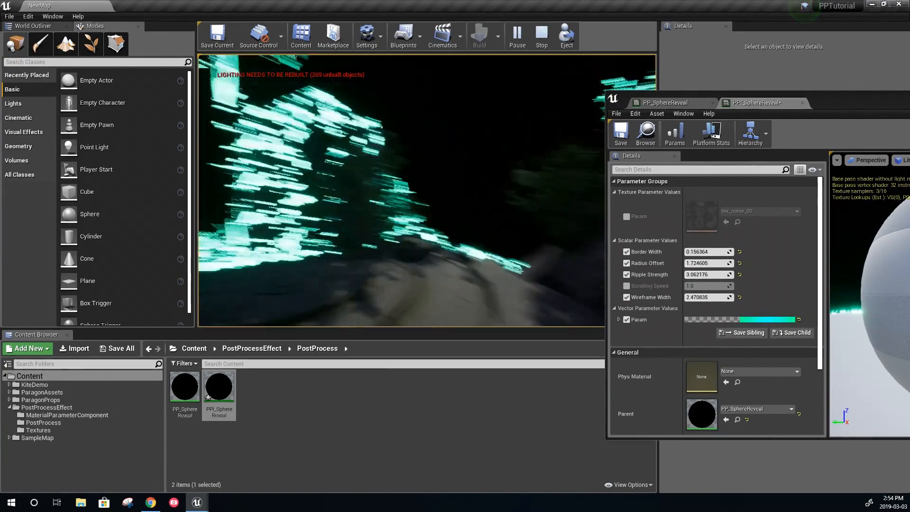
key("w")
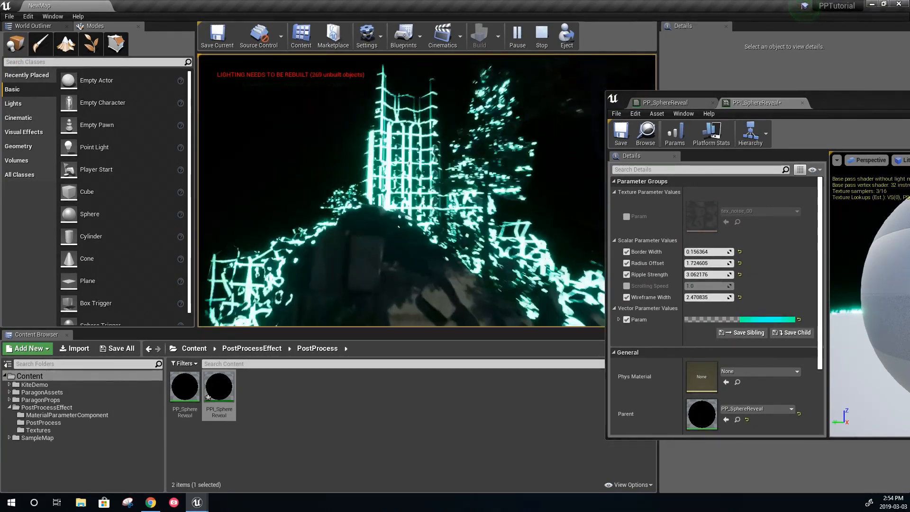
key("s")
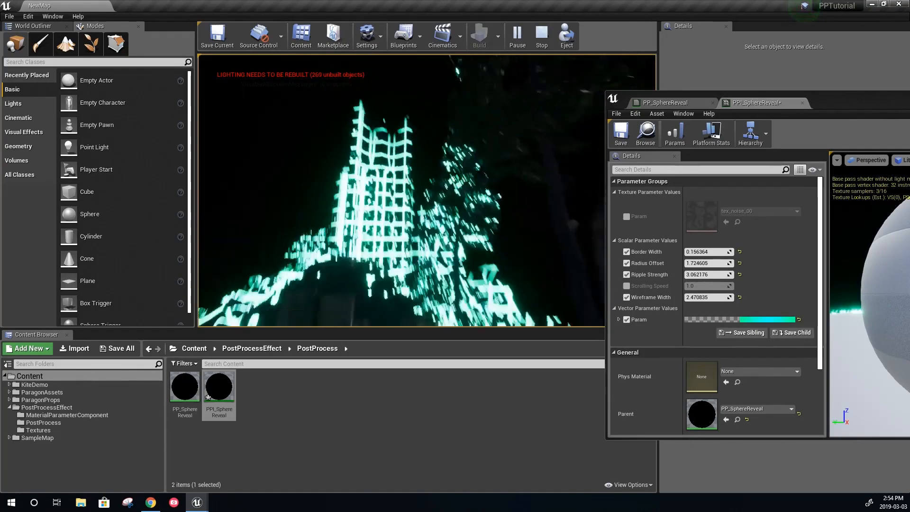
key("d")
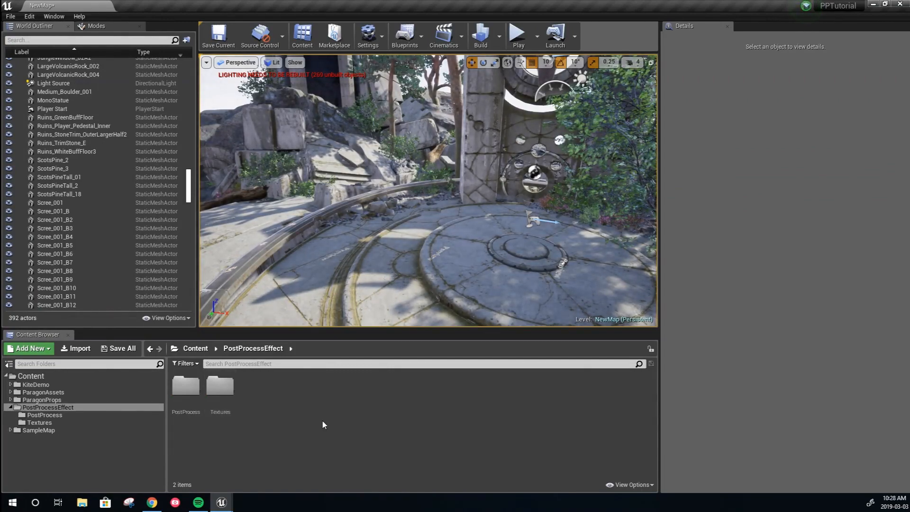
Look over the ruins level and check the noise texture in the PostProcessEffect Textures folder.
right_click_drag(439, 228, 413, 232)
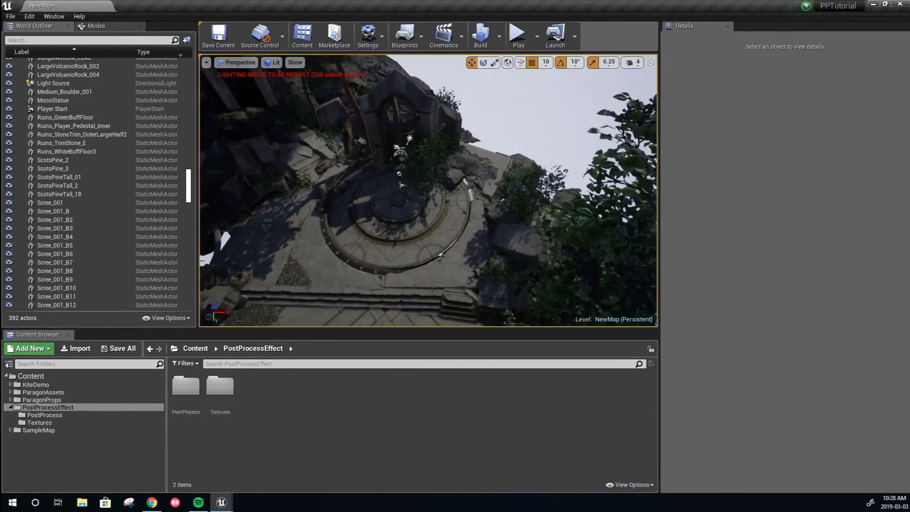
right_click_drag(412, 232, 404, 162)
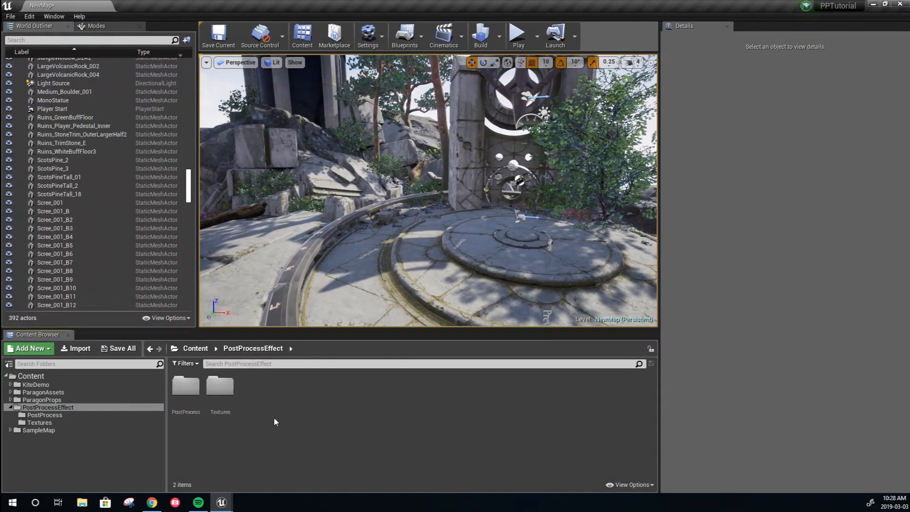
double_click(221, 388)
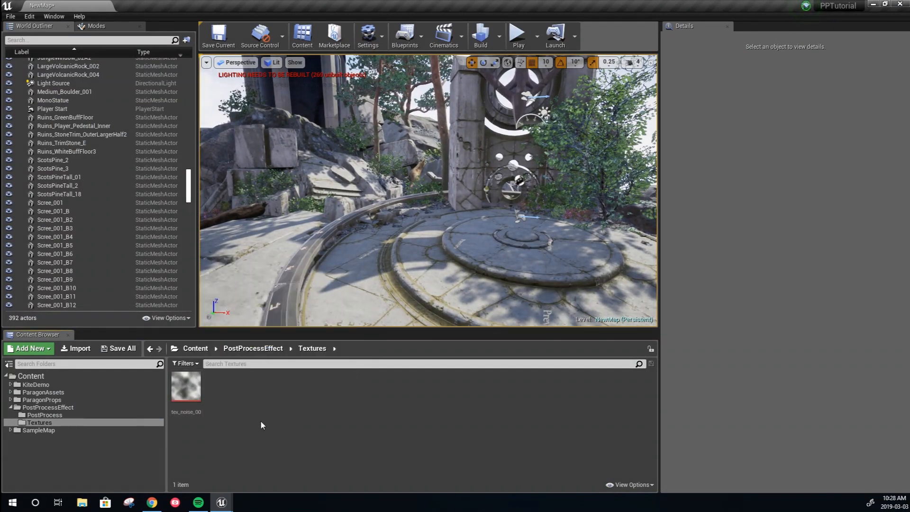
left_click(186, 389)
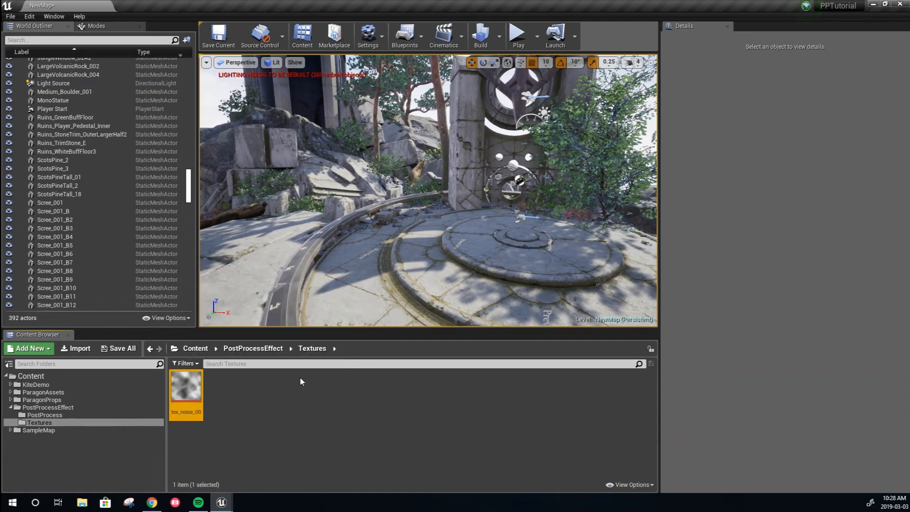
left_click(258, 349)
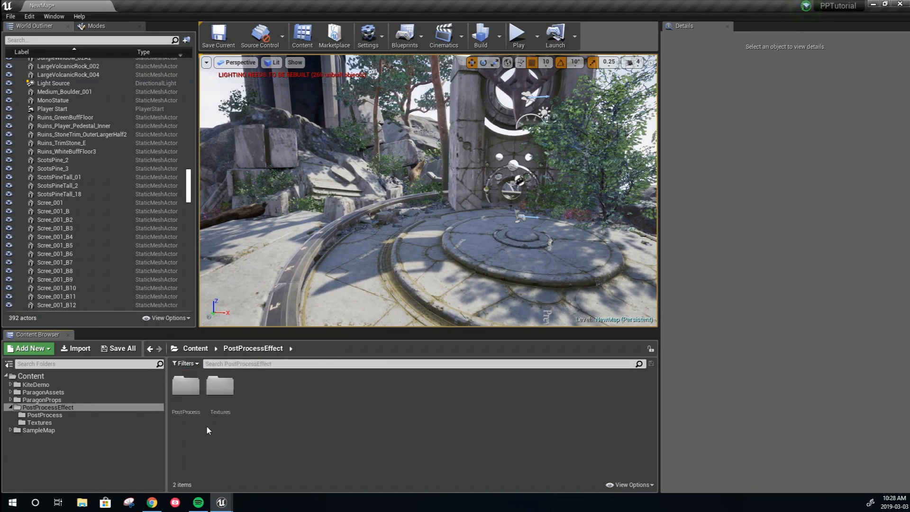
Create a material named PP_SphereReveal in the PostProcess folder.
double_click(185, 386)
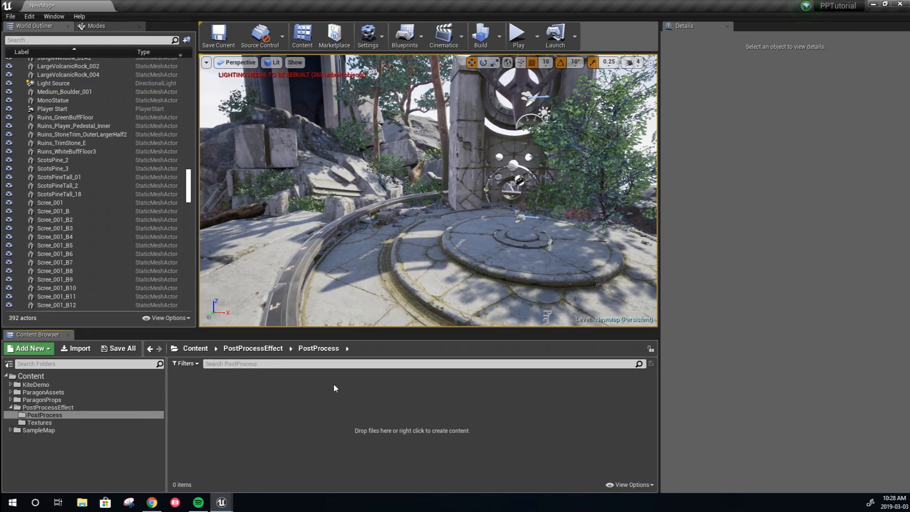
key("s")
mouse_move(319, 283)
right_mouse_down()
mouse_move(369, 284)
mouse_move(327, 290)
right_mouse_up()
key("w")
key("s")
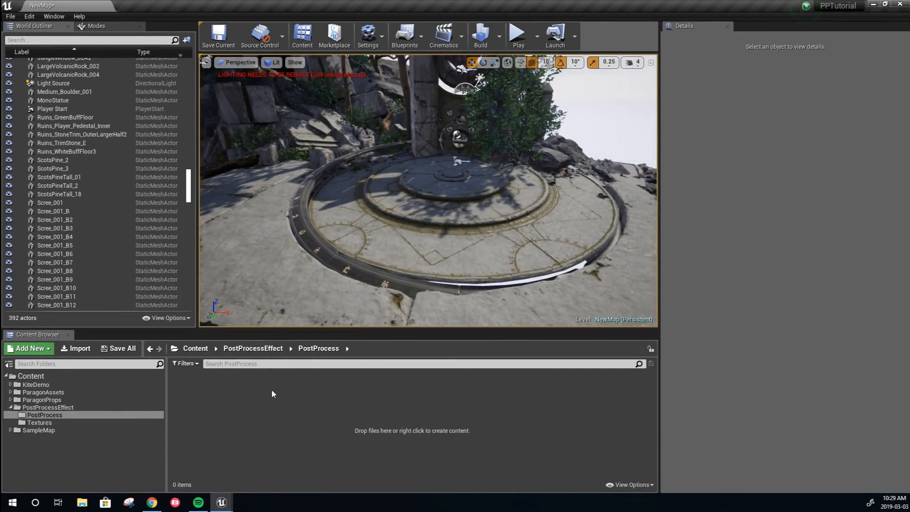
right_click(259, 409)
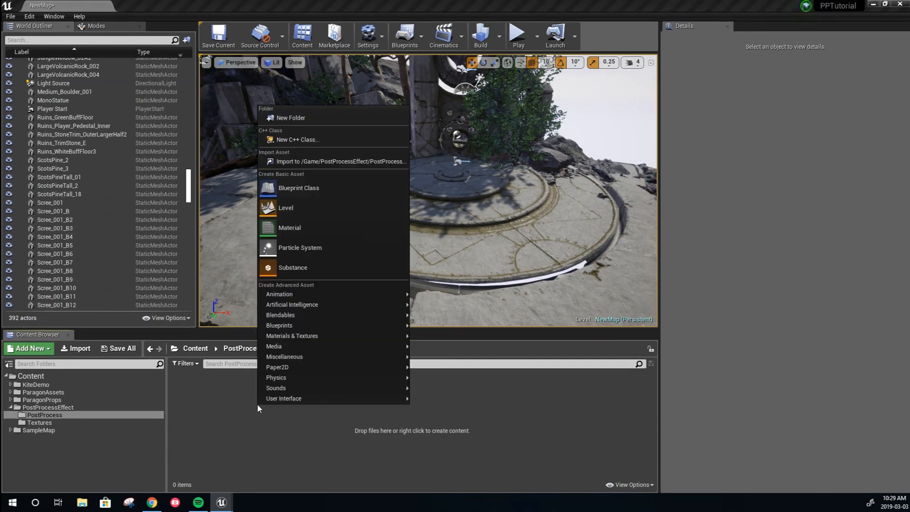
left_click(326, 228)
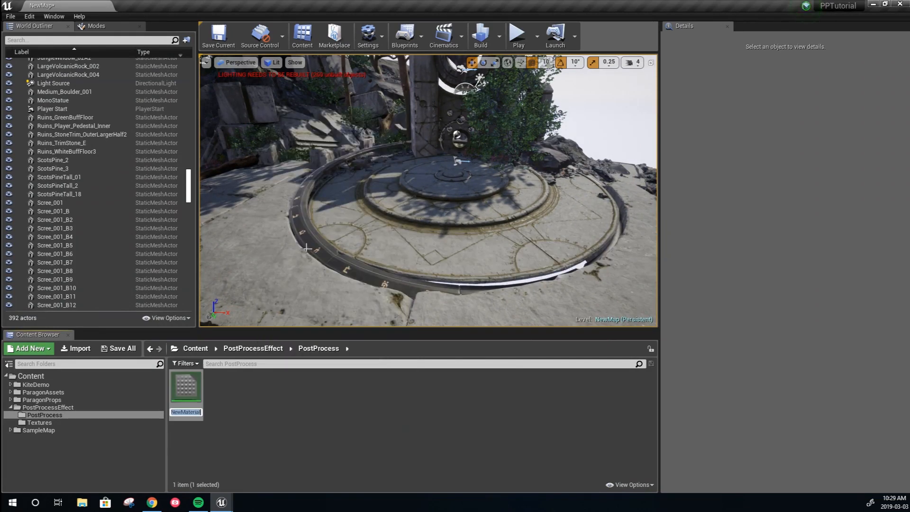
type("P")
type("P_Sphere")
key("Return")
key("Return")
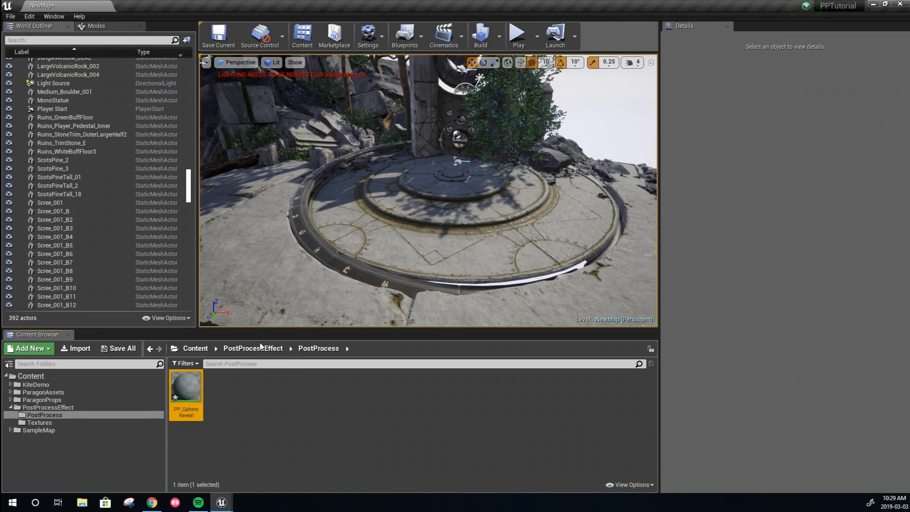
Open the PP_SphereReveal material in a maximized editor, set its Material Domain to Post Process and save it.
key("Return")
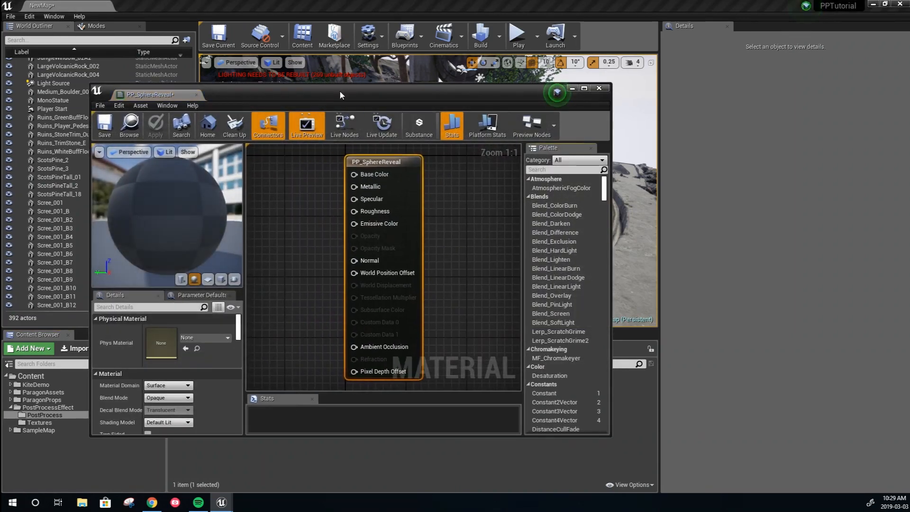
double_click(339, 93)
right_click_drag(314, 168, 583, 245)
left_click(492, 196)
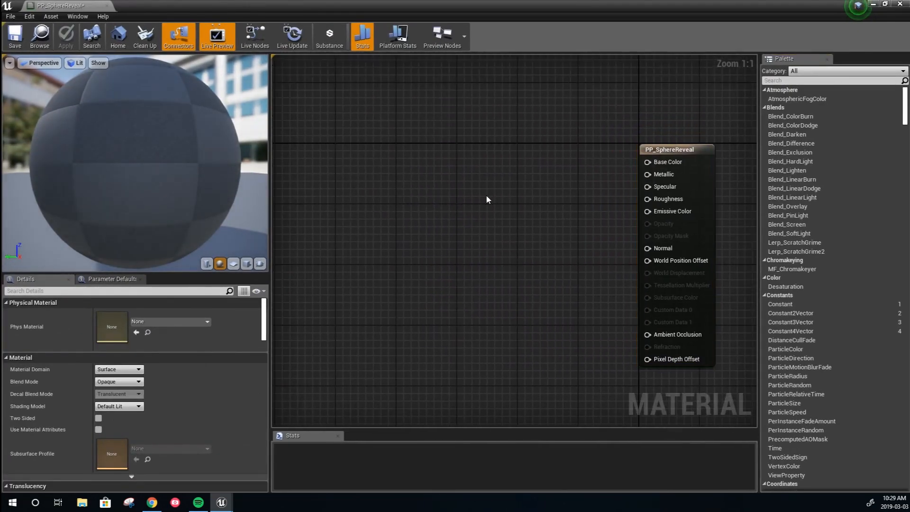
left_click(138, 369)
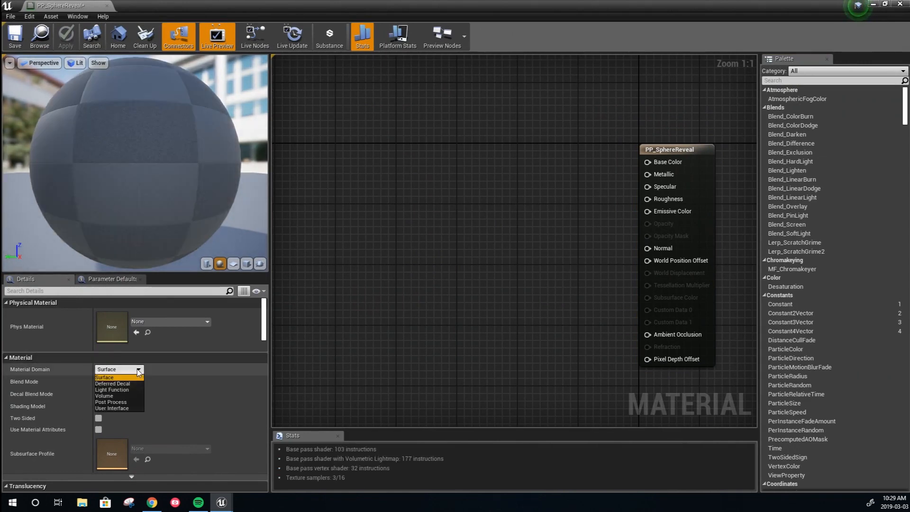
left_click(129, 404)
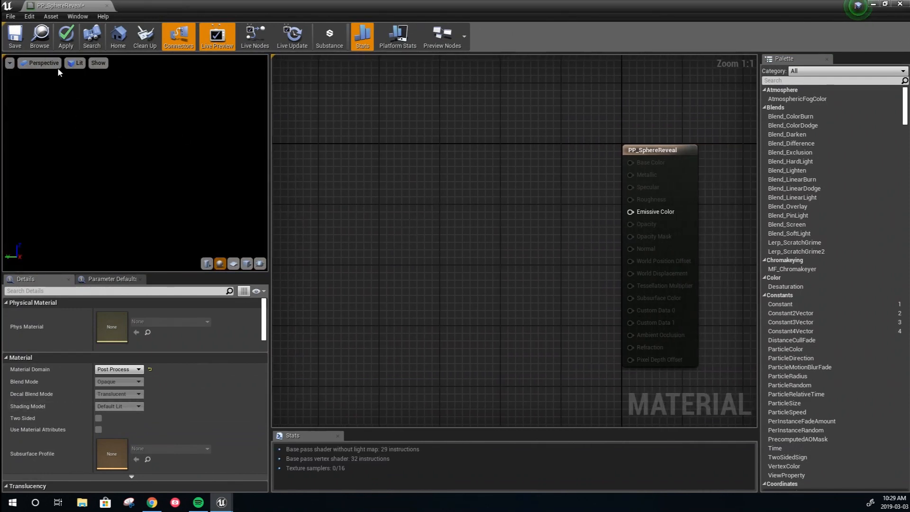
left_click(15, 37)
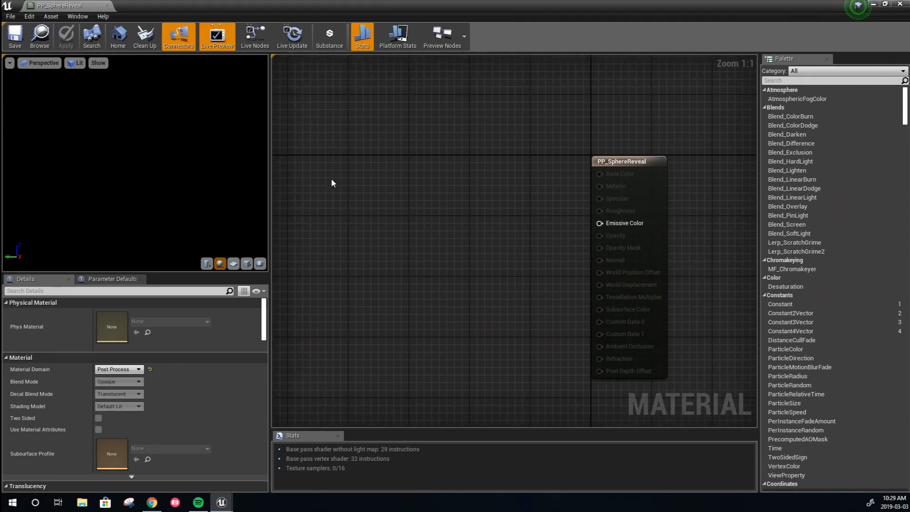
Add a SceneTexture node well before the material output and set its Scene Texture Id to PostProcessInput0.
right_click(372, 146)
type("scene")
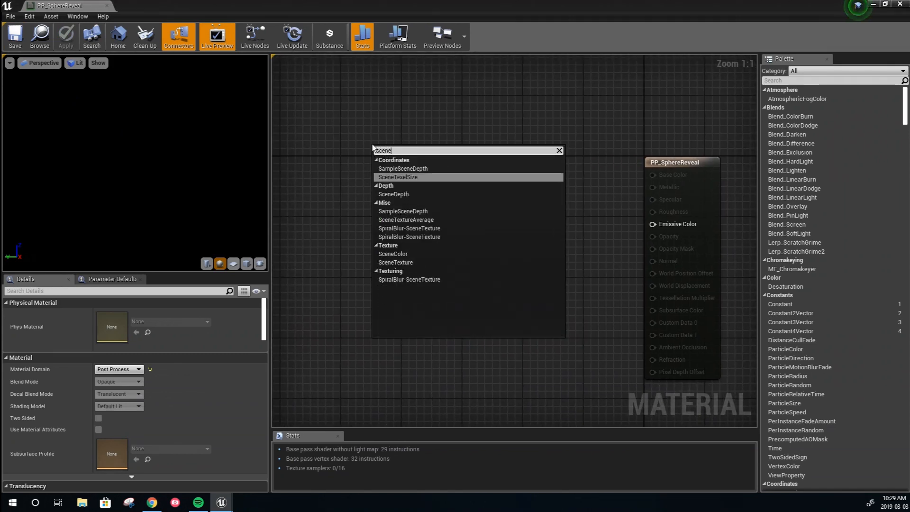
left_click(404, 261)
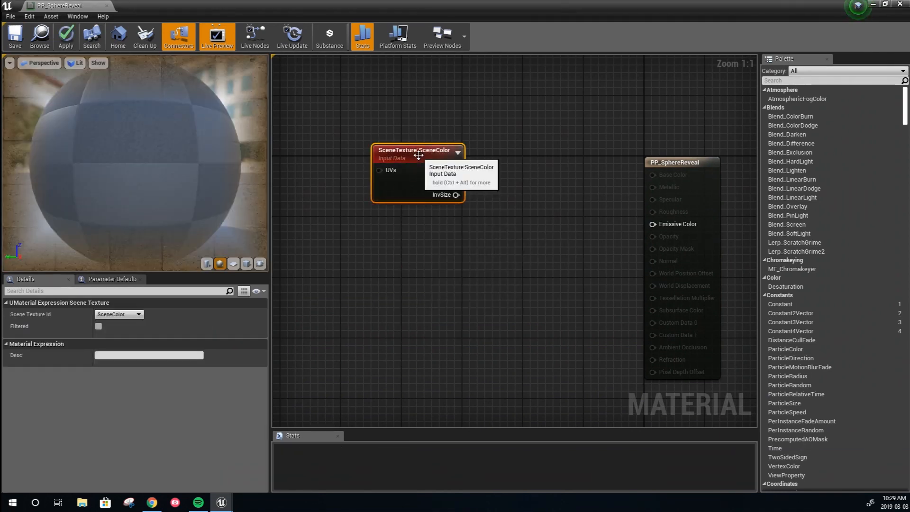
left_click(113, 315)
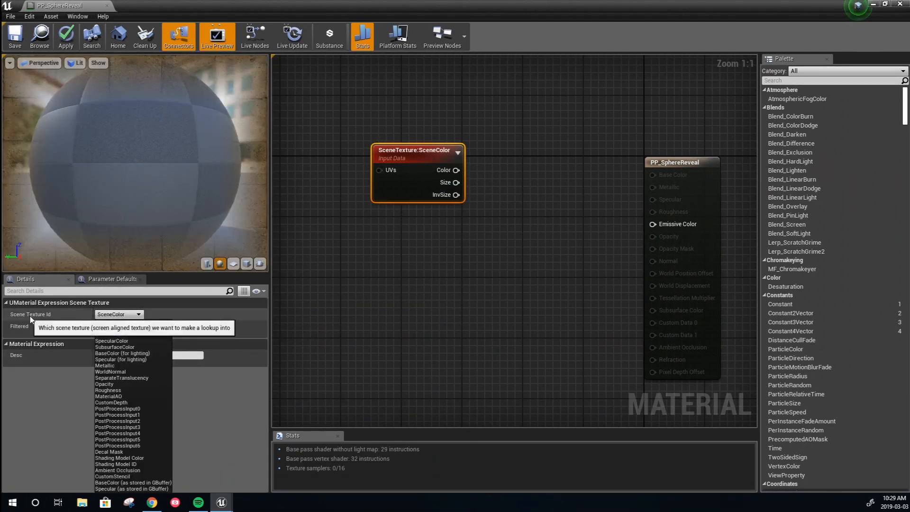
left_click(114, 408)
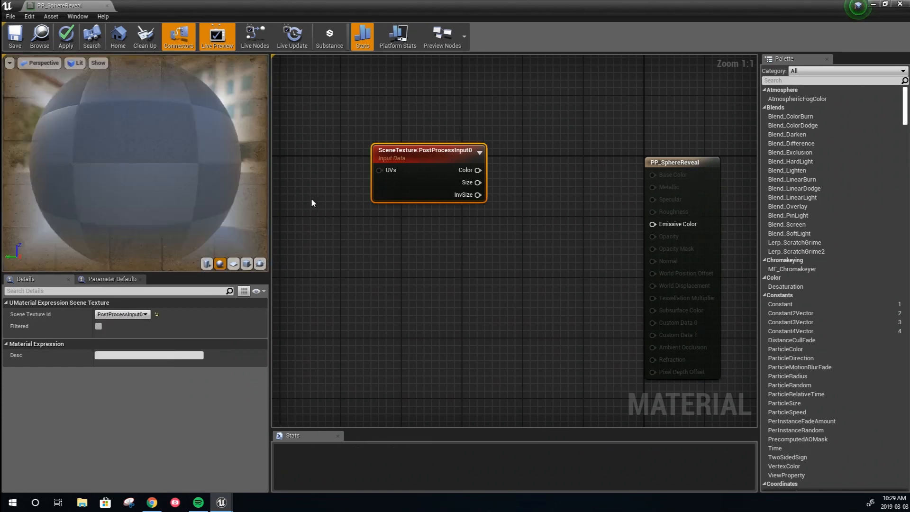
right_click_drag(430, 272, 387, 271)
left_click_drag(397, 159, 358, 155)
right_click_drag(383, 207, 418, 233)
right_click_drag(418, 166, 459, 161)
left_click_drag(459, 162, 421, 170)
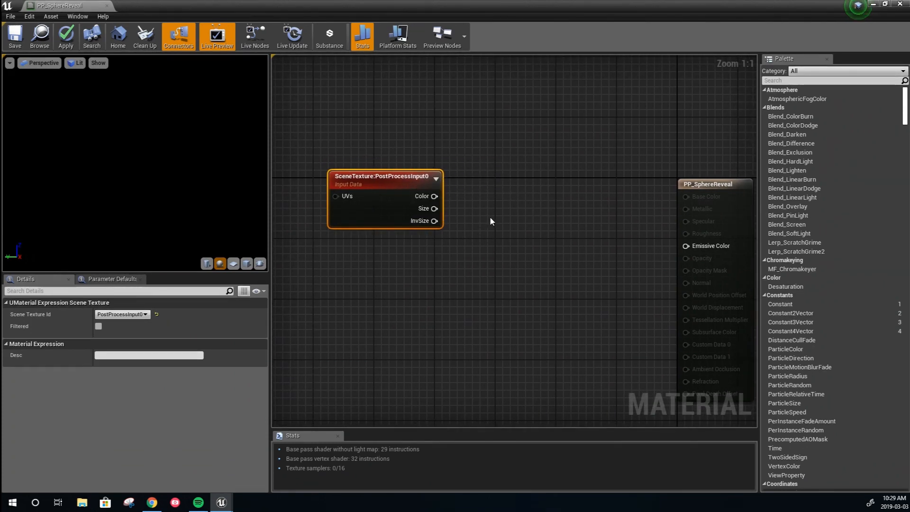
Add a Desaturation node and feed it the Color output of the SceneTexture node.
right_click_drag(487, 218, 487, 220)
type("desa")
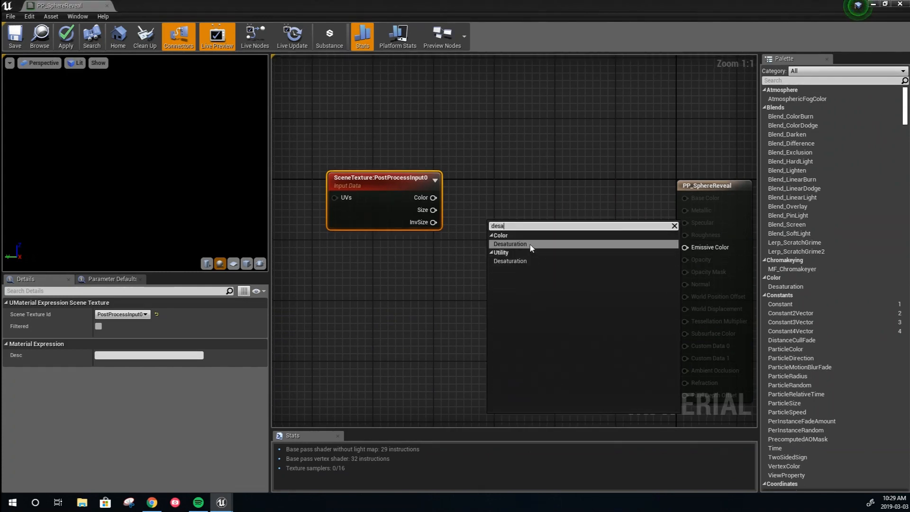
left_click(510, 243)
left_click_drag(433, 198, 496, 241)
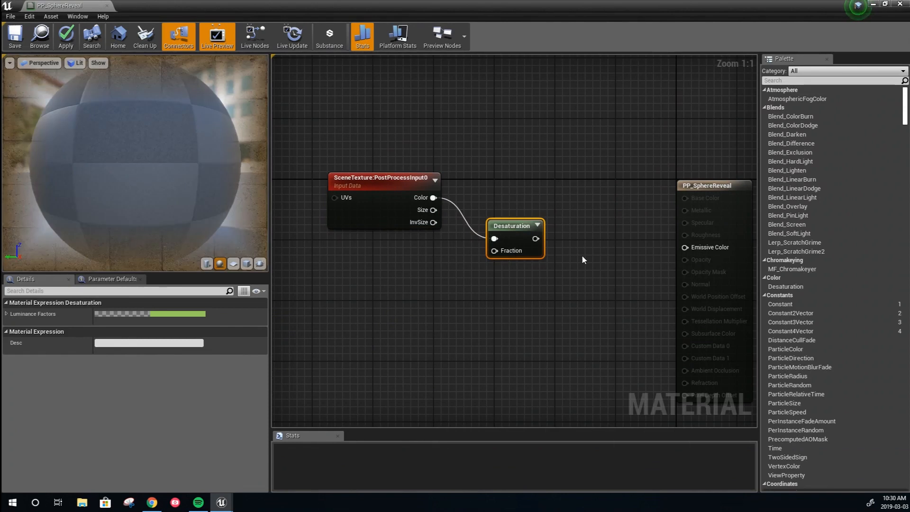
Connect the Desaturation output to the material's Emissive Color input and save the material.
right_click_drag(577, 256, 517, 248)
left_click_drag(474, 231, 622, 239)
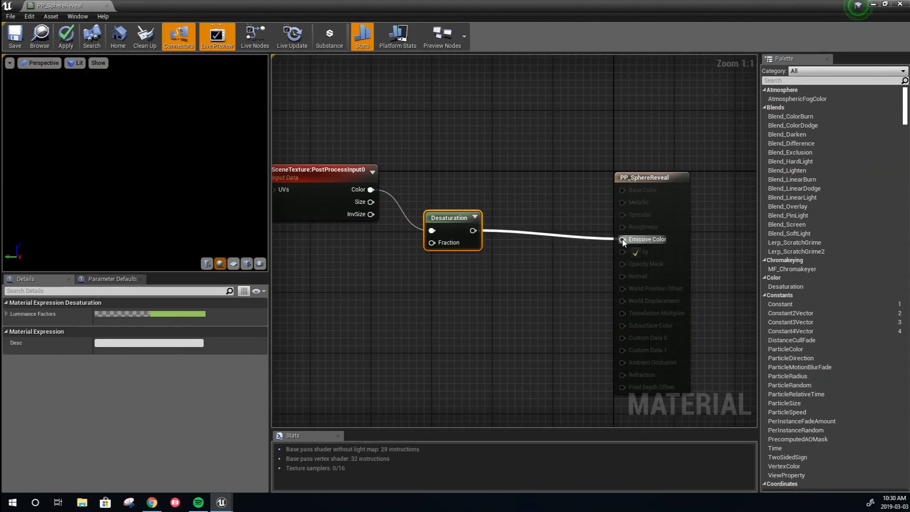
right_click_drag(477, 278, 533, 278)
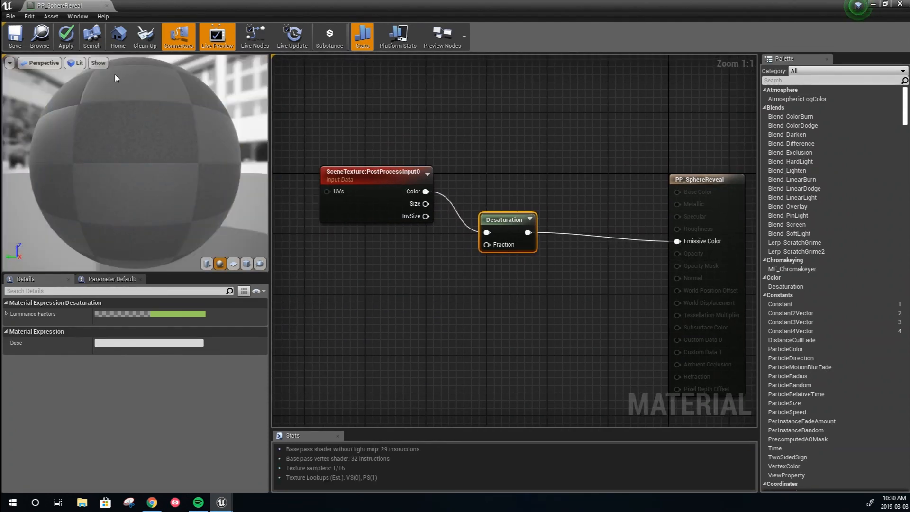
left_click(21, 40)
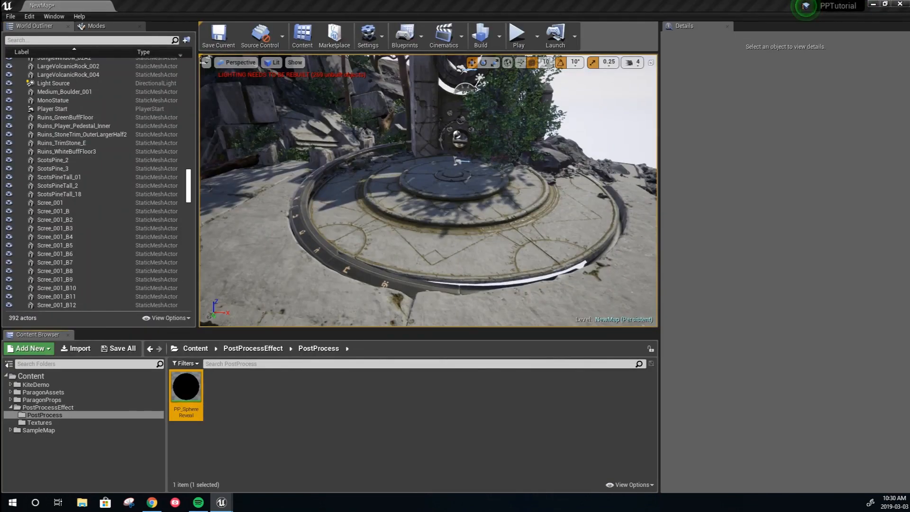
Place a Post Process Volume on the circular stone platform in the level.
right_click_drag(429, 190, 448, 189)
key("s")
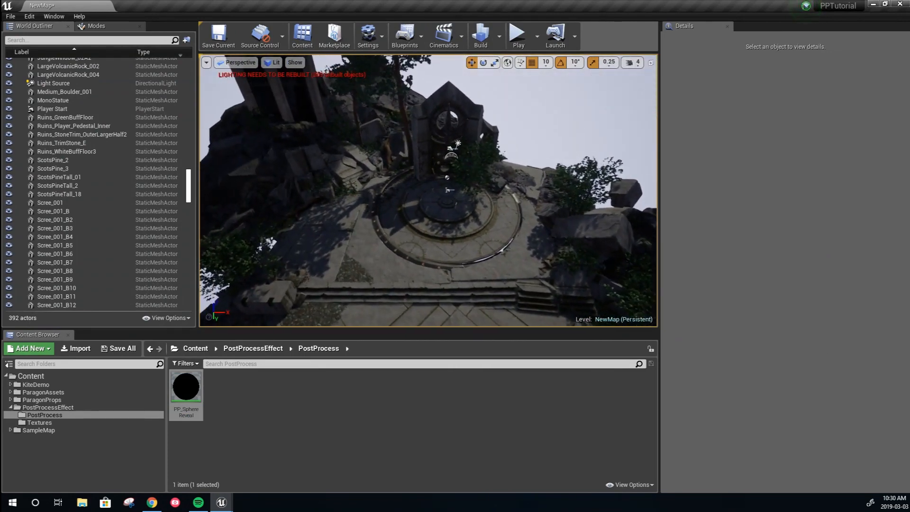
left_click(109, 26)
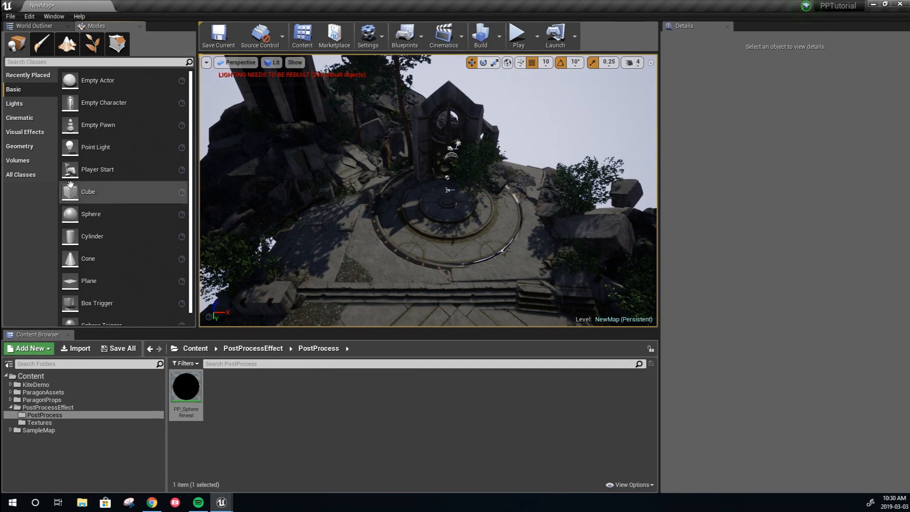
left_click(35, 134)
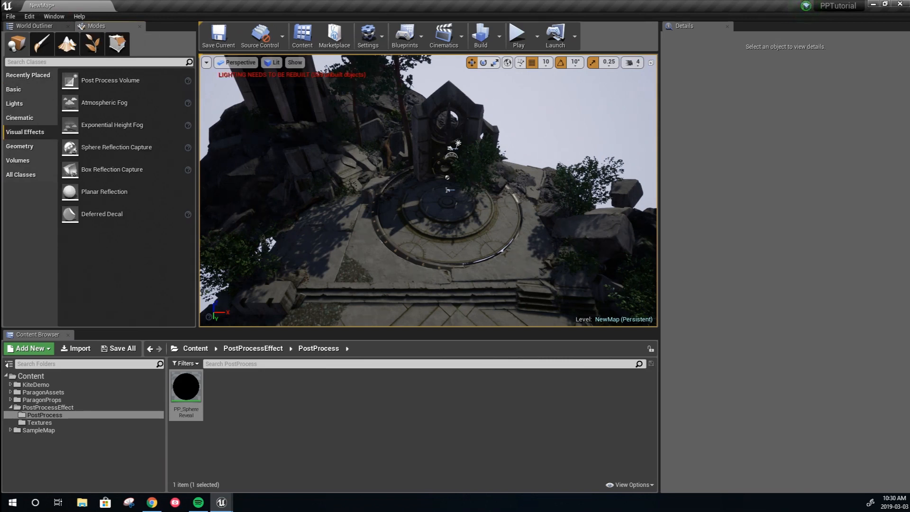
left_click_drag(109, 81, 438, 218)
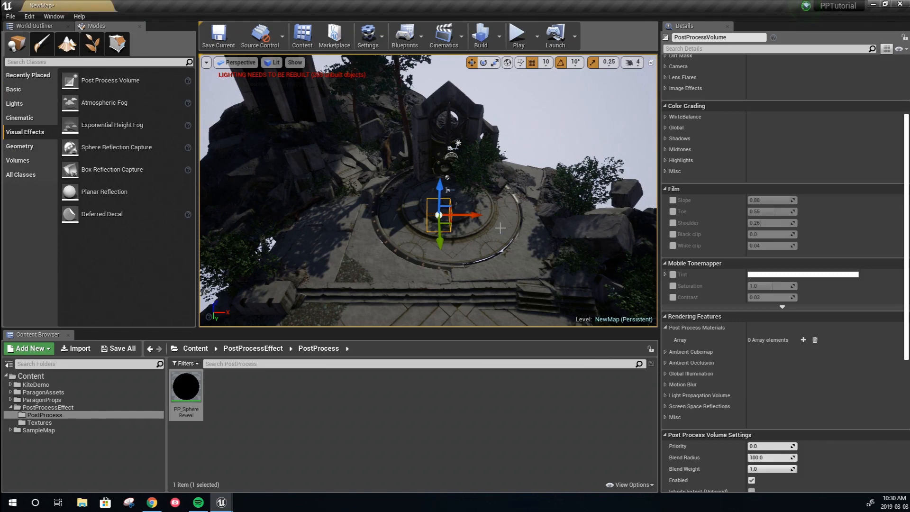
Scale the Post Process Volume uniformly to about 17.5 so that it encloses the scene.
key("r")
left_click_drag(439, 215, 253, 359)
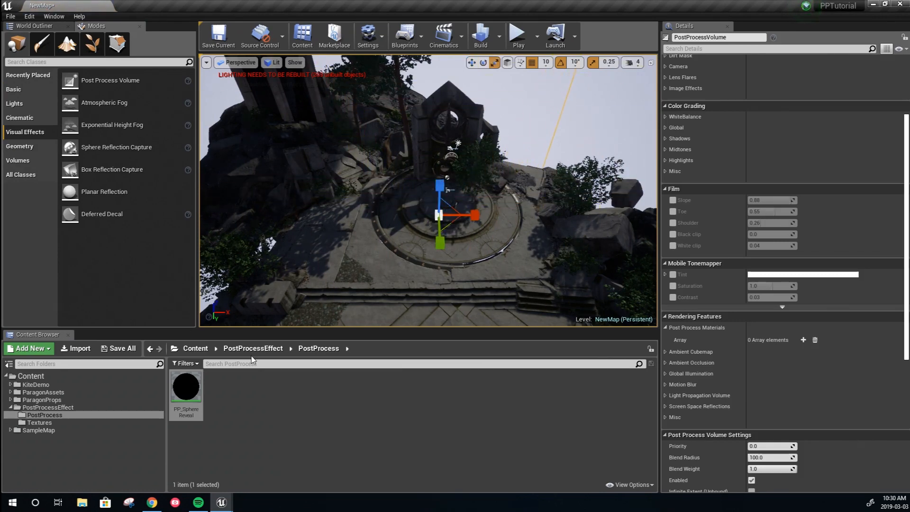
right_click_drag(407, 183, 505, 170)
key("s")
key("w")
key("s")
key("w")
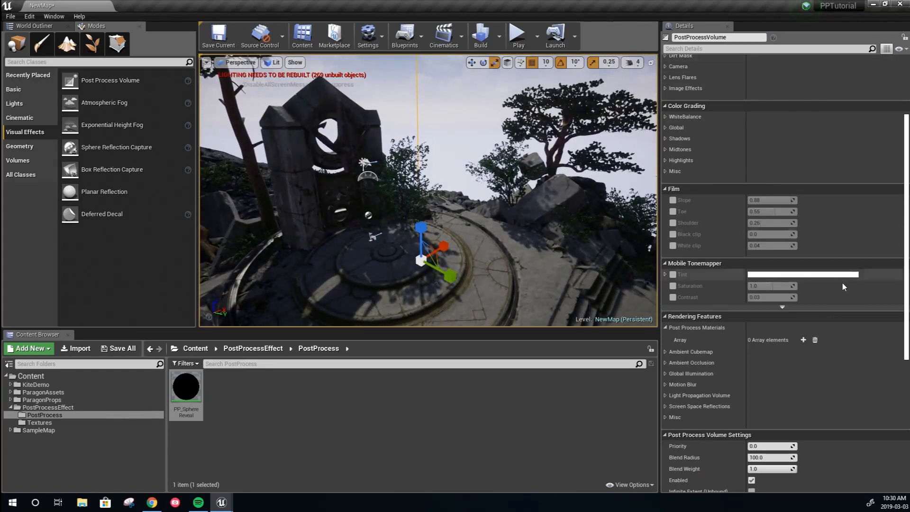
scroll(899, 100, "up", 2)
scroll(899, 101, "up", 5)
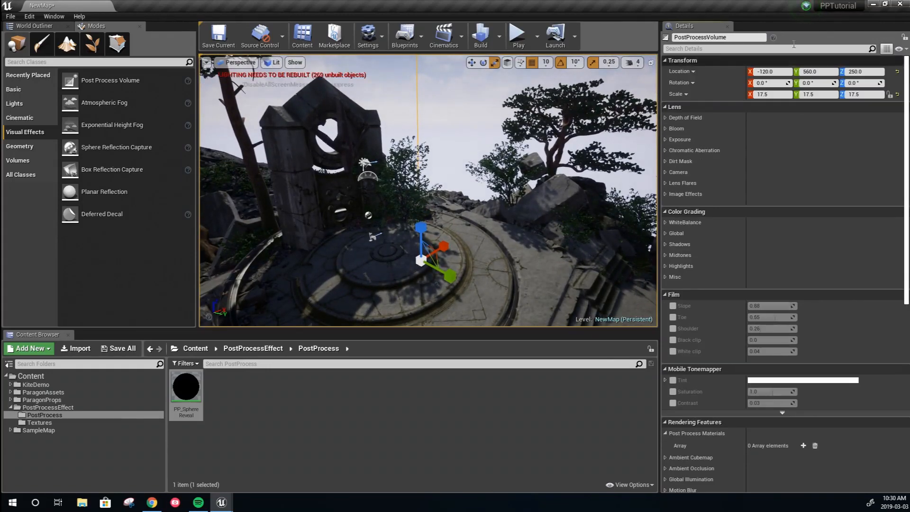
Add an asset reference element to the volume's Post Process Materials array and assign PP_SphereReveal to it.
left_click_drag(900, 72, 901, 213)
left_click(666, 184)
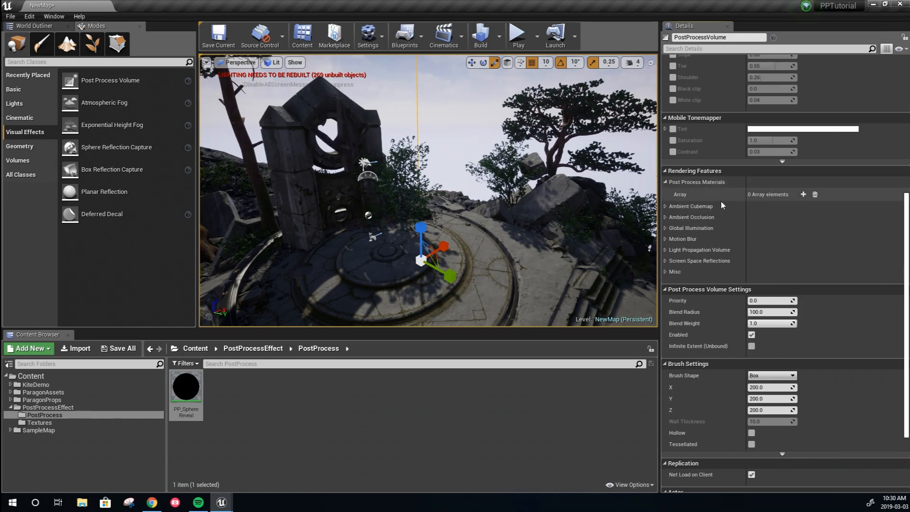
left_click(803, 195)
left_click(767, 208)
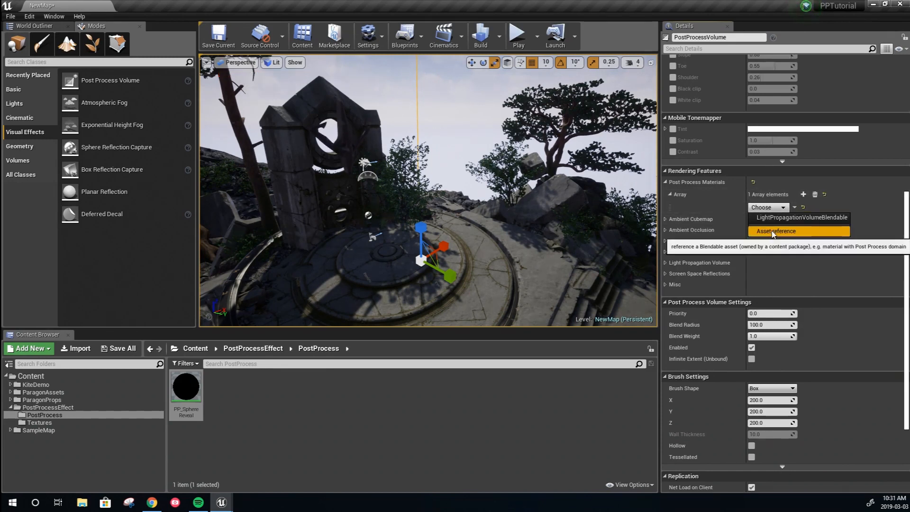
left_click(773, 231)
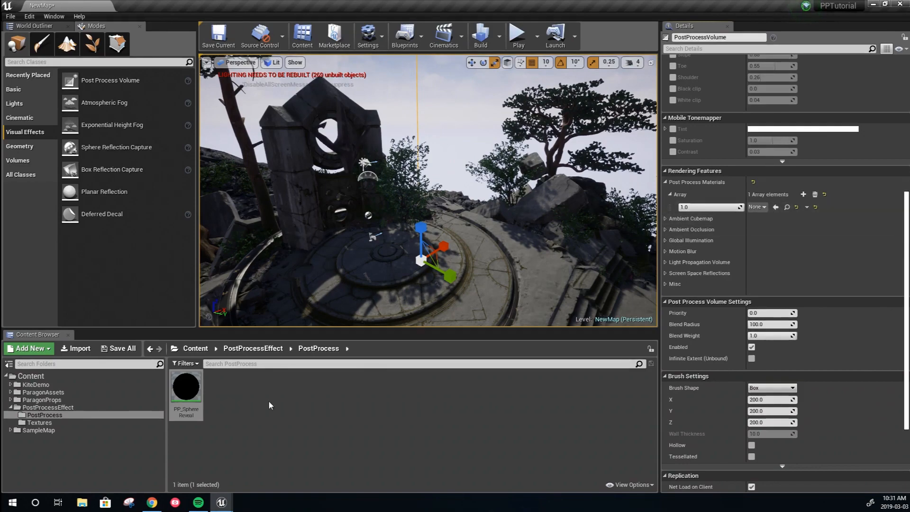
left_click_drag(193, 390, 759, 208)
right_click_drag(503, 224, 424, 150)
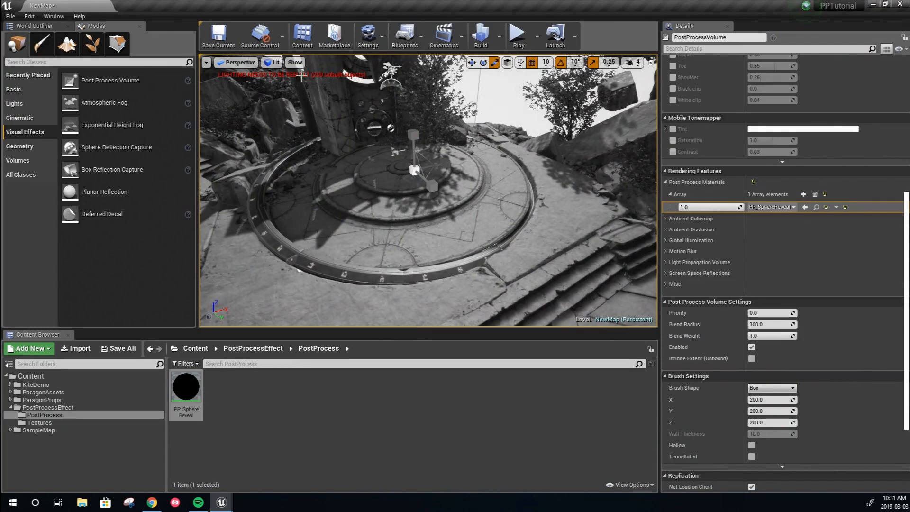
right_click_drag(427, 190, 431, 228)
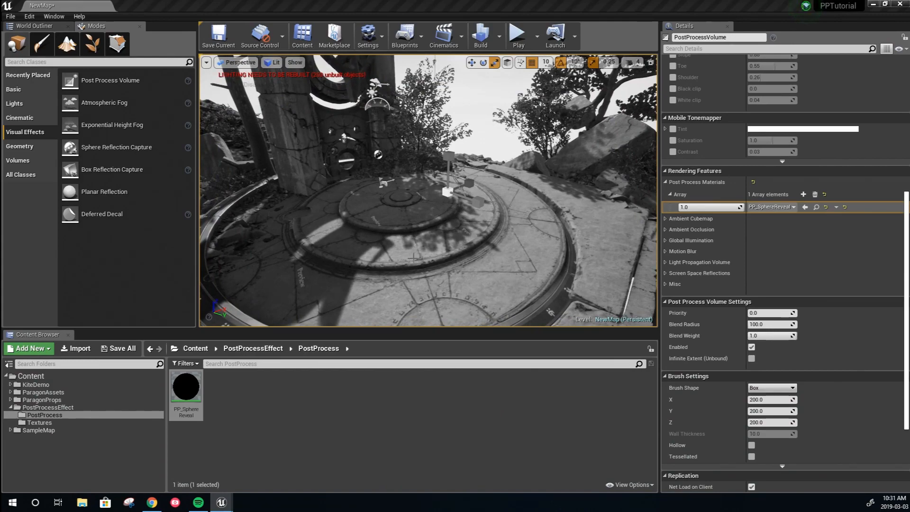
right_click_drag(623, 200, 487, 224)
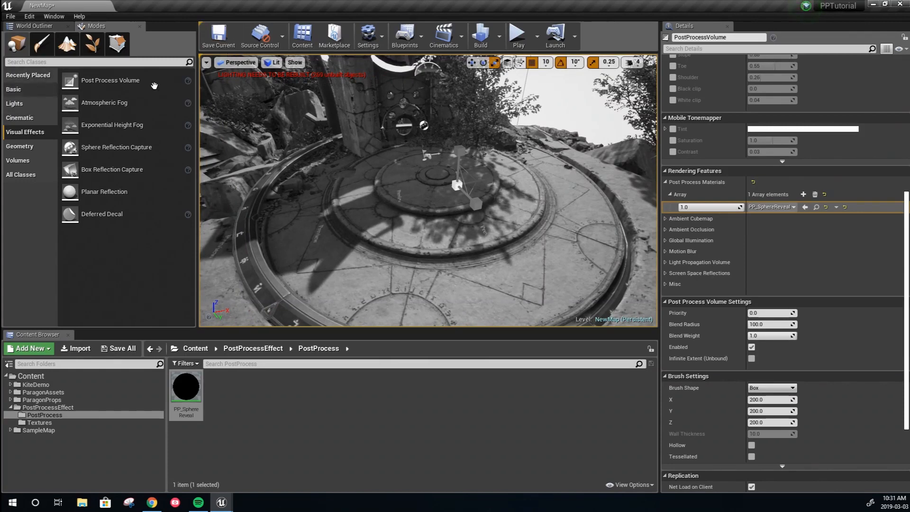
Save all levels and all other modified assets of the project.
left_click(10, 17)
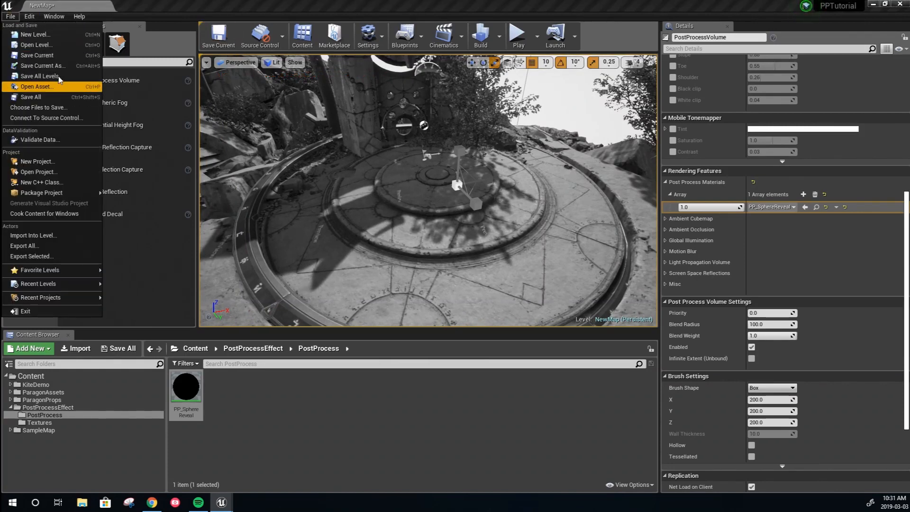
left_click(33, 76)
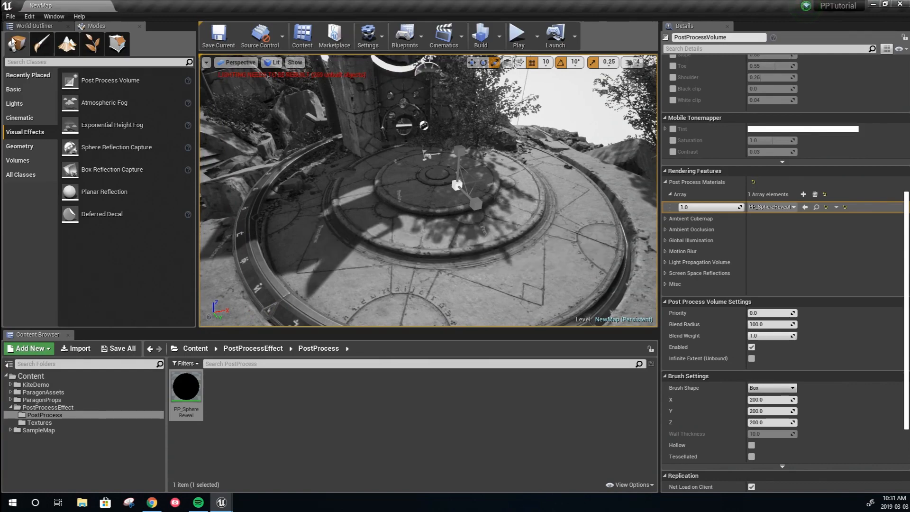
left_click(10, 16)
left_click(29, 96)
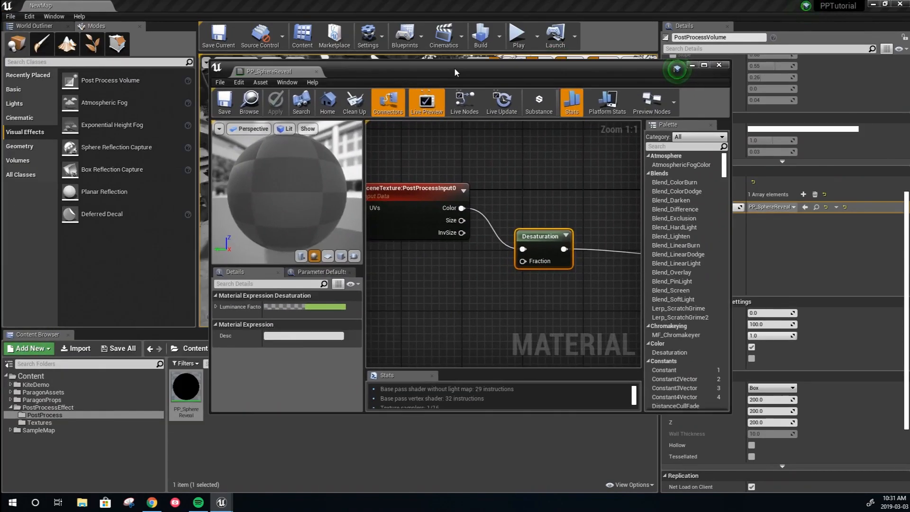
Maximize the PP_SphereReveal material editor and line up the SceneTexture and Desaturation nodes in one row above the Emissive Color input.
double_click(454, 67)
right_click_drag(320, 136, 627, 162)
scroll(554, 159, "down", 3)
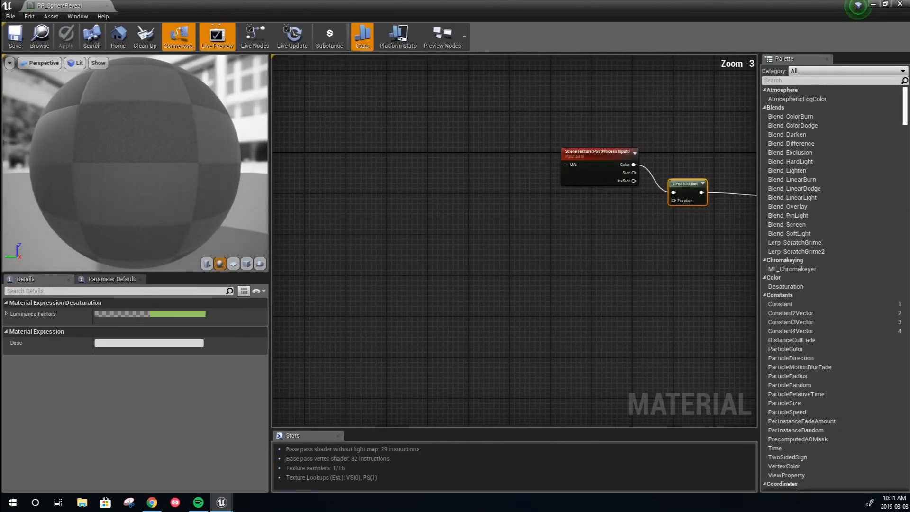
right_click_drag(560, 195, 427, 211)
left_click(561, 192)
left_click_drag(561, 198, 556, 171)
left_click_drag(499, 162, 568, 155)
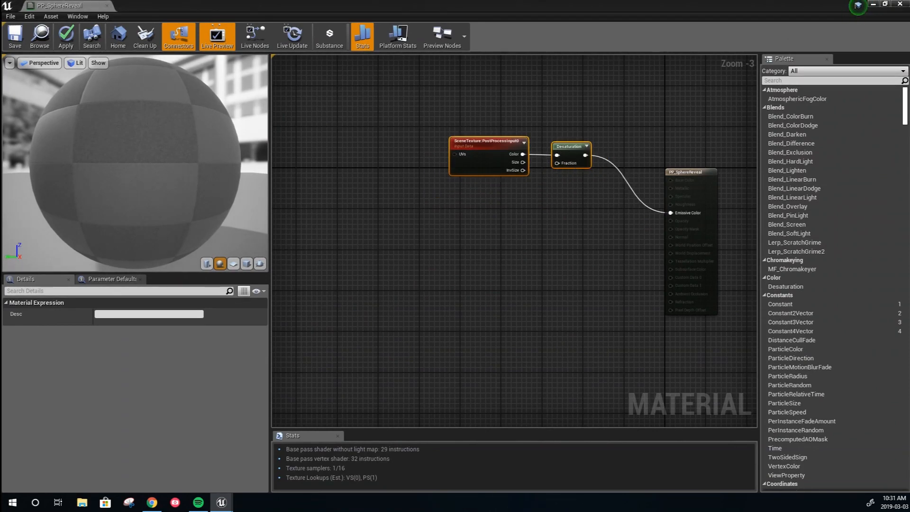
Add a WorldPosition node in the empty graph area well before the SceneTexture node.
right_click_drag(393, 236, 501, 225)
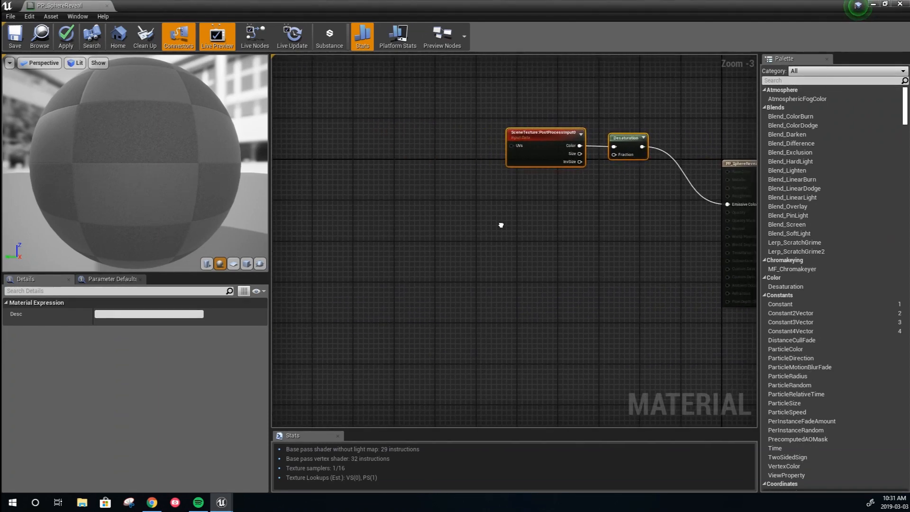
right_click_drag(434, 229, 402, 238)
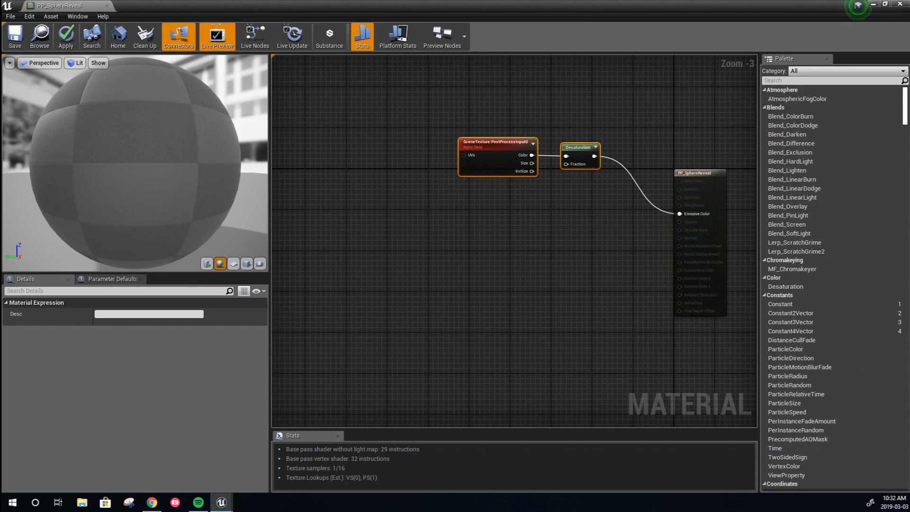
right_click_drag(346, 231, 412, 234)
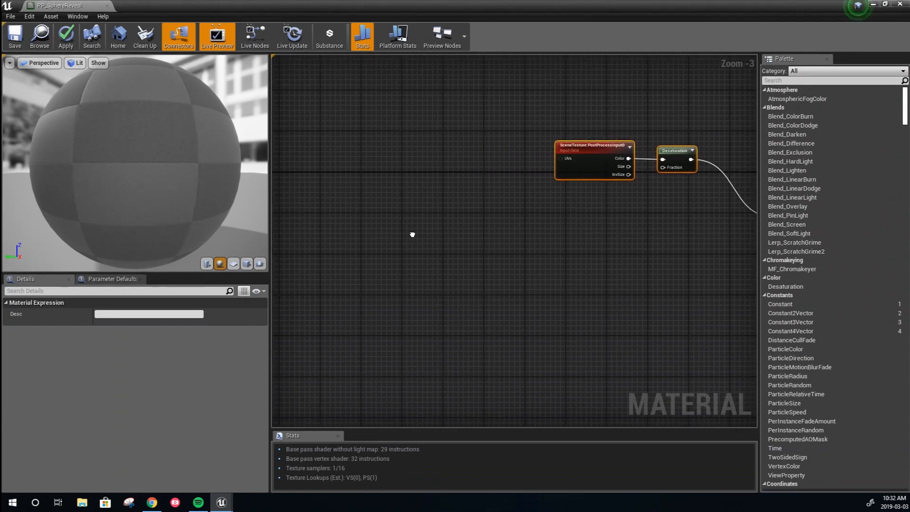
right_click(348, 234)
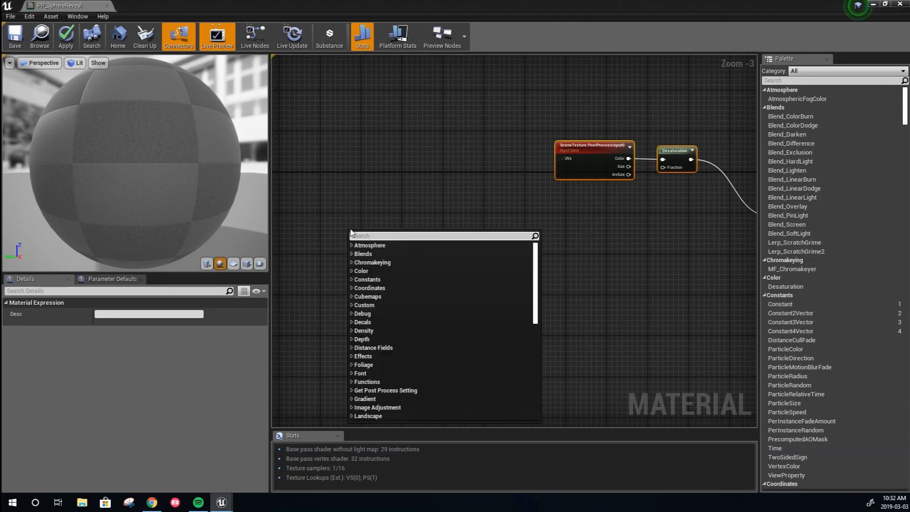
type("world")
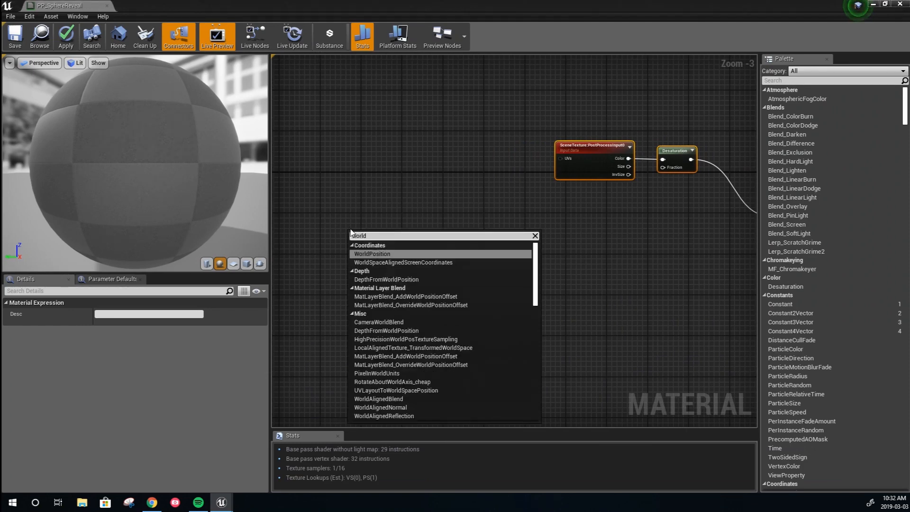
left_click(379, 257)
right_click_drag(379, 257, 455, 274)
left_click_drag(424, 227, 341, 183)
Add a Multiply node, feed its A input from Absolute World Position and set its Const B to 0.001.
left_click(411, 199)
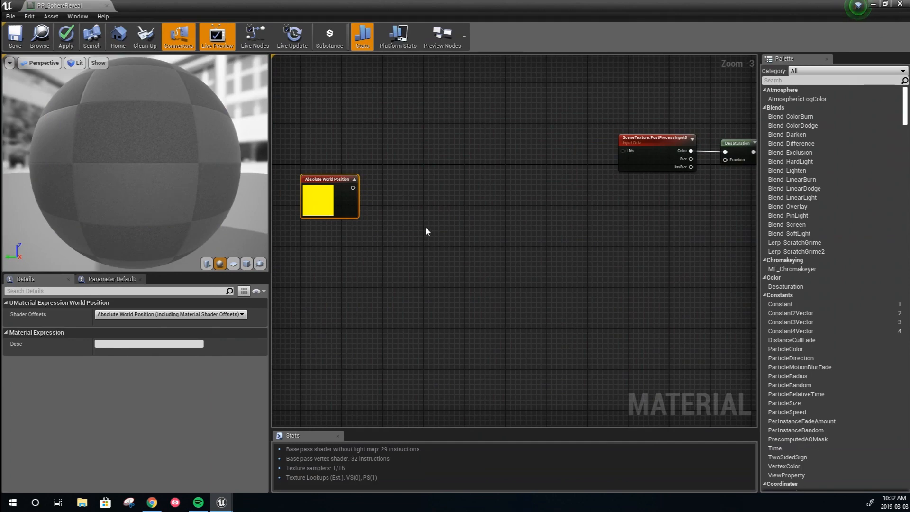
scroll(352, 207, "up", 2)
key("m")
left_click(412, 179)
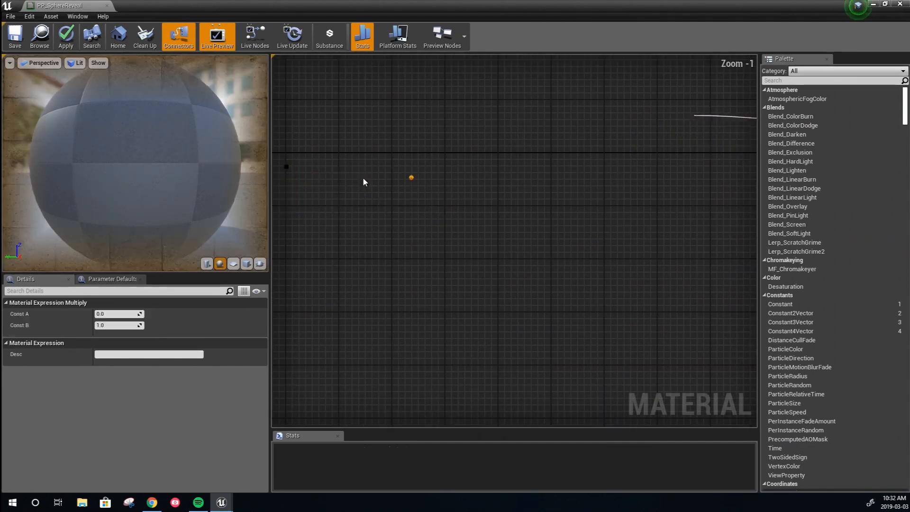
left_click_drag(353, 183, 417, 194)
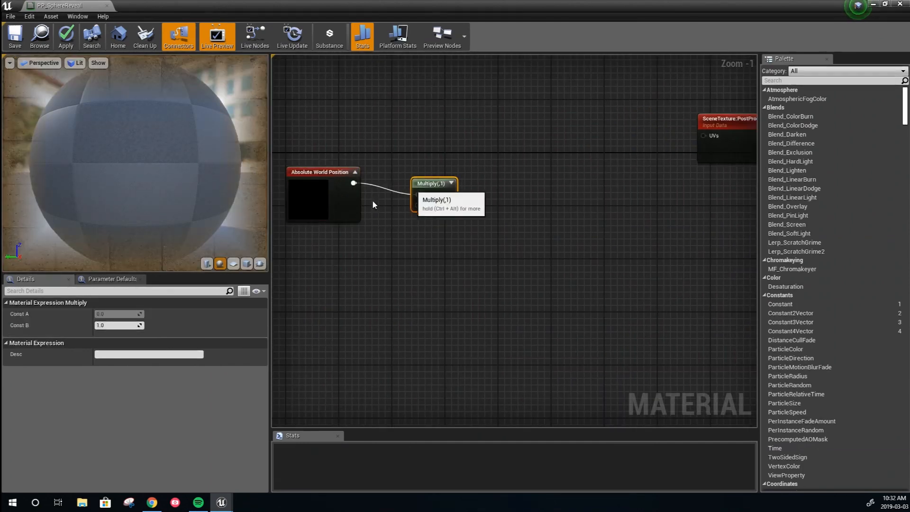
left_click(142, 325)
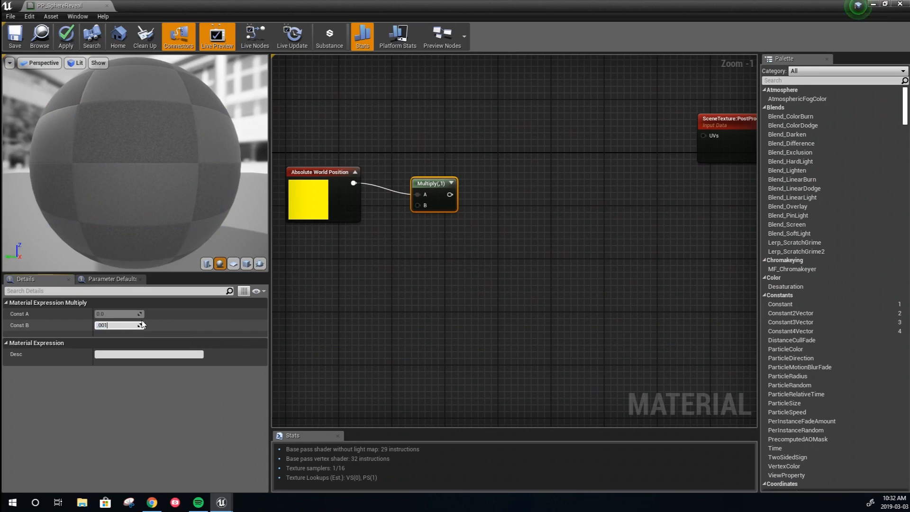
key("Return")
Align the Multiply node close beside Absolute World Position and shift both nodes farther away from the SceneTexture node.
left_click_drag(430, 185, 396, 171)
right_click_drag(382, 136, 453, 140)
left_click_drag(465, 183, 467, 184)
left_click_drag(472, 174, 353, 174)
right_click_drag(501, 212, 548, 210)
scroll(317, 228, "down", 2)
right_click_drag(362, 239, 495, 212)
left_click_drag(469, 176, 330, 203)
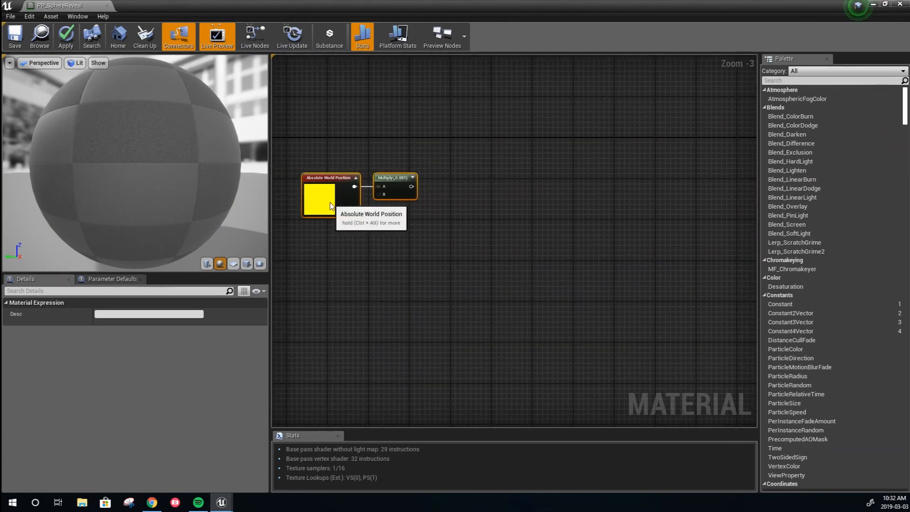
right_click_drag(461, 220, 357, 219)
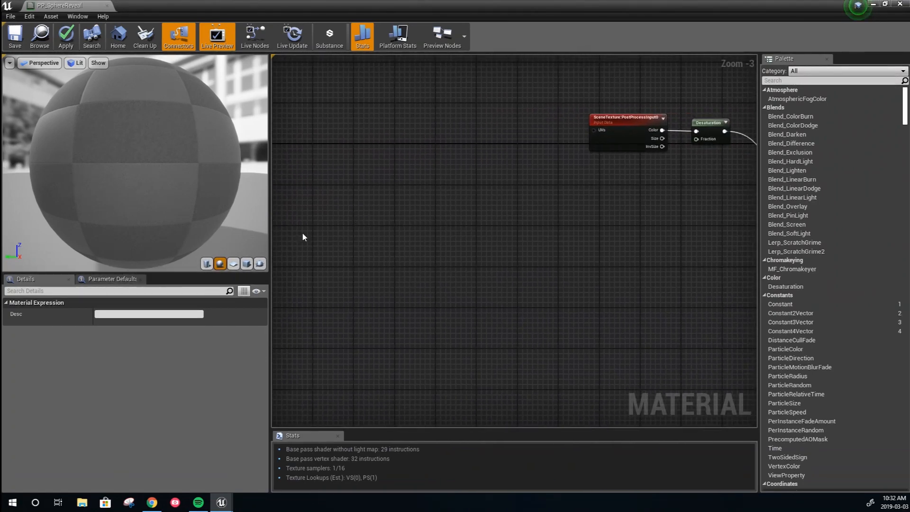
scroll(305, 230, "down", 3)
scroll(208, 196, "down", 4)
left_click_drag(189, 197, 176, 216)
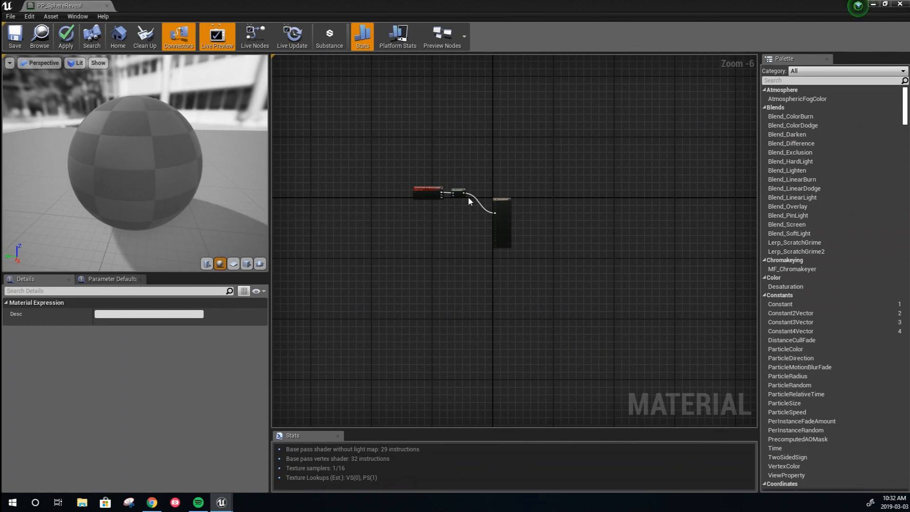
right_click_drag(402, 207, 634, 179)
scroll(506, 207, "up", 3)
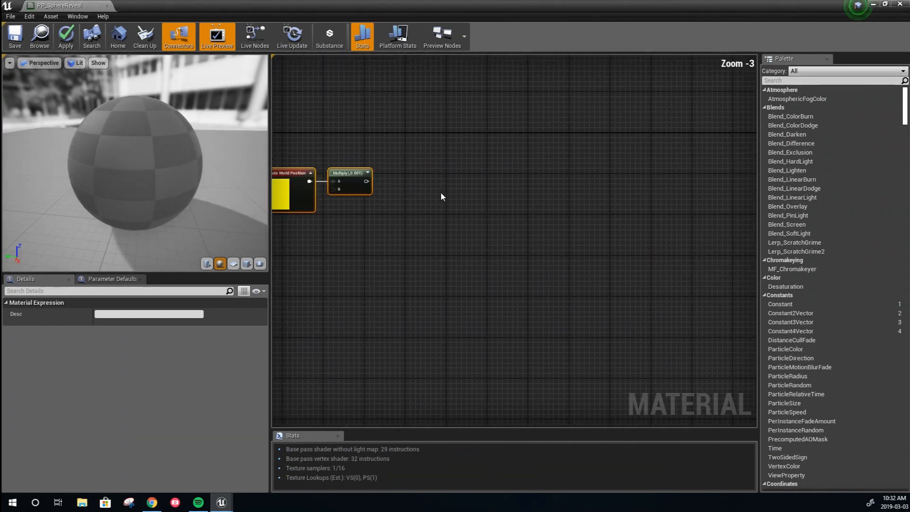
right_click_drag(422, 212, 466, 221)
left_click(480, 176)
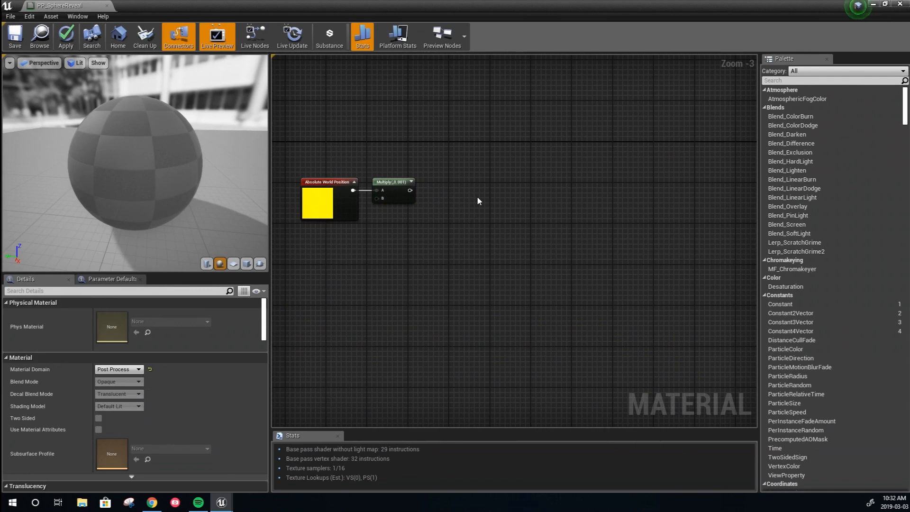
Add a BreakOutFloat3Components node and feed its Float3 input from the Multiply node's output.
right_click(487, 191)
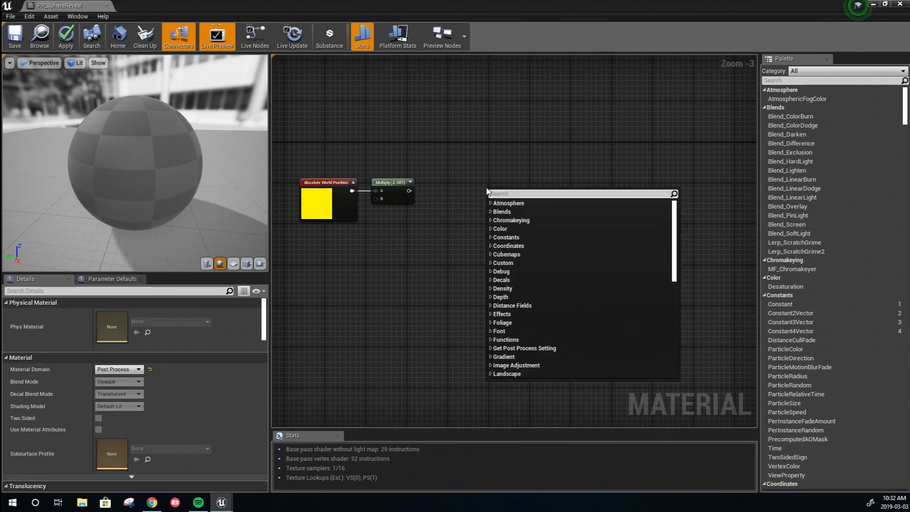
type("break")
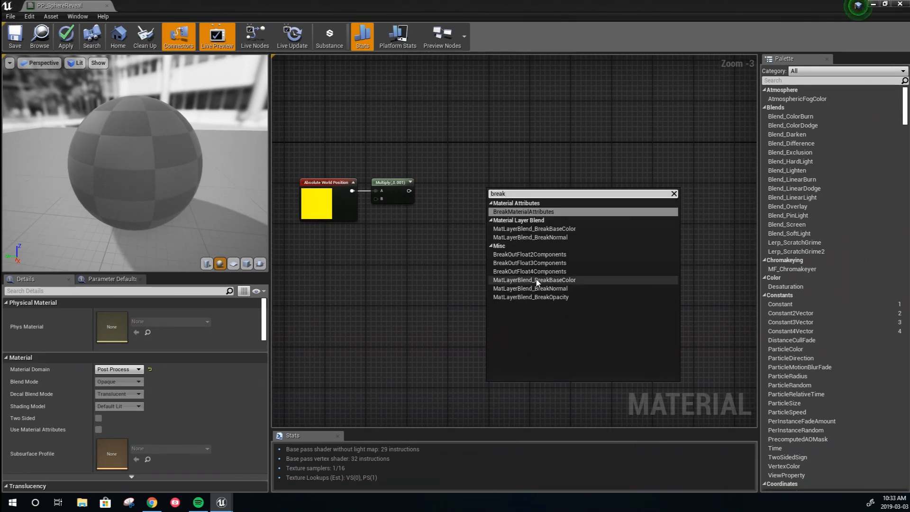
left_click(536, 262)
scroll(539, 236, "up", 1)
left_click_drag(393, 187, 473, 177)
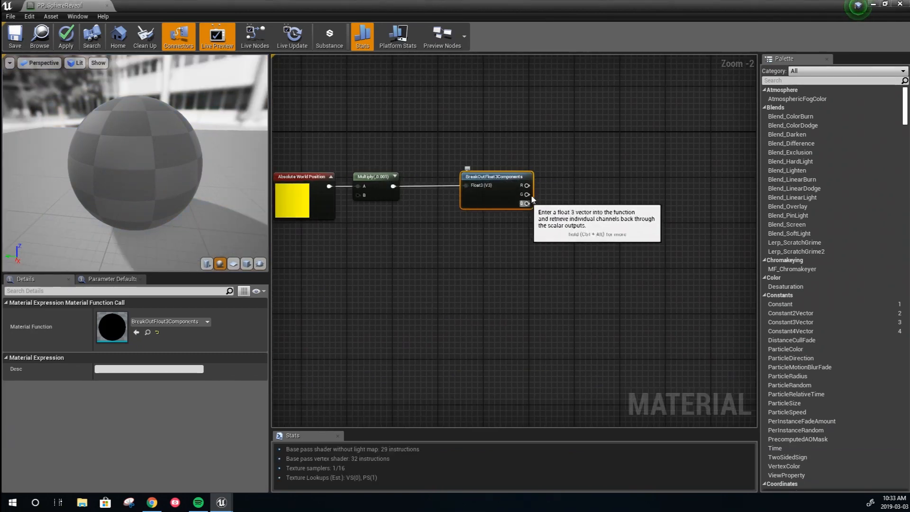
Add a Power node above and beyond BreakOutFloat3Components and connect the R output to its Base input.
right_click_drag(530, 209, 486, 209)
scroll(490, 182, "up", 1)
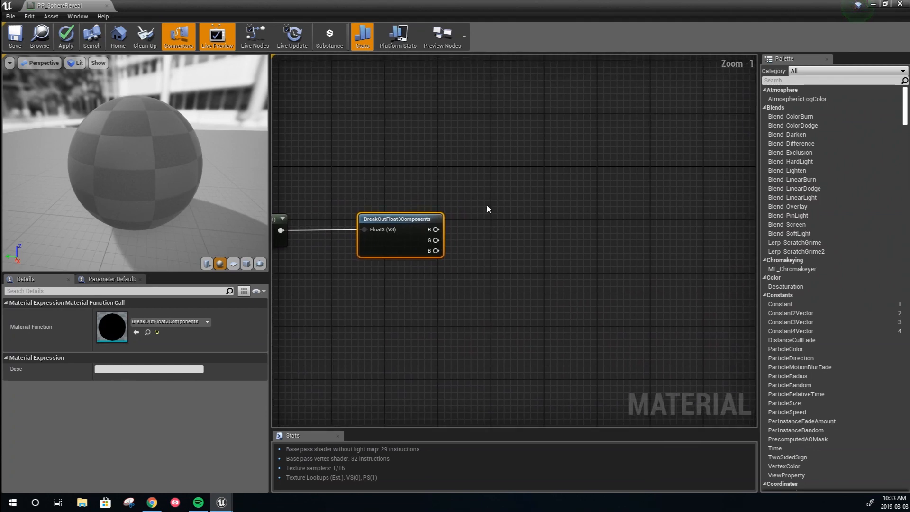
right_click(498, 182)
type("po")
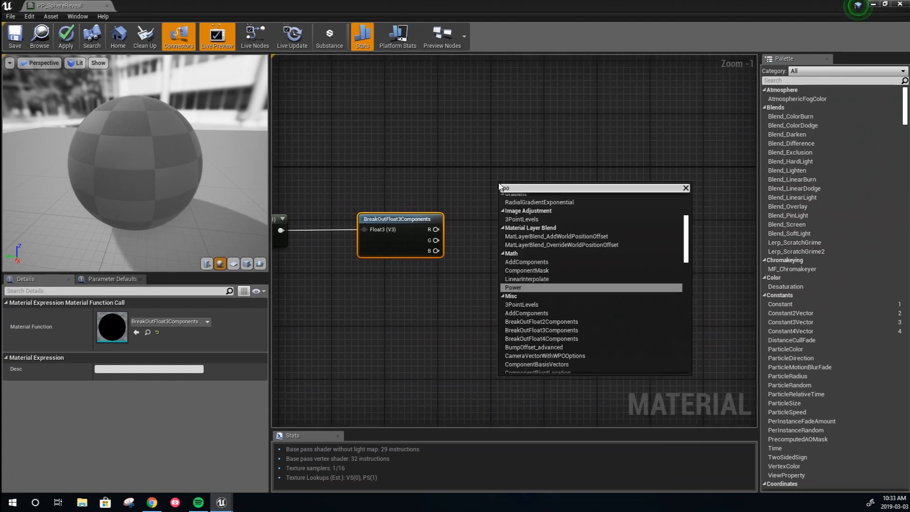
left_click(511, 285)
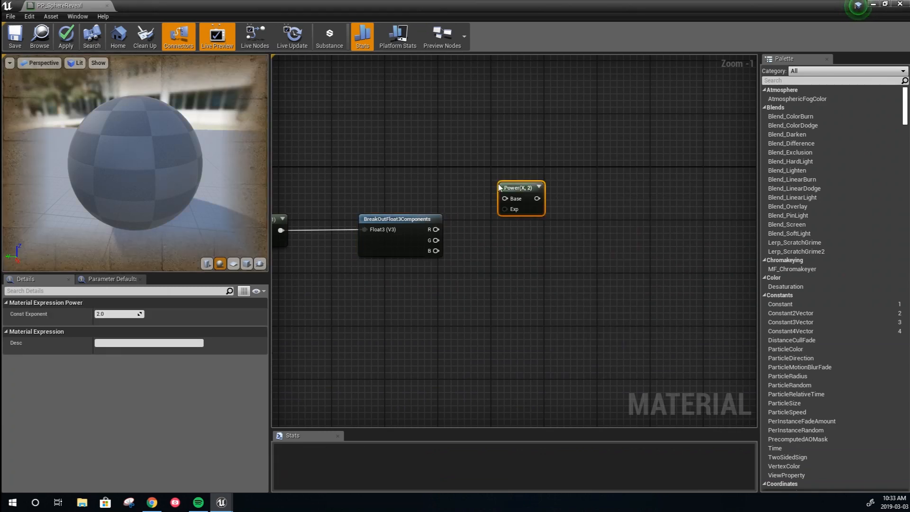
left_click_drag(498, 187, 471, 165)
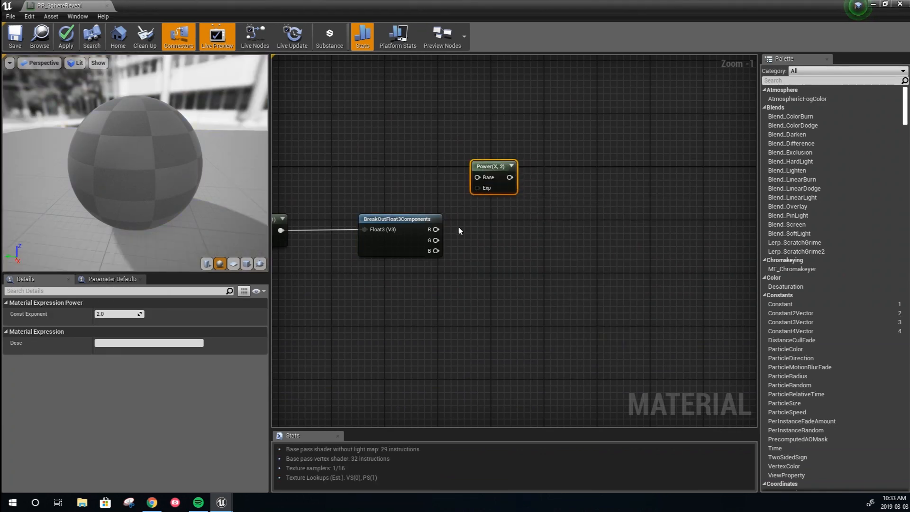
left_click_drag(436, 230, 488, 164)
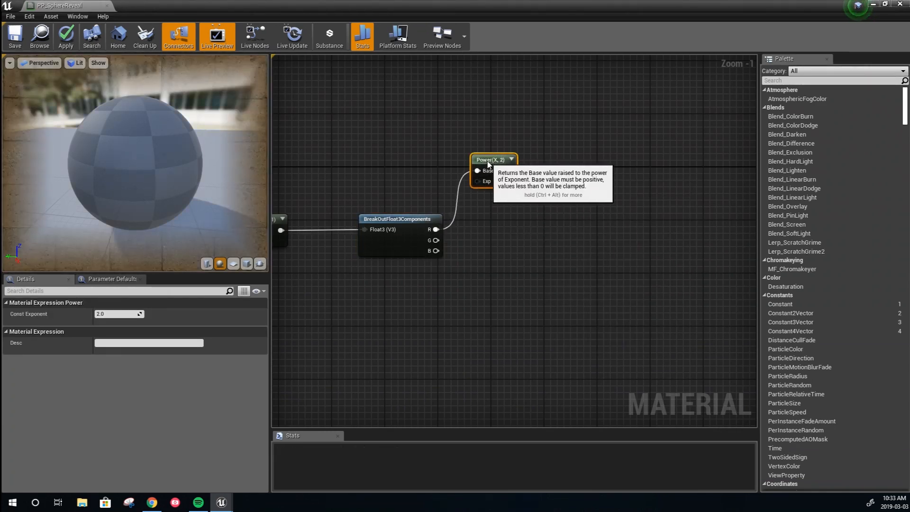
Add two more Power nodes below the first and feed their Base inputs from the G and B outputs respectively.
right_click(482, 246)
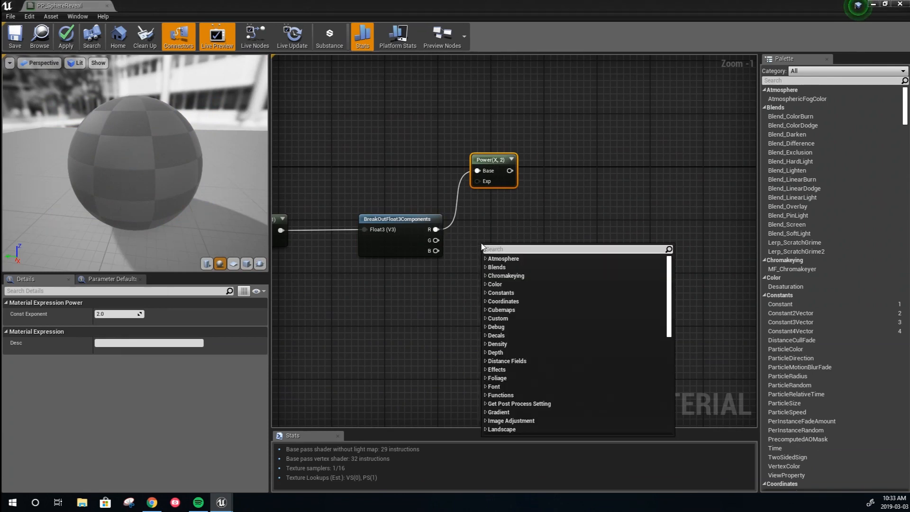
type("po")
left_click(504, 347)
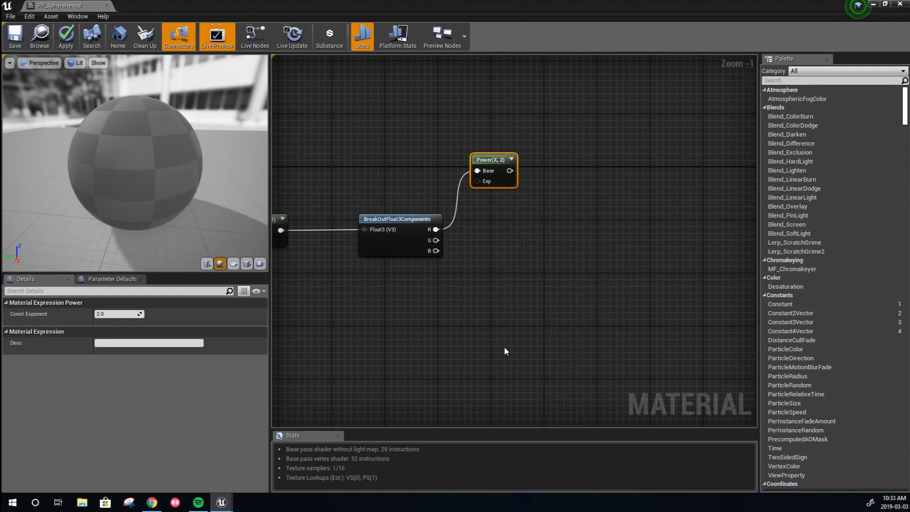
left_click_drag(437, 240, 482, 234)
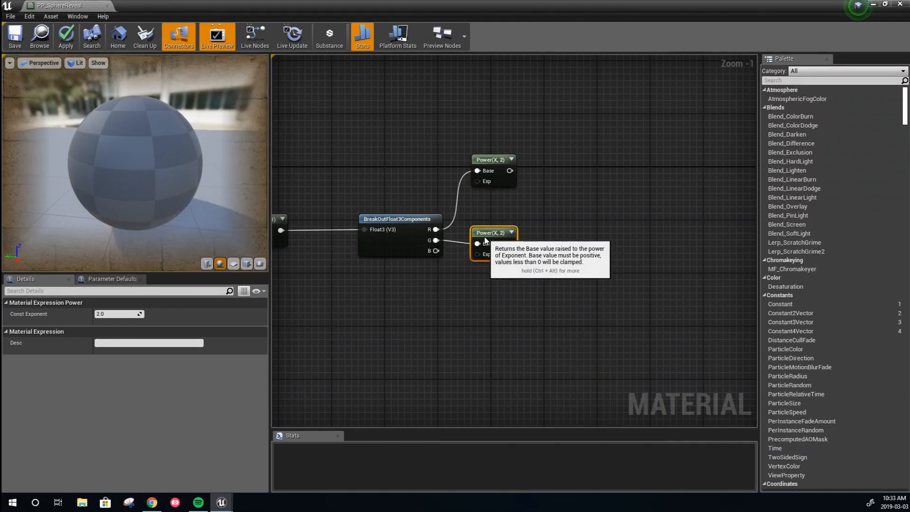
right_click(466, 292)
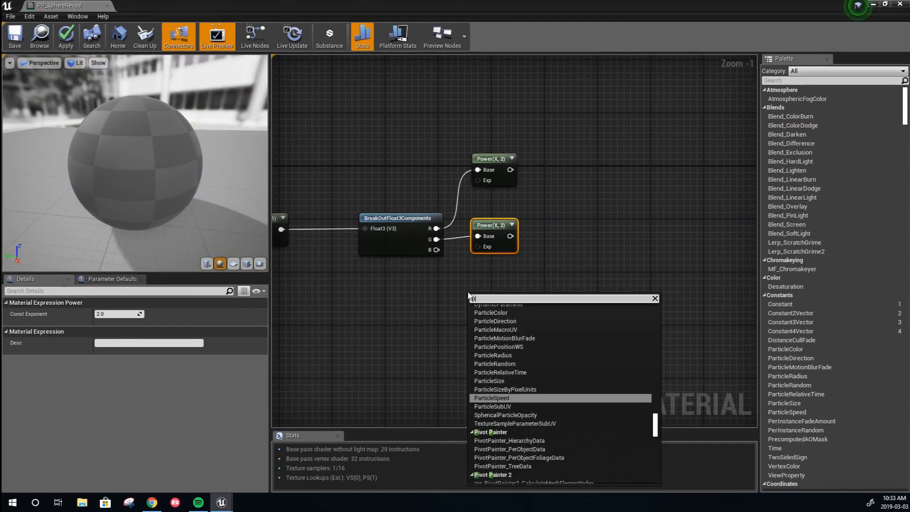
type("wer")
left_click(485, 317)
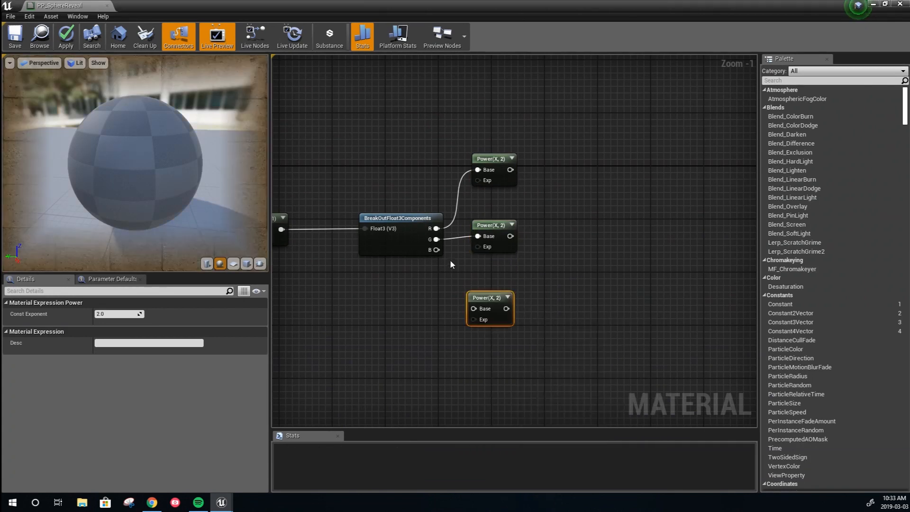
left_click_drag(437, 253, 473, 308)
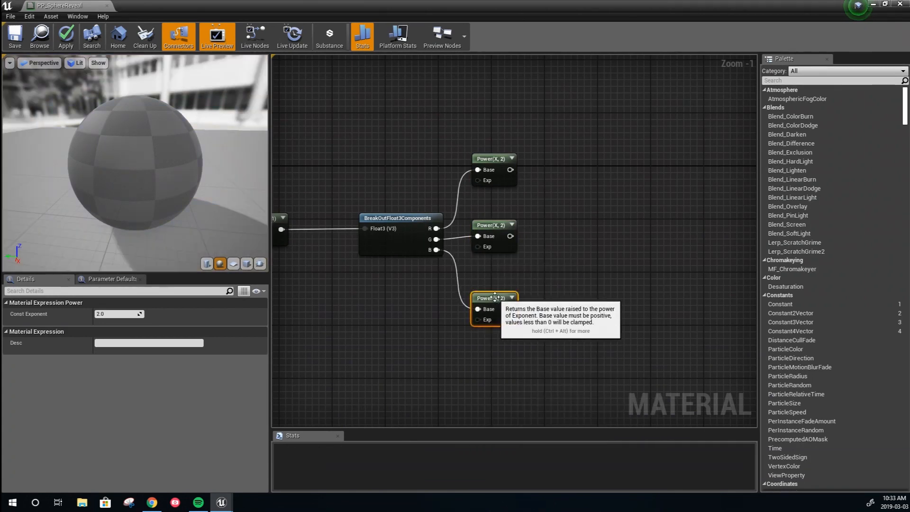
Sum the three Power outputs with two chained Add nodes, bringing the third Power into the second Add's B input.
right_click_drag(568, 253, 517, 264)
left_click(515, 224)
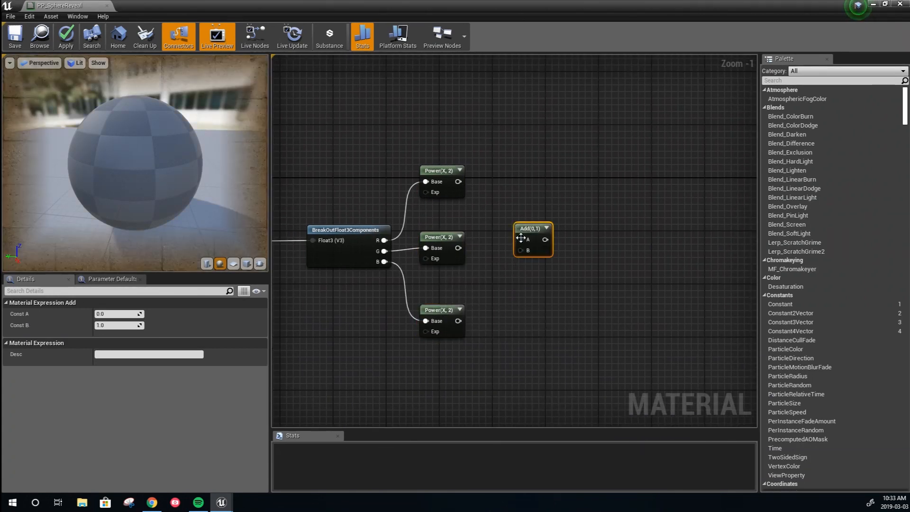
right_click_drag(538, 277, 438, 199)
left_click_drag(399, 155, 462, 214)
left_click_drag(398, 221, 525, 288)
left_click(519, 276)
left_click_drag(400, 295, 525, 299)
Start previewing the second Add node in the material preview.
right_click(528, 271)
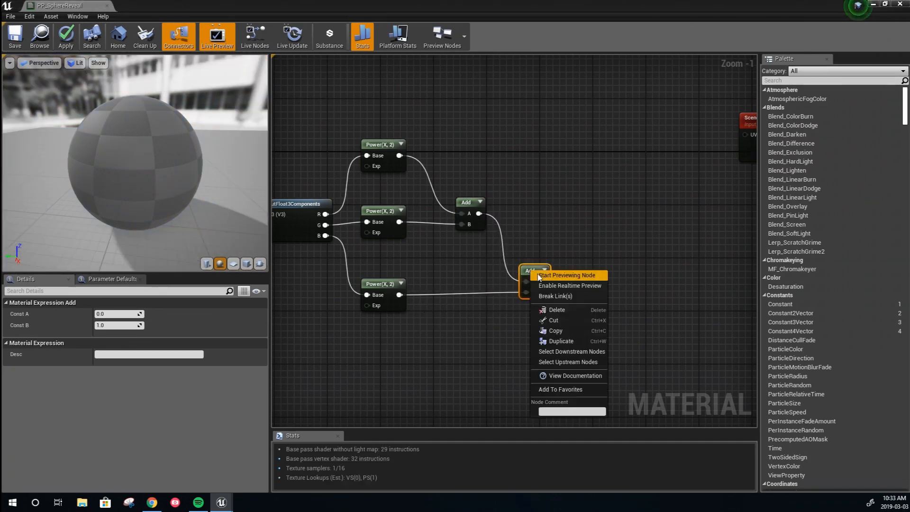
left_click(560, 279)
scroll(442, 249, "down", 3)
right_click_drag(555, 274, 468, 253)
scroll(188, 167, "down", 3)
Move the Absolute World Position and Multiply nodes farther away from BreakOutFloat3Components to open a gap in the chain.
left_click_drag(187, 167, 163, 199)
right_click_drag(419, 196, 609, 207)
scroll(469, 185, "up", 3)
right_click_drag(337, 203, 511, 152)
left_click_drag(515, 150, 393, 206)
left_click_drag(517, 195, 444, 195)
right_click_drag(628, 226, 436, 220)
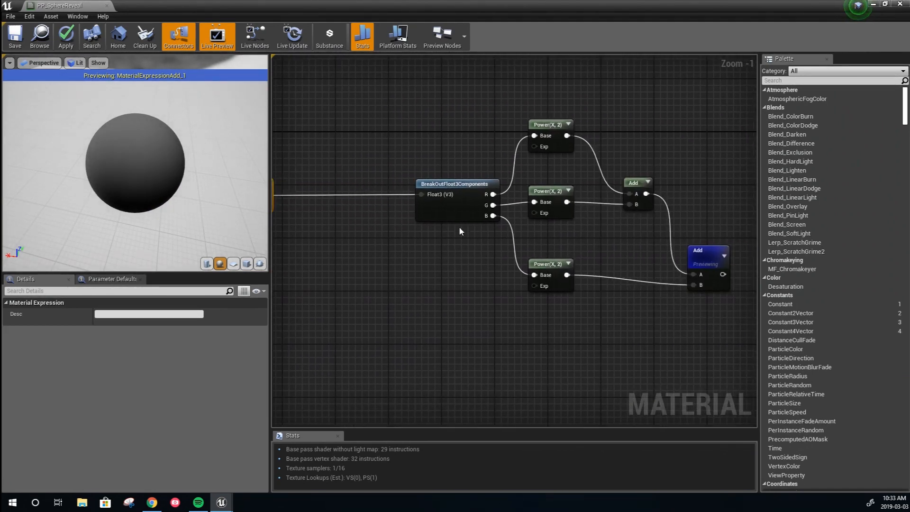
Insert an Abs node between the Multiply and BreakOutFloat3Components nodes, wired through both and lined up with them.
left_click(549, 136)
right_click_drag(407, 205, 514, 203)
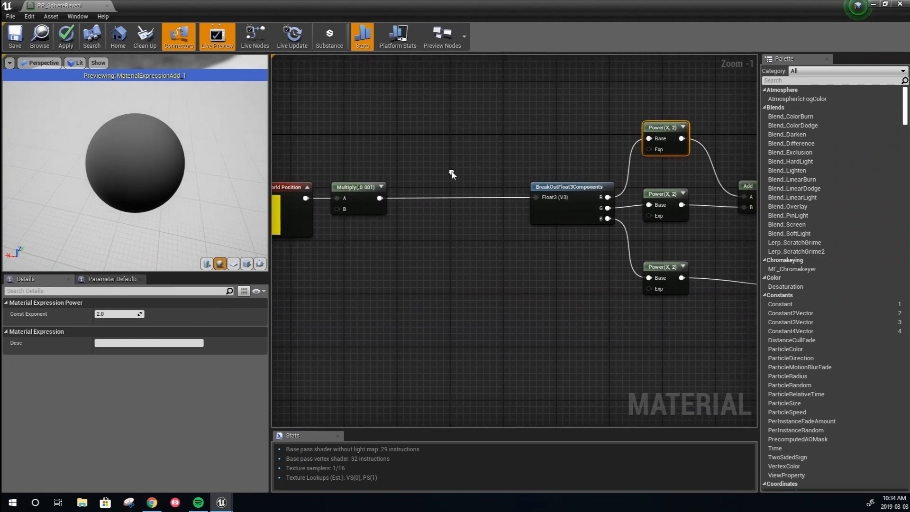
right_click(452, 174)
type("abs")
left_click(474, 198)
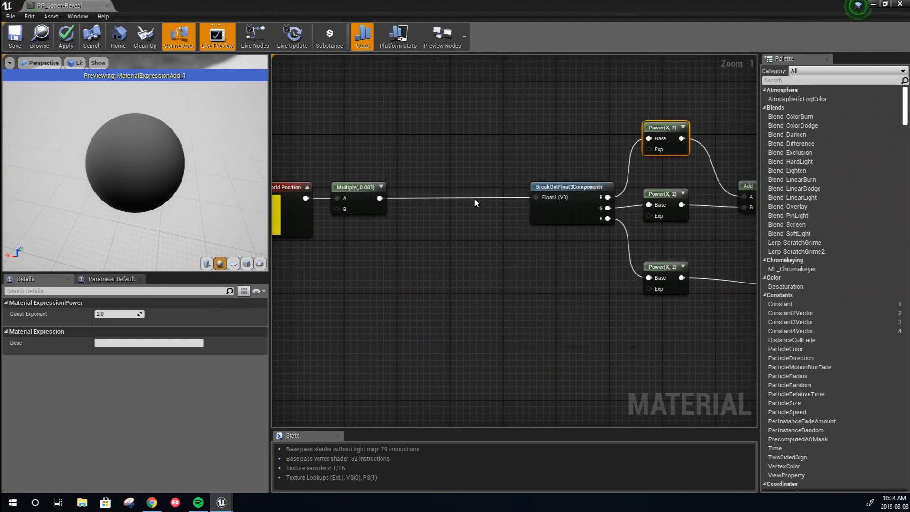
left_click_drag(380, 199, 391, 201)
left_click_drag(460, 194, 537, 200)
left_click_drag(464, 176, 462, 188)
Add a Multiply node in the empty graph area between the second Add node and the material output.
right_click_drag(584, 269, 341, 250)
right_click_drag(665, 265, 508, 258)
scroll(509, 258, "down", 2)
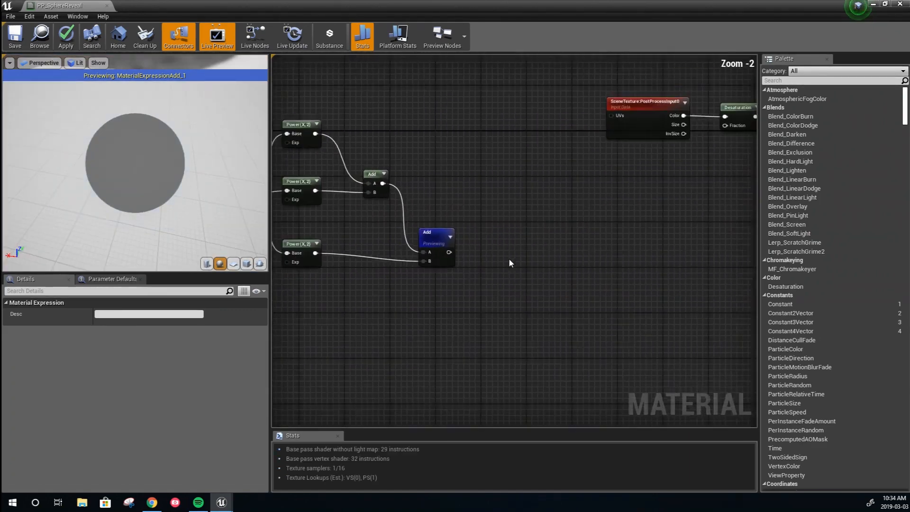
right_click_drag(582, 252, 472, 260)
right_click_drag(448, 224, 535, 228)
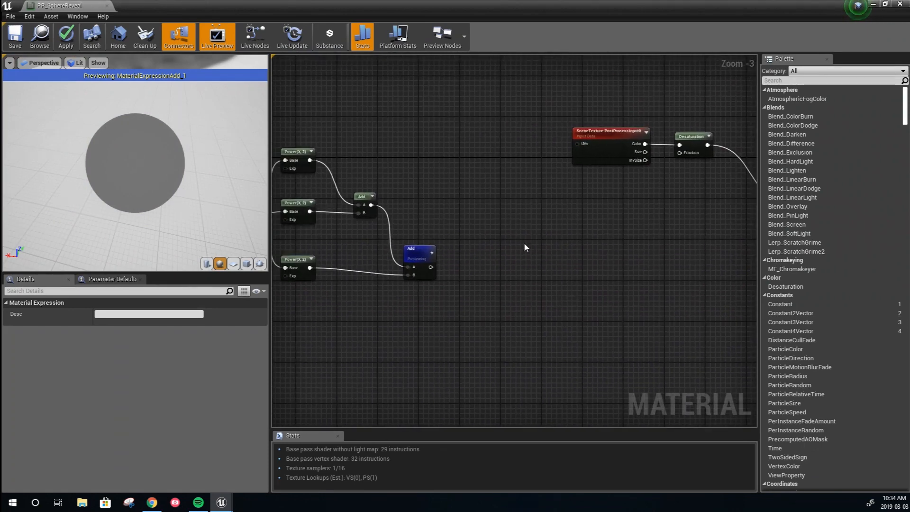
left_click(566, 239)
right_click_drag(439, 260, 405, 260)
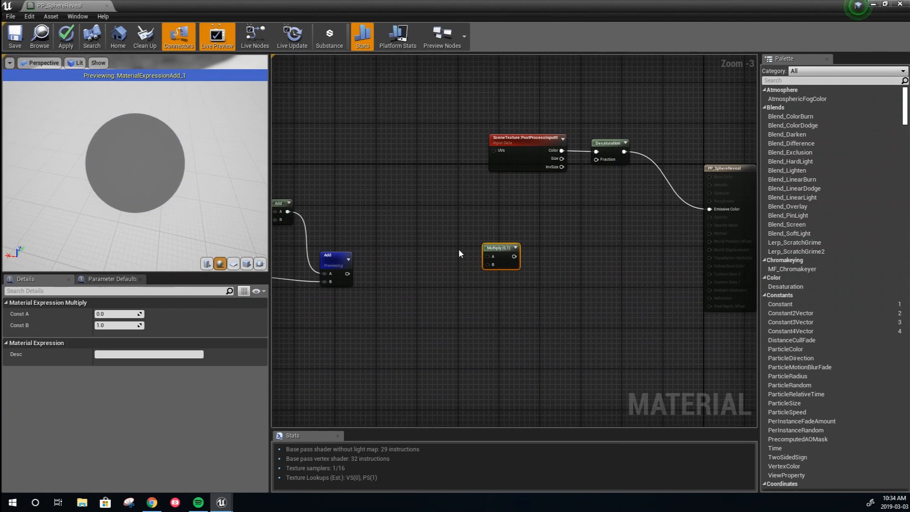
Shift the SceneTexture and Desaturation nodes away from the material output and add a LinearInterpolate node below them.
left_click_drag(498, 112, 472, 151)
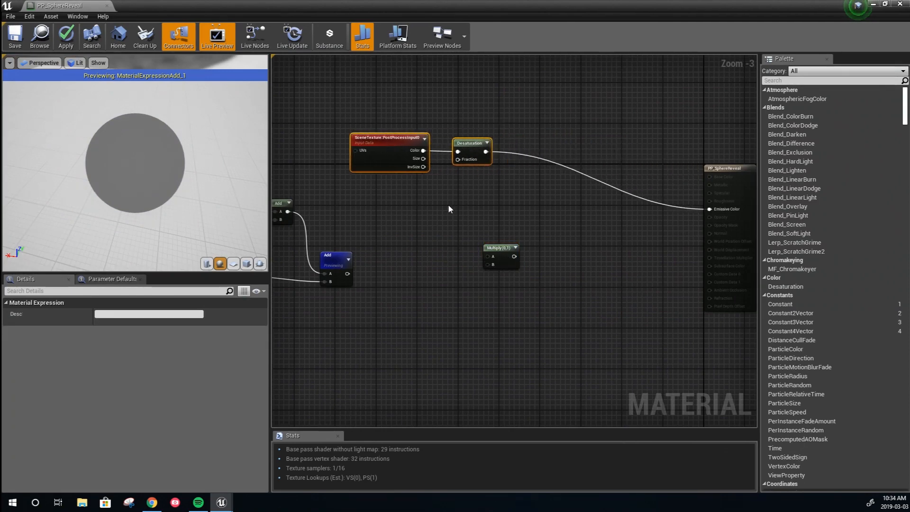
right_click_drag(449, 196, 511, 228)
right_click(493, 220)
type("lerp")
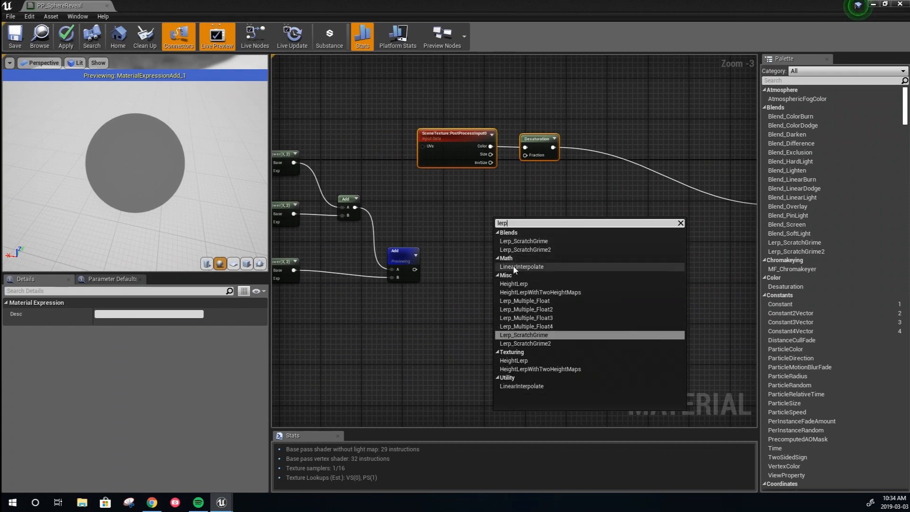
left_click(521, 266)
Delete the unused Multiply node and connect Desaturation's output to the A input of the repositioned Lerp node.
left_click(570, 245)
key("Delete")
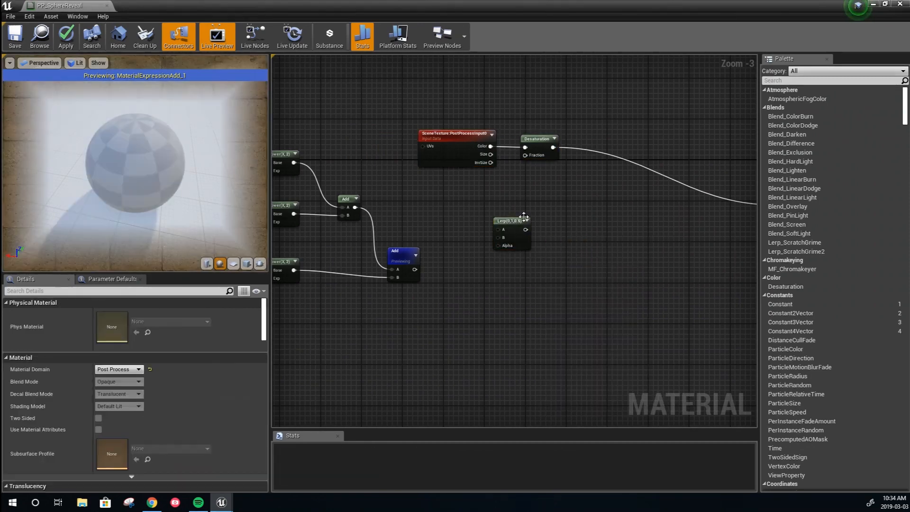
left_click_drag(506, 223, 569, 217)
left_click_drag(553, 147, 562, 224)
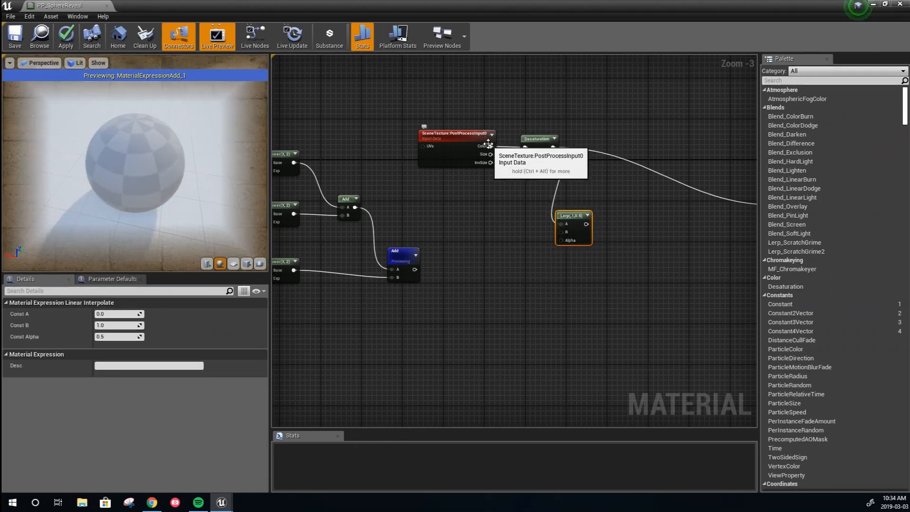
Add a ComponentMask node before the Lerp, feed it from SceneTexture's Color output and space the two nodes apart.
right_click(429, 205)
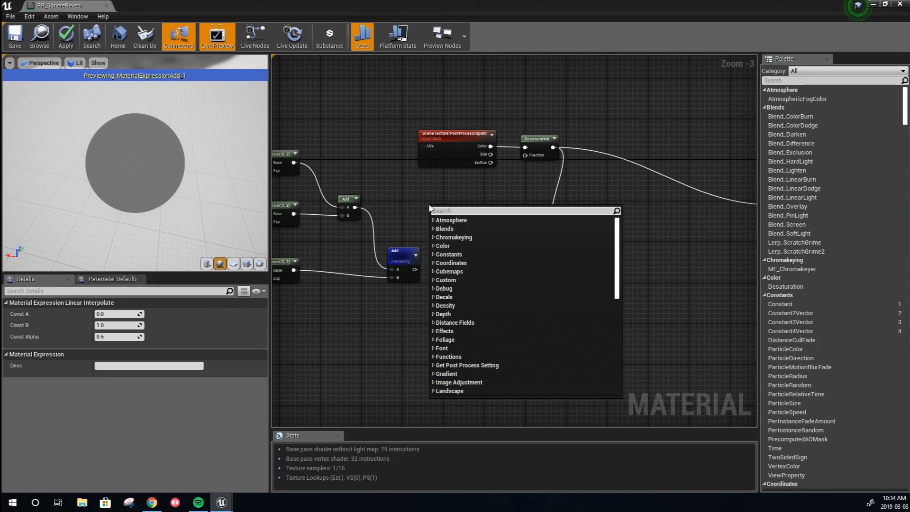
type("component")
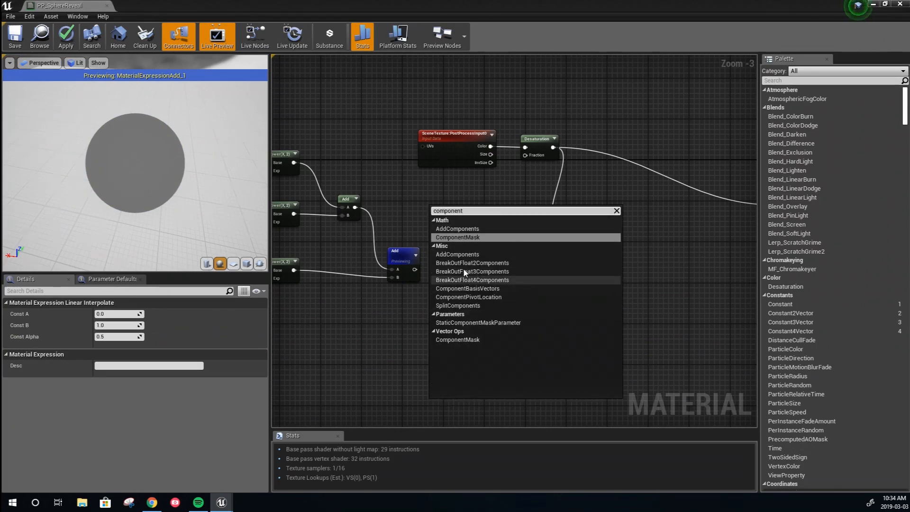
left_click(462, 241)
scroll(468, 186, "up", 2)
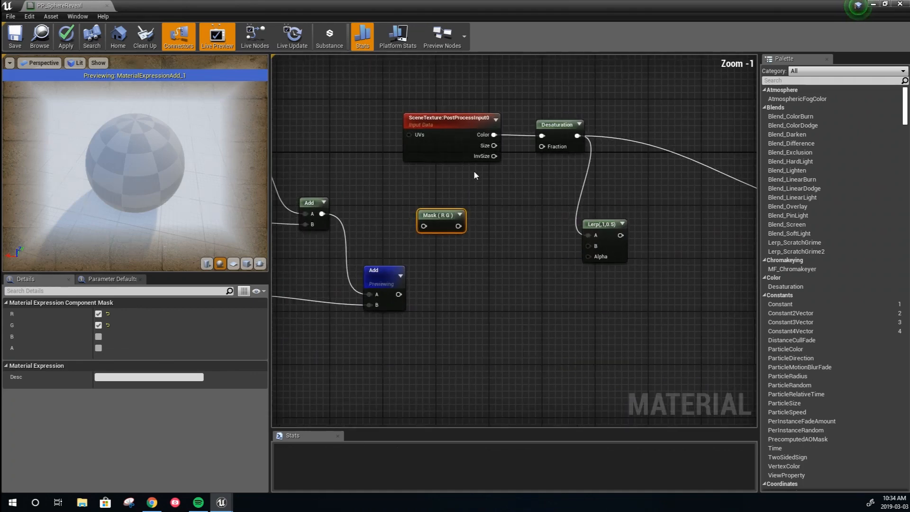
left_click_drag(481, 142, 424, 226)
right_click_drag(454, 226, 408, 219)
left_click_drag(408, 217, 478, 213)
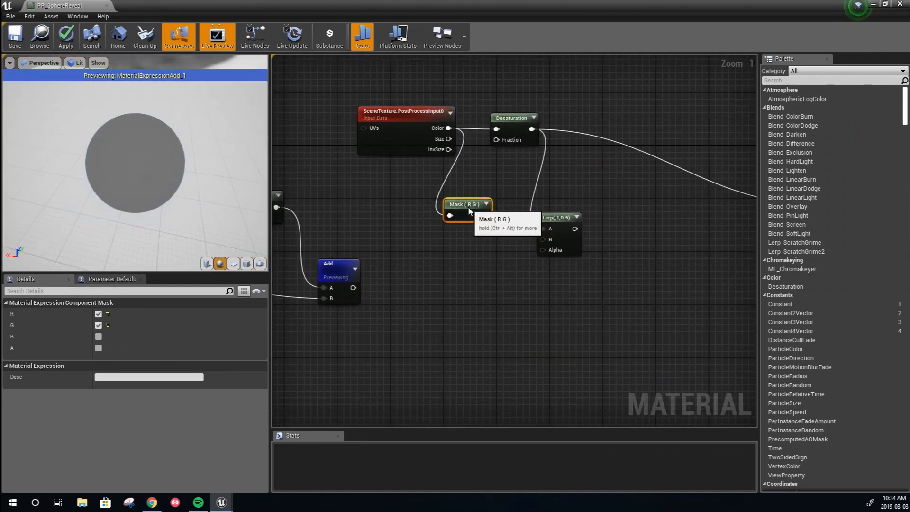
left_click_drag(405, 114, 351, 108)
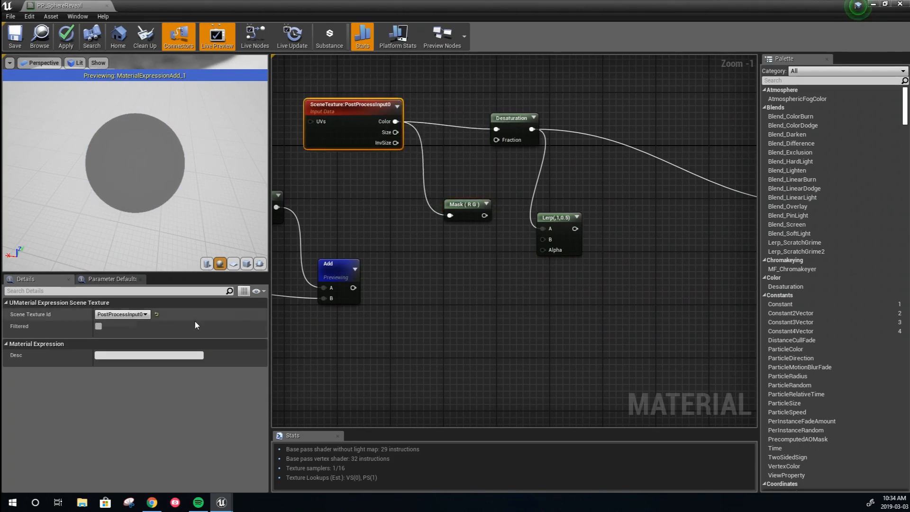
Enable the B channel on the component mask and connect its output to the Lerp's B input.
left_click(461, 212)
left_click(98, 336)
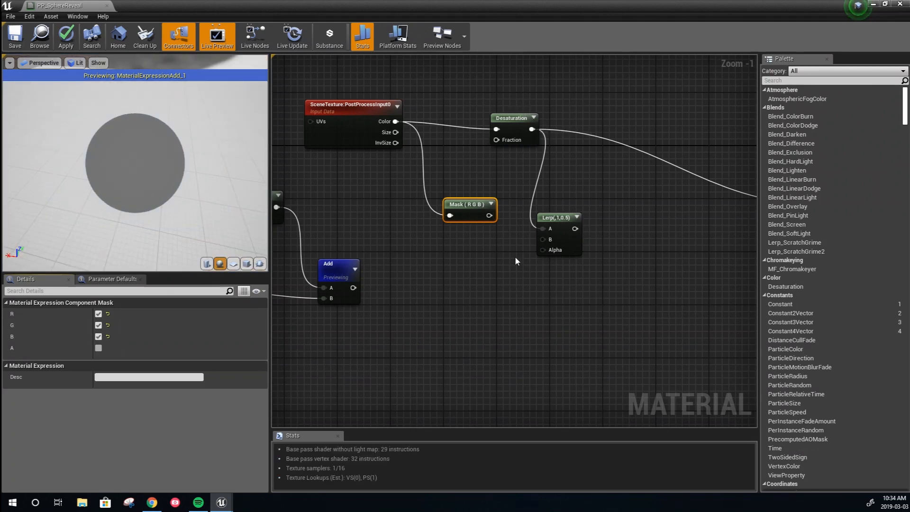
right_click_drag(508, 246, 504, 253)
left_click_drag(479, 202, 532, 224)
Connect the second Add node's output to the Lerp's Alpha and the Lerp's output to the material's Emissive Color.
right_click_drag(436, 264, 523, 244)
left_click(480, 197)
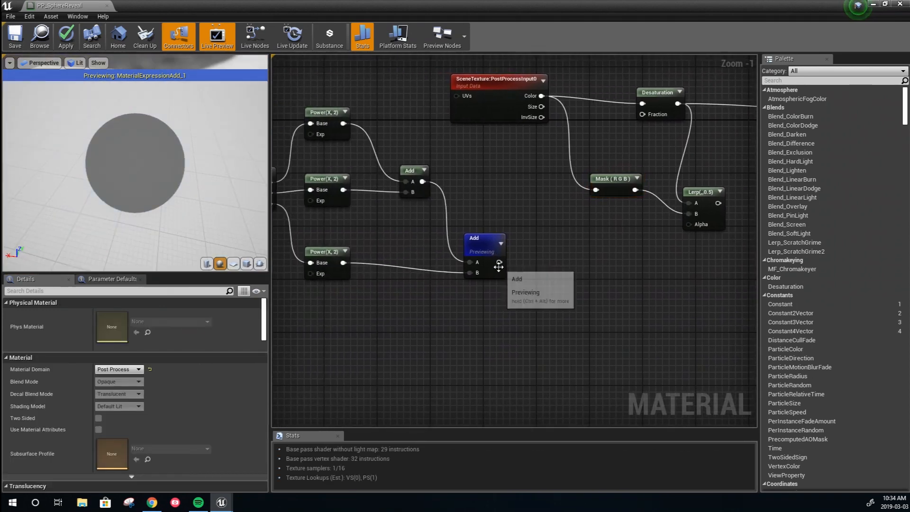
left_click_drag(499, 262, 688, 224)
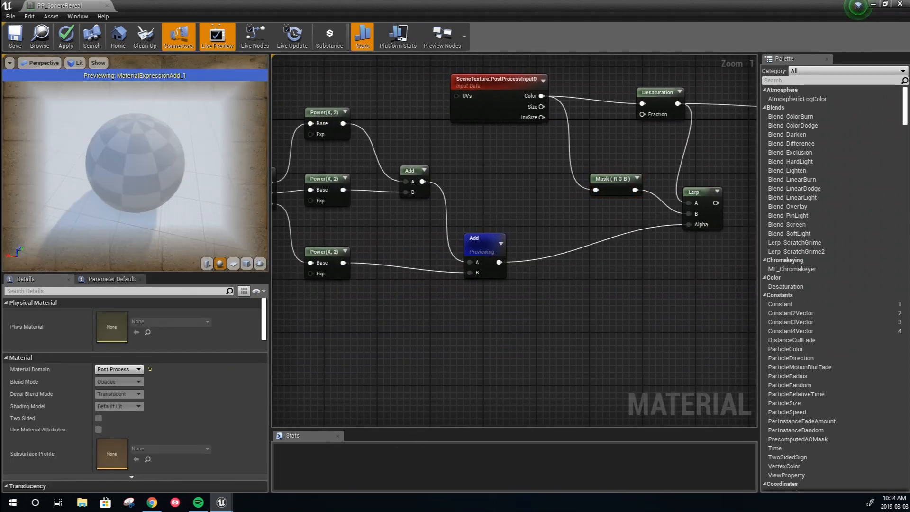
right_click_drag(687, 255, 465, 307)
left_click_drag(459, 249, 712, 226)
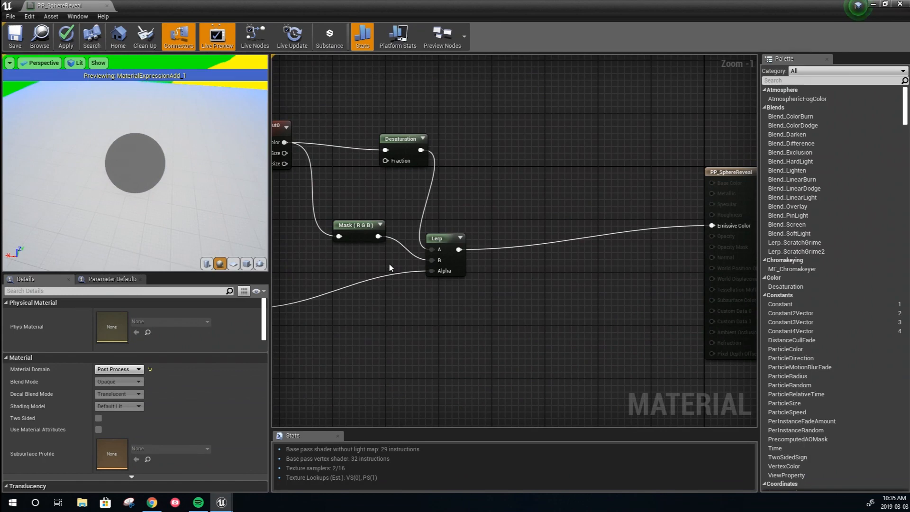
Insert a Saturate node between the second Add node's output and the Lerp's Alpha input.
left_click_drag(154, 151, 183, 114)
right_click_drag(339, 286, 523, 274)
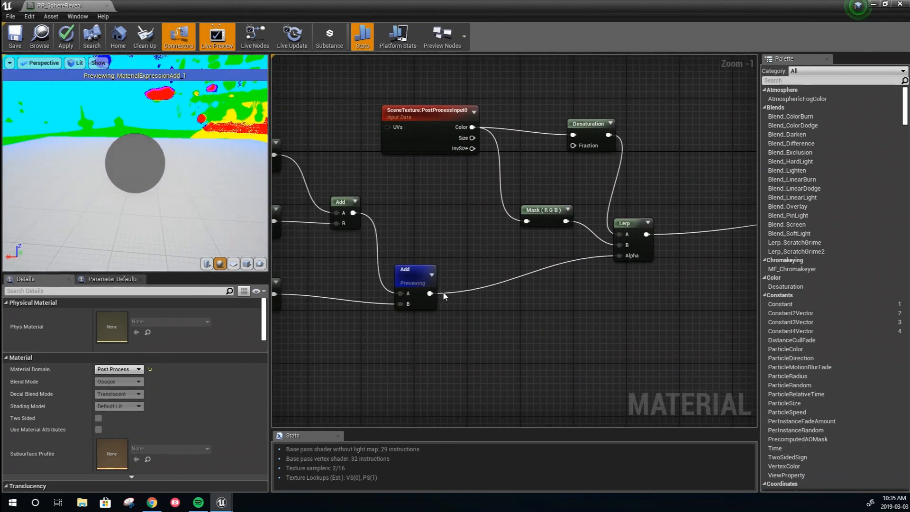
right_click_drag(444, 293, 490, 288)
left_click_drag(456, 268, 450, 262)
right_click(526, 268)
type("saturate")
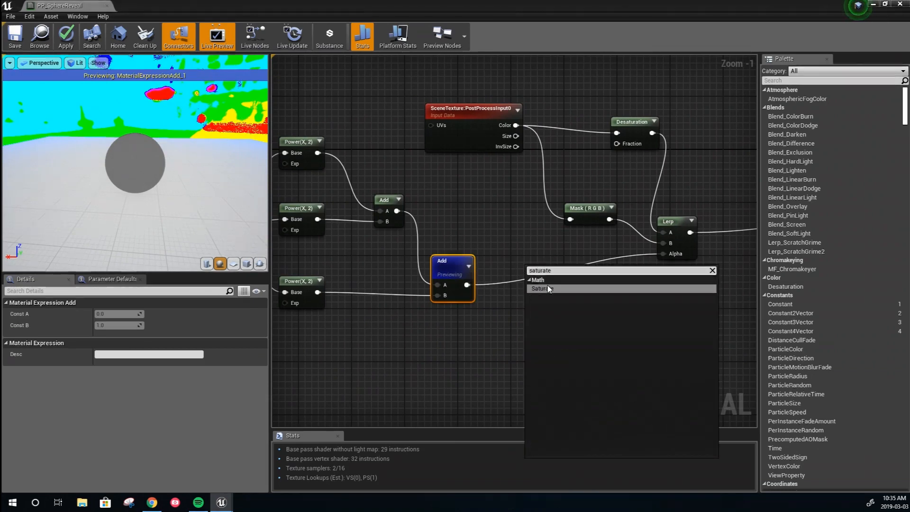
left_click(548, 287)
left_click_drag(467, 285, 520, 280)
right_click_drag(551, 317, 422, 297)
left_click_drag(418, 289, 544, 257)
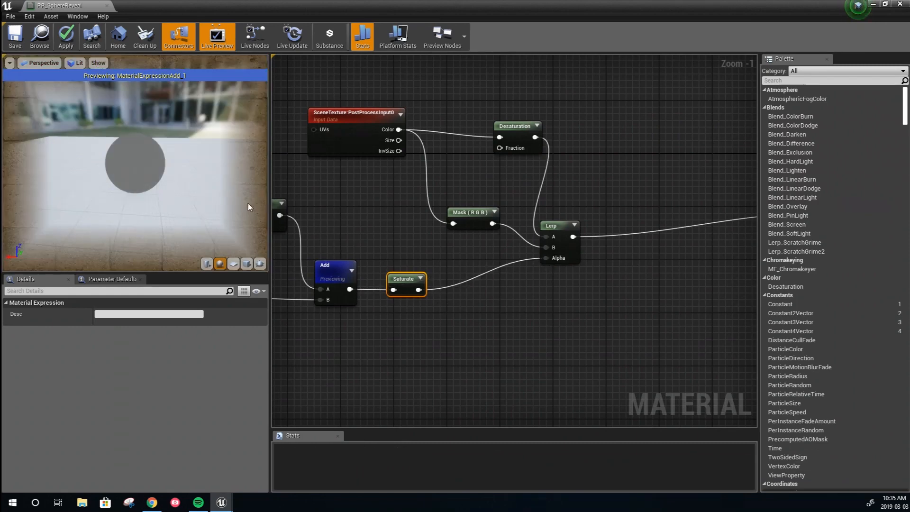
Move the world-position mask nodes away from Saturate to open a gap before it, and save the material.
left_click_drag(248, 203, 111, 161)
right_click_drag(383, 248, 625, 257)
scroll(592, 265, "down", 4)
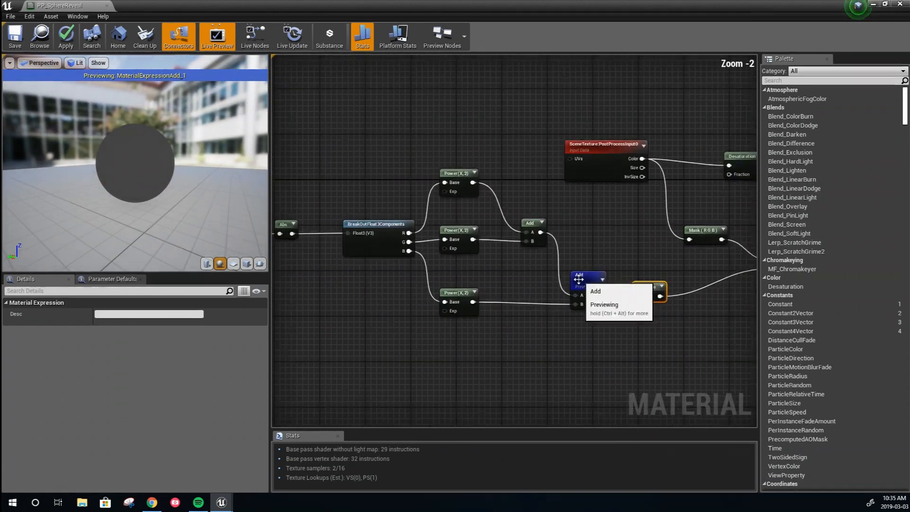
left_click_drag(540, 304, 527, 282)
left_click(571, 277, "ctrl")
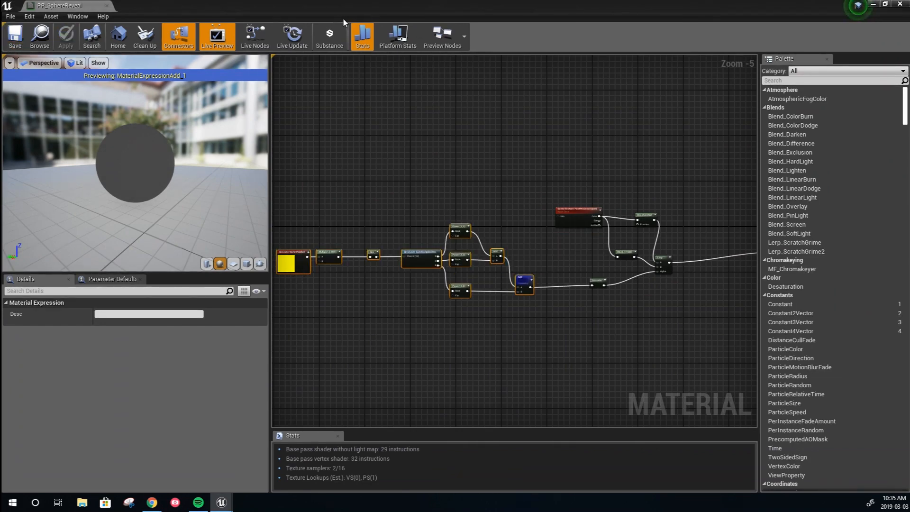
Move the material editor aside, examine the effect around the stone platform in the level, and bring the editor back.
left_click_drag(463, 4, 0, 57)
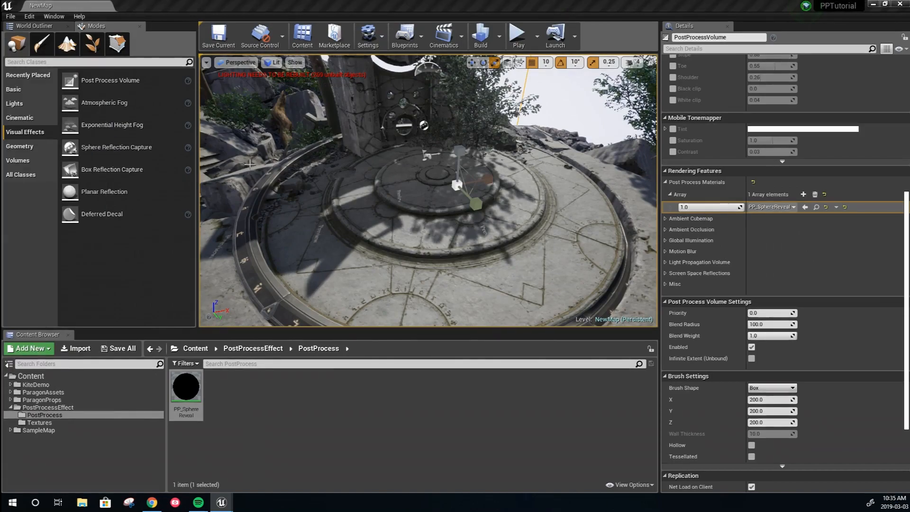
scroll(376, 165, "down", 3)
right_click_drag(376, 164, 317, 157)
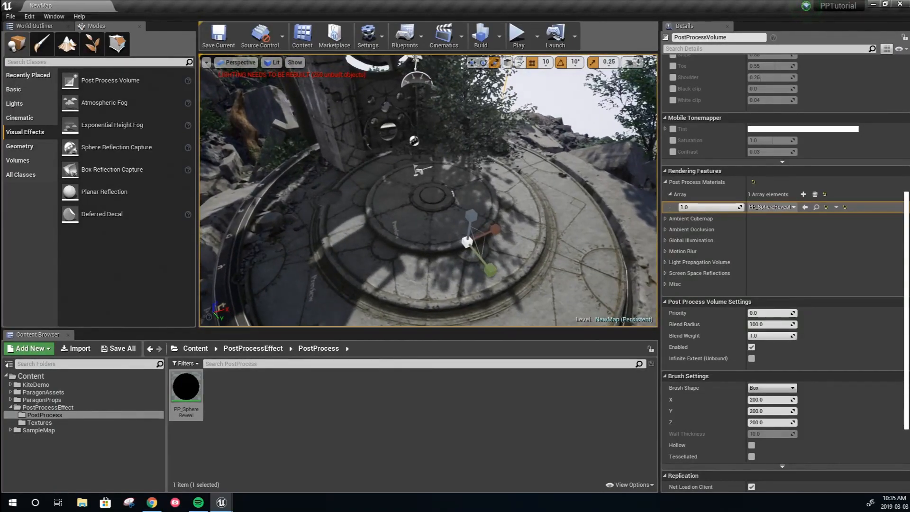
left_click_drag(0, 73, 548, 82)
double_click(548, 81)
Add a 1-x node below the gap before Saturate and feed it from the second Add node's output.
right_click_drag(530, 184, 407, 153)
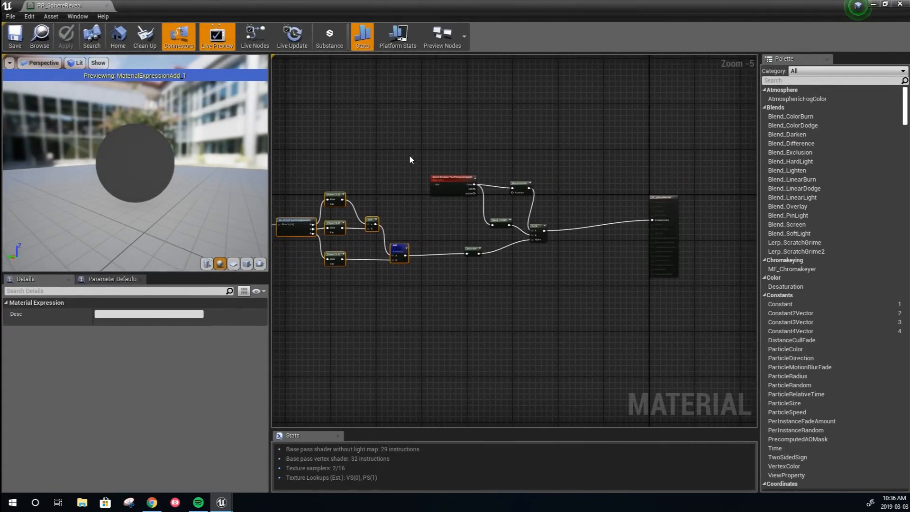
scroll(449, 218, "up", 2)
mouse_move(440, 246)
right_mouse_down()
mouse_move(329, 220)
mouse_move(433, 238)
right_mouse_up()
scroll(399, 287, "up", 2)
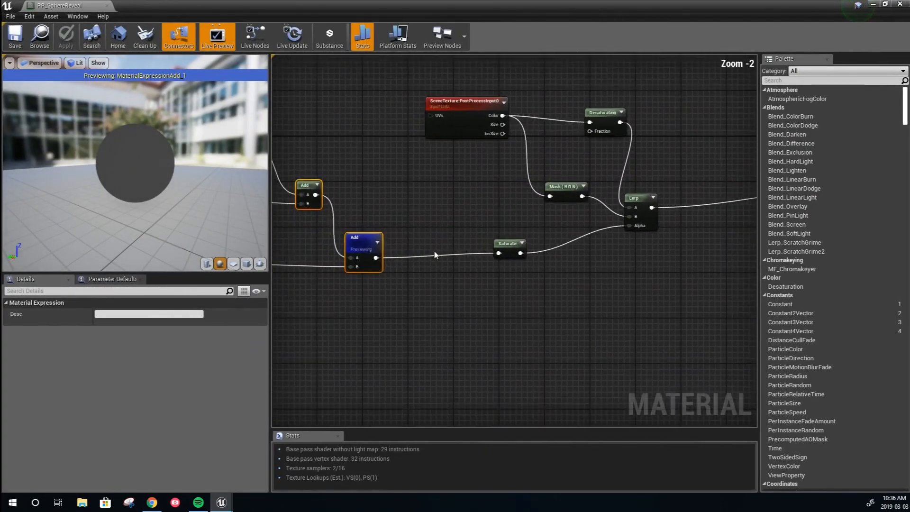
right_click(398, 300)
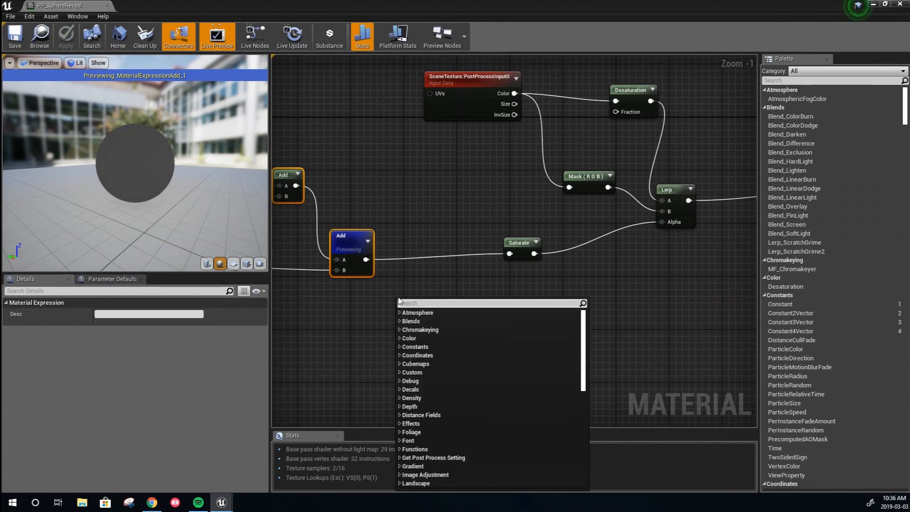
type("1-x")
key("Return")
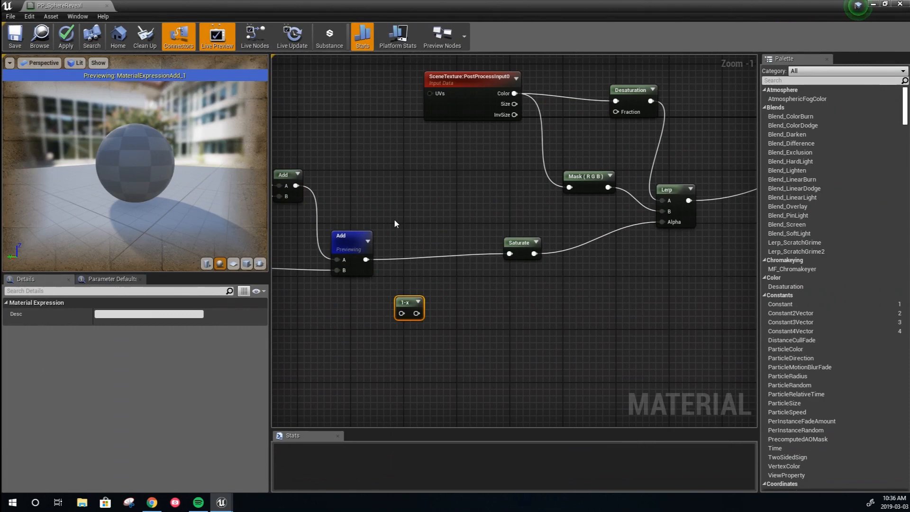
left_click_drag(366, 259, 402, 314)
Delete the Desaturation node so the Lerp's A input is left unconnected.
right_click_drag(427, 290, 383, 344)
left_click(581, 149)
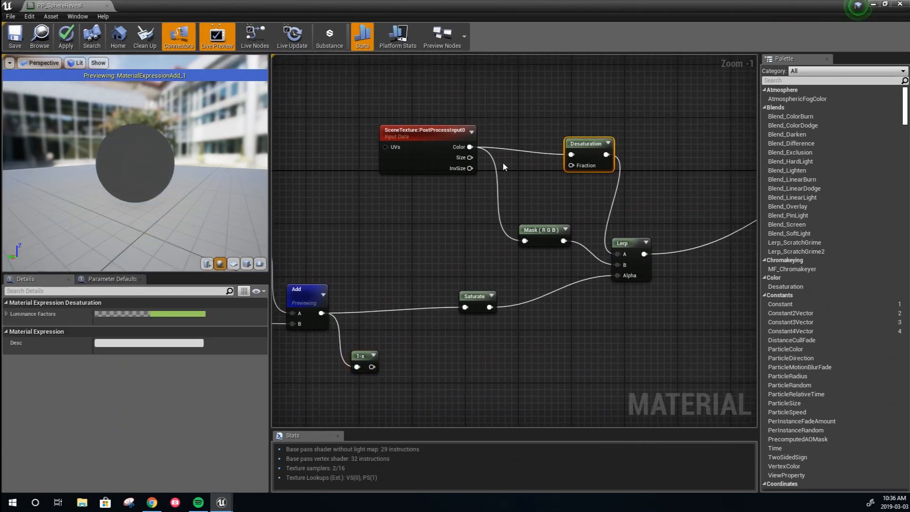
key("Delete")
Connect the 1-x output to Saturate's input, line the node up between Add and Saturate, and save the material.
right_click_drag(434, 344, 489, 329)
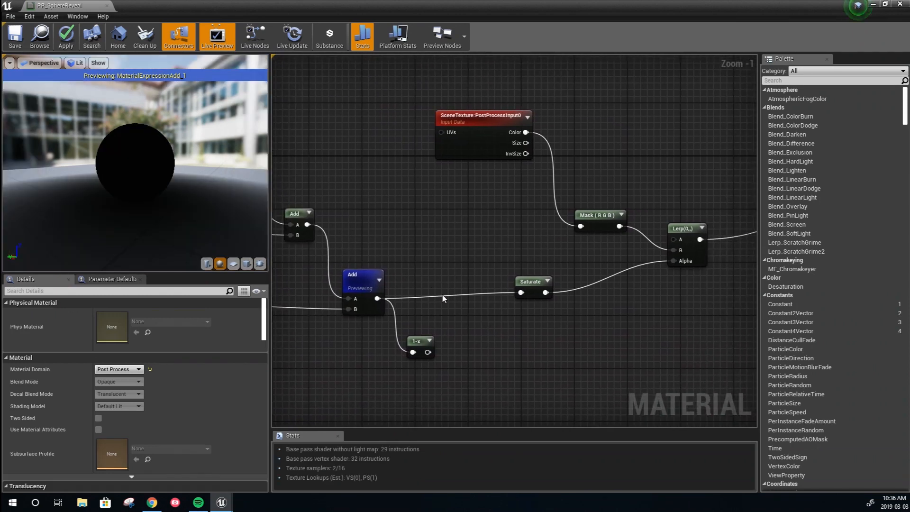
left_click_drag(427, 352, 521, 293)
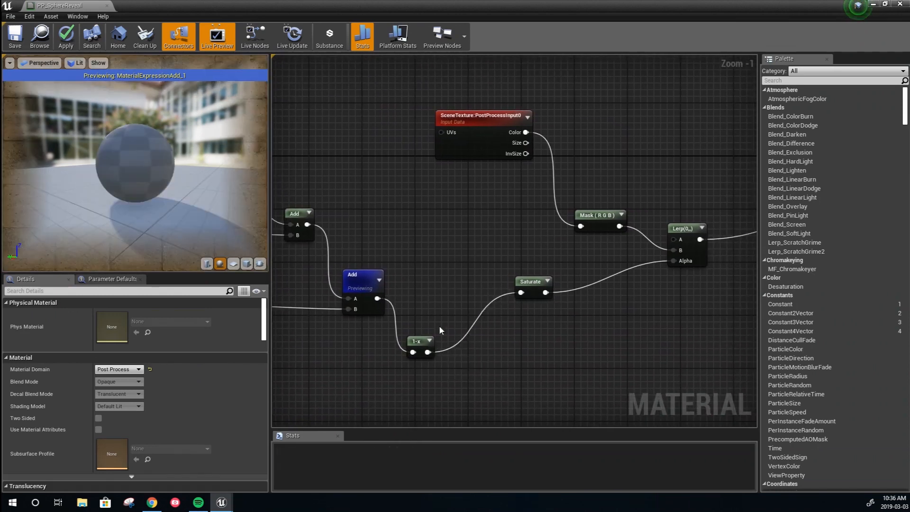
left_click_drag(416, 342, 424, 289)
left_click_drag(148, 198, 133, 165)
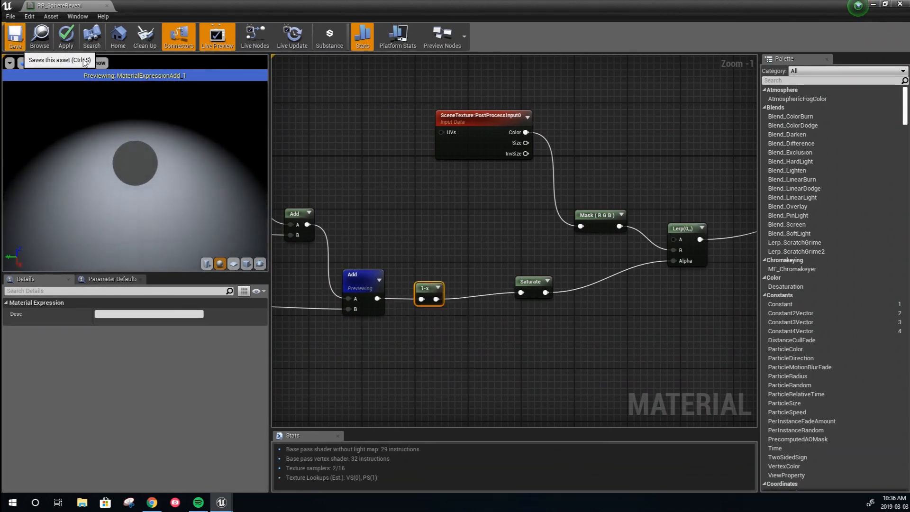
key("ctrl+s")
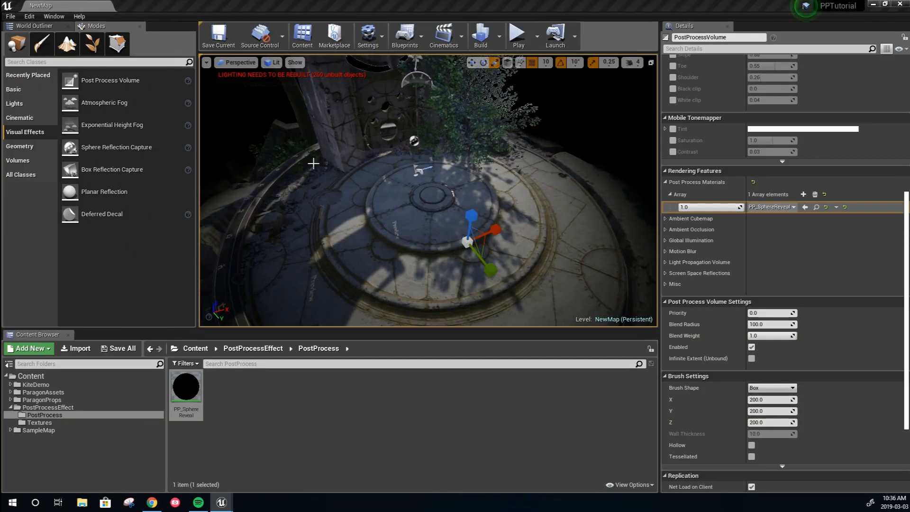
Look around the level to examine the inverted sphere mask, and return to the material editor.
right_click_drag(313, 164, 422, 150)
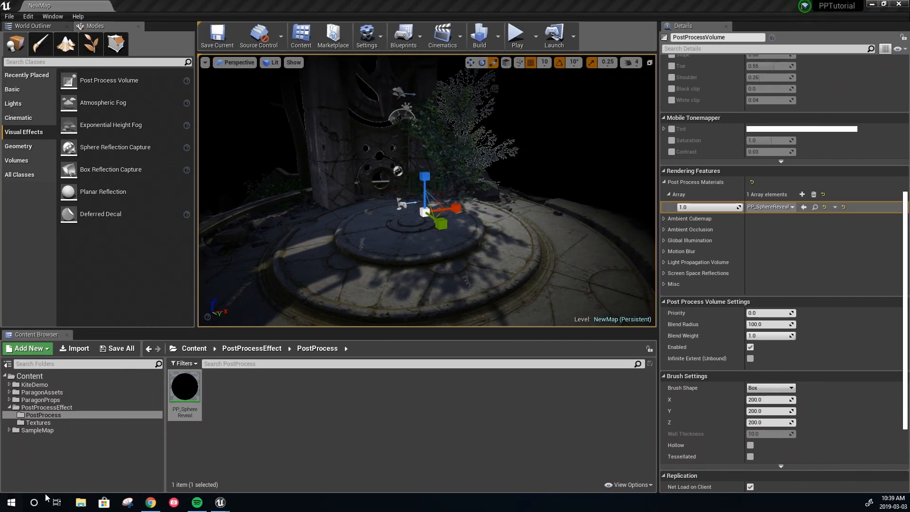
right_click_drag(428, 179, 547, 199)
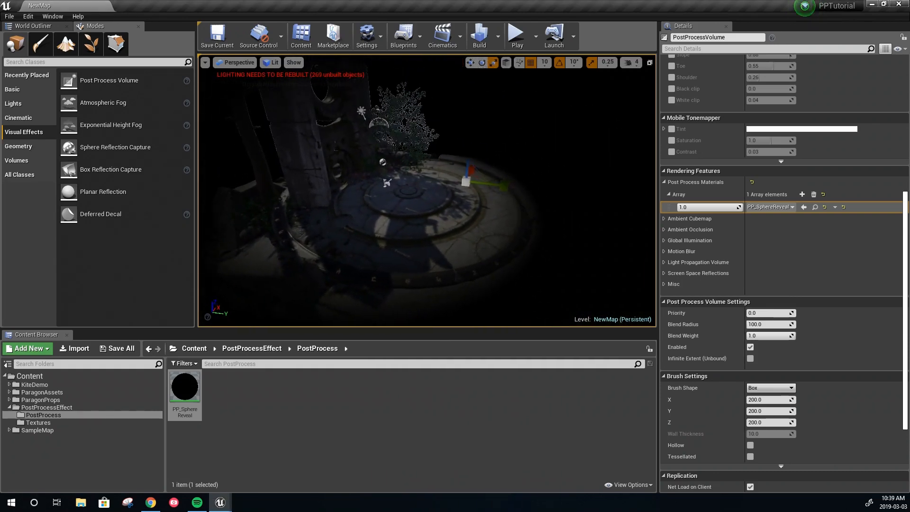
left_click_drag(1, 100, 439, 120)
double_click(439, 120)
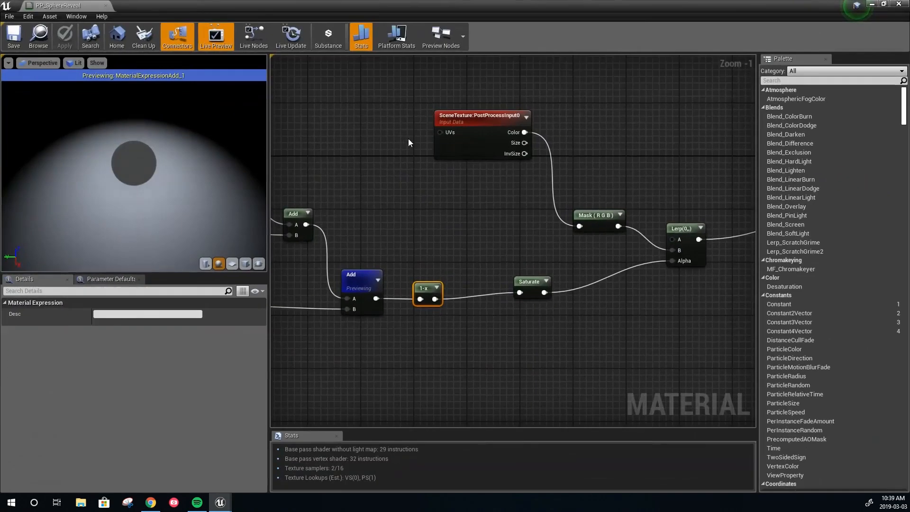
Move Absolute World Position away from the Multiply node and insert an Add node between them through its A input.
right_click_drag(379, 172, 561, 273)
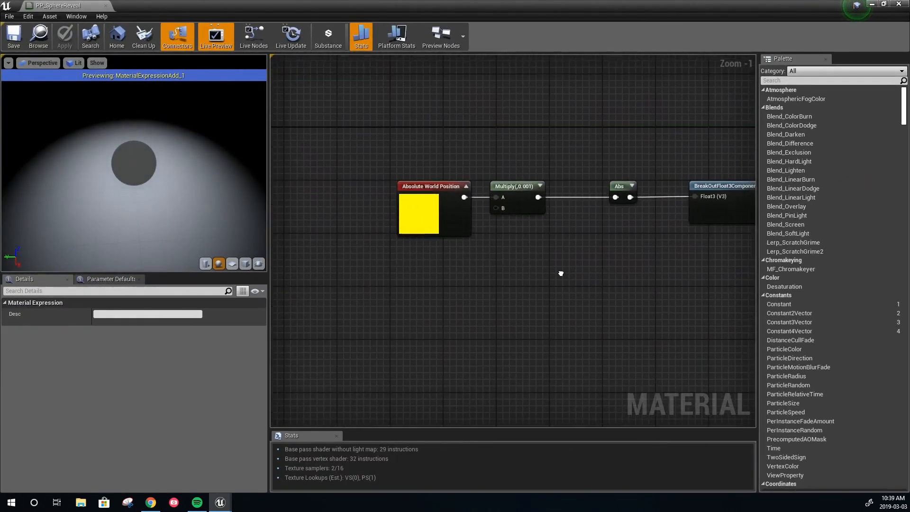
left_click_drag(422, 190, 322, 190)
right_click_drag(400, 273, 463, 278)
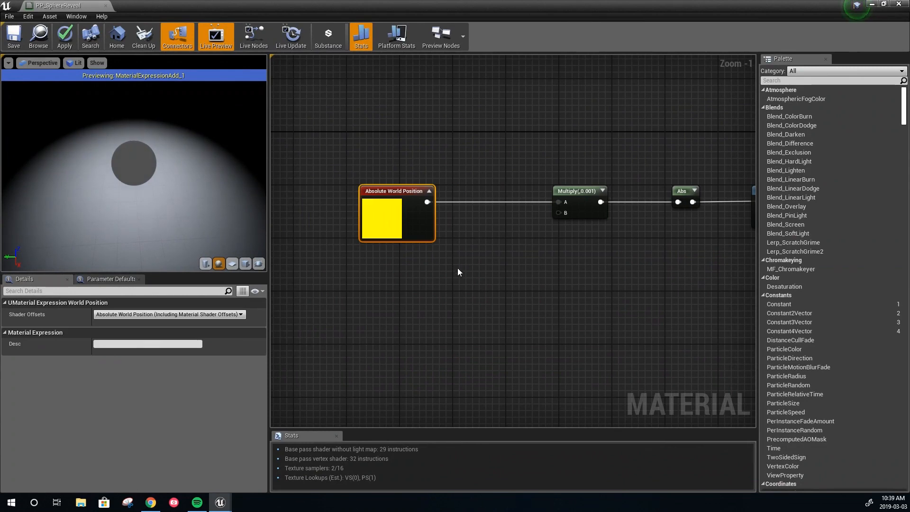
left_click(479, 257)
left_click_drag(428, 201, 559, 202)
right_click_drag(417, 330, 455, 316)
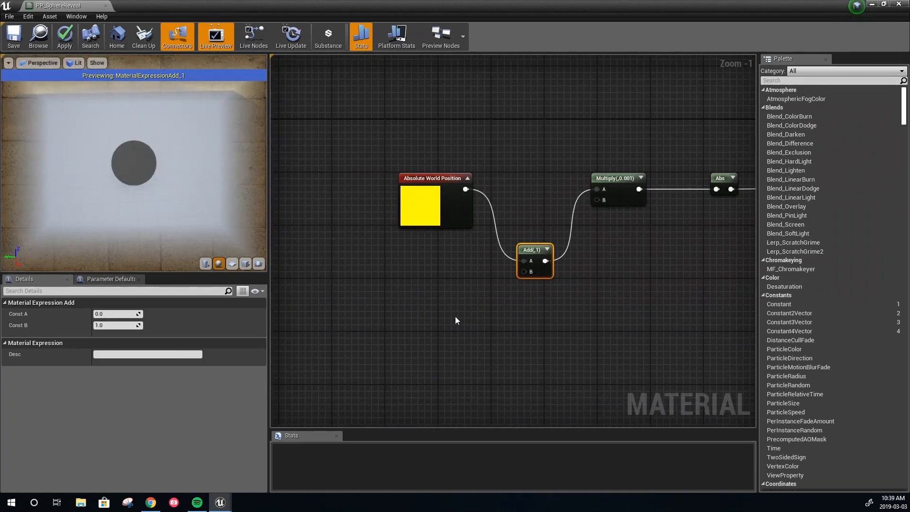
Add an AppendMany node and place it just below the Absolute World Position node.
right_click(427, 328)
type("appen")
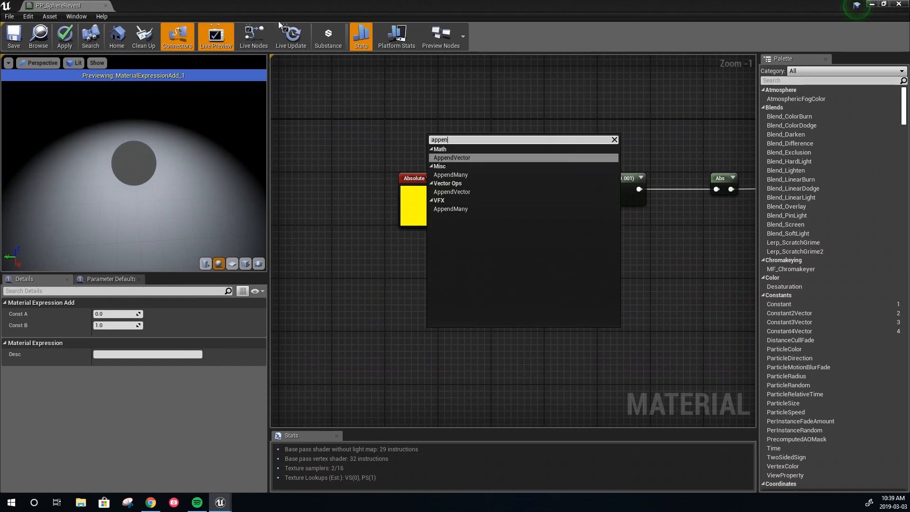
left_click(466, 175)
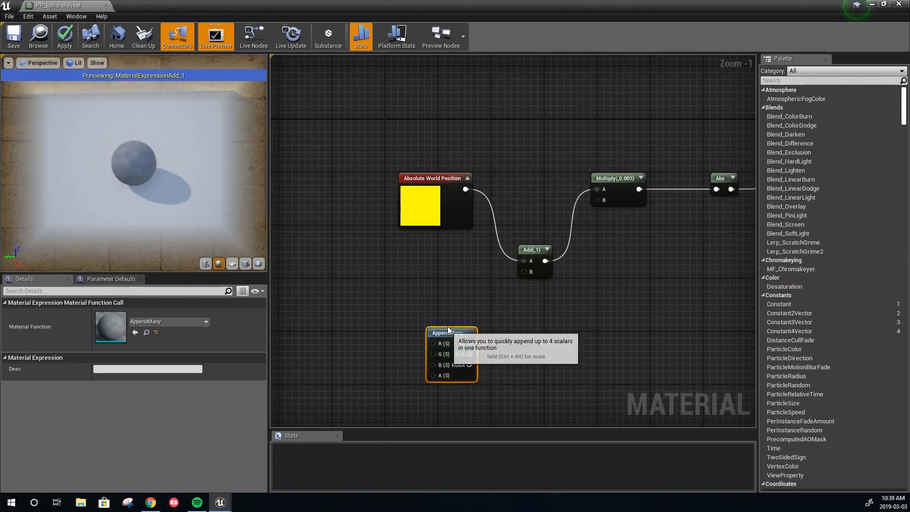
left_click_drag(447, 333, 445, 277)
right_click_drag(389, 307, 410, 307)
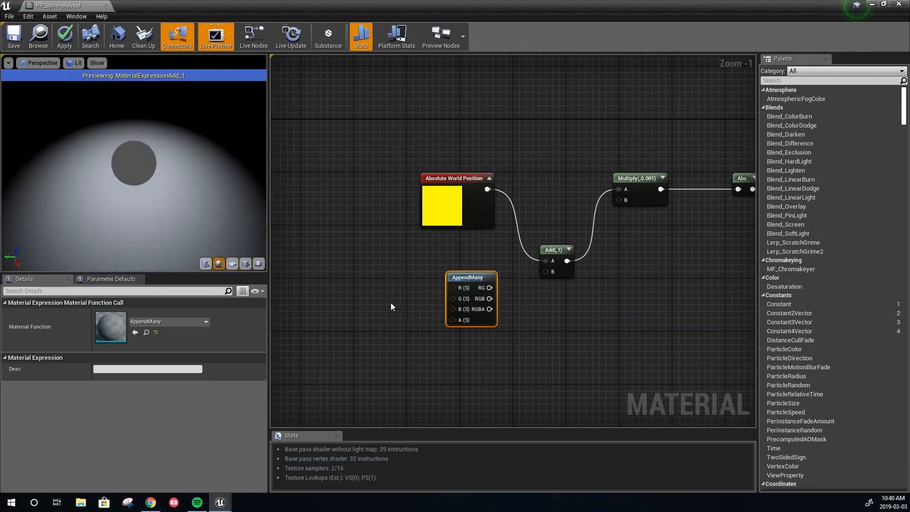
Add a Constant node with value 0 and connect it to the R and B inputs of AppendMany.
left_click(351, 269)
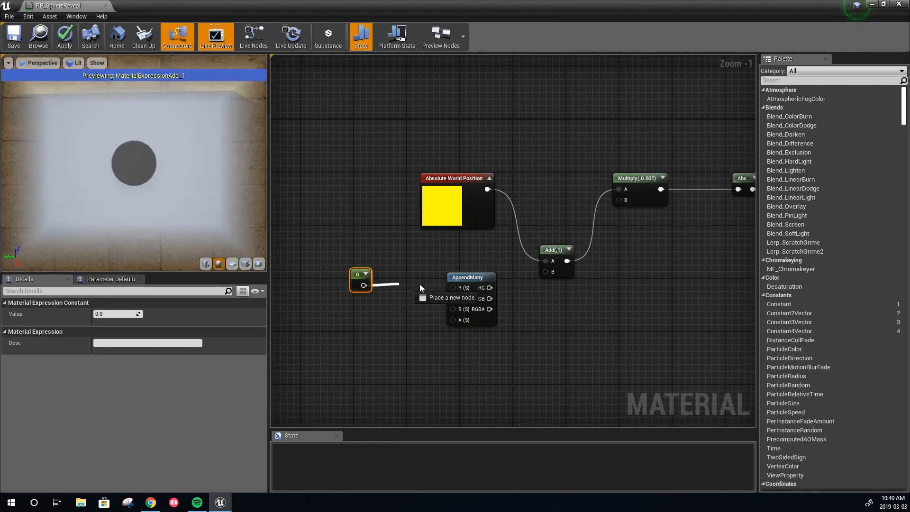
left_click_drag(452, 288, 453, 288)
left_click_drag(363, 274, 395, 277)
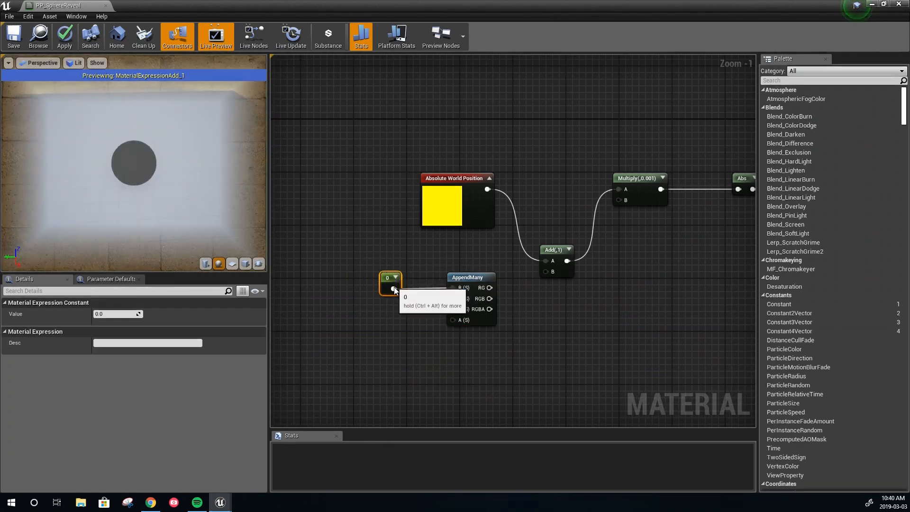
left_click(376, 275)
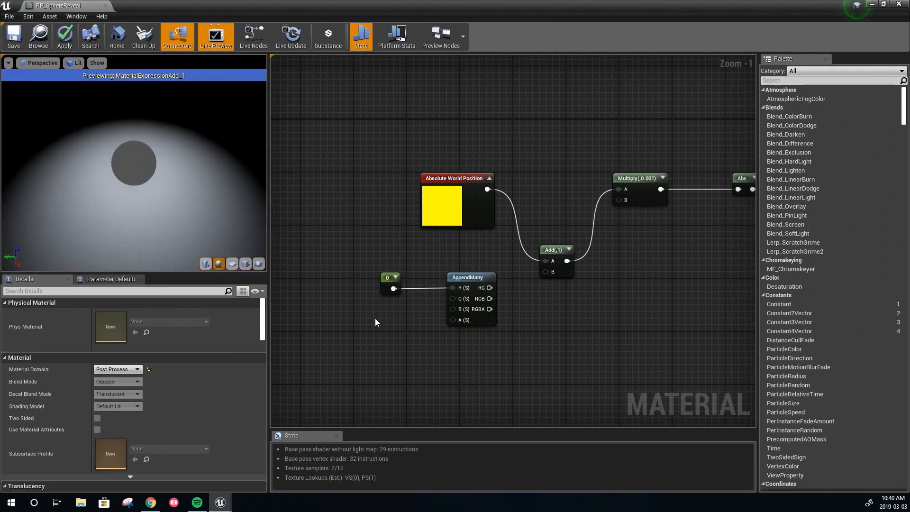
left_click_drag(394, 289, 456, 309)
right_click_drag(381, 324, 398, 319)
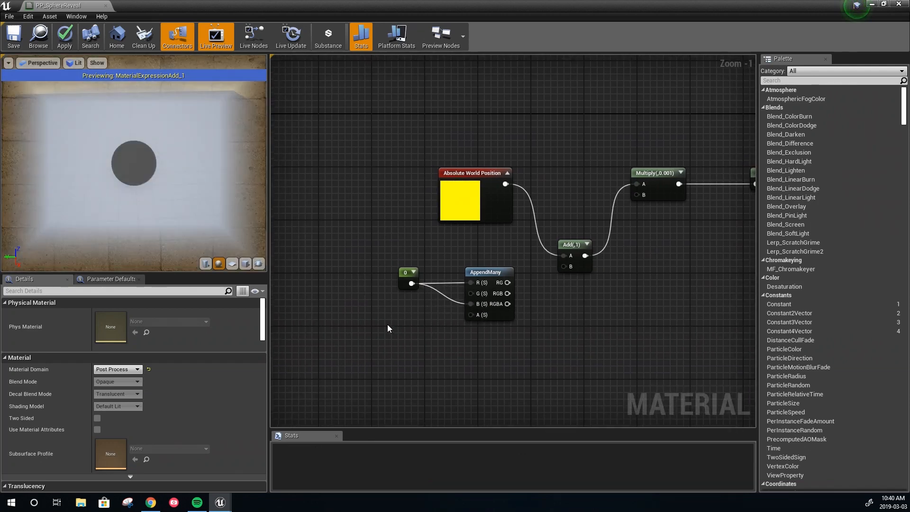
Add a scalar parameter named Y Offset and connect it to AppendMany's G input.
key("s")
left_click(388, 324)
type("ssss")
left_click_drag(403, 344, 470, 294)
left_click_drag(392, 331, 391, 325)
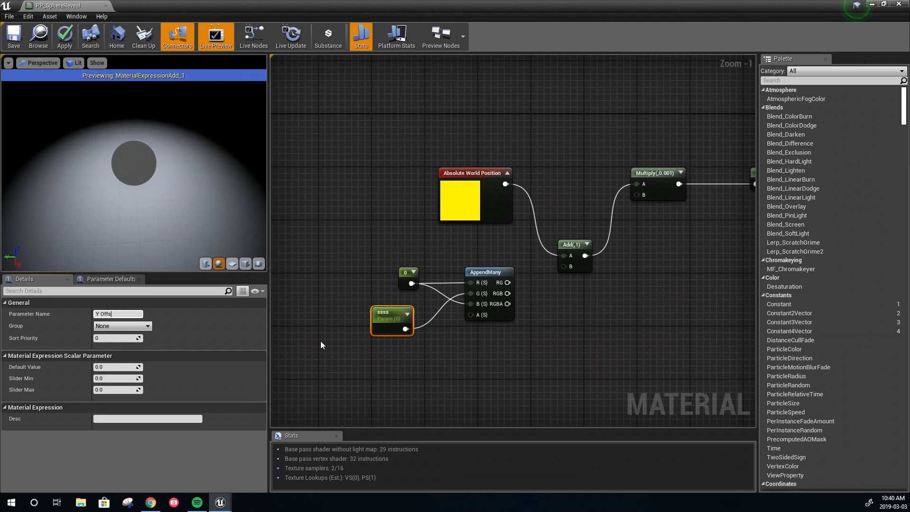
key("Return")
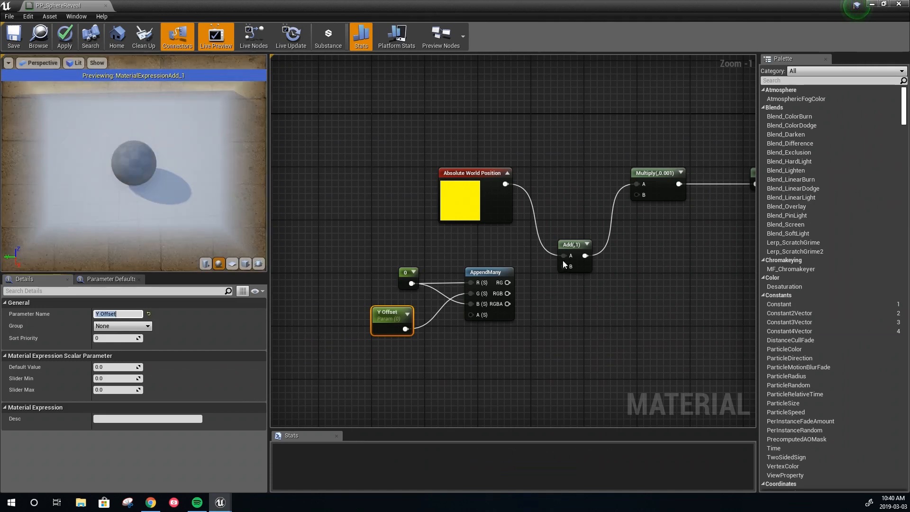
Connect AppendMany's RGB output to the new Add's B input, line Add up with Multiply, and save the material.
right_click_drag(528, 293, 454, 287)
left_click_drag(432, 287, 501, 172)
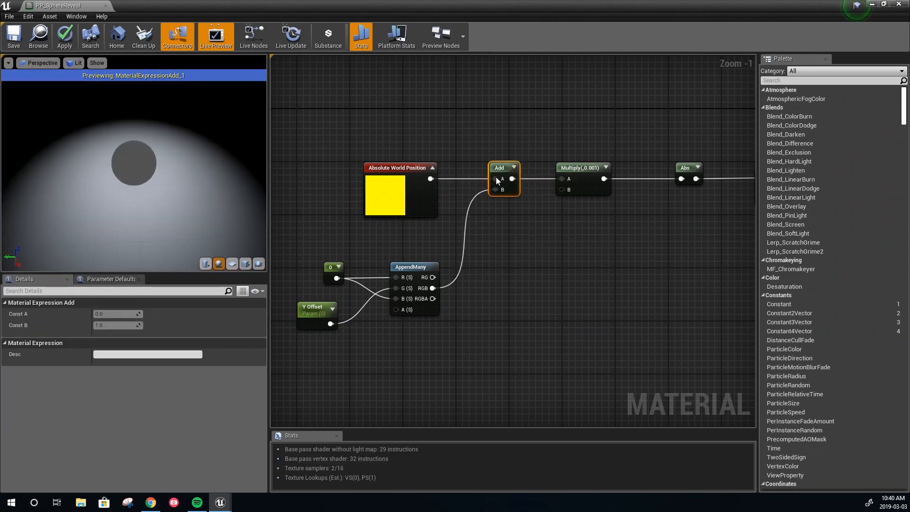
left_click(14, 40)
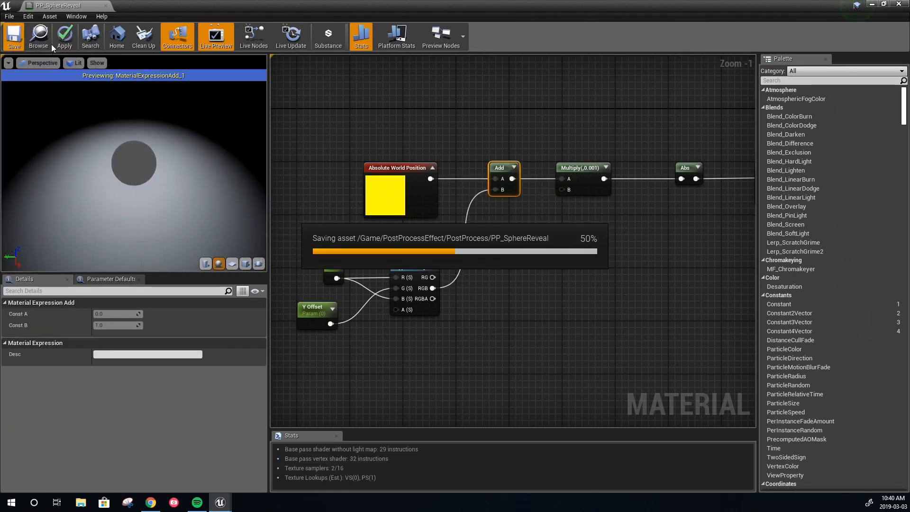
Create a material instance from the PP_SphereReveal material and name it PPI_SphereReveal.
left_click(872, 4)
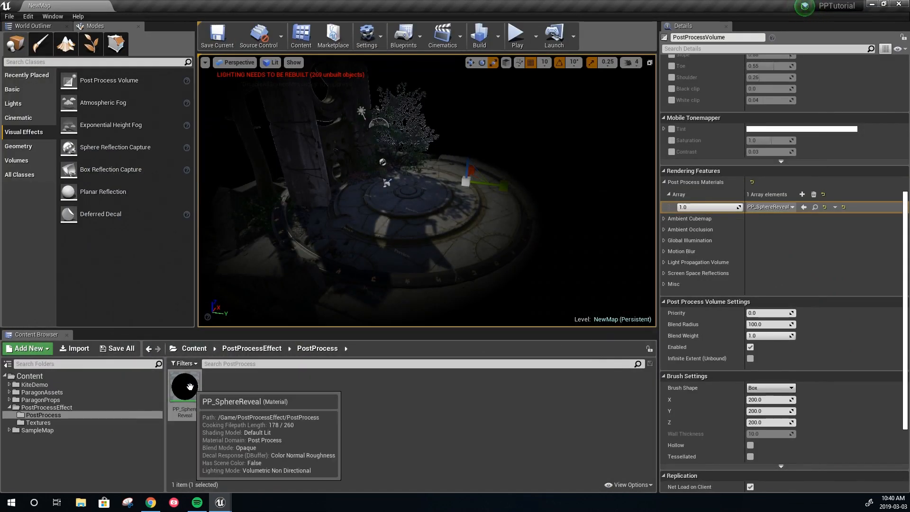
right_click(193, 380)
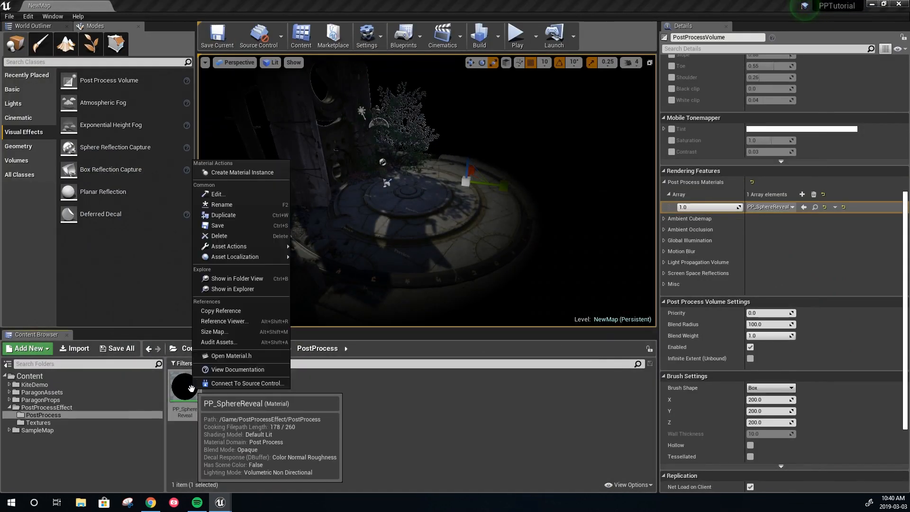
left_click(248, 174)
left_click_drag(231, 412, 195, 412)
left_click(211, 412)
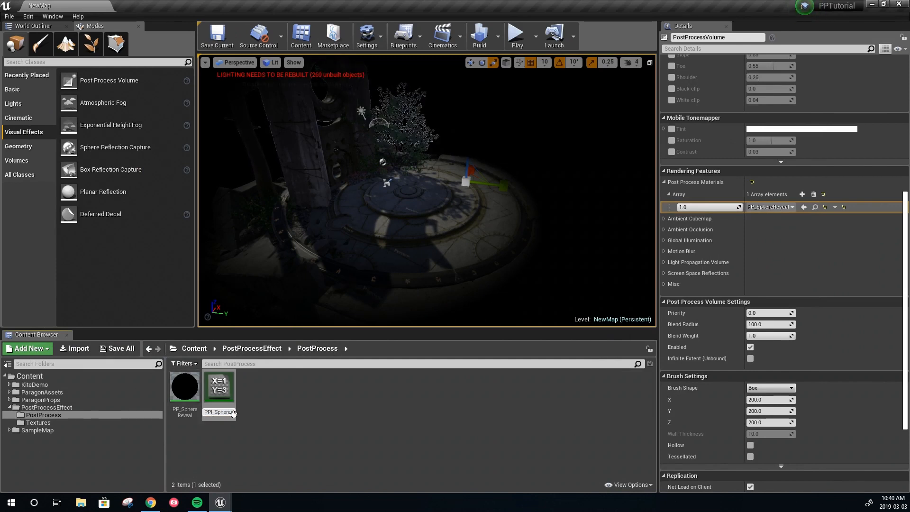
key("End")
key("BackSpace")
key("BackSpace")
key("BackSpace")
key("BackSpace")
key("BackSpace")
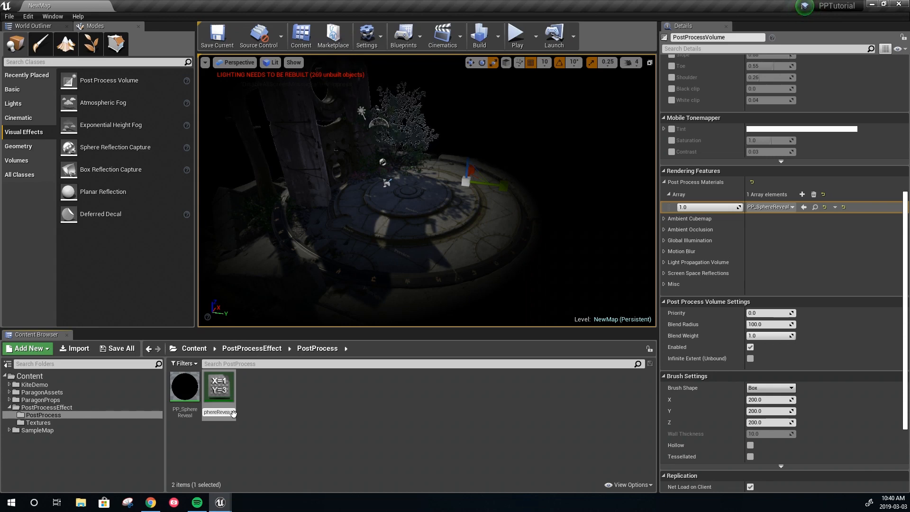
key("Return")
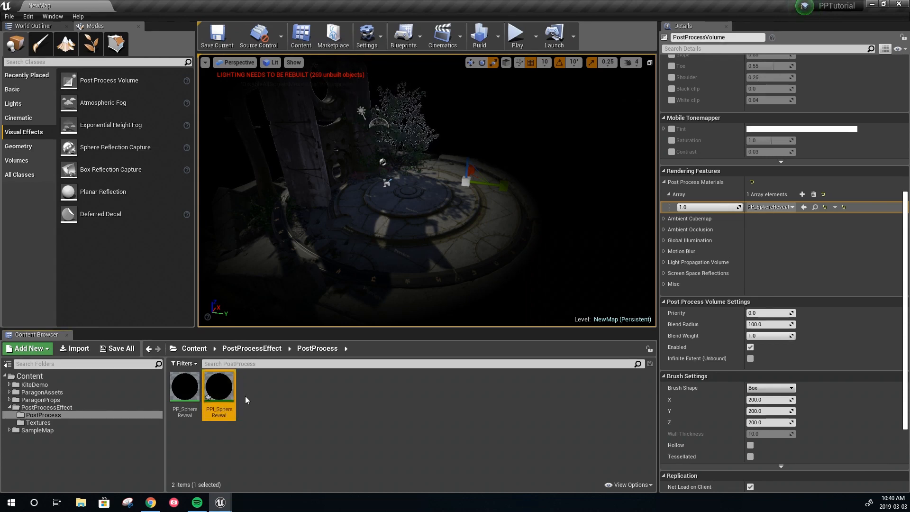
Assign PPI_SphereReveal as the PostProcessVolume's post process material and save the instance asset.
left_click_drag(219, 386, 759, 205)
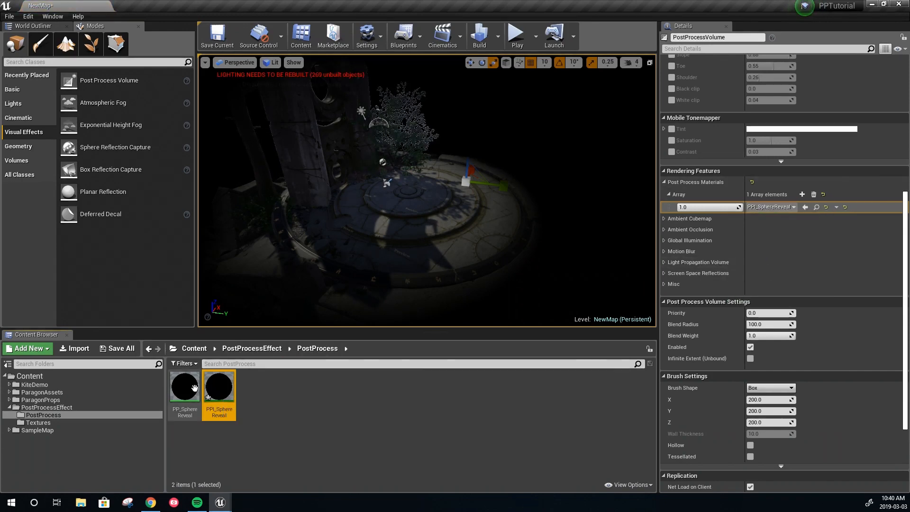
right_click(223, 391)
left_click(252, 227)
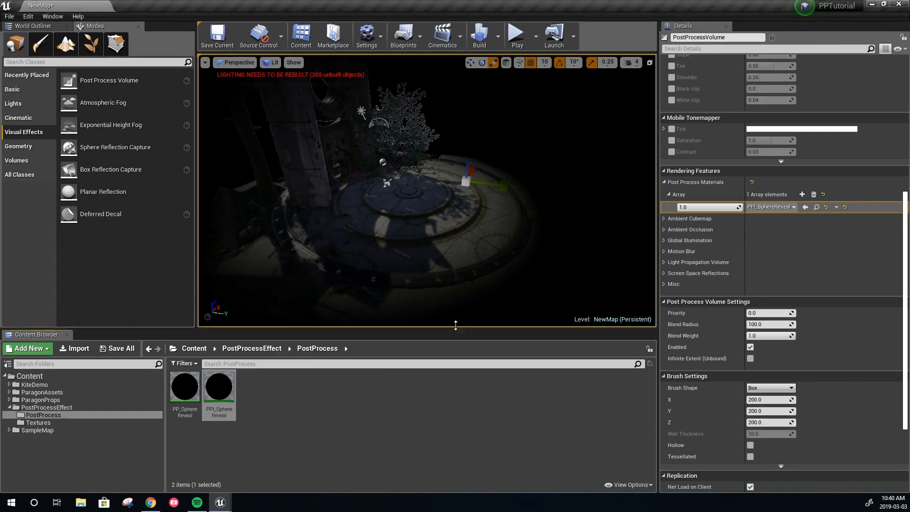
Open PPI_SphereReveal in a window beside the level view and enable its Y Offset parameter override.
left_click(227, 390)
double_click(227, 390)
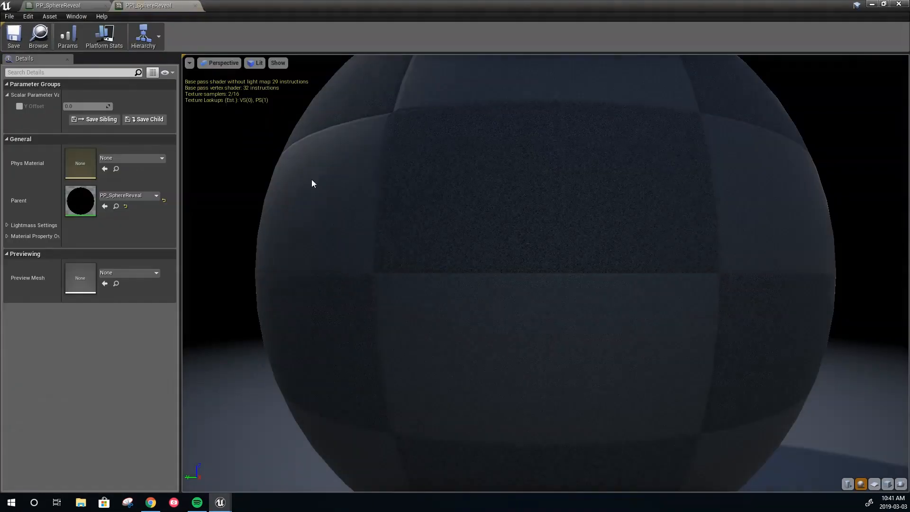
double_click(226, 8)
left_click_drag(440, 121, 902, 90)
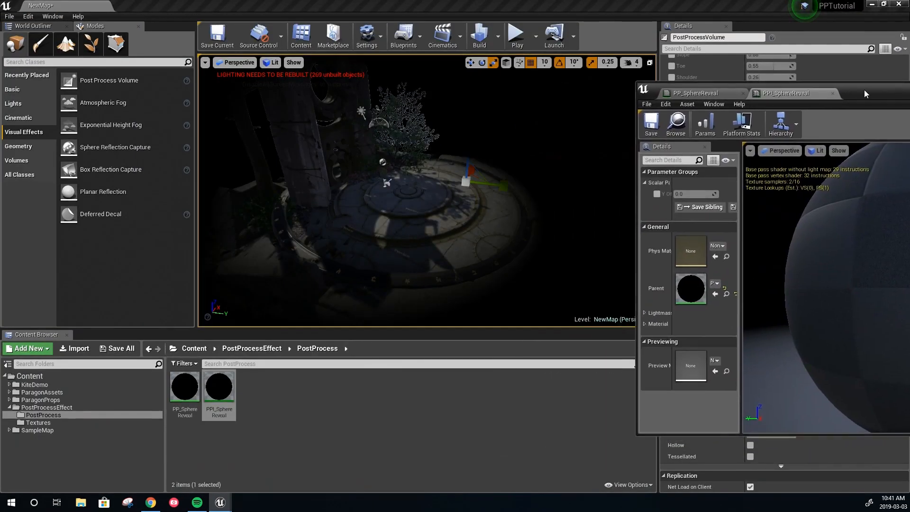
left_click(655, 194)
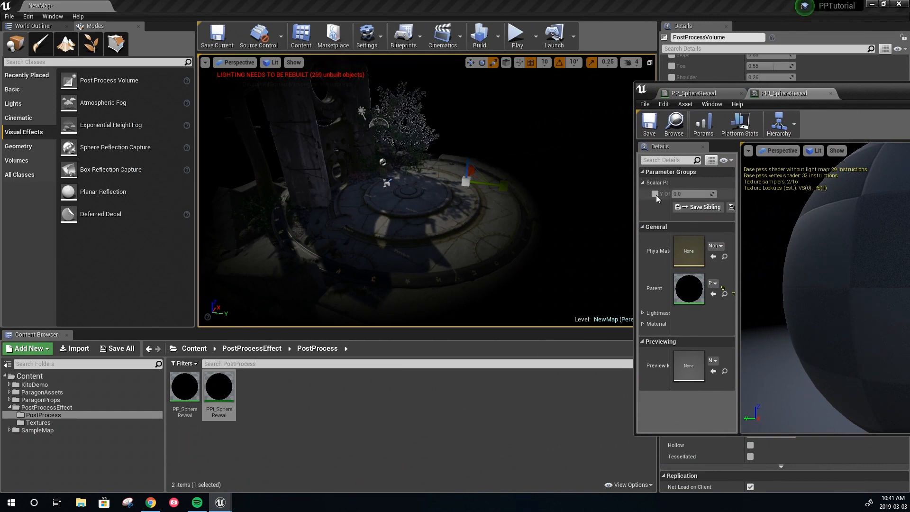
Test the mask's movement by varying Y Offset to about -146, and return it to 0.
left_click_drag(712, 195, 737, 195)
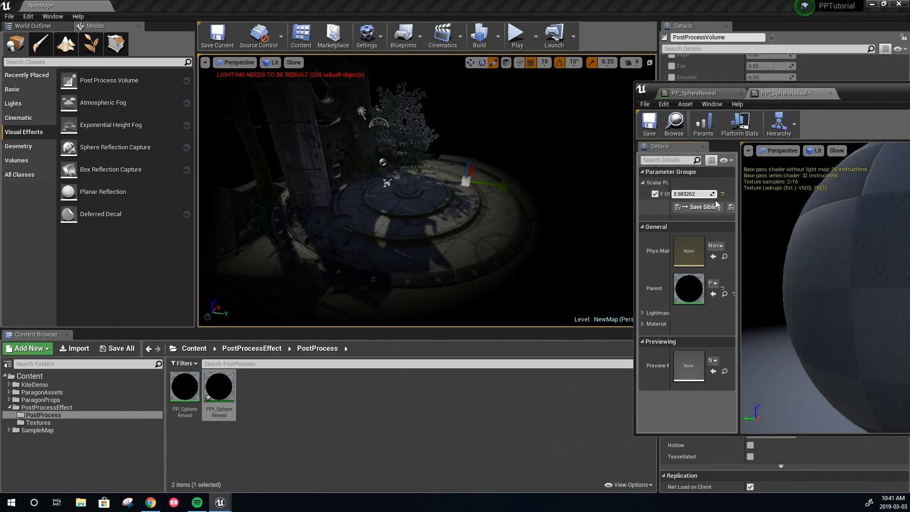
mouse_move(712, 194)
left_mouse_down()
mouse_move(732, 194)
mouse_move(716, 194)
left_mouse_up()
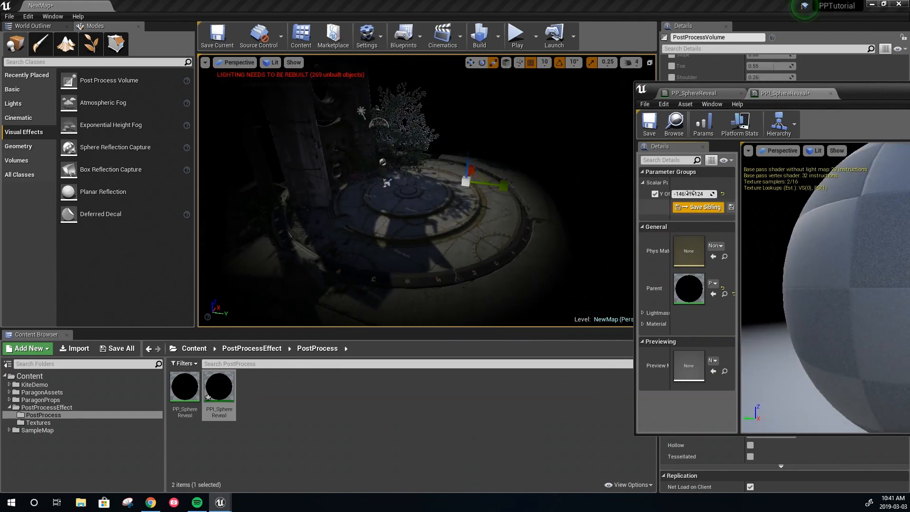
left_click_drag(703, 195, 638, 196)
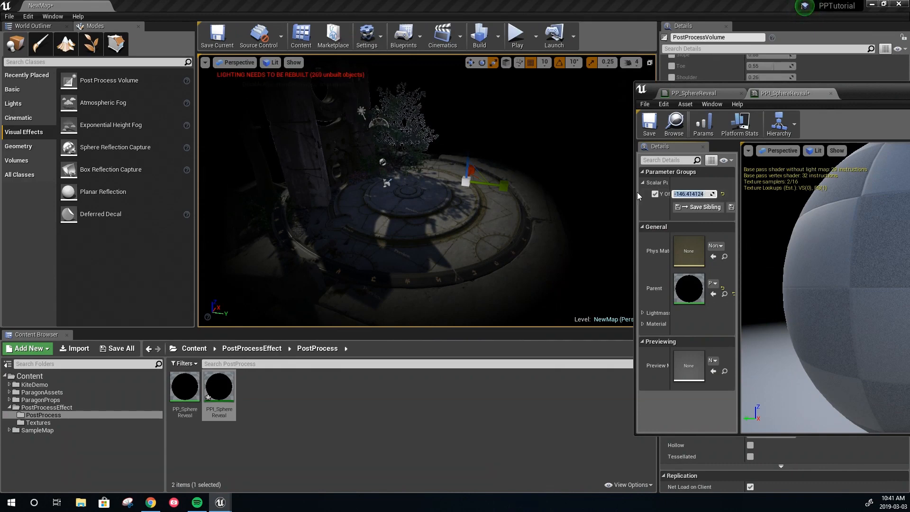
type("0")
key("Return")
Save the PPI_SphereReveal instance and close its editor.
left_click_drag(849, 91, 388, 79)
left_click(183, 117)
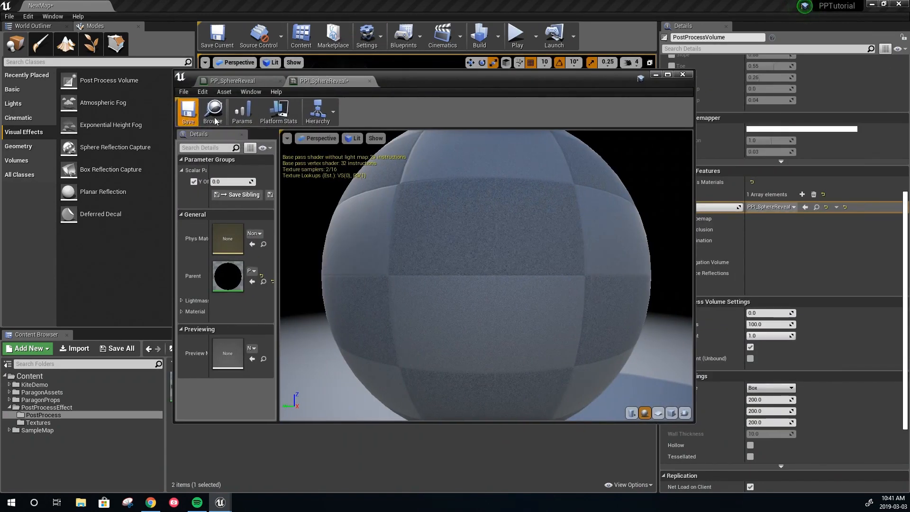
left_click(370, 81)
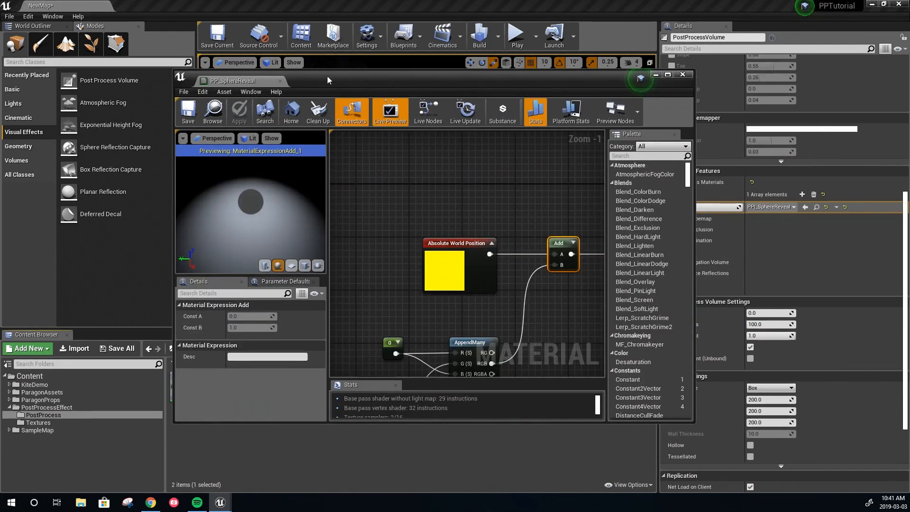
Maximize the PP_SphereReveal material editor and stop previewing the Add node that feeds 1-x.
right_click_drag(457, 328, 481, 247)
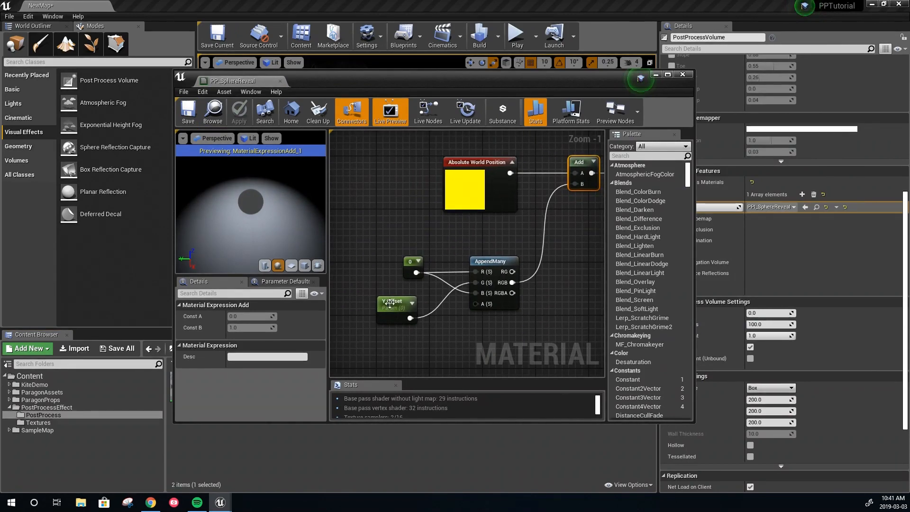
right_click_drag(442, 259, 470, 270)
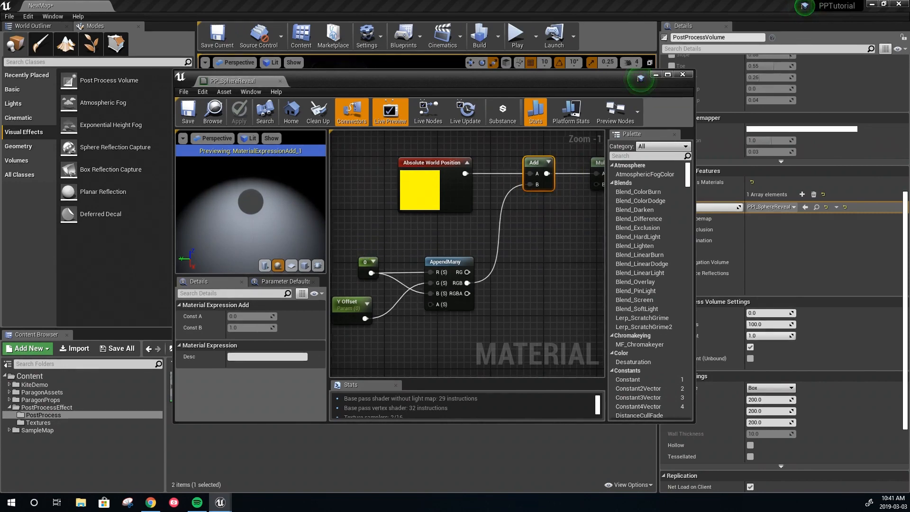
right_click_drag(357, 236, 411, 224)
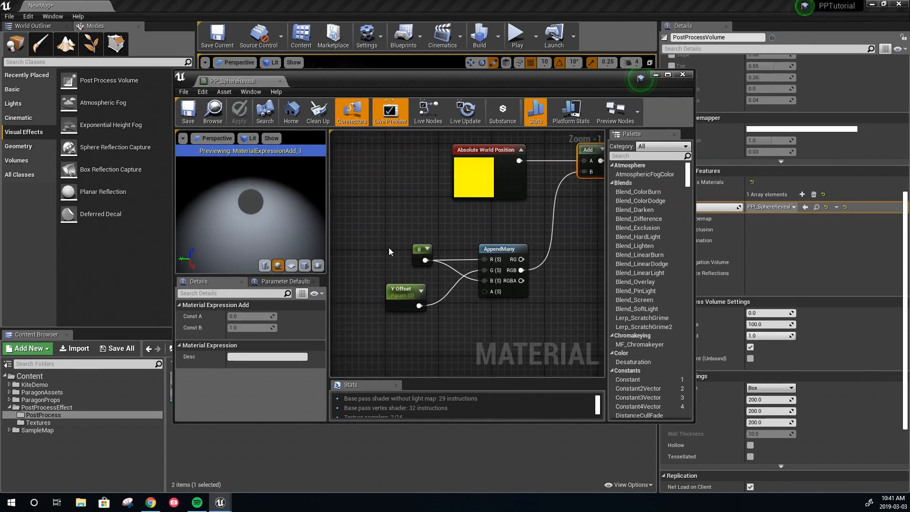
left_click_drag(432, 84, 381, 97)
double_click(382, 96)
right_click_drag(571, 162, 303, 263)
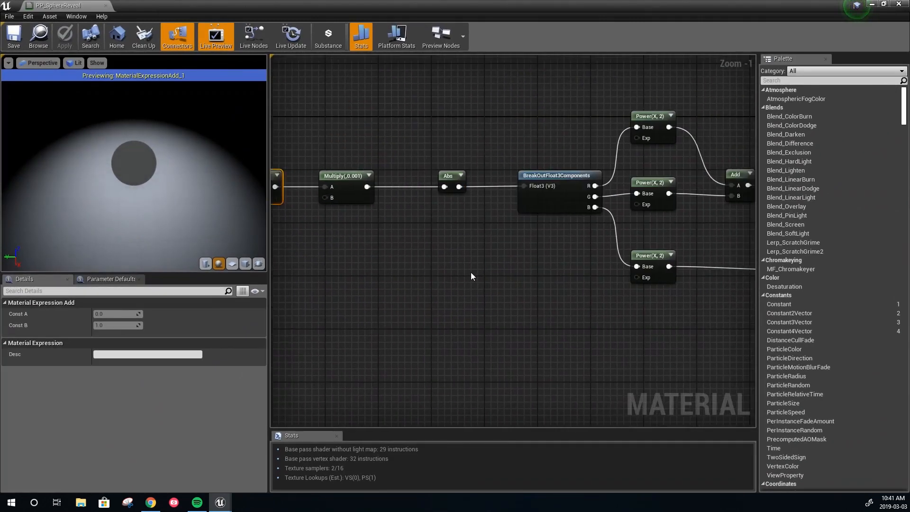
right_click_drag(595, 271, 414, 274)
right_click_drag(620, 317, 411, 317)
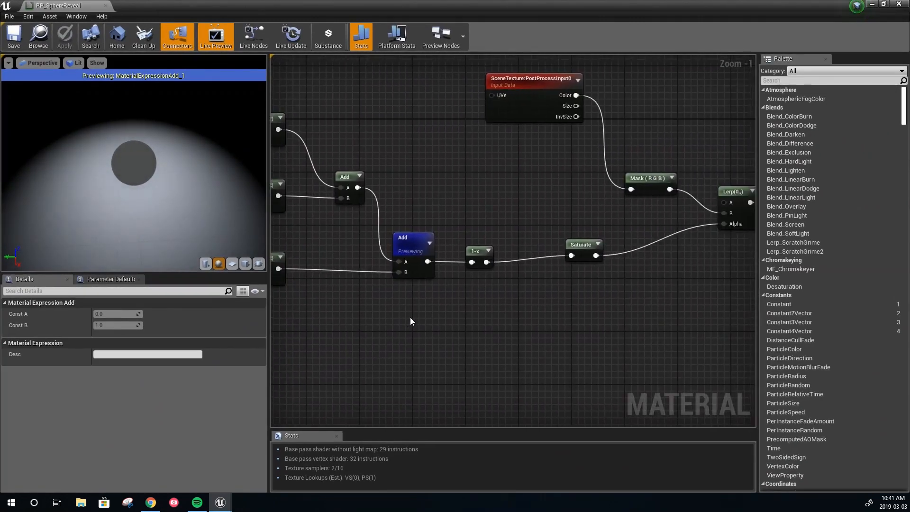
right_click(412, 241)
left_click(469, 247)
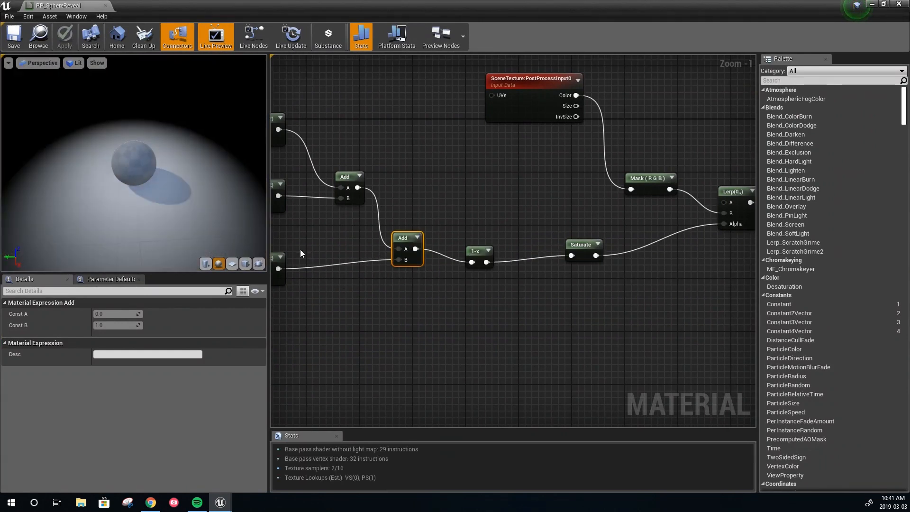
scroll(156, 206, "down", 4)
left_click_drag(169, 209, 137, 209)
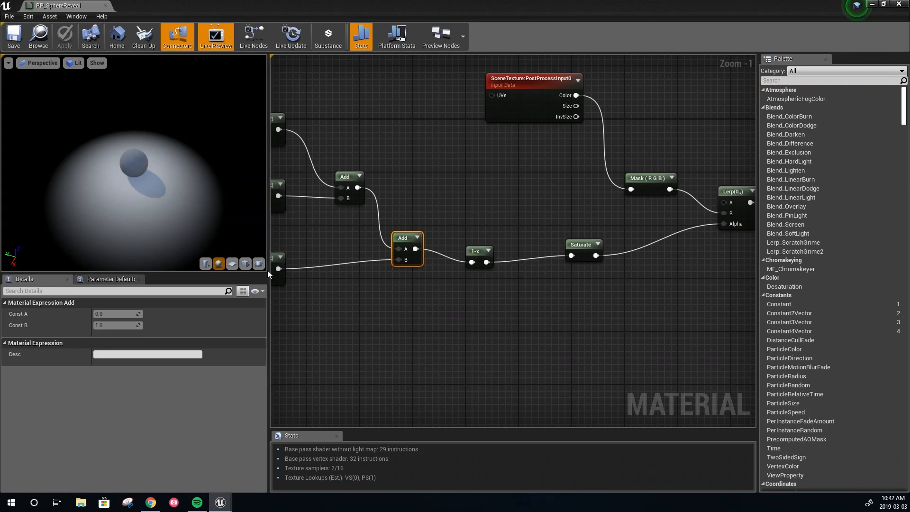
Line up the 1-x and Saturate nodes with the Add node, leaving a gap between them.
left_click_drag(474, 252, 468, 238)
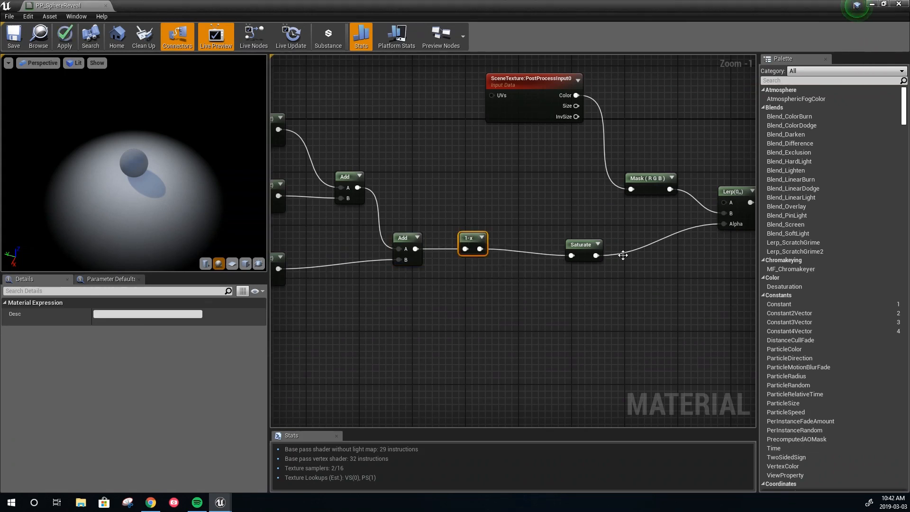
left_click_drag(579, 250, 598, 243)
left_click_drag(473, 243, 453, 242)
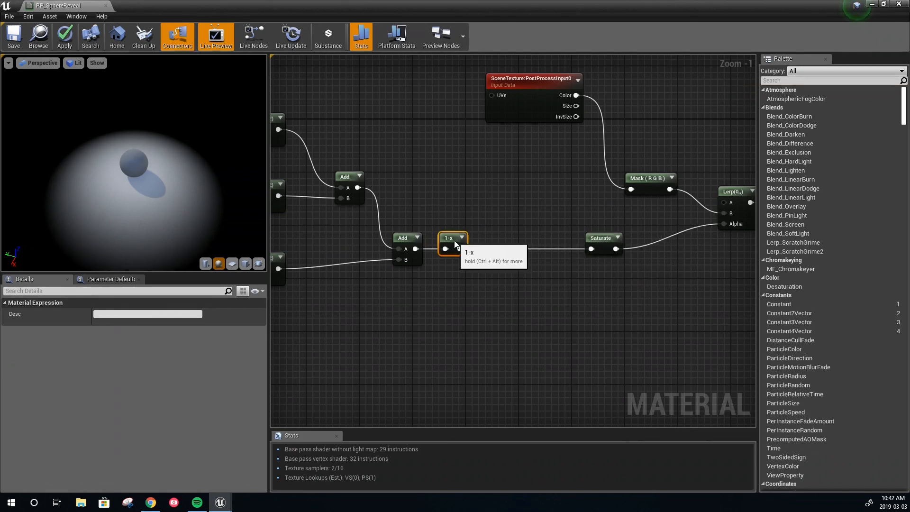
left_click(494, 298)
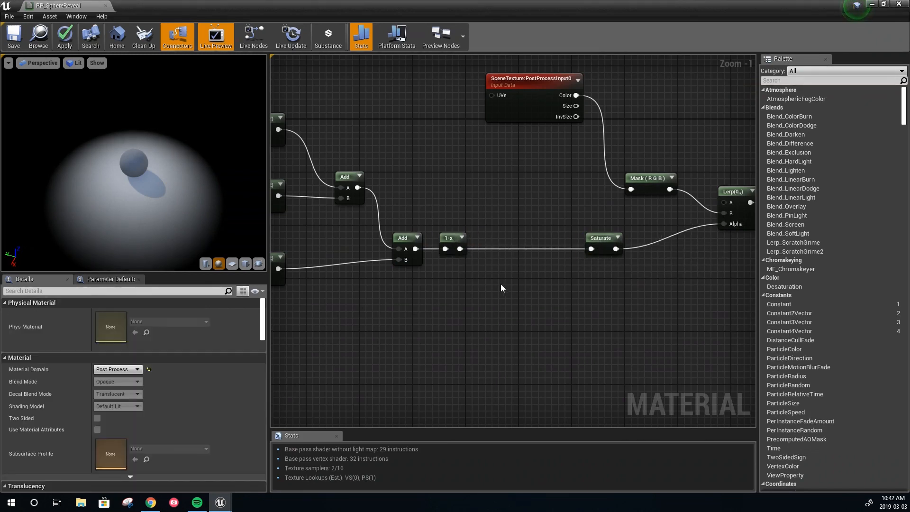
Insert an Add node between 1-x and Saturate, wiring 1-x into its A input and its output into Saturate.
right_click(497, 284)
type("add")
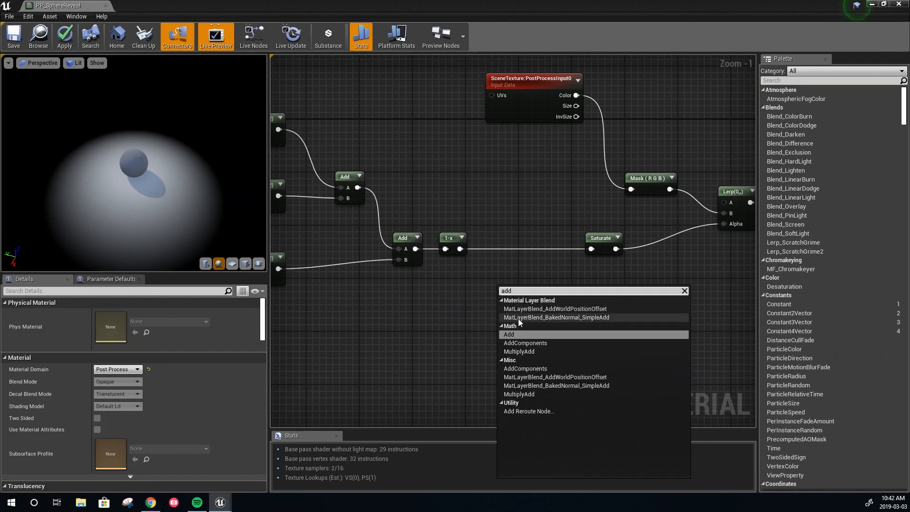
left_click(520, 333)
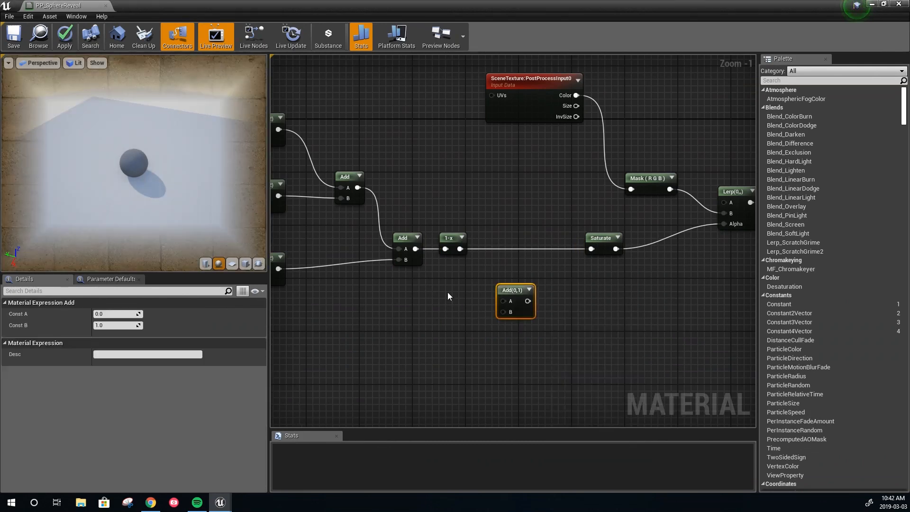
left_click_drag(460, 249, 591, 249)
left_click_drag(511, 290, 532, 242)
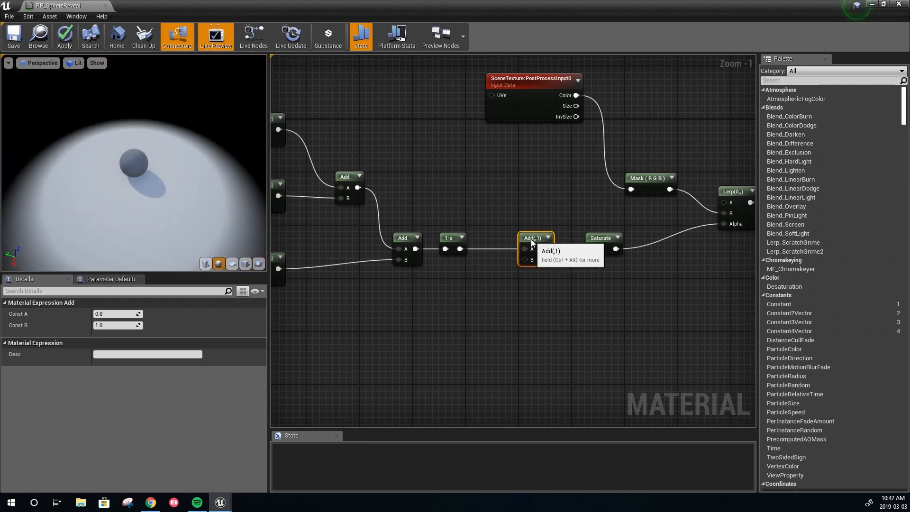
Place a scalar parameter below the 1-x node and connect it to the new Add's B input.
key("s")
left_click(467, 307)
left_click_drag(467, 307, 524, 260)
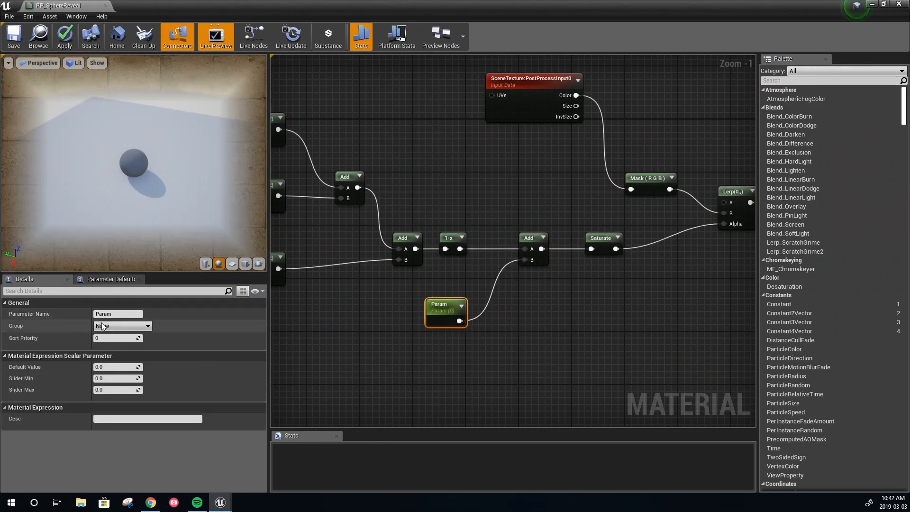
Name the new scalar parameter Radius Offset and save the material.
left_click(131, 315)
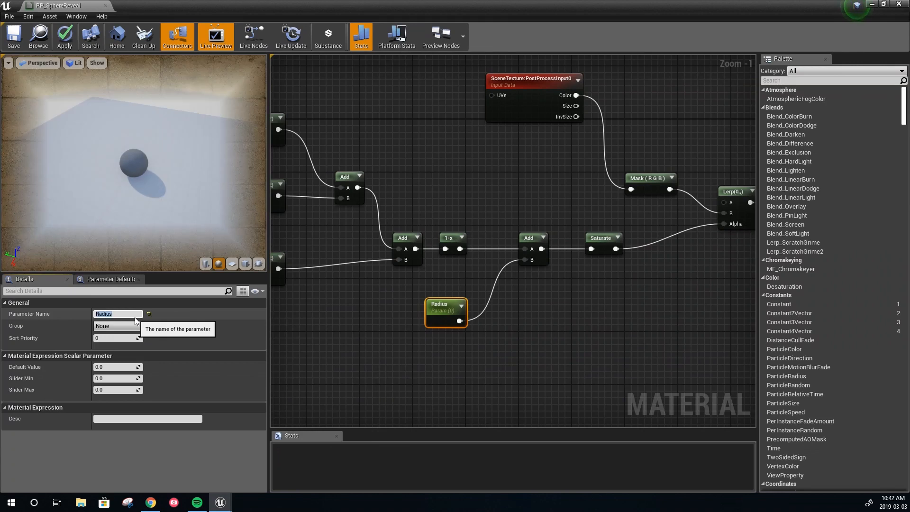
key("Return")
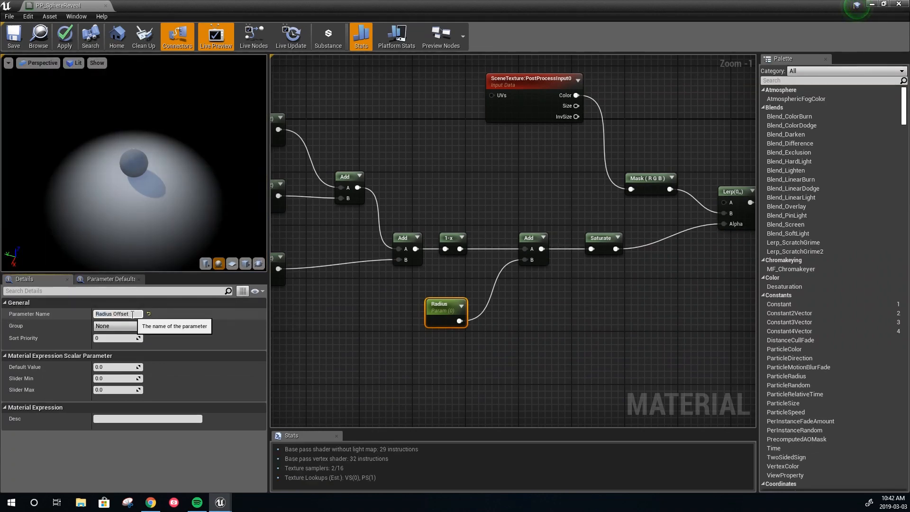
key("Return")
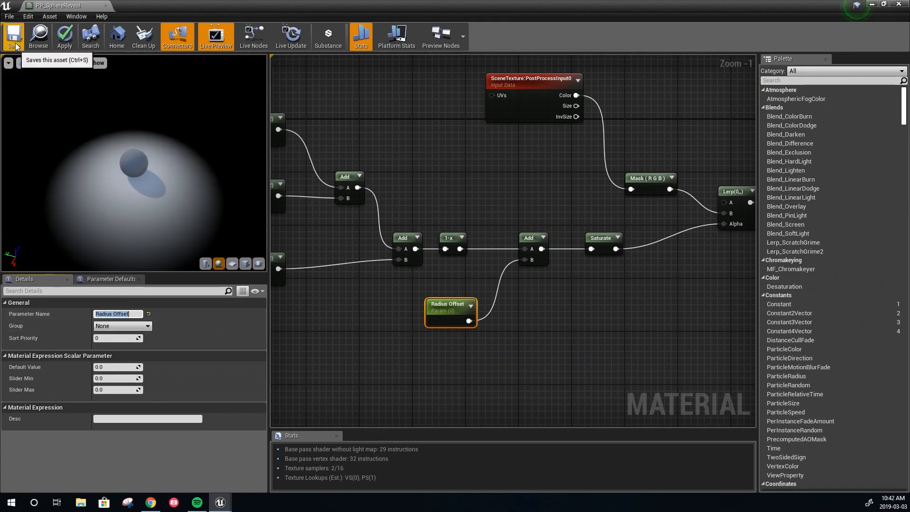
left_click(14, 43)
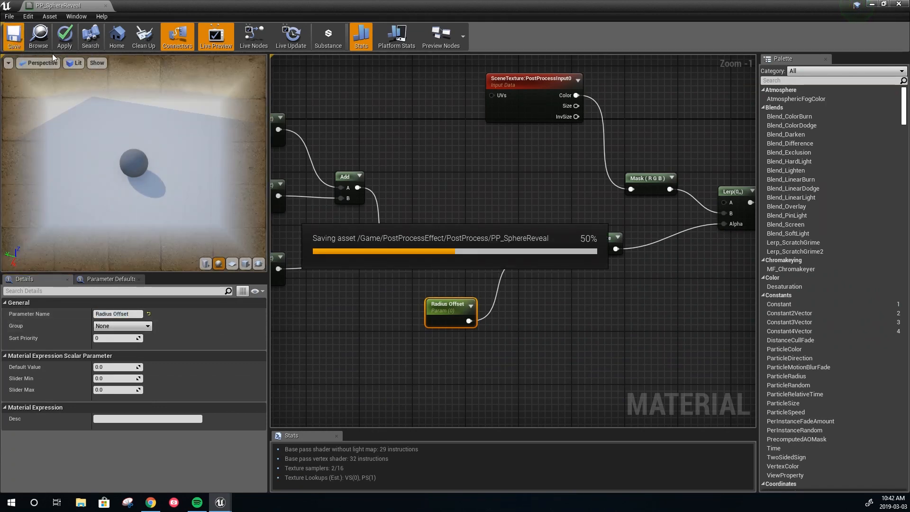
Reopen PPI_SphereReveal in a window beside the level view and enable its Radius Offset parameter override.
left_click(872, 4)
double_click(211, 393)
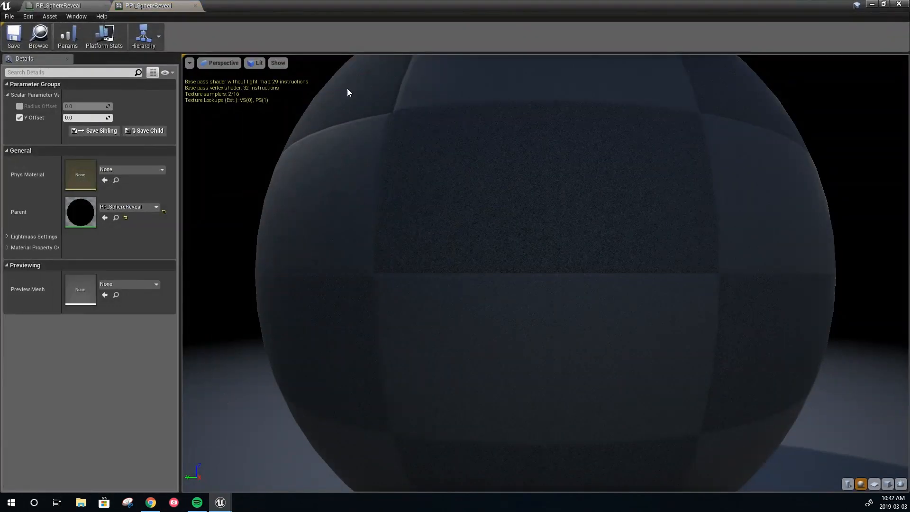
double_click(312, 8)
left_click_drag(339, 90, 801, 110)
left_click(599, 211)
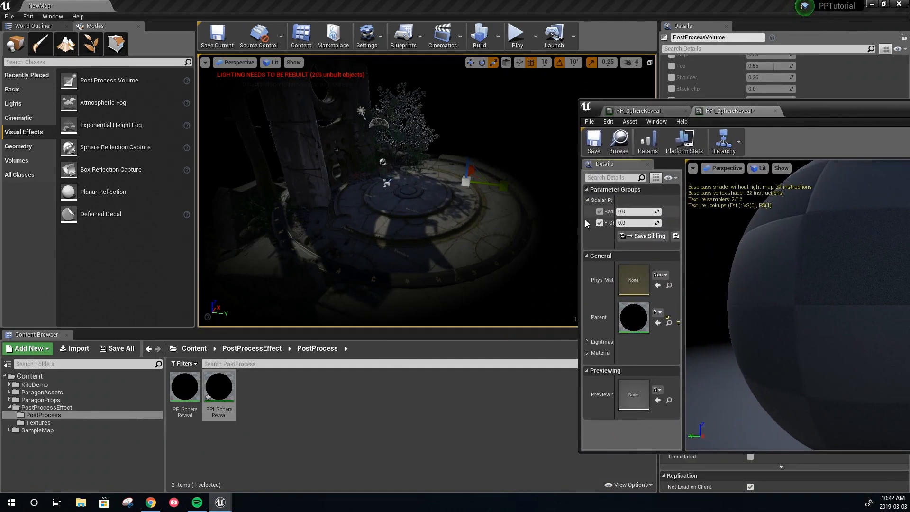
Widen the PPI_SphereReveal window and its parameter details, and raise the Radius Offset value to about 0.44.
left_click_drag(579, 220, 562, 220)
left_click_drag(669, 217, 786, 217)
left_click_drag(664, 211, 647, 141)
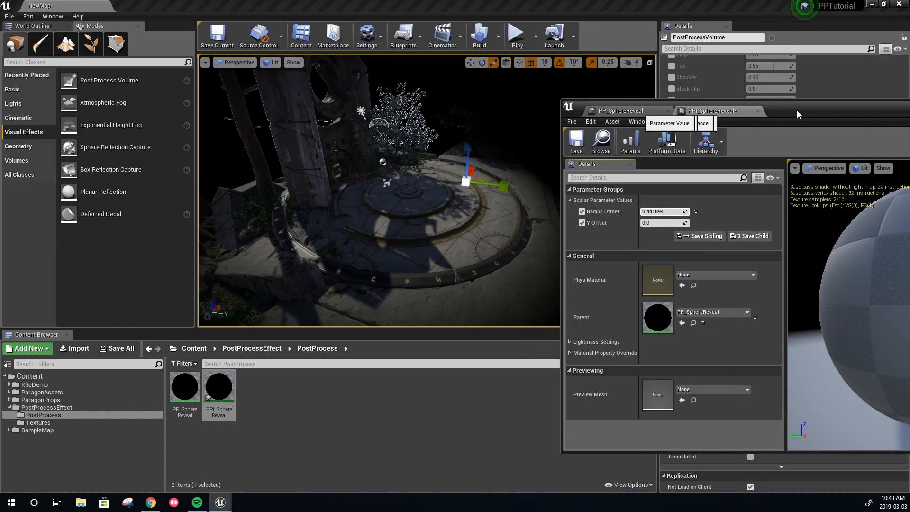
Switch to the PP_SphereReveal material and maximize its editor window.
left_click(621, 111)
left_click_drag(878, 110, 518, 112)
double_click(519, 112)
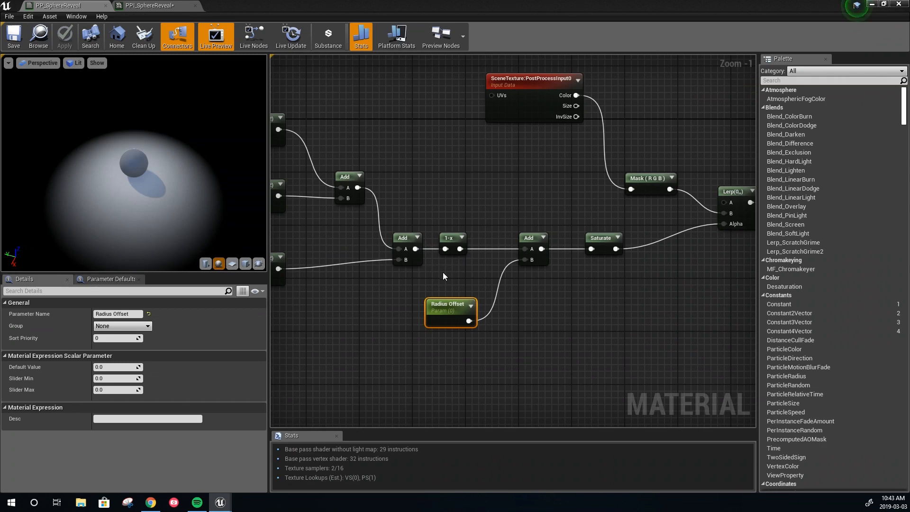
Shift the SceneTexture, Mask, Saturate and Lerp nodes together away from the Radius Offset Add node to make room.
right_click_drag(628, 305, 588, 302)
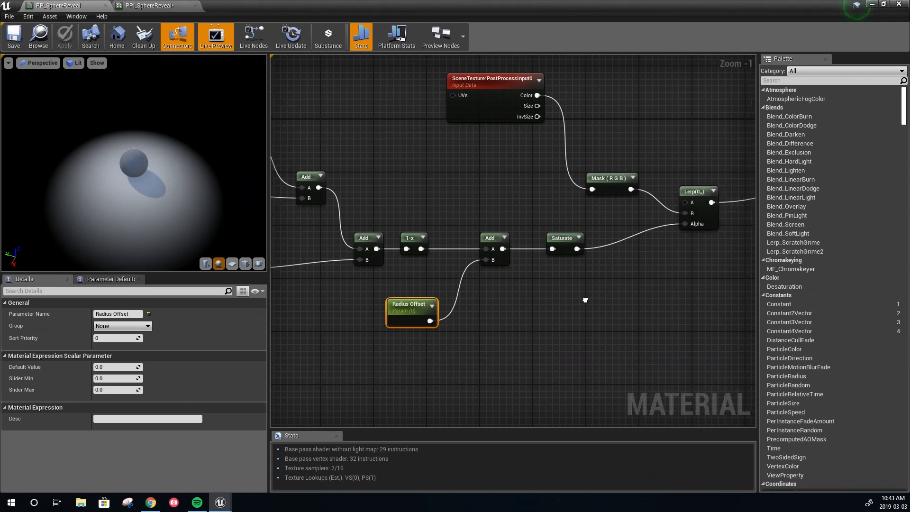
scroll(387, 305, "down", 3)
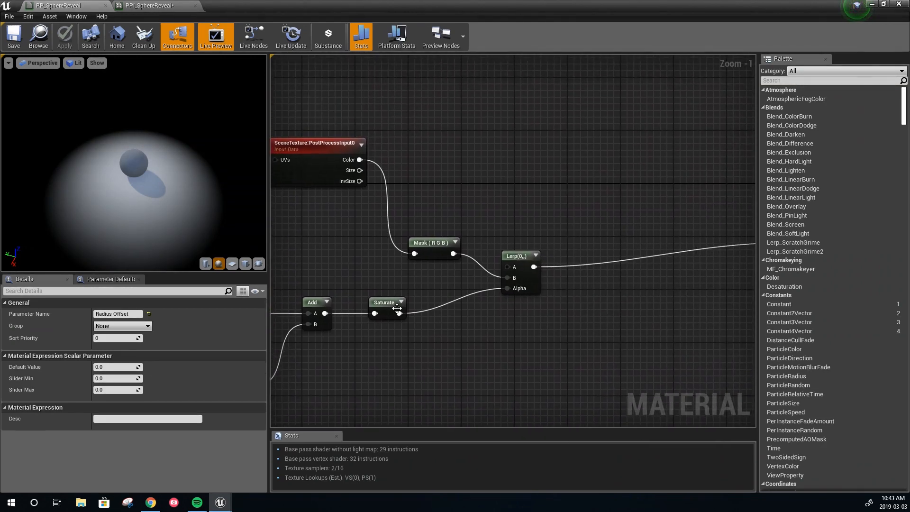
left_click_drag(355, 160, 468, 327)
left_click_drag(454, 255, 549, 244)
right_click_drag(477, 317, 551, 300)
right_click(452, 300)
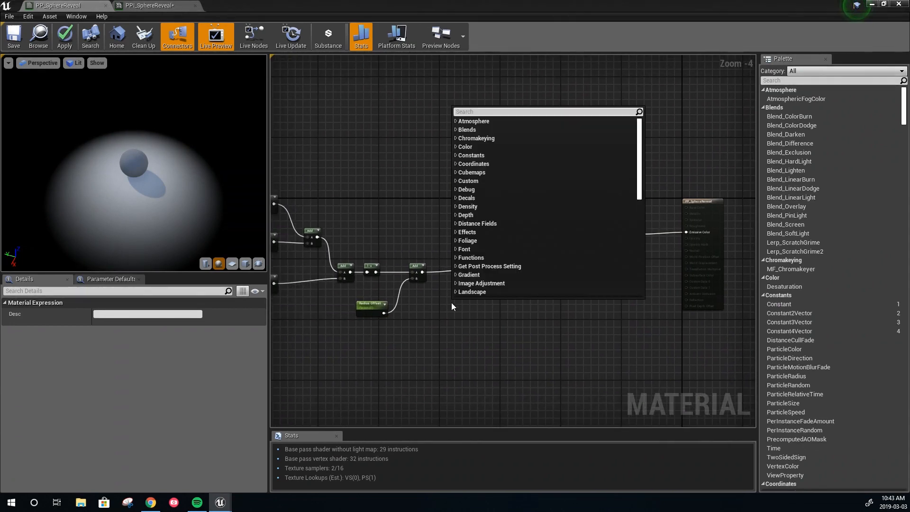
left_click(466, 308)
scroll(490, 301, "up", 3)
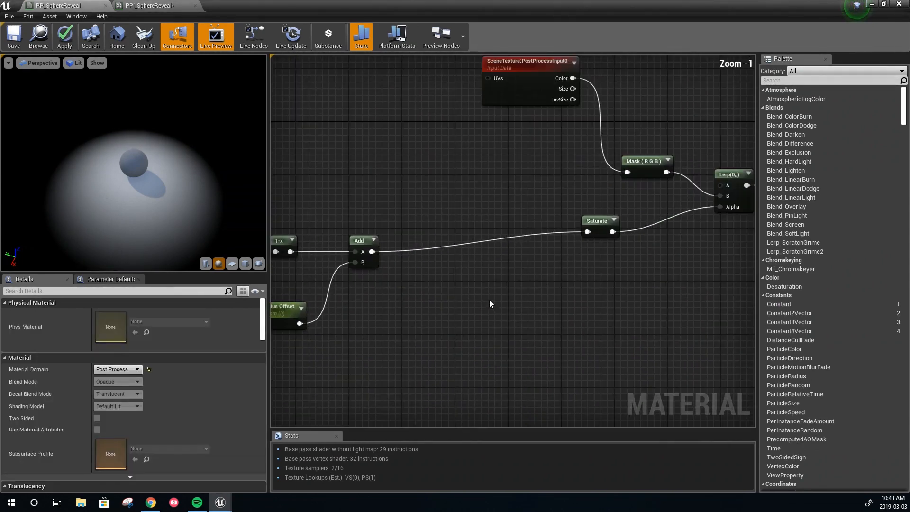
Insert a Floor node between the Radius Offset Add node and Saturate, wired in line with them.
right_click(462, 296)
type("floor")
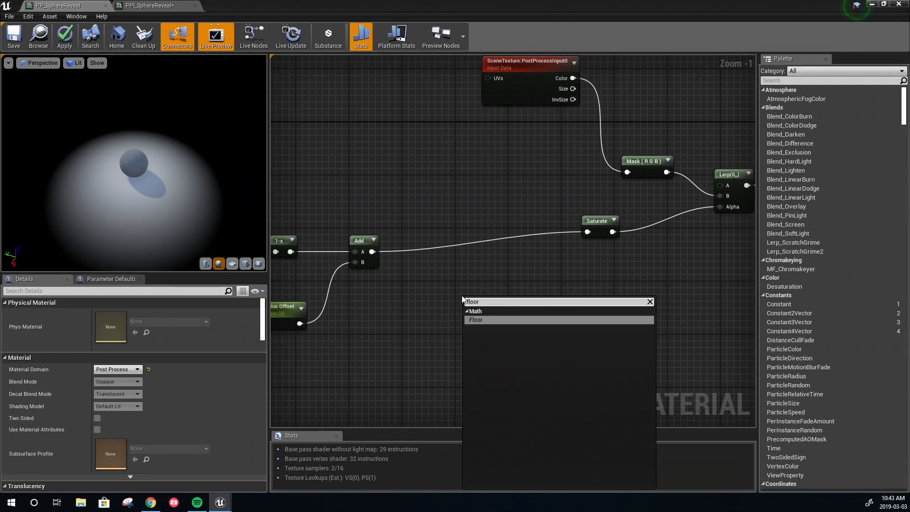
left_click(472, 320)
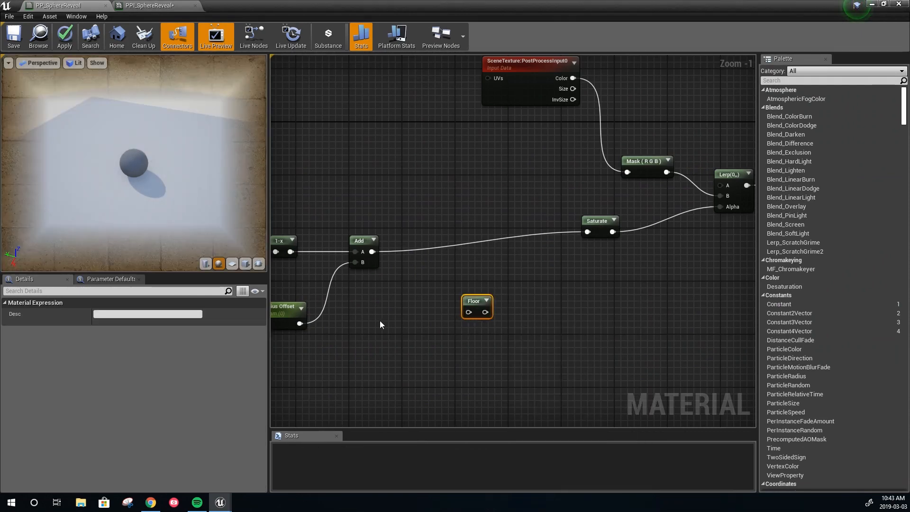
right_click_drag(386, 299, 427, 297)
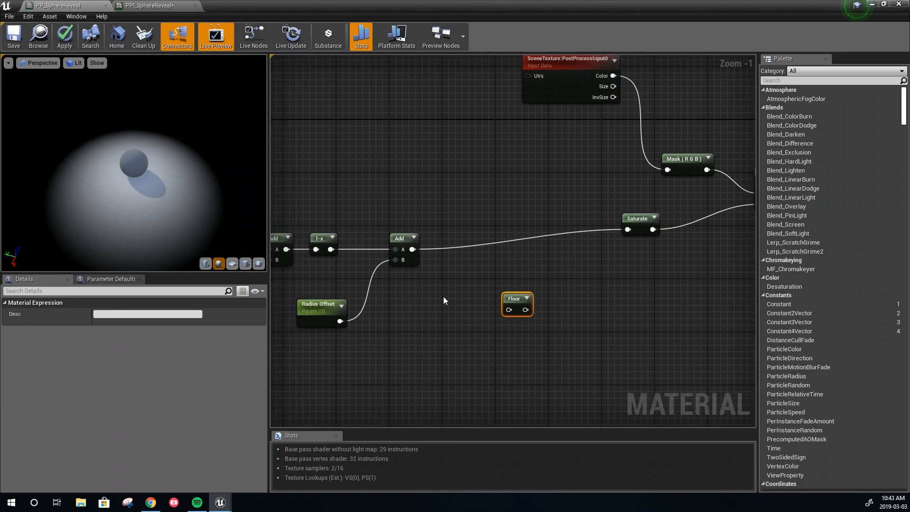
left_click_drag(511, 299, 468, 271)
left_click_drag(413, 249, 627, 230)
left_click_drag(477, 269, 477, 239)
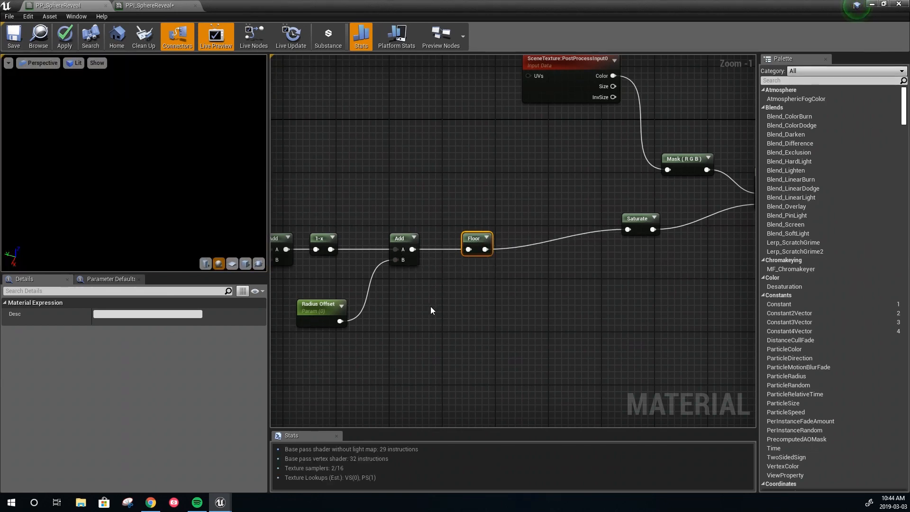
Set the Radius Offset parameter's default value to about 1.2856 and save the material.
right_click_drag(334, 307, 418, 305)
left_click(416, 305)
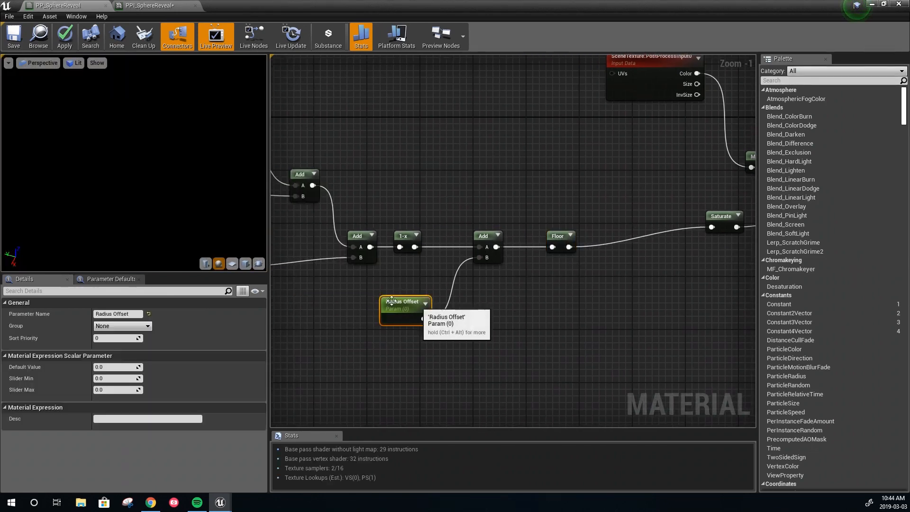
left_click_drag(116, 368, 144, 367)
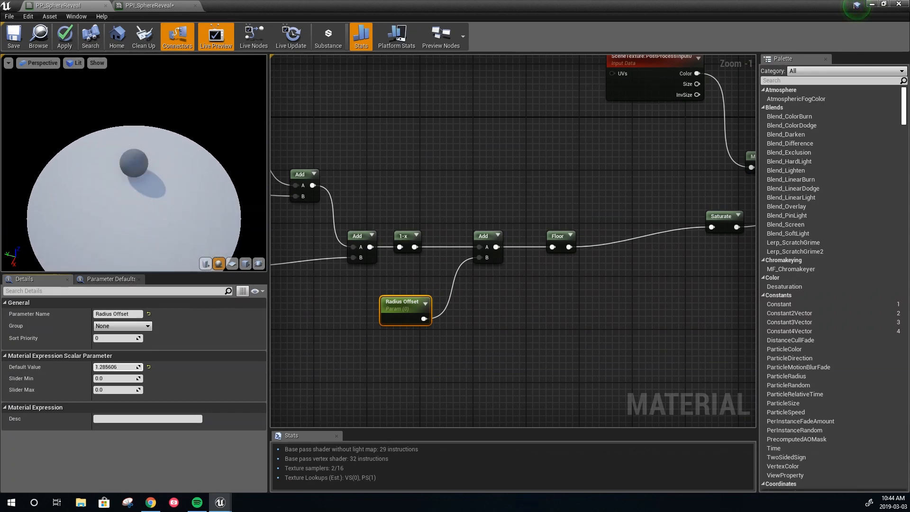
right_click_drag(592, 305, 553, 308)
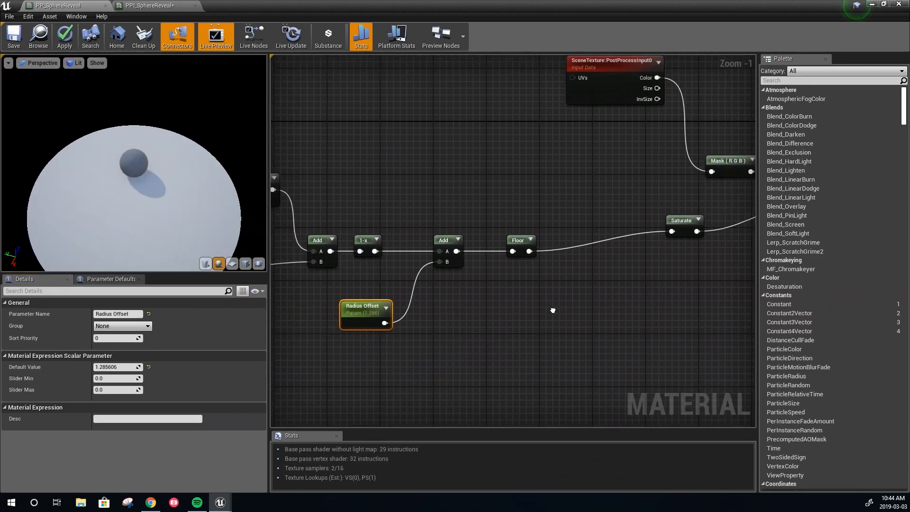
left_click(13, 39)
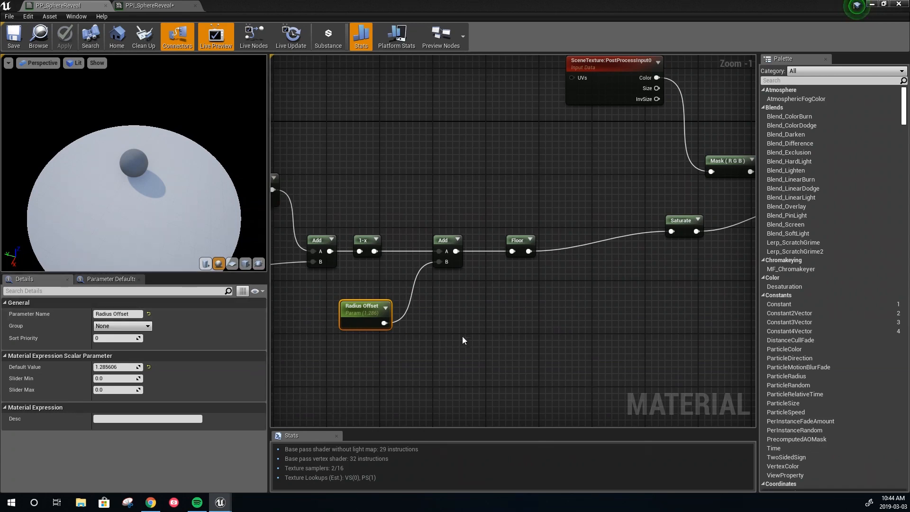
Place a new Add node below Floor and rearrange the Floor, Saturate, SceneTexture, Mask and Lerp nodes to free space for a second branch.
right_click(557, 281)
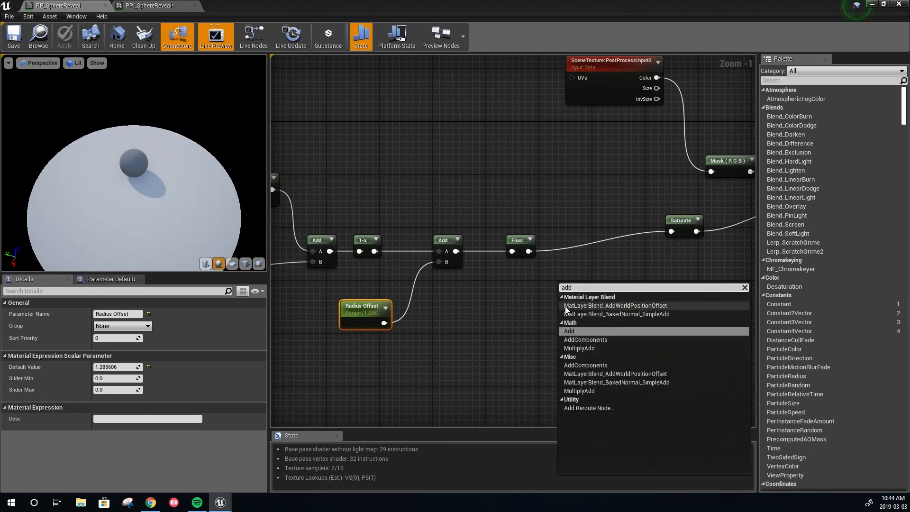
key("Escape")
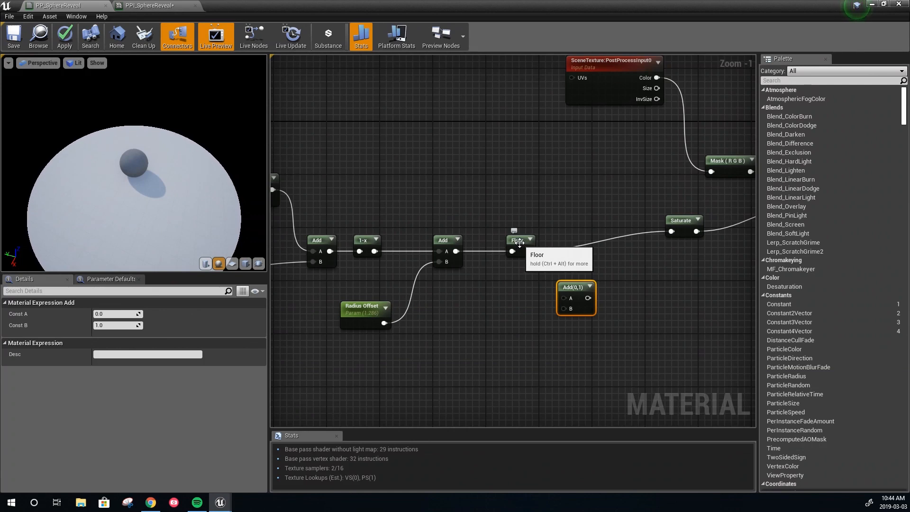
left_click_drag(516, 243, 507, 178)
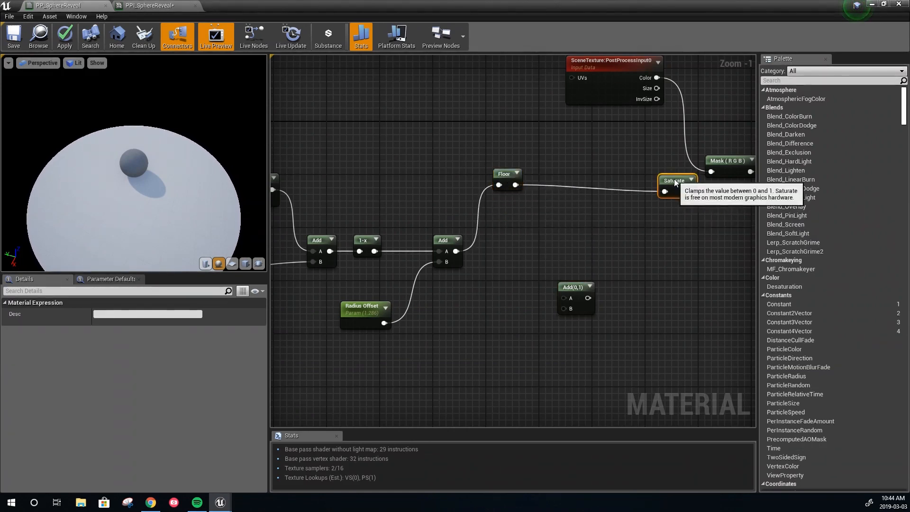
right_click_drag(674, 178, 531, 247)
left_click_drag(493, 114, 566, 163)
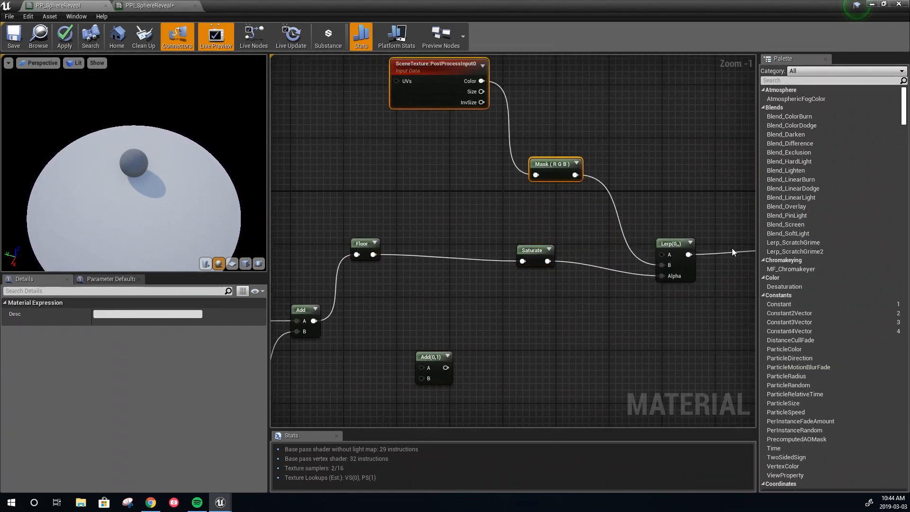
left_click_drag(682, 244, 675, 223)
left_click_drag(529, 251, 517, 245)
Move the new Add node below Floor and connect the Radius Offset Add's output to its A input.
right_click_drag(408, 305, 499, 260)
left_click_drag(524, 314, 465, 281)
left_click_drag(405, 277, 454, 288)
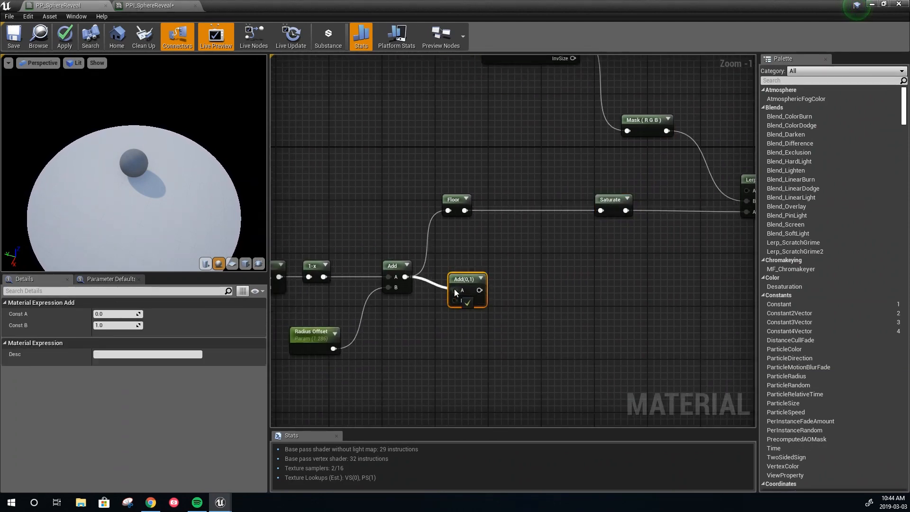
right_click_drag(433, 330, 470, 301)
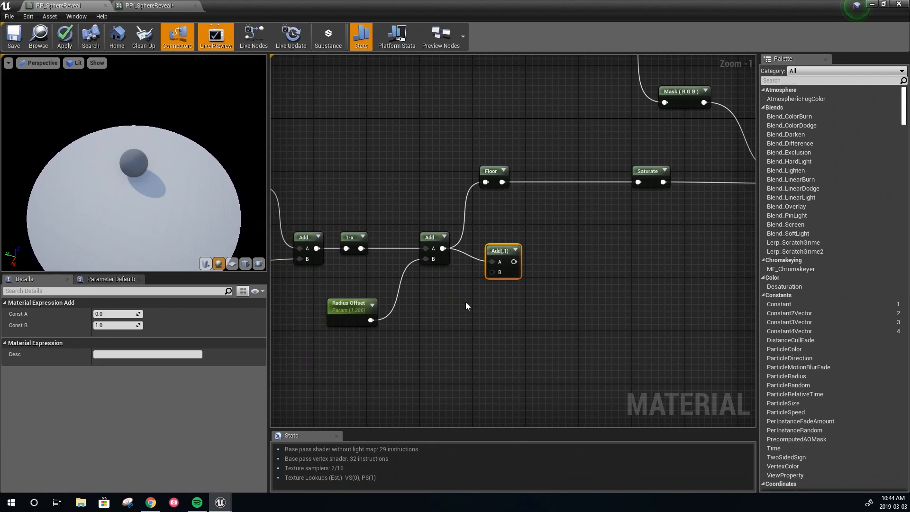
Place a scalar parameter below the new Add node and name it Glow Width.
left_click(417, 337)
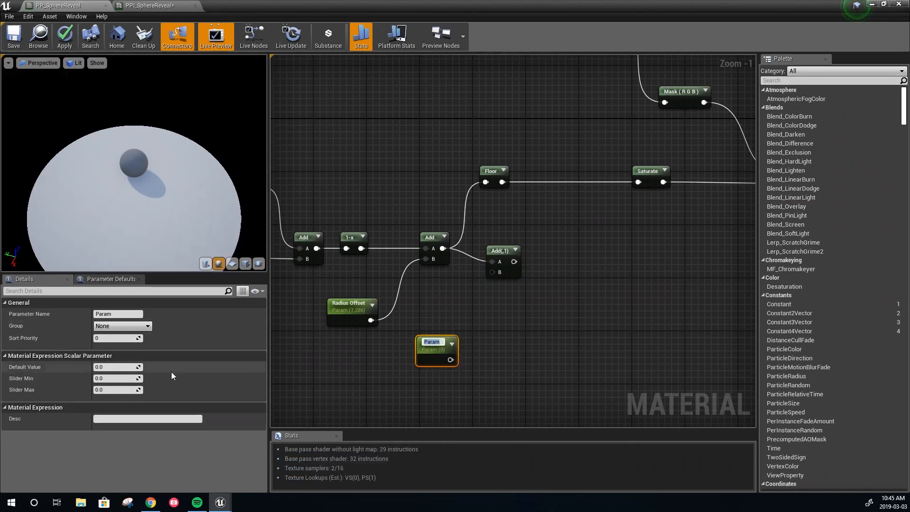
left_click(126, 314)
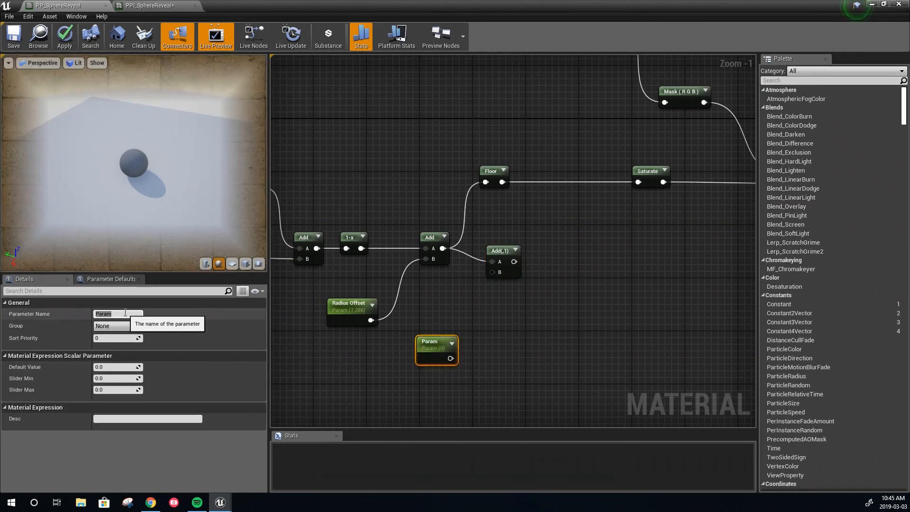
left_click(121, 315)
left_click_drag(121, 315, 94, 317)
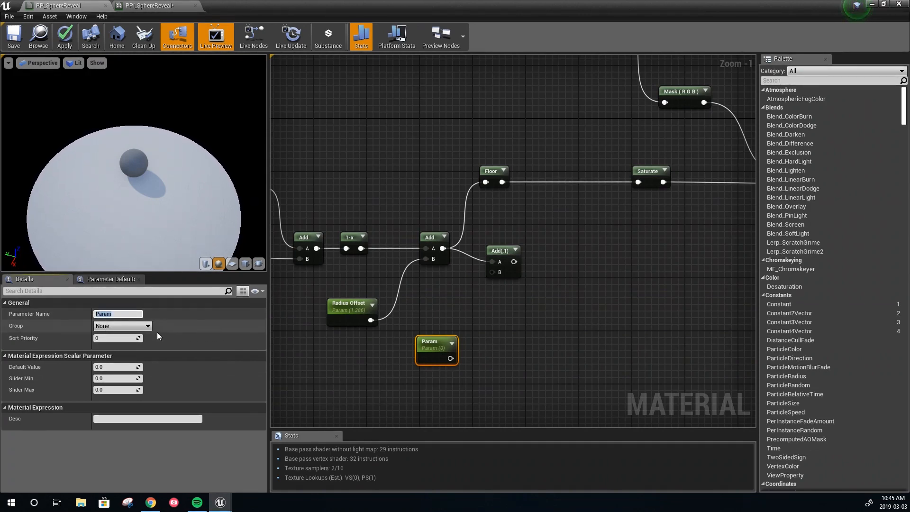
type("Glow Width")
key("Return")
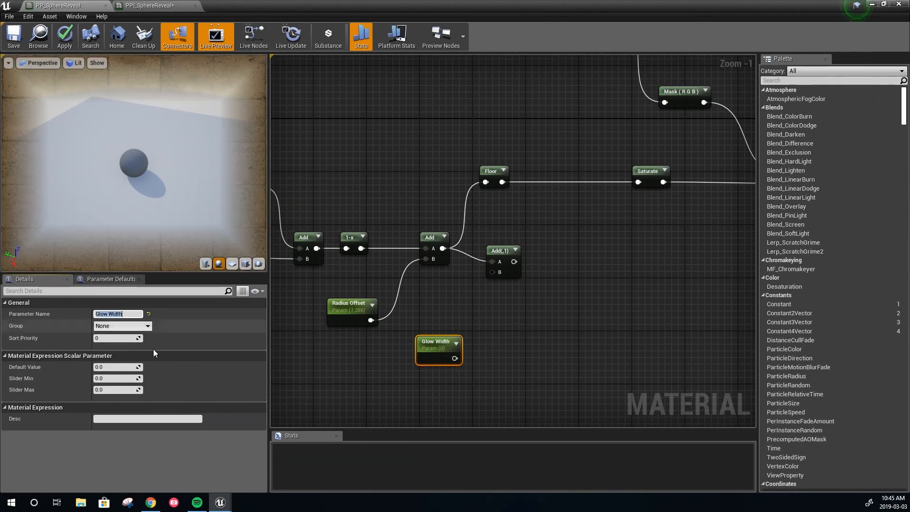
Rename the Glow Width parameter as Border Width.
left_click(109, 314)
left_click_drag(108, 314, 94, 315)
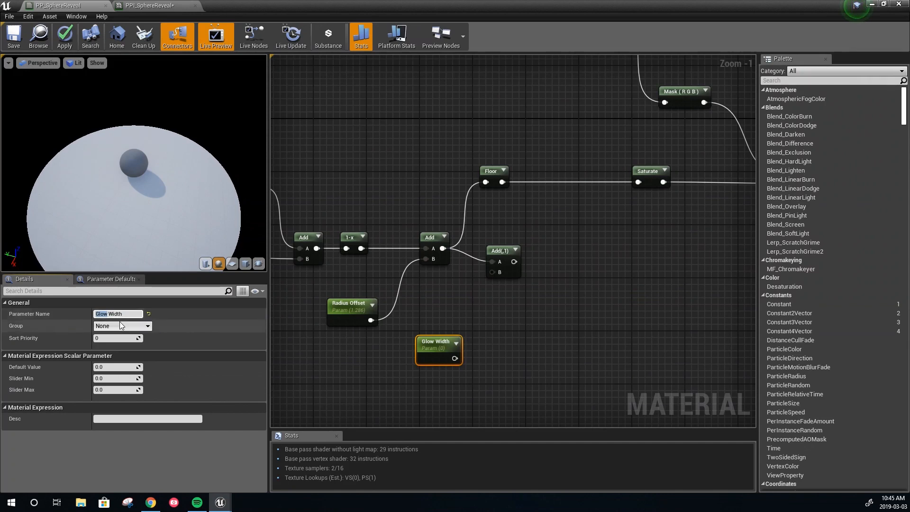
type("Bort")
key("BackSpace")
type("rder")
key("Return")
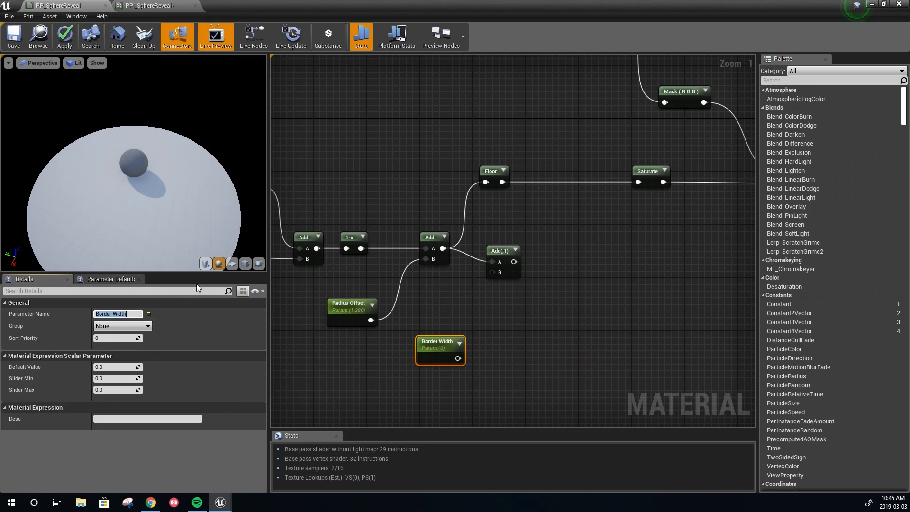
Align the new Add node with the Radius Offset Add and connect Border Width to its B input.
right_click_drag(493, 322, 481, 316)
left_click_drag(490, 247, 496, 235)
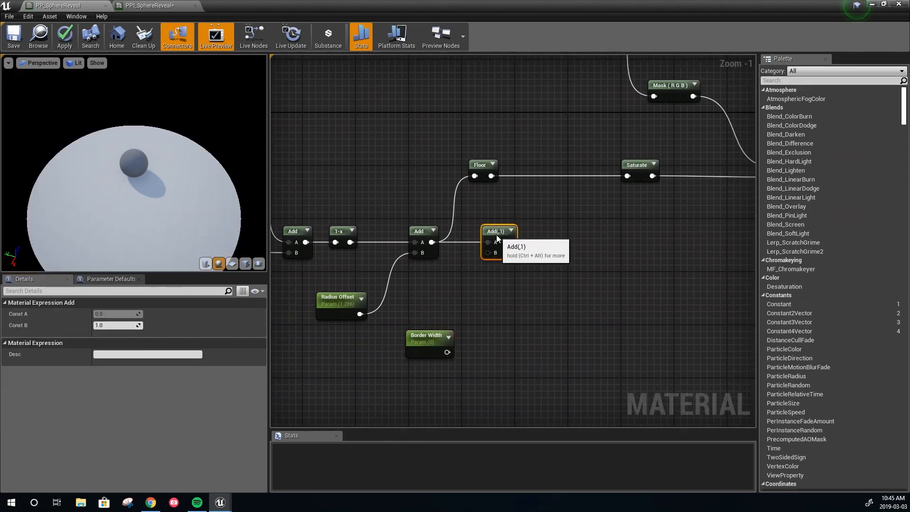
left_click_drag(447, 352, 489, 253)
right_click_drag(498, 289, 378, 294)
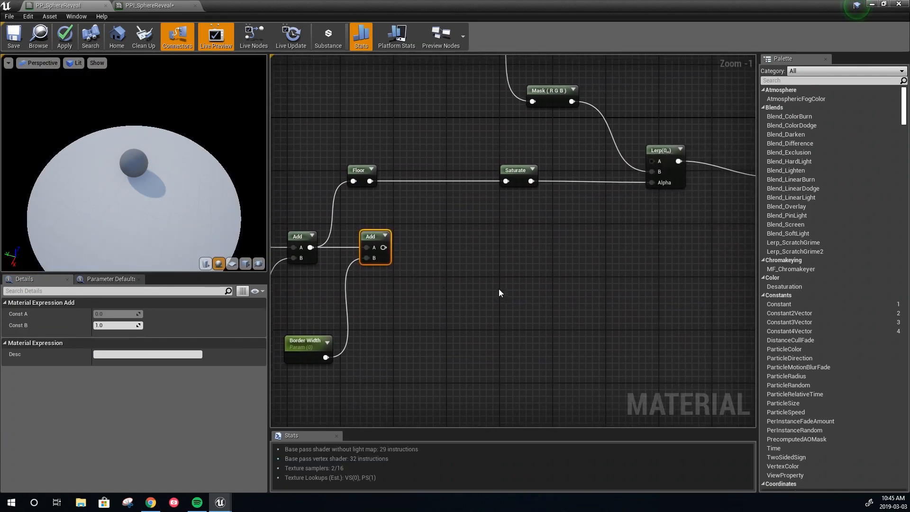
Place a second Floor node after the Border Width Add and connect that Add's output to it.
right_click_drag(525, 287, 463, 252)
right_click(445, 245)
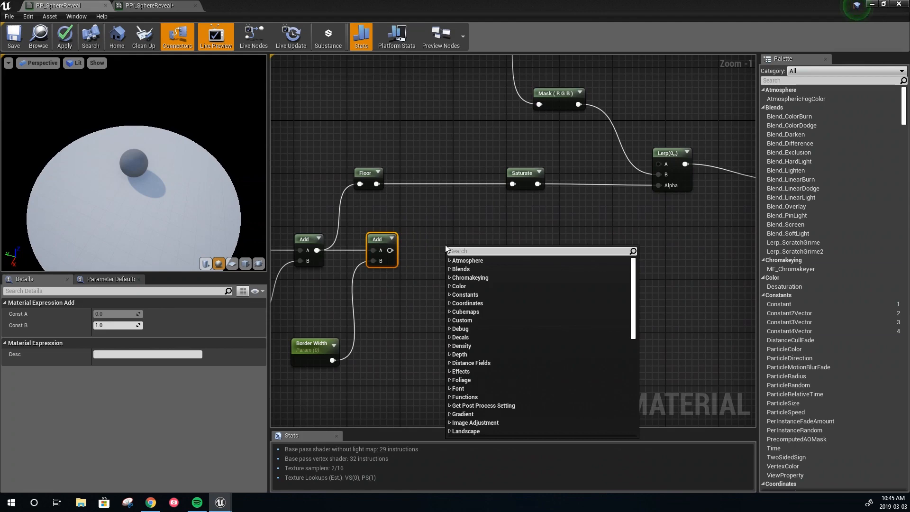
type("floor")
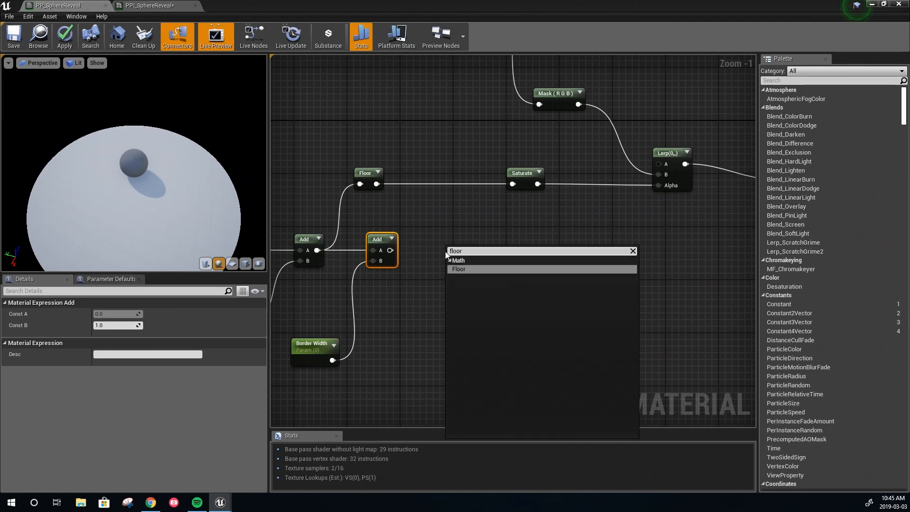
left_click(463, 268)
right_click_drag(422, 269, 459, 258)
left_click_drag(446, 255, 504, 265)
Set the Border Width parameter's default value to 0.25.
right_click_drag(397, 348, 477, 349)
left_click(469, 351)
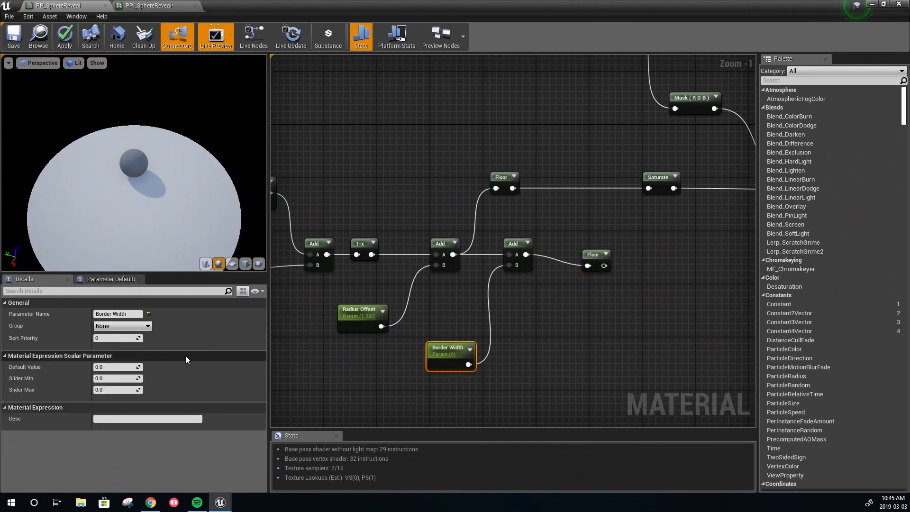
left_click(114, 367)
type("0.25")
key("Return")
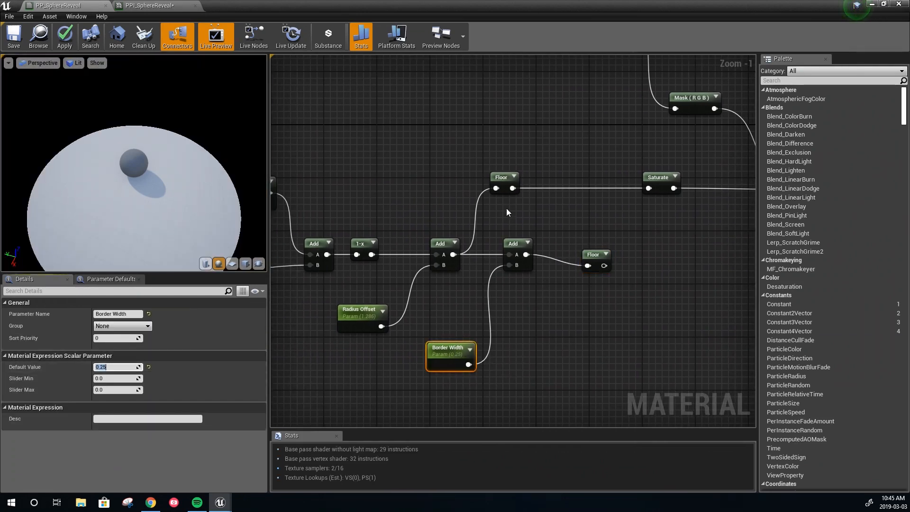
Line up the second Floor node with the Border Width Add and place a Saturate node after it.
right_click_drag(577, 246, 538, 248)
left_click_drag(477, 254, 459, 243)
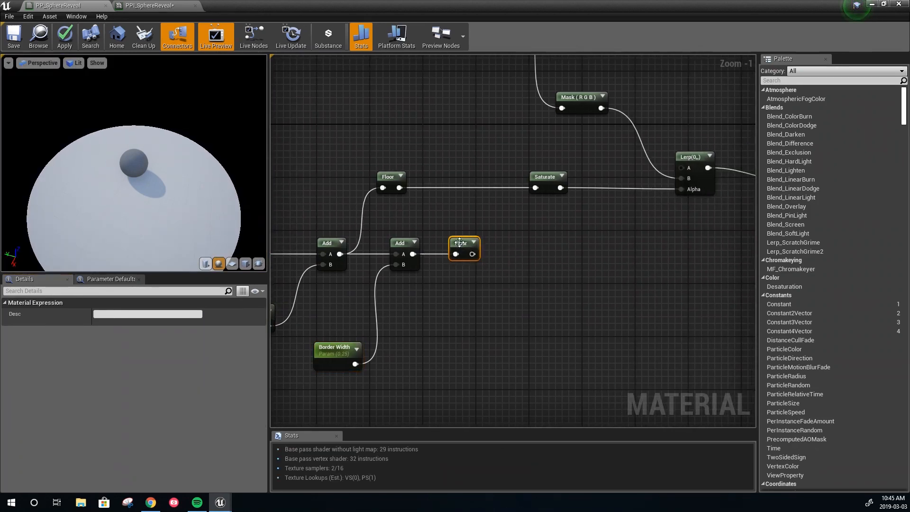
right_click(459, 242)
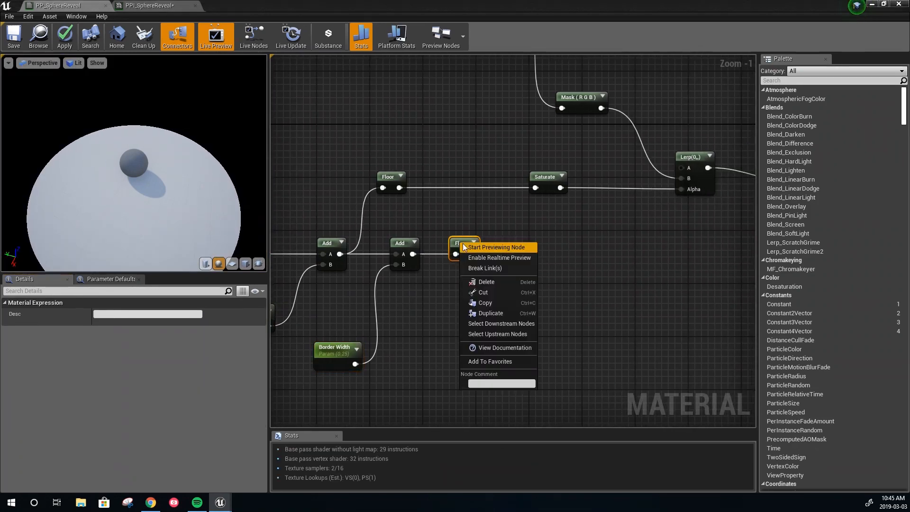
right_click_drag(640, 224, 563, 228)
right_click_drag(481, 246, 559, 248)
right_click(524, 245)
type("satu")
left_click(542, 267)
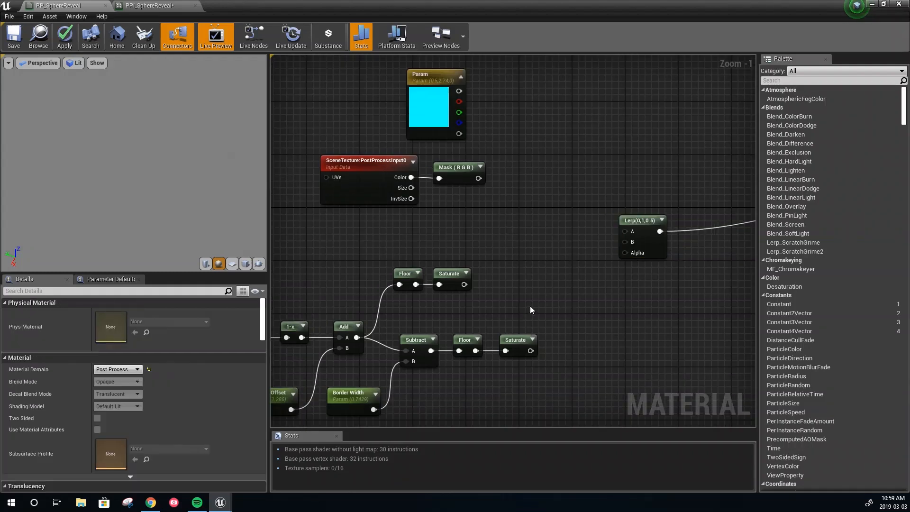
right_click(530, 305)
type("ler")
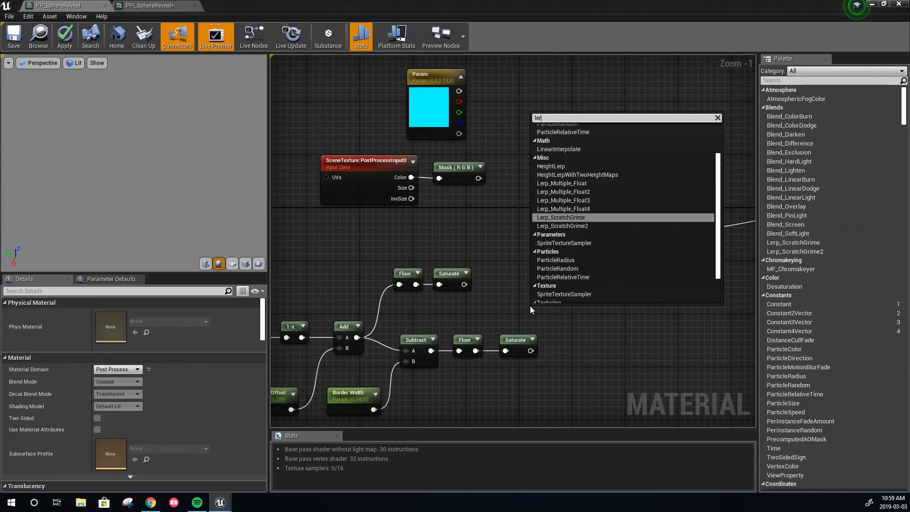
type("p")
left_click(565, 176)
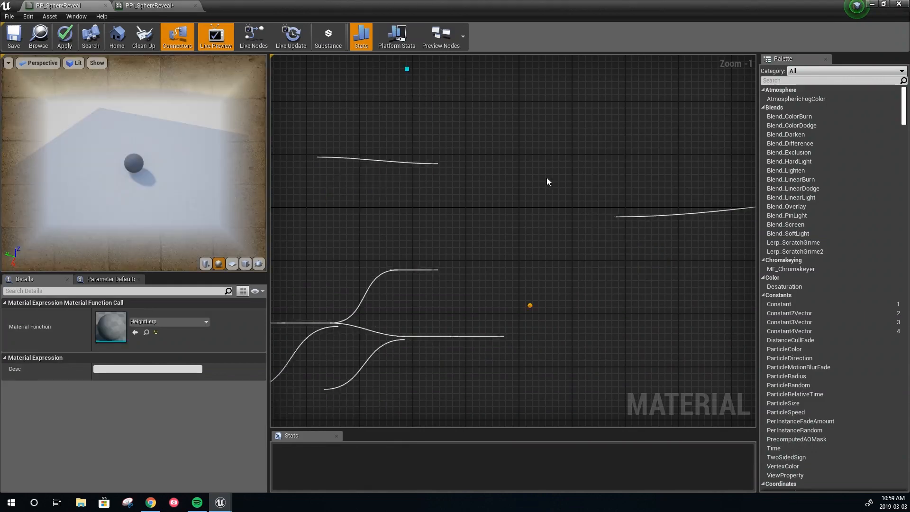
key("Delete")
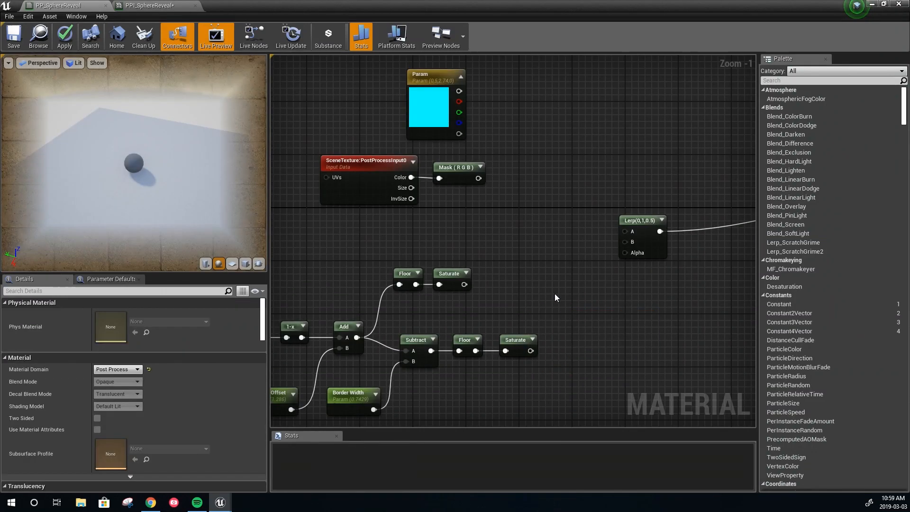
right_click(556, 297)
type("lerp")
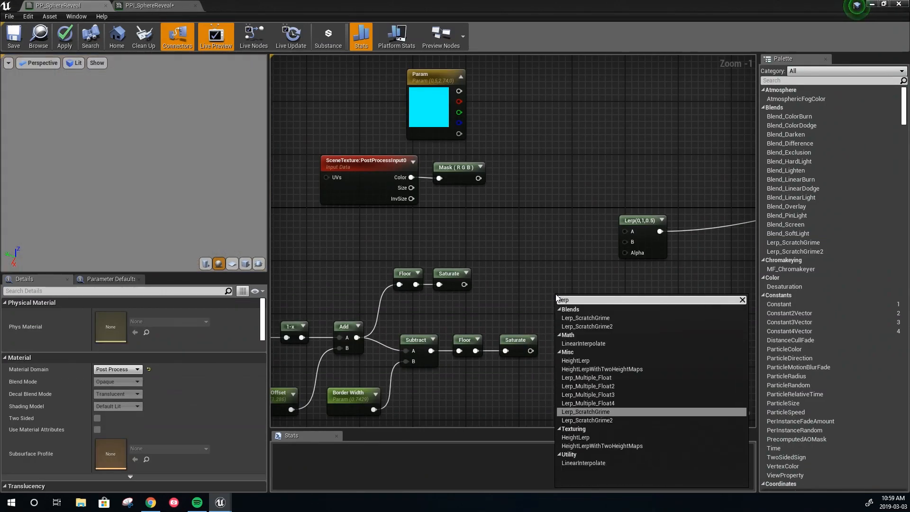
left_click(556, 244)
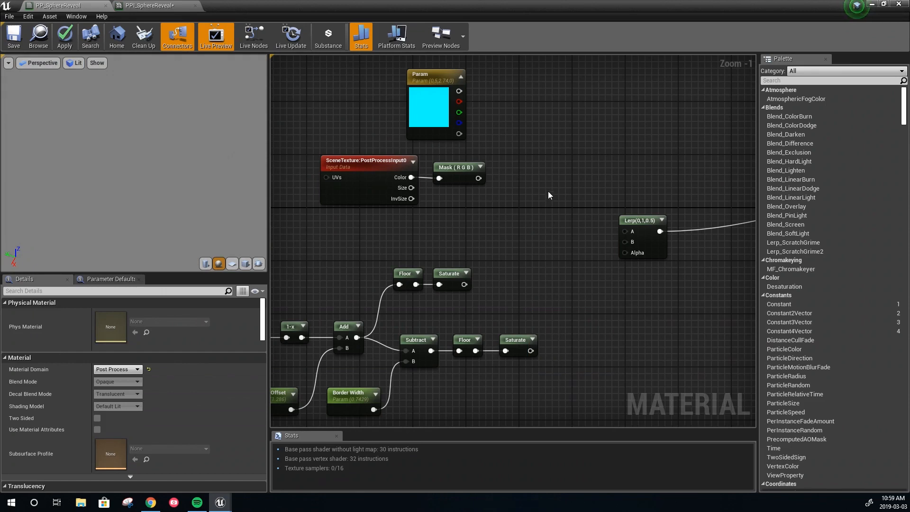
Place a new Lerp node and connect the cyan colour Param to A and the Mask (R G B) output to B.
left_click(553, 164)
left_click_drag(570, 167, 542, 119)
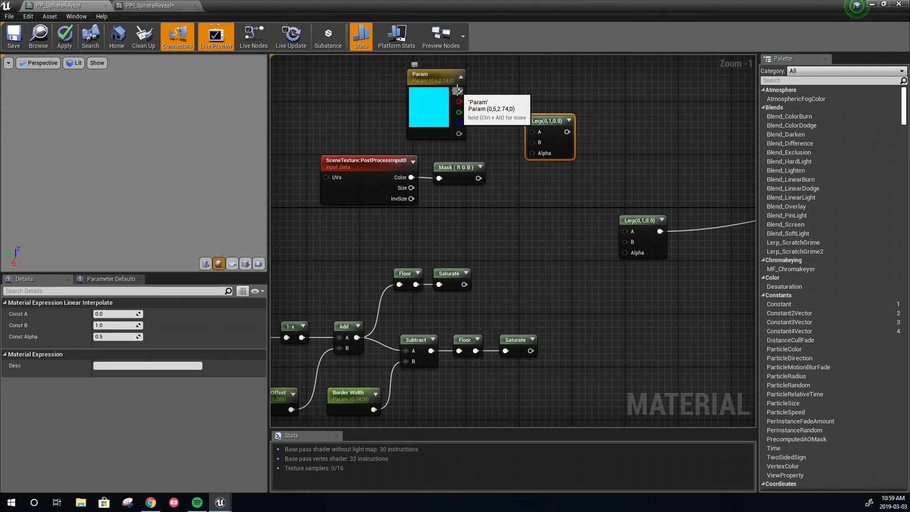
left_click_drag(458, 91, 544, 142)
left_click_drag(478, 178, 550, 161)
Connect the Border Width branch's Saturate to the new Lerp's Alpha and nudge the Lerp into place.
right_click_drag(457, 395, 460, 379)
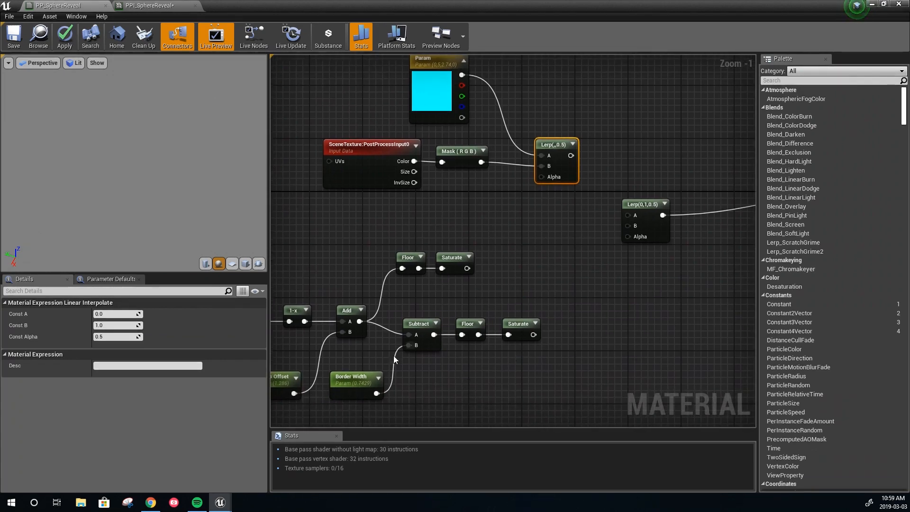
left_click(354, 378)
left_click_drag(533, 335, 543, 177)
left_click_drag(546, 145, 542, 147)
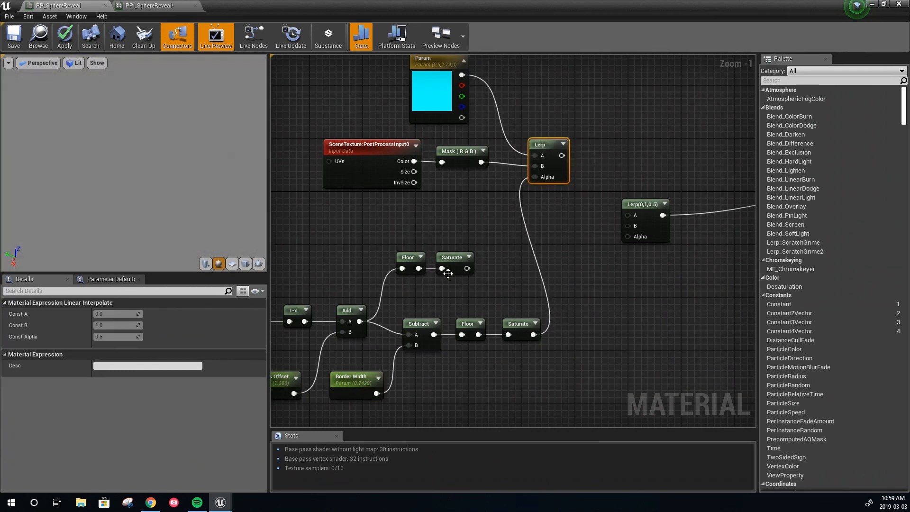
Connect the upper Saturate to the final Lerp's Alpha and the border Lerp's output to its B input.
right_click_drag(397, 301, 506, 286)
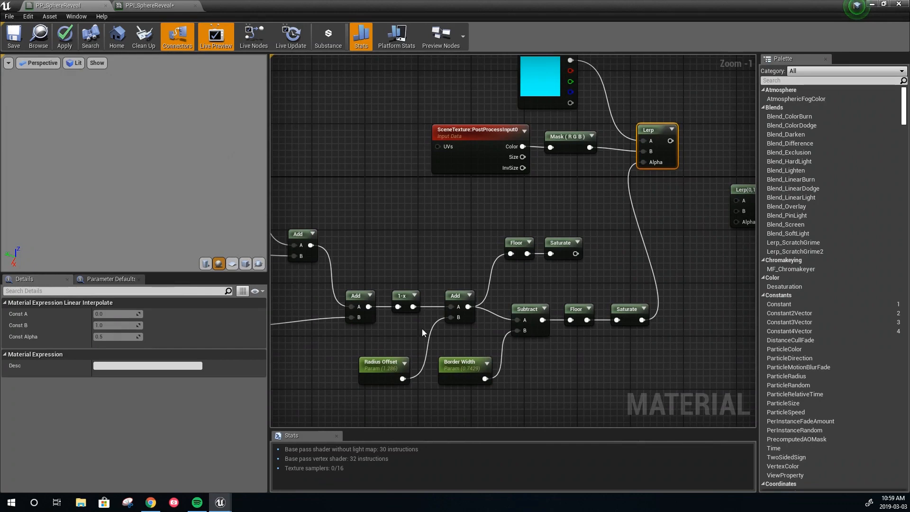
right_click_drag(437, 299, 337, 326)
right_click_drag(484, 301, 419, 288)
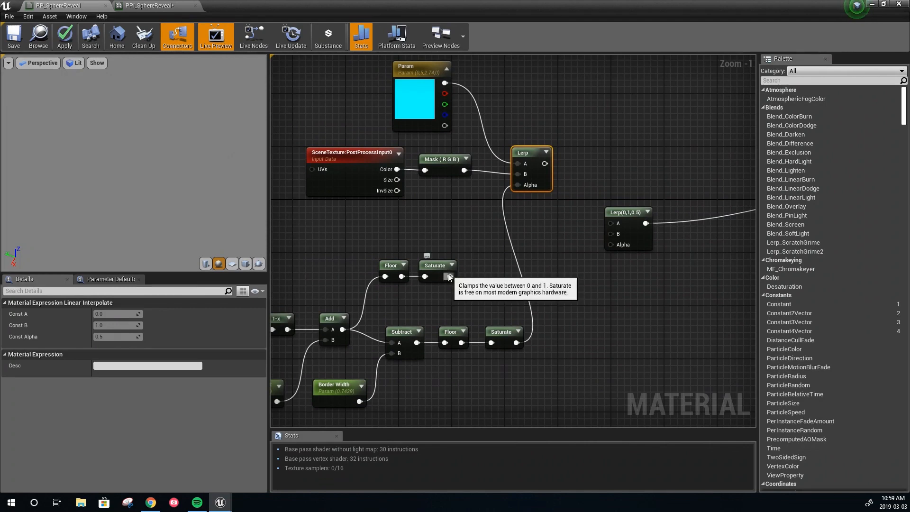
left_click_drag(450, 276, 612, 247)
left_click_drag(545, 163, 611, 234)
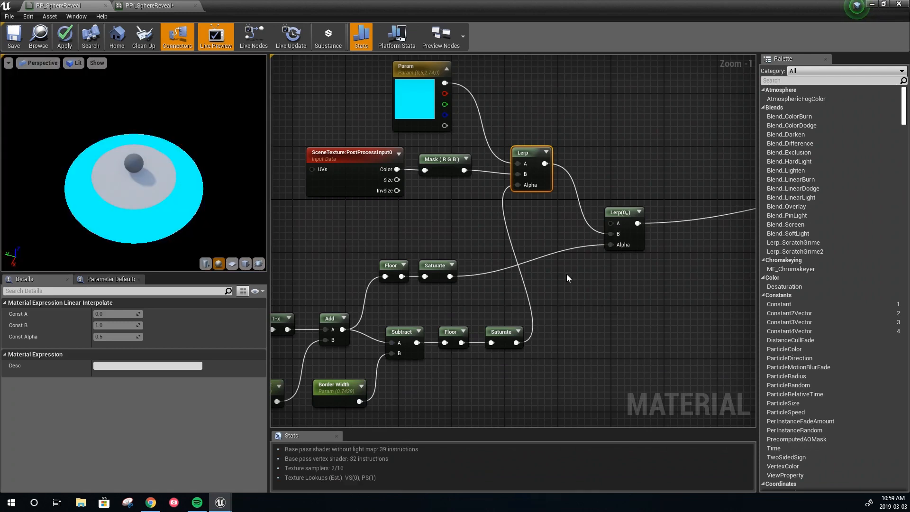
Set the Border Width parameter's default value to about 0.05.
right_click_drag(530, 337, 539, 347)
left_click(359, 397)
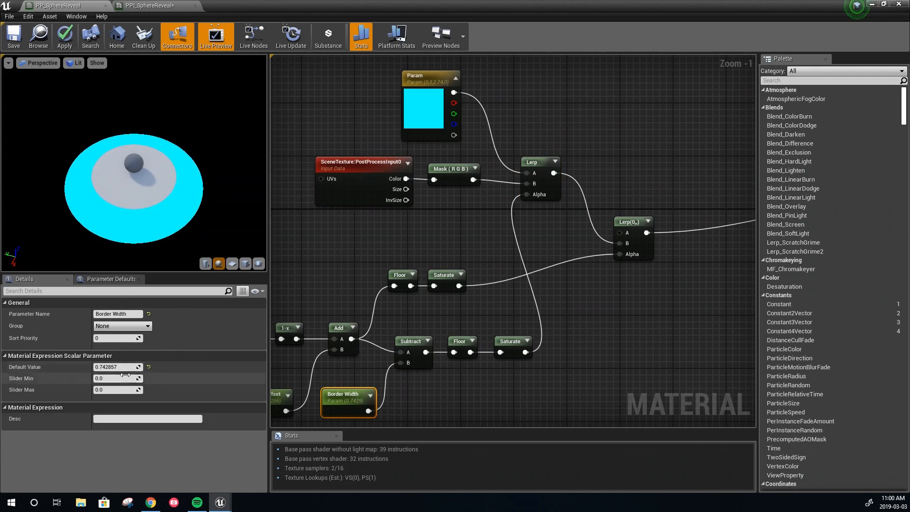
left_click_drag(123, 367, 102, 366)
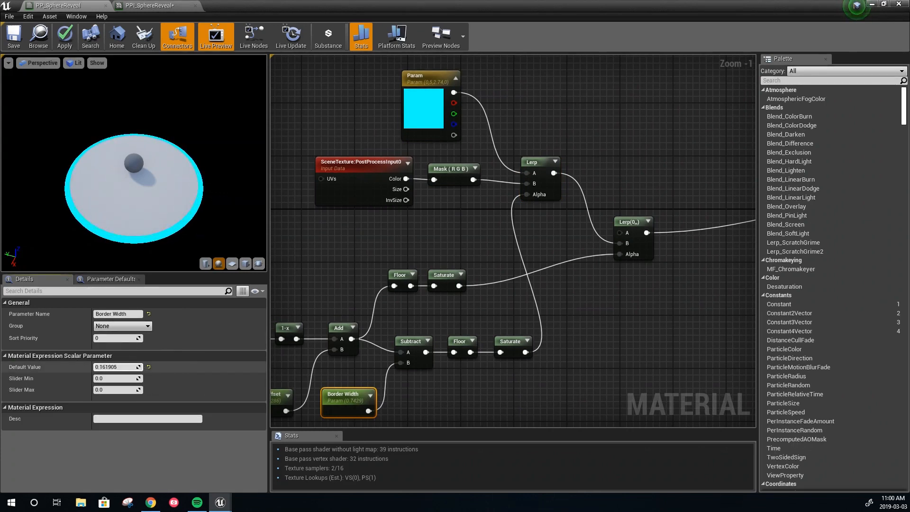
mouse_move(116, 367)
left_mouse_down()
mouse_move(137, 367)
mouse_move(105, 367)
left_mouse_up()
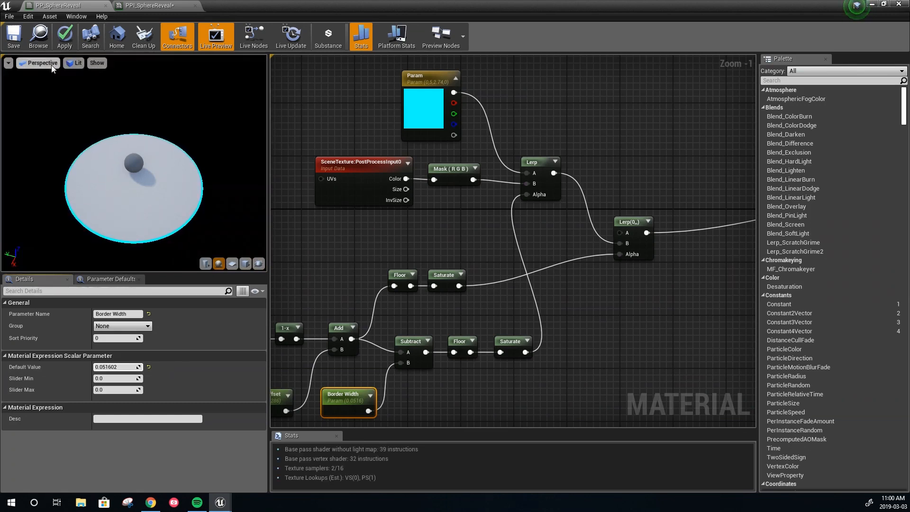
Save the PP_SphereReveal material and its PPI_SphereReveal instance.
left_click(12, 38)
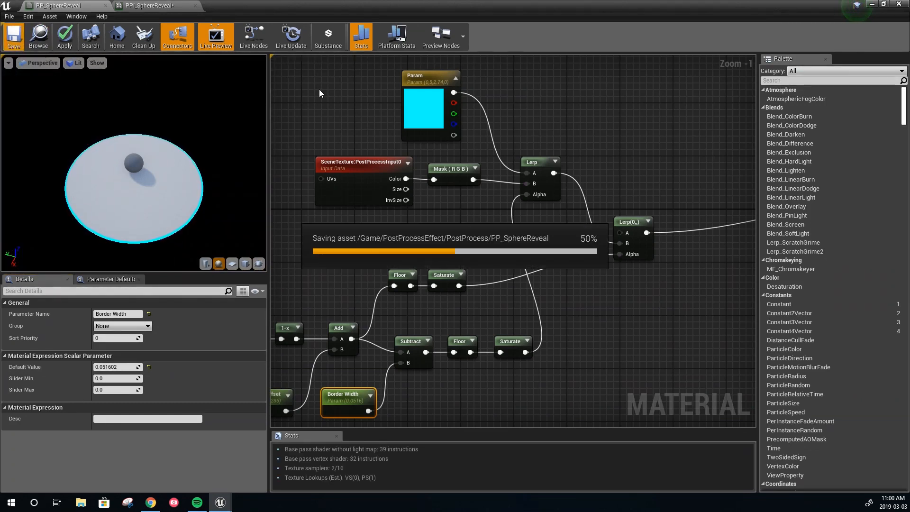
left_click(163, 9)
left_click(14, 39)
Uncover the level view and set the Y Offset of PPI_SphereReveal to about -546.5.
left_click_drag(228, 4, 821, 105)
right_click_drag(492, 191, 584, 232)
key("w")
key("s")
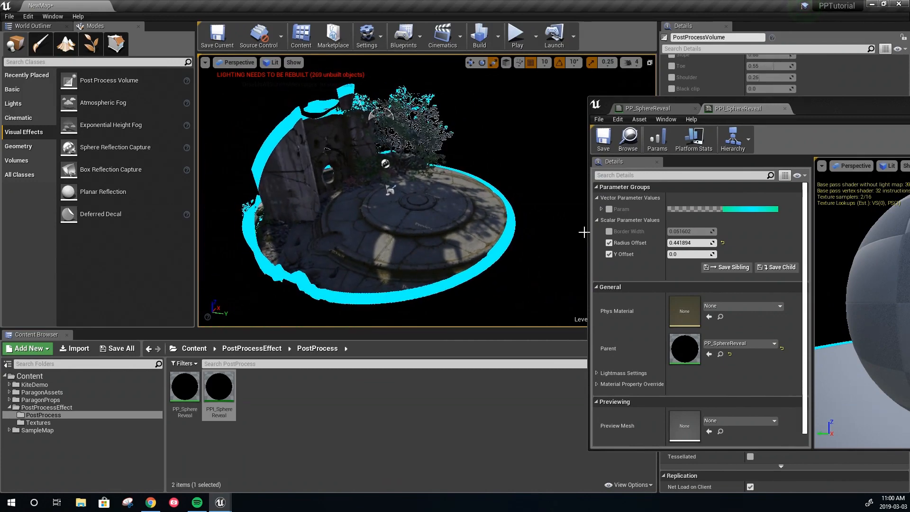
mouse_move(690, 254)
left_mouse_down()
mouse_move(740, 254)
mouse_move(677, 254)
mouse_move(688, 255)
left_mouse_up()
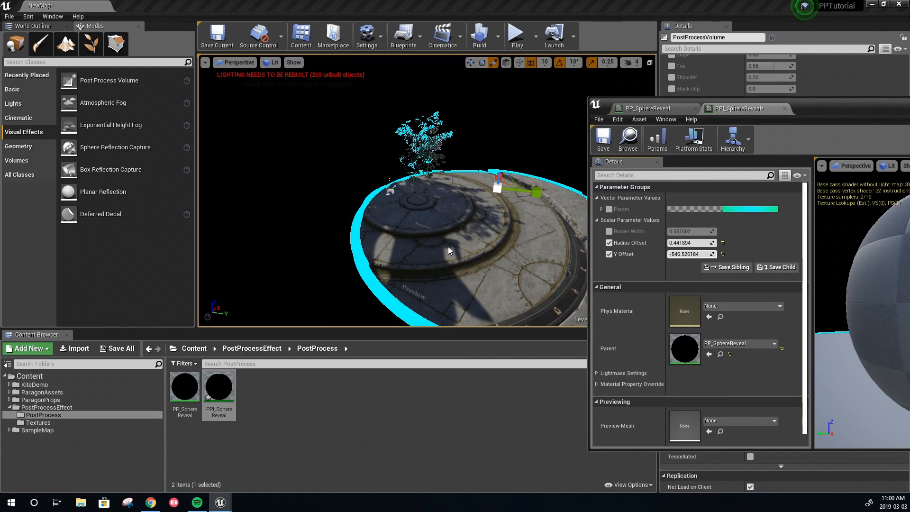
Fly around the level to examine the sphere reveal and its cyan border on the ground and tree from several sides.
key("w")
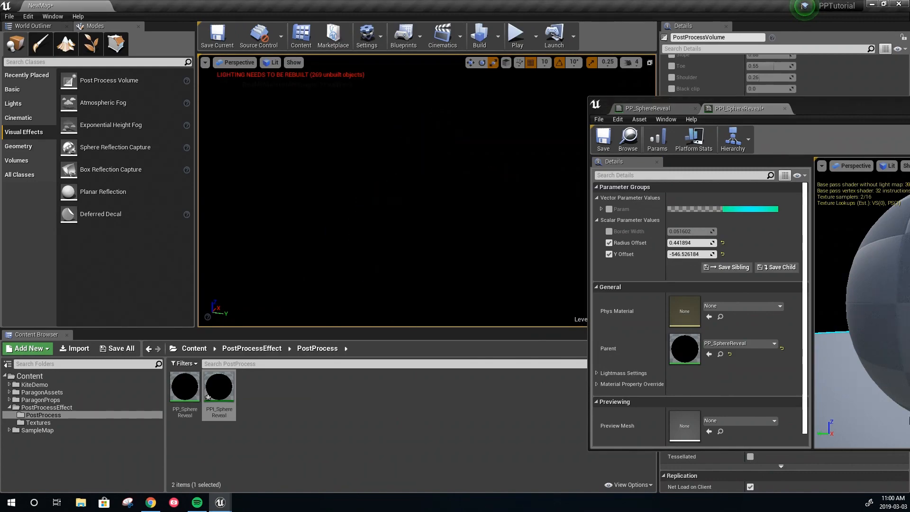
right_click(398, 231)
key("s")
right_click_drag(398, 231, 474, 249)
key("w")
key("s")
key("w")
key("d")
key("s")
key("w")
key("s")
key("w")
key("s")
key("w")
key("w")
key("a")
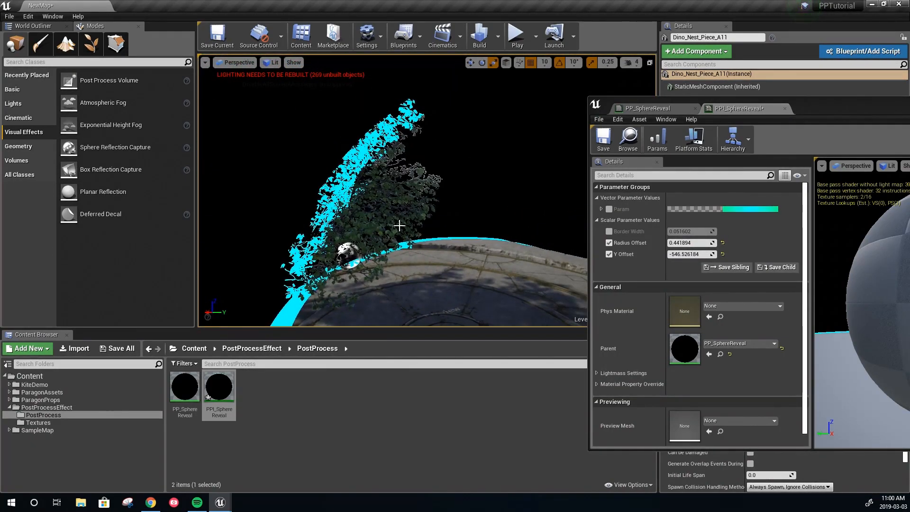
key("w")
right_click_drag(484, 232, 417, 237)
key("a")
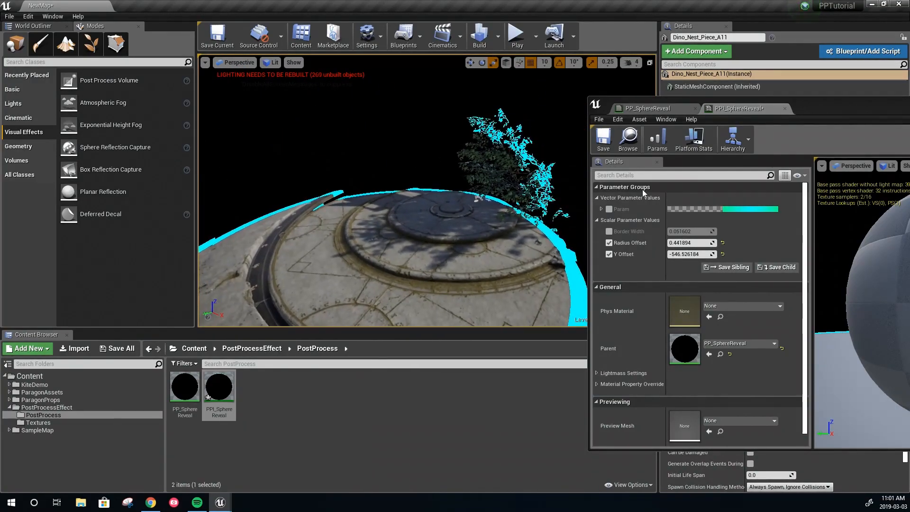
Maximize the material editor, return to the PP_SphereReveal graph and review its node network.
left_click_drag(823, 104, 477, 76)
double_click(476, 76)
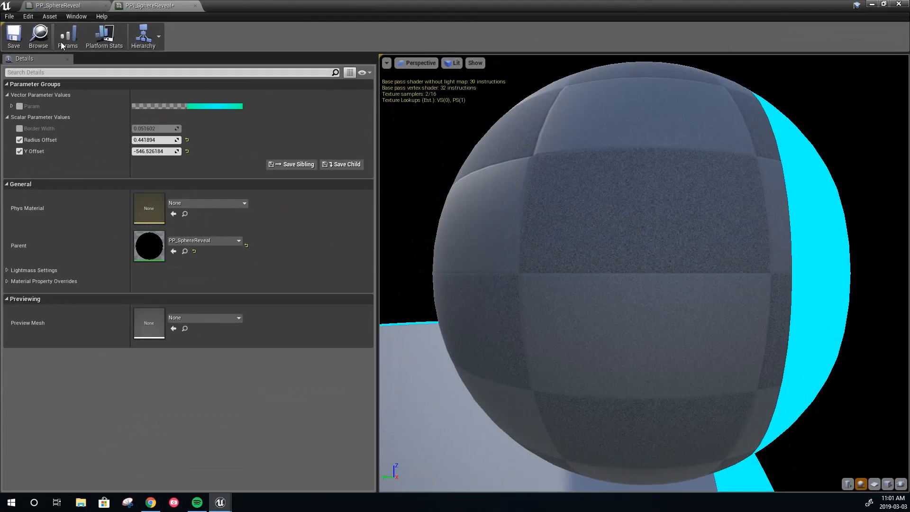
left_click(58, 6)
right_click_drag(422, 233, 512, 193)
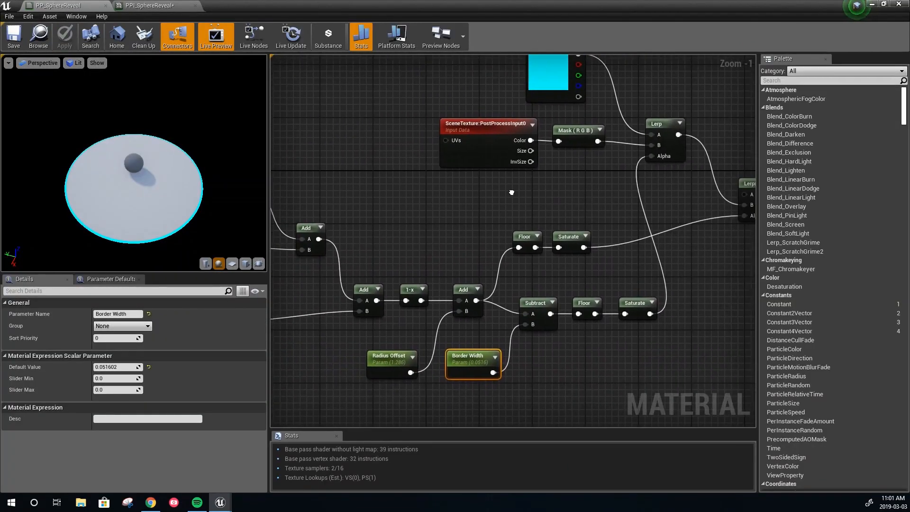
scroll(502, 203, "down", 2)
scroll(447, 224, "down", 2)
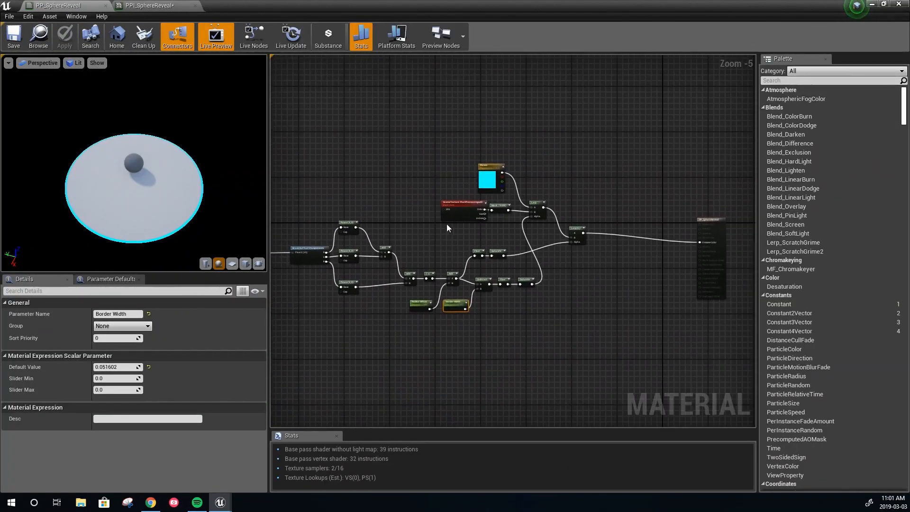
right_click_drag(401, 238, 398, 220)
scroll(613, 238, "up", 2)
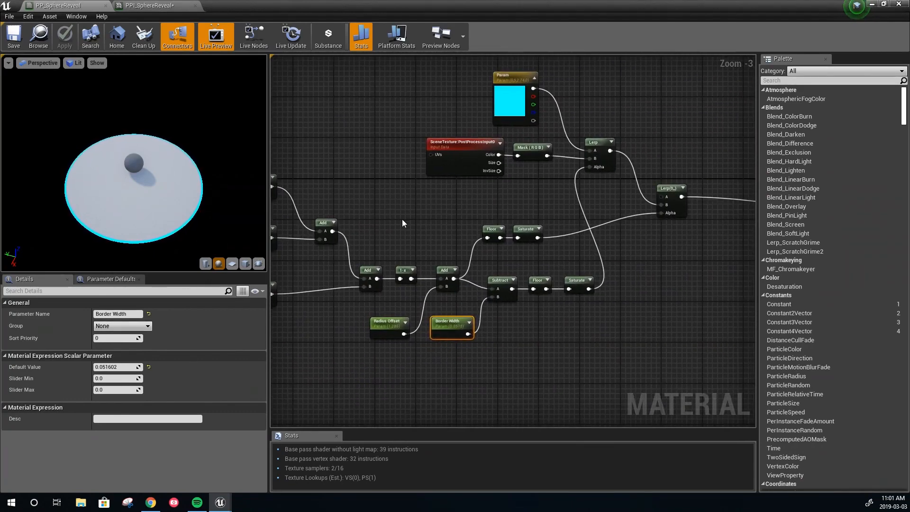
right_click_drag(482, 224, 444, 249)
right_click_drag(509, 246, 483, 220)
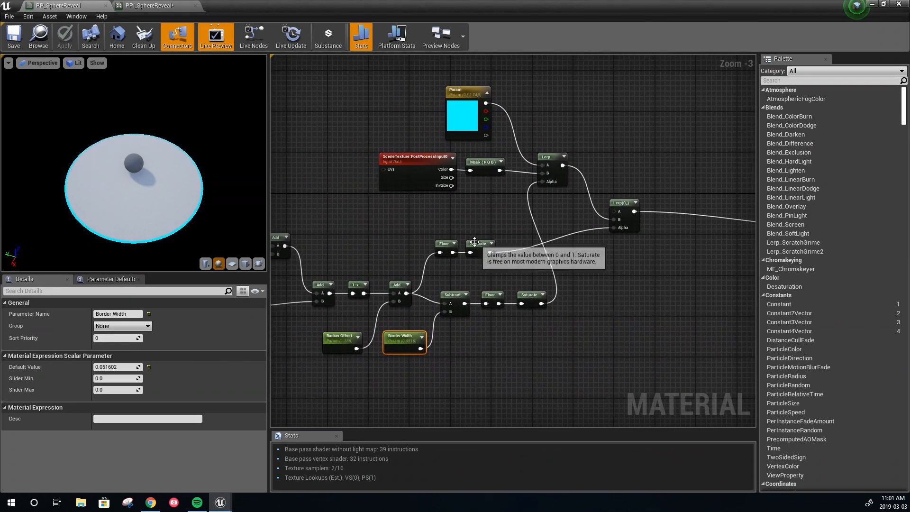
scroll(457, 244, "down", 2)
scroll(460, 246, "up", 1)
Bring the material output node close to the final Lerp and shift all nodes from 1-x onward to open a gap.
left_click_drag(740, 216, 617, 202)
right_click_drag(345, 126, 428, 122)
left_click_drag(471, 116, 463, 332)
left_click(438, 326, "ctrl")
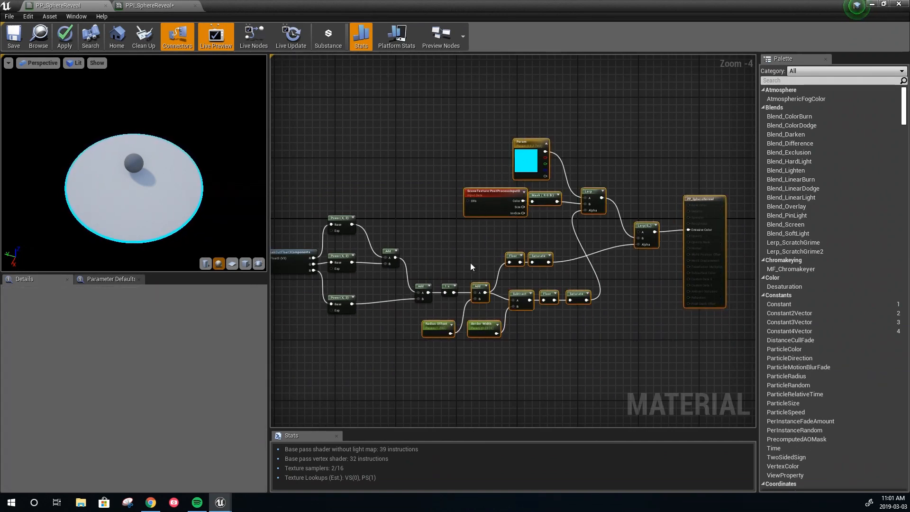
left_click(445, 287, "ctrl")
left_click_drag(445, 287, 692, 289)
left_click(551, 350)
Move the 1-x node back beside the Add node that sums the Power results.
right_click_drag(551, 351, 520, 313)
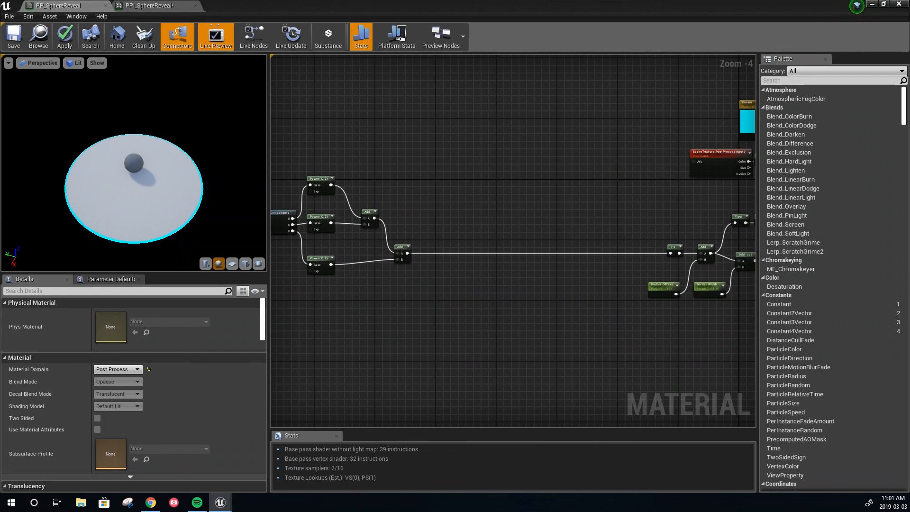
right_click_drag(579, 315, 529, 324)
left_click_drag(624, 256, 381, 258)
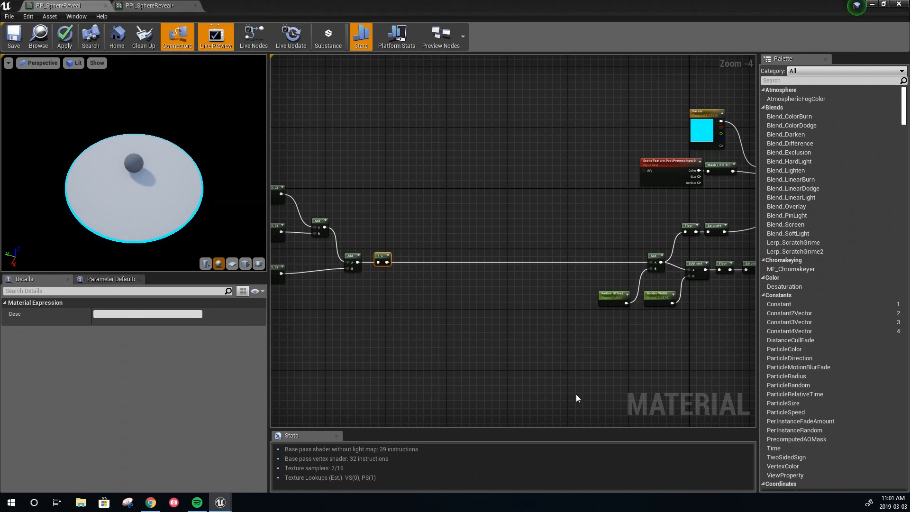
Add a TextureSampleParameter2D node in the empty space below the Power nodes.
right_click_drag(573, 314, 512, 310)
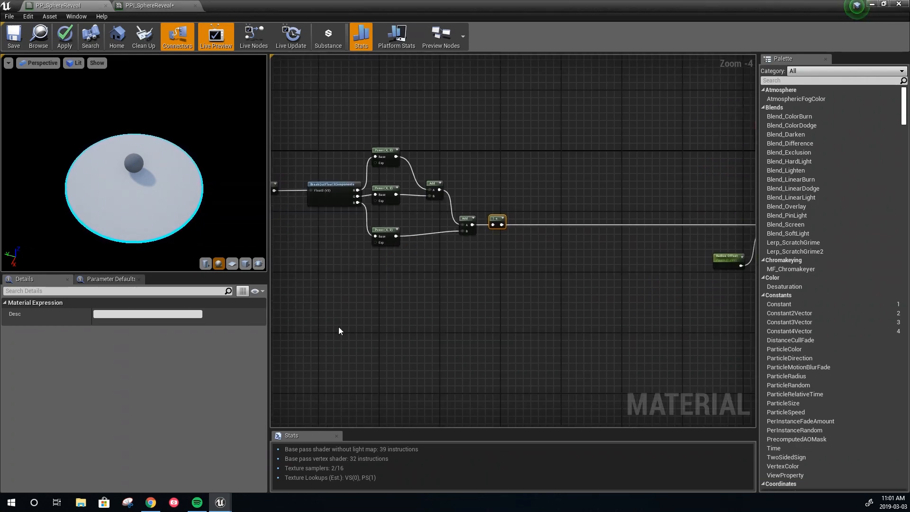
right_click(385, 335)
type("textuire")
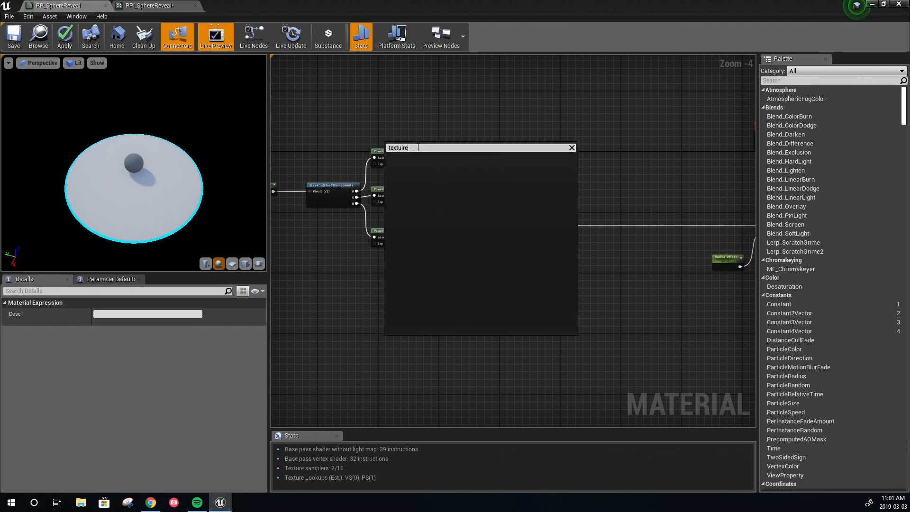
type("textur")
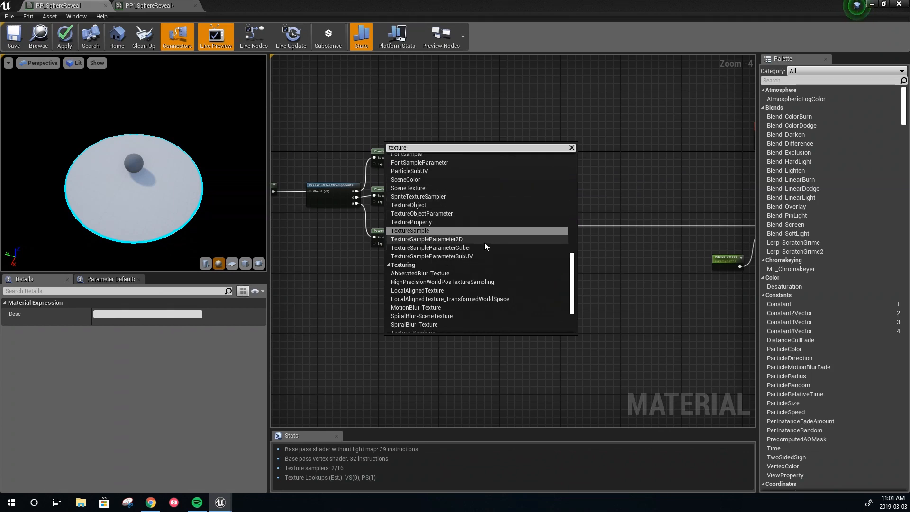
left_click(484, 243)
scroll(454, 294, "up", 3)
right_click_drag(446, 301, 544, 255)
left_click_drag(467, 319, 405, 300)
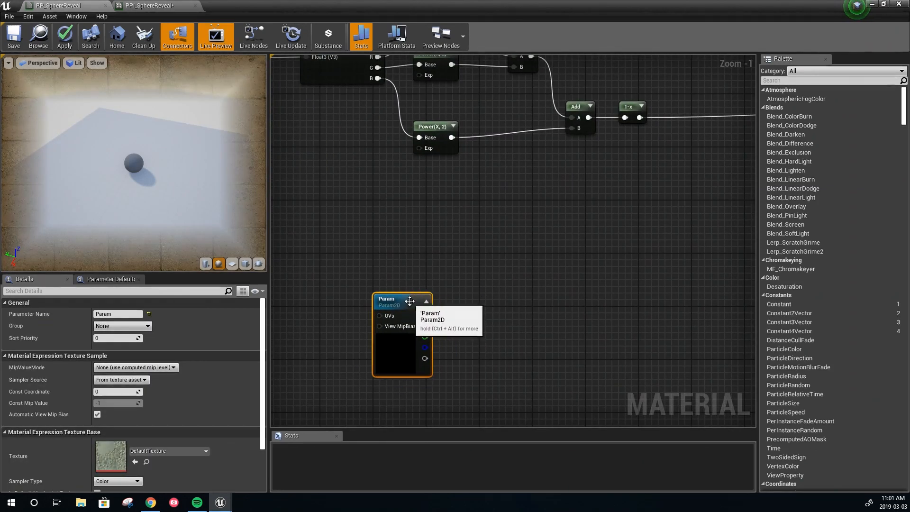
Name the texture sample parameter Ripple Texture.
left_click(136, 314)
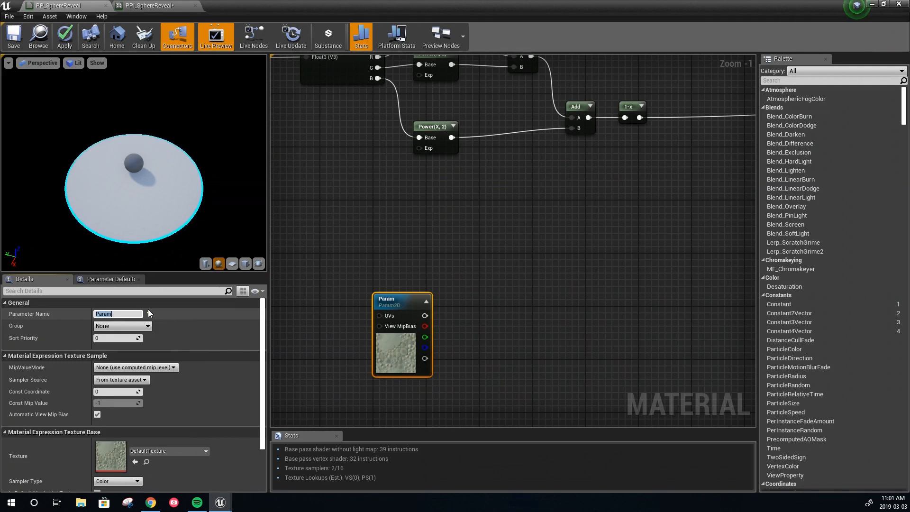
key("BackSpace")
type("Ripple Texture")
key("Return")
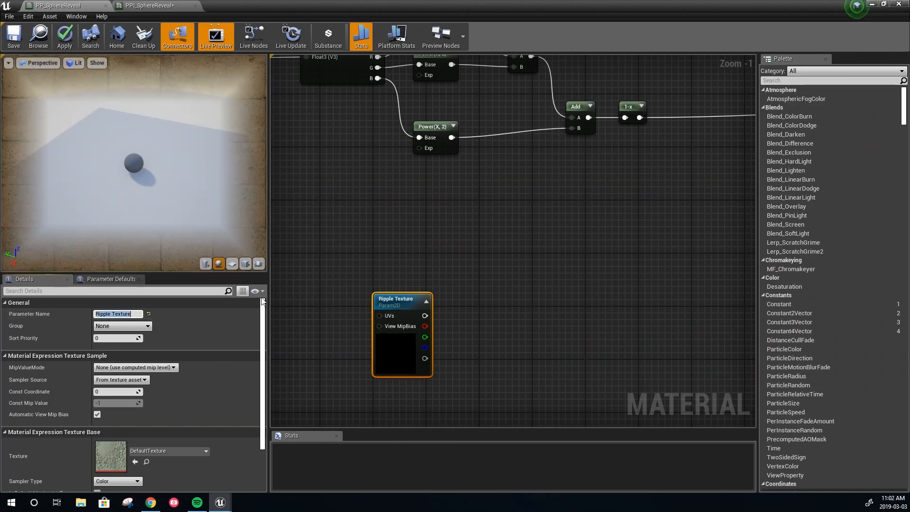
Assign the tex_noise_00 texture from the project's Textures folder to the Ripple Texture parameter.
left_click_drag(571, 9, 628, 31)
left_click(38, 422)
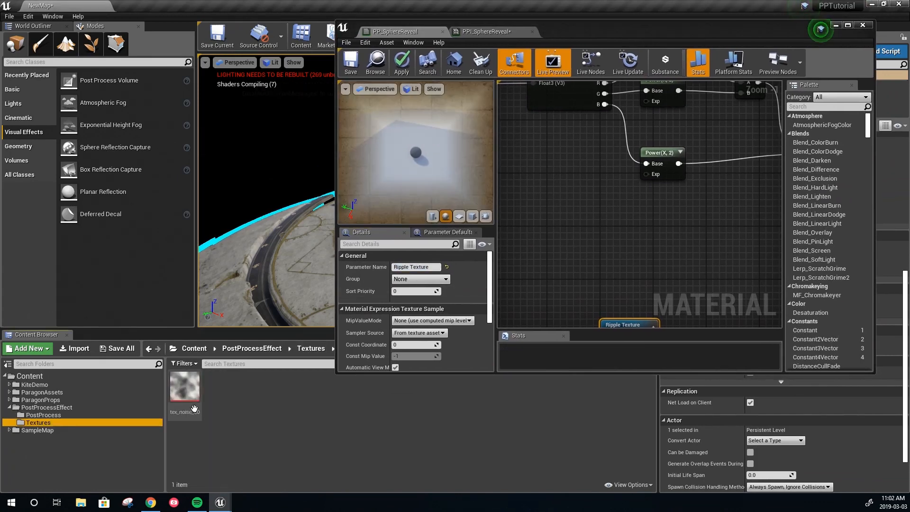
left_click_drag(185, 394, 453, 348)
double_click(573, 29)
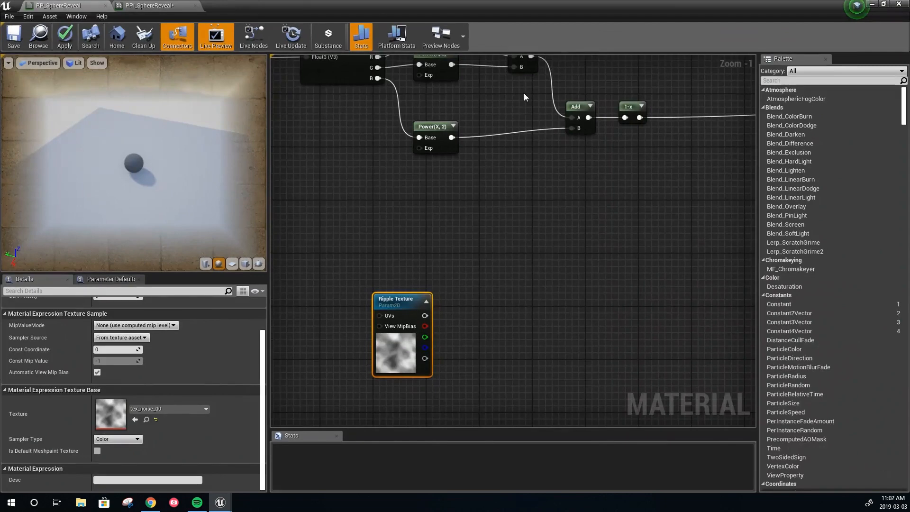
Reposition the Ripple Texture node in the empty space below the Power nodes.
right_click_drag(533, 230, 427, 234)
scroll(453, 257, "down", 4)
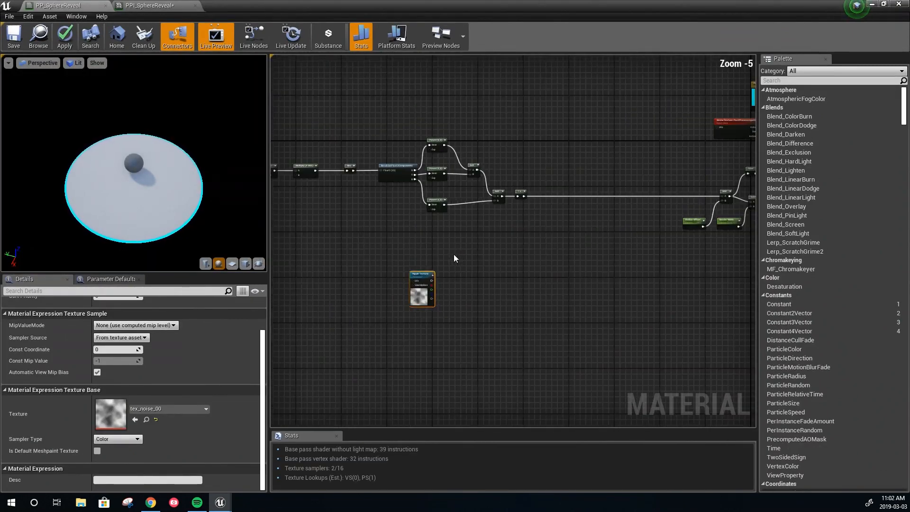
scroll(404, 256, "up", 1)
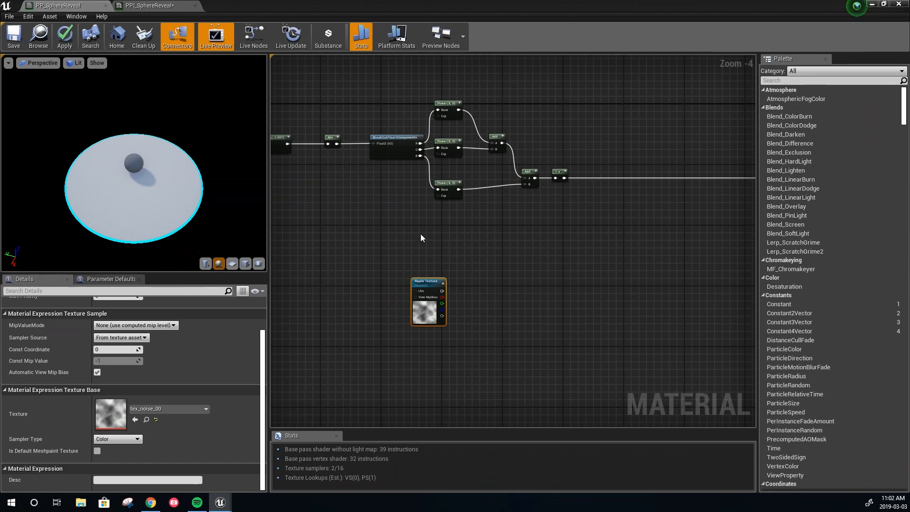
left_click_drag(423, 286, 506, 278)
right_click_drag(367, 254, 447, 268)
right_click_drag(367, 278, 535, 290)
right_click_drag(496, 219, 344, 216)
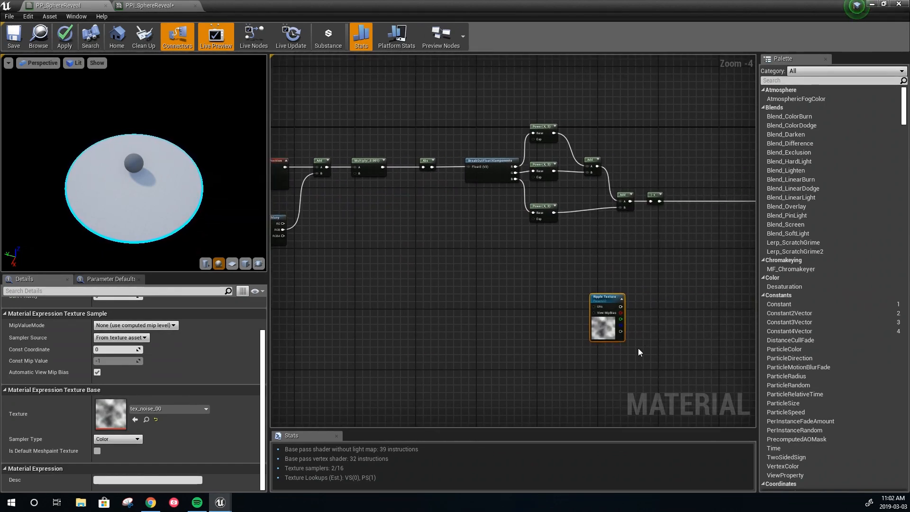
scroll(638, 350, "up", 2)
right_click(626, 353)
left_click(591, 327)
left_click_drag(593, 324, 548, 306)
right_click_drag(497, 212, 476, 234)
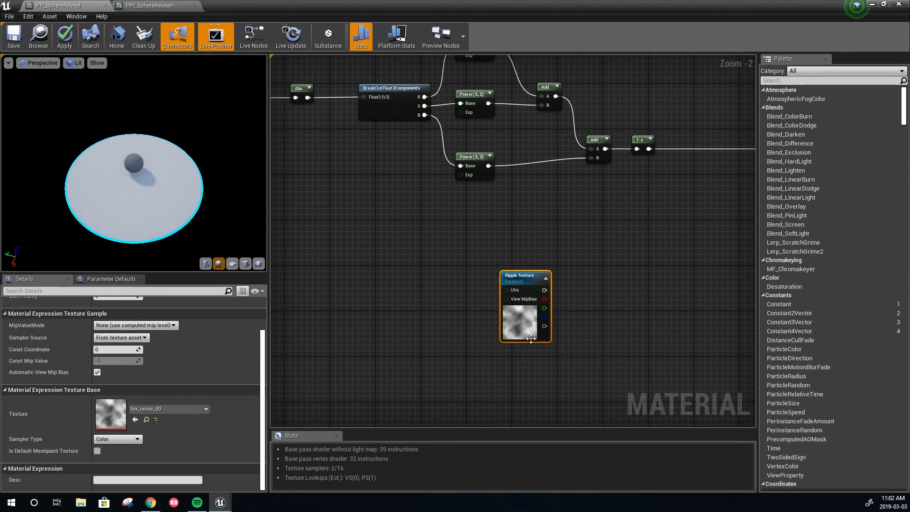
Add a TextureObjectParameter node using tex_noise_00 beside the Ripple Texture node.
right_click(366, 324)
type("textureobject")
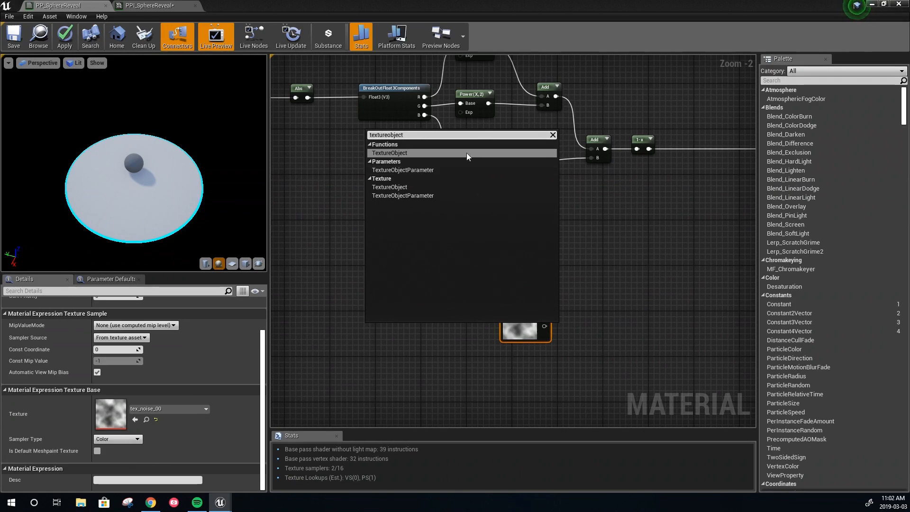
left_click(419, 169)
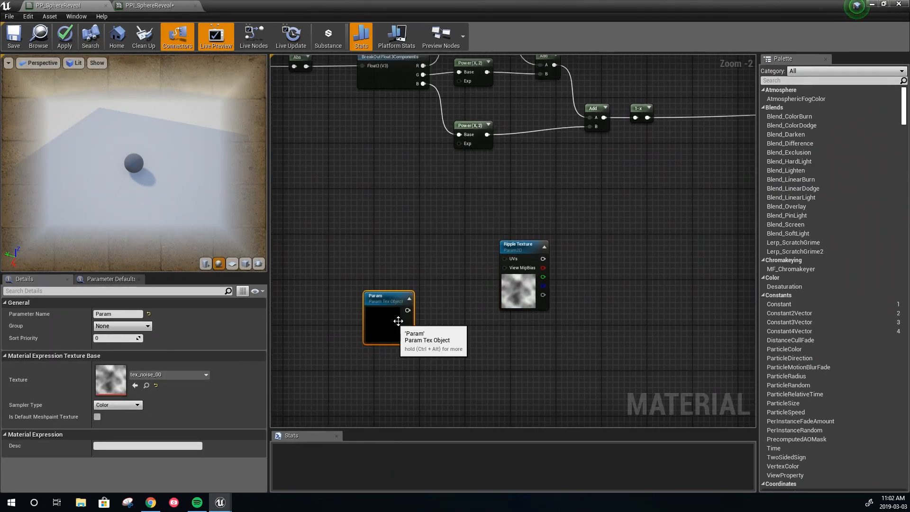
Delete the Ripple Texture sample parameter node, keeping the texture object parameter.
left_click(522, 297)
left_click(391, 333)
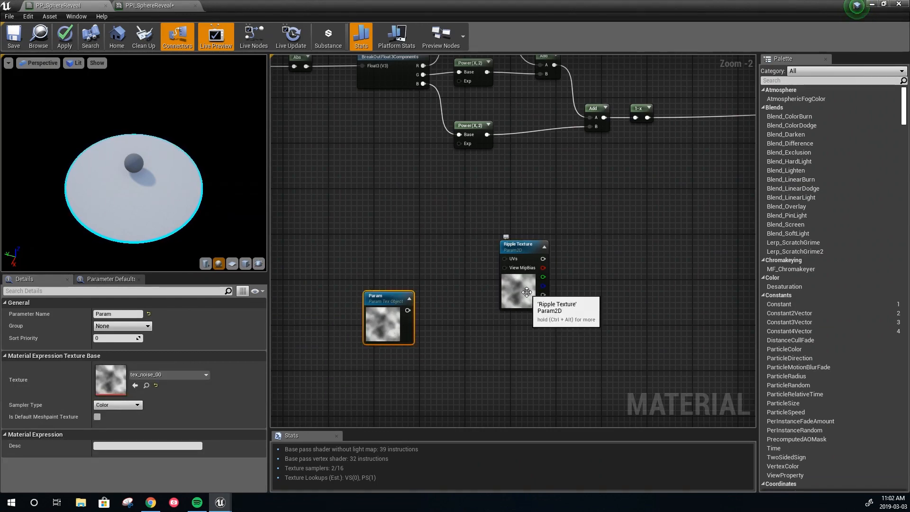
left_click(504, 291)
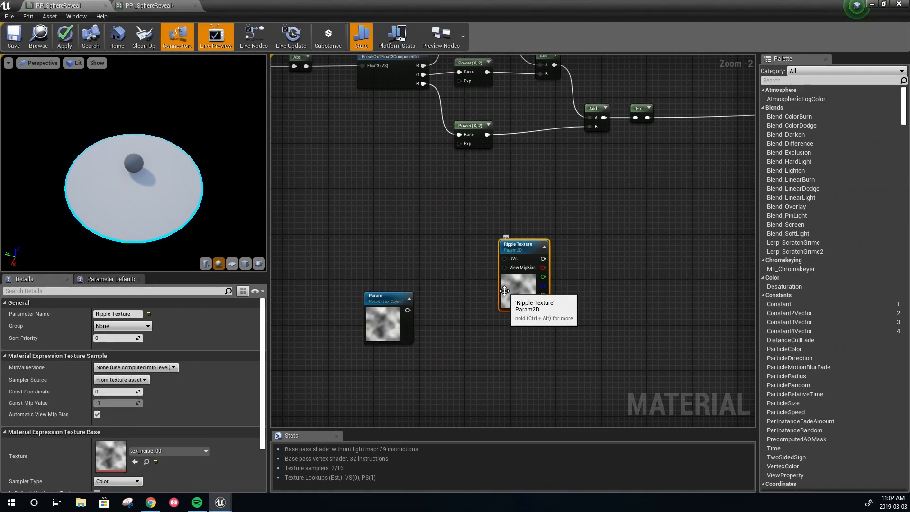
key("Delete")
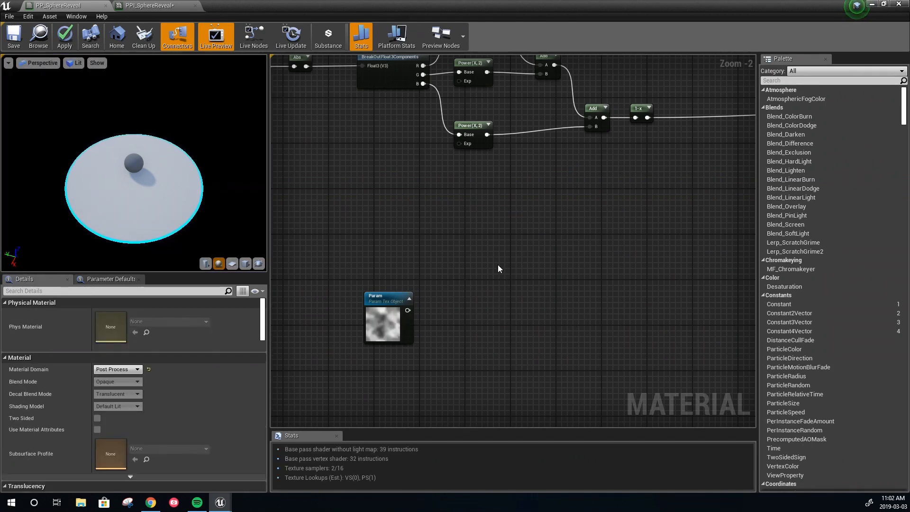
left_click(386, 325)
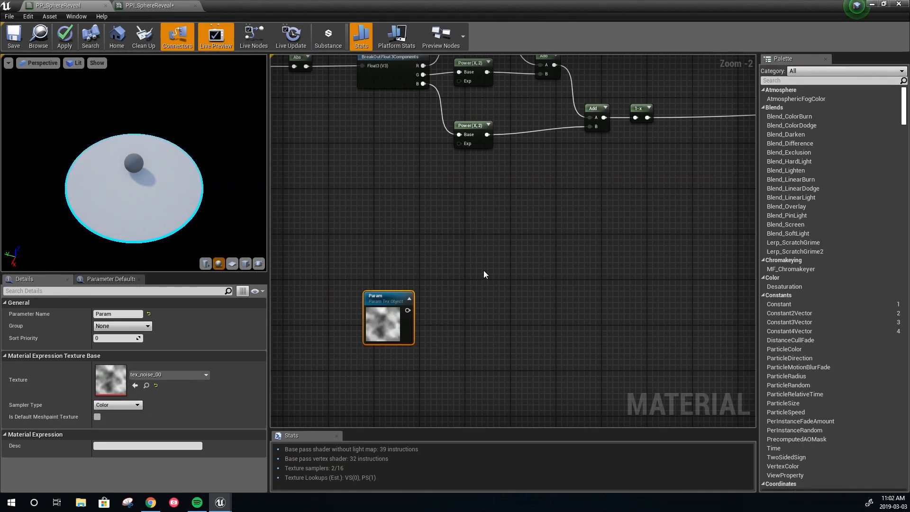
right_click(484, 245)
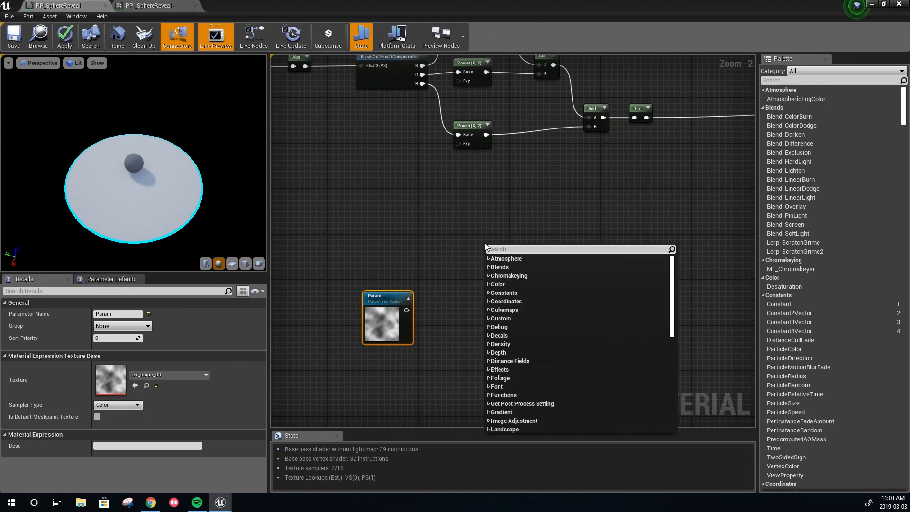
left_click(429, 262)
left_click(384, 303)
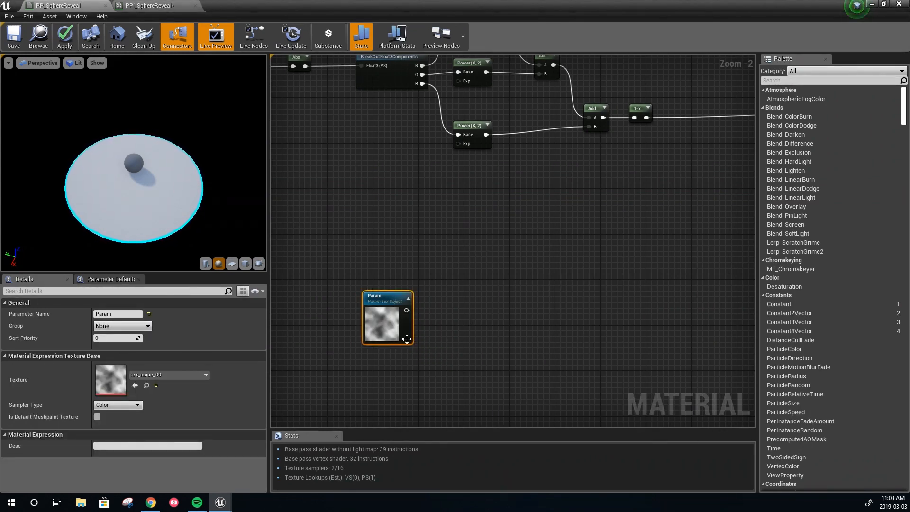
Add a TextureSample node and connect the texture object parameter to its Tex input.
right_click(479, 241)
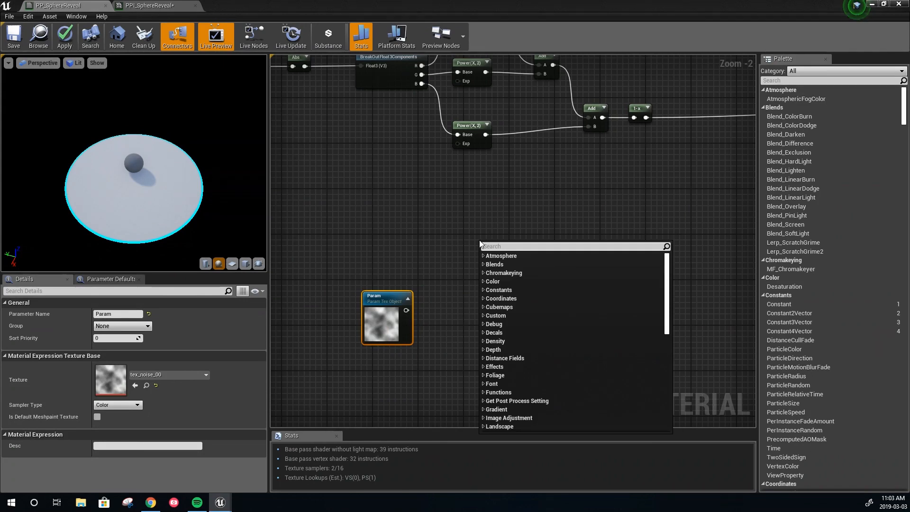
type("exture")
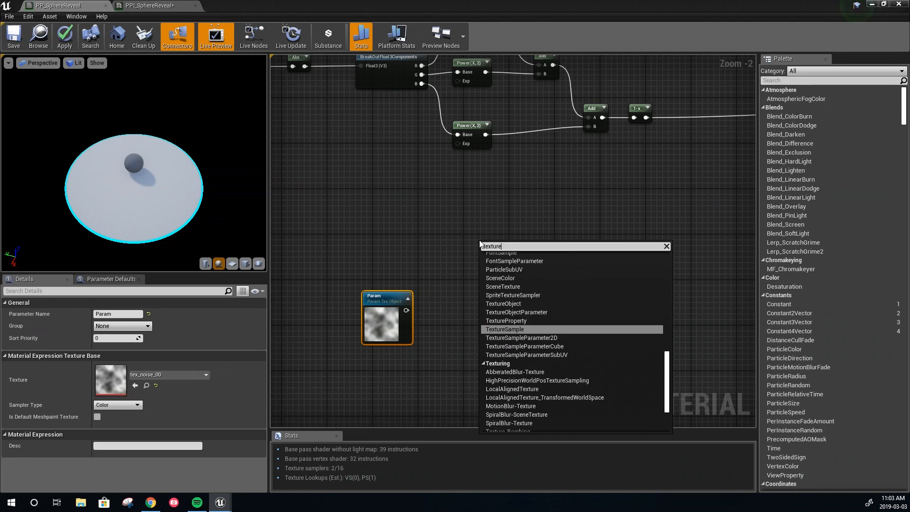
left_click(508, 330)
scroll(474, 322, "up", 1)
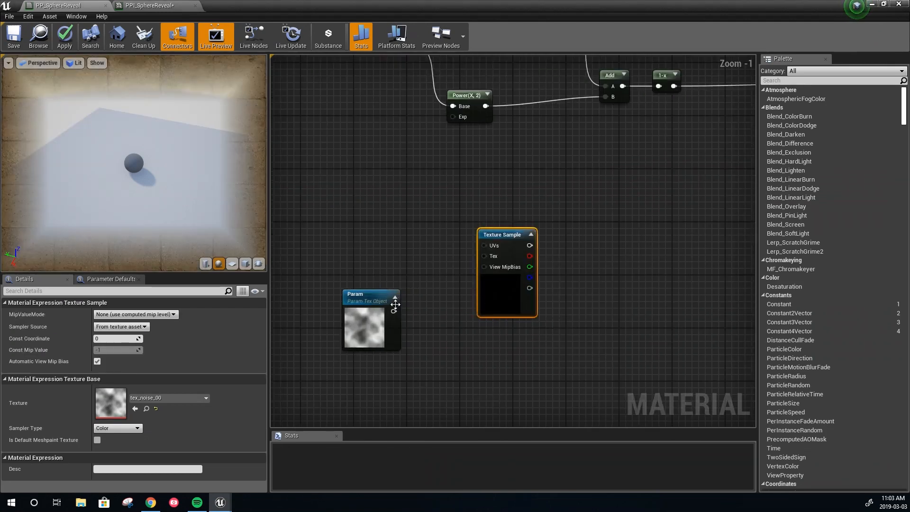
left_click_drag(394, 311, 486, 257)
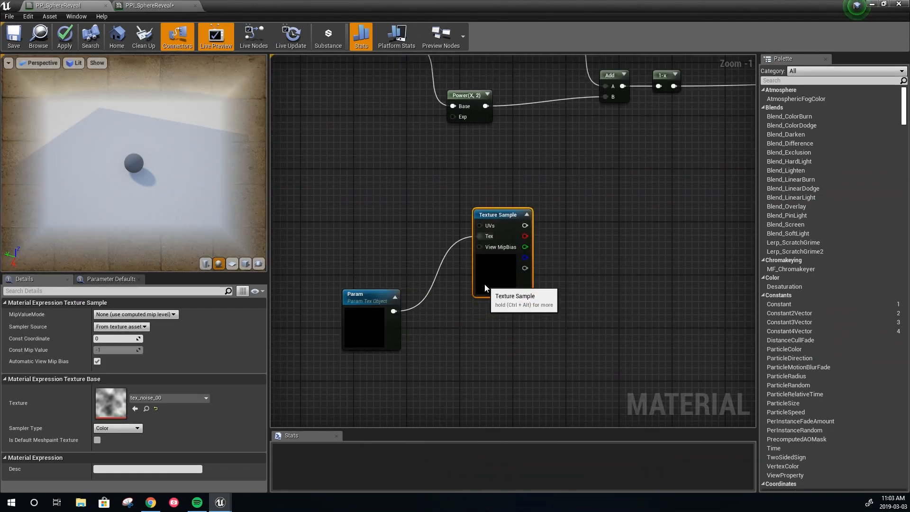
Duplicate the Texture Sample node twice and connect the texture object parameter to the Tex input of both copies.
key("ctrl+w")
right_click_drag(517, 354, 506, 258)
key("ctrl+w")
left_click_drag(490, 337, 484, 306)
left_click_drag(383, 216, 462, 258)
right_click_drag(472, 293, 469, 232)
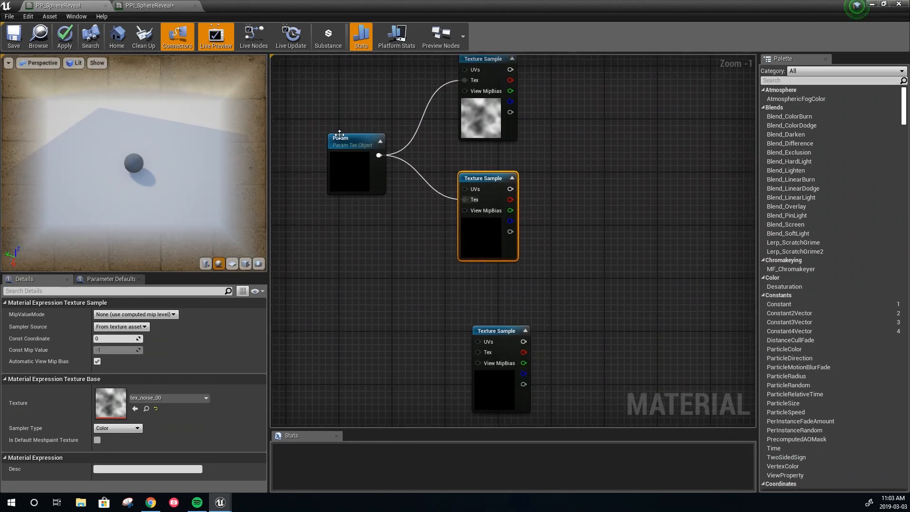
left_click_drag(379, 155, 482, 353)
scroll(502, 311, "down", 3)
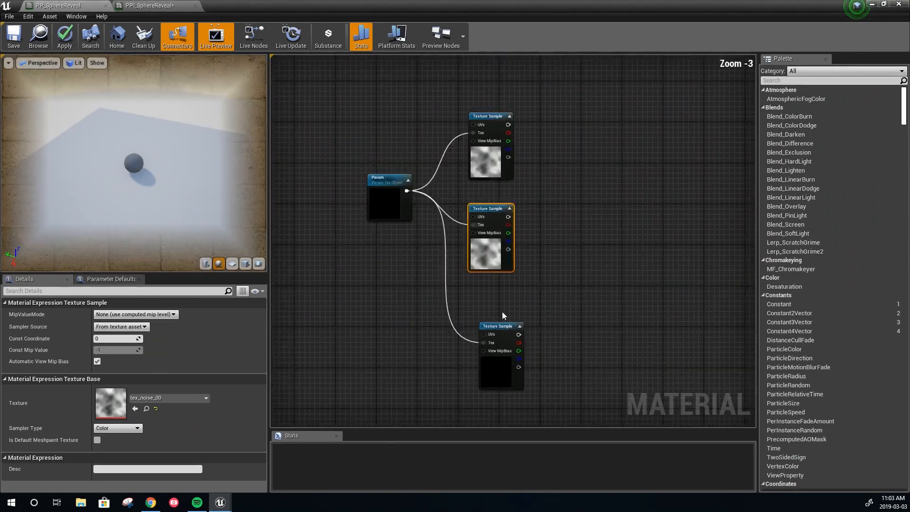
Align the three Texture Sample nodes in an evenly spaced column and move the texture object parameter further away, level with the middle one.
left_click(498, 332)
scroll(491, 252, "up", 1)
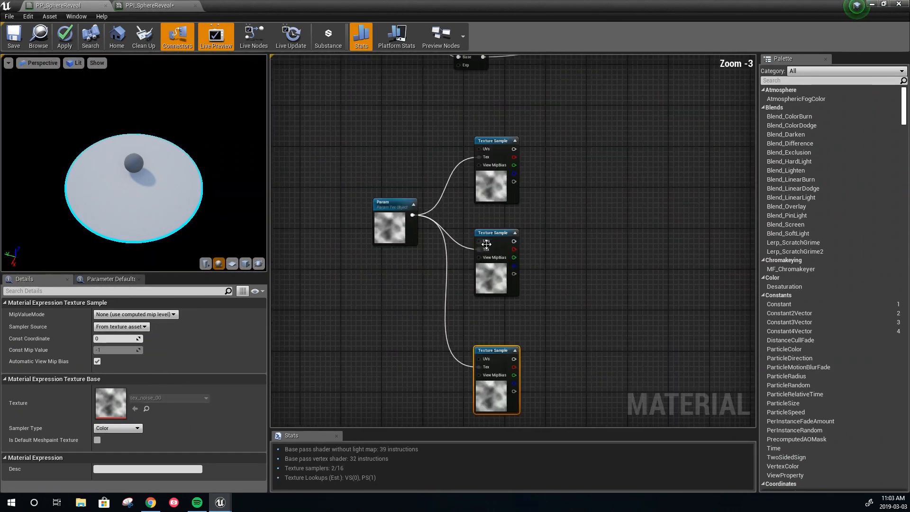
left_click(493, 245)
left_click(542, 225)
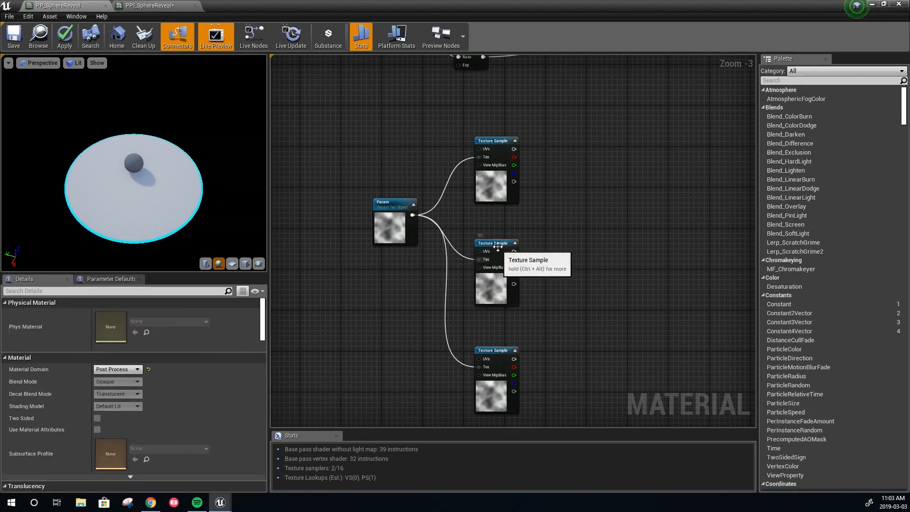
mouse_move(552, 237)
right_mouse_down()
mouse_move(564, 320)
mouse_move(548, 220)
right_mouse_up()
left_click_drag(396, 209, 357, 254)
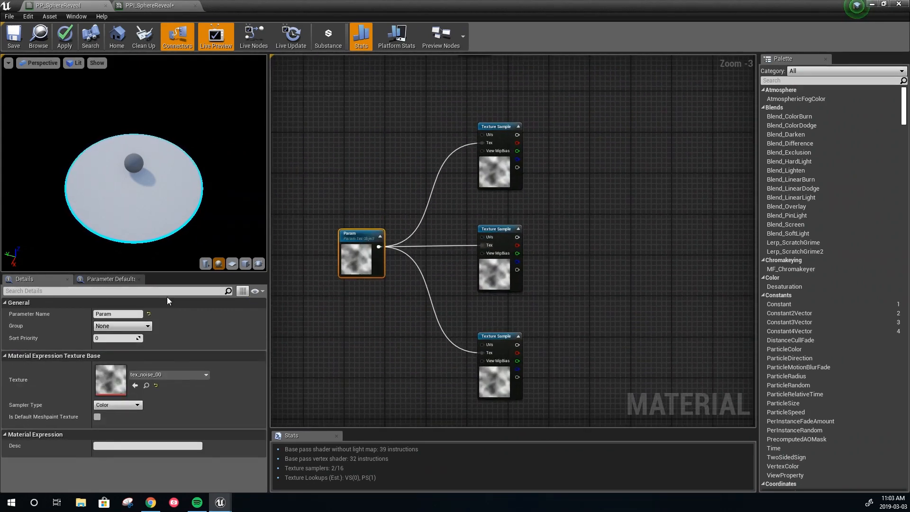
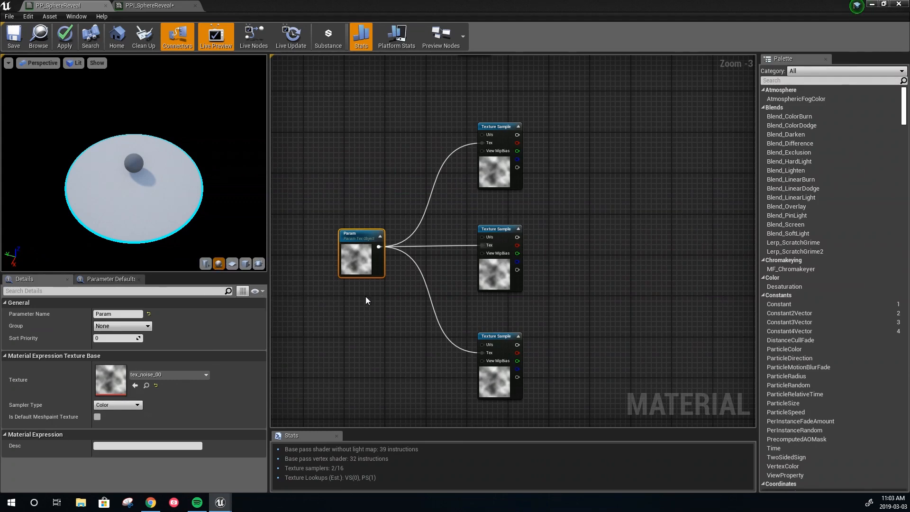
Copy the Absolute World Position and Multiply nodes from the main chain and paste them beside the texture object parameter.
right_click_drag(355, 323, 664, 313)
scroll(464, 228, "down", 3)
right_click_drag(422, 149, 376, 176)
scroll(423, 195, "up", 2)
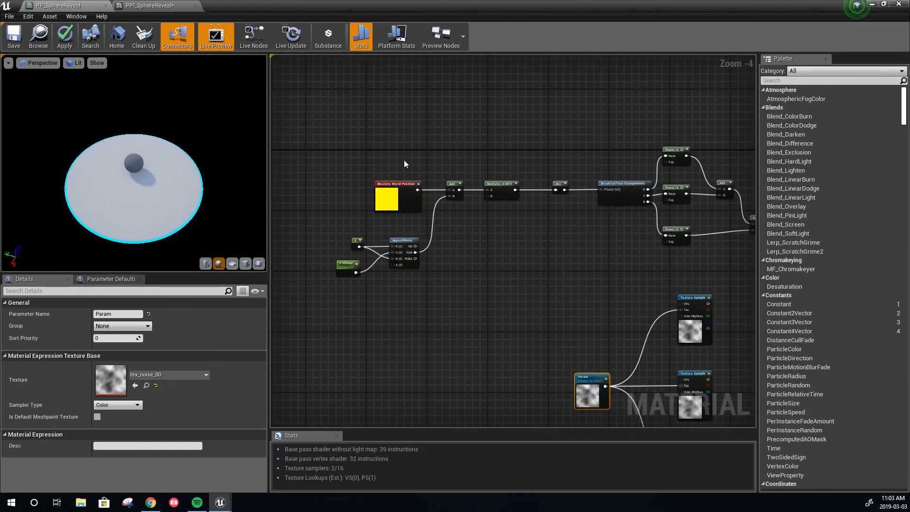
left_click(386, 196)
left_click(491, 185, "shift")
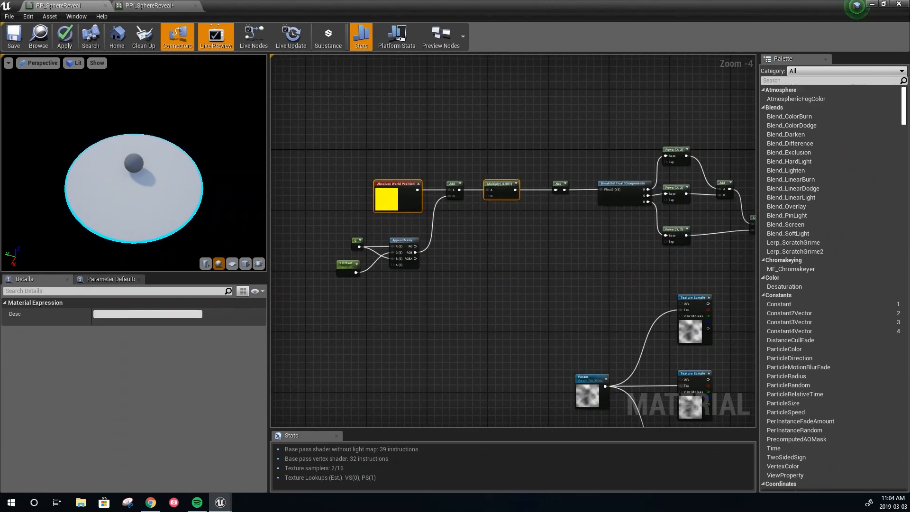
right_click_drag(463, 348, 419, 243)
key("ctrl+v")
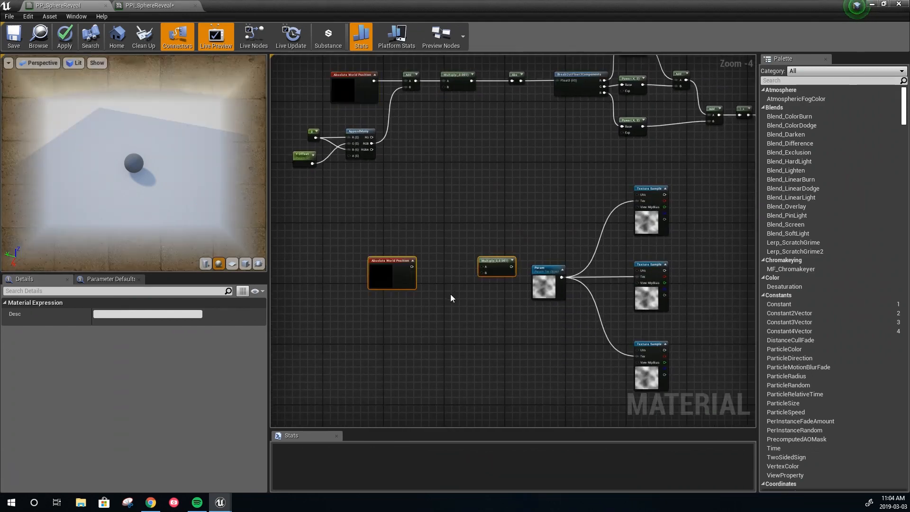
Connect the copied Absolute World Position to input A of the copied Multiply and space the two nodes apart.
scroll(452, 294, "up", 2)
left_click(417, 229)
left_click_drag(366, 260, 421, 213)
left_click_drag(511, 250, 474, 207)
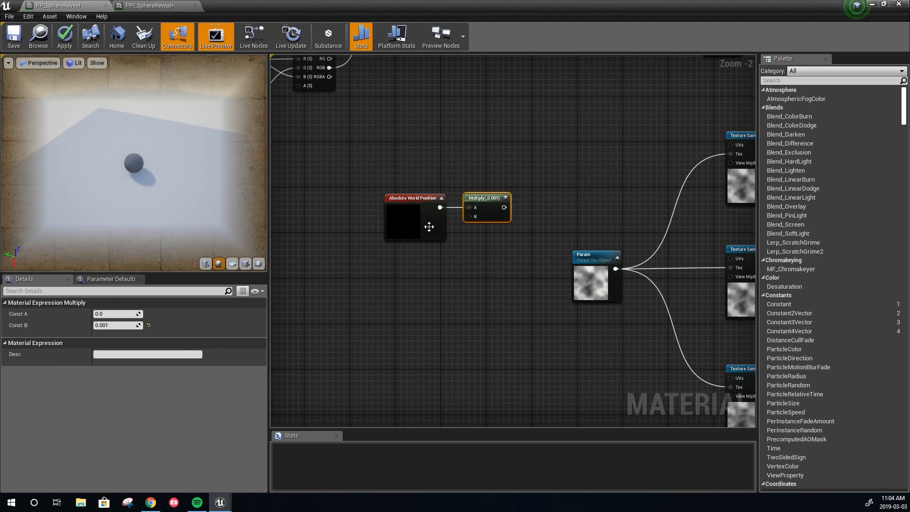
left_click_drag(430, 226, 400, 227)
Set Const B of the copied Multiply node to 0.005.
left_click(487, 206)
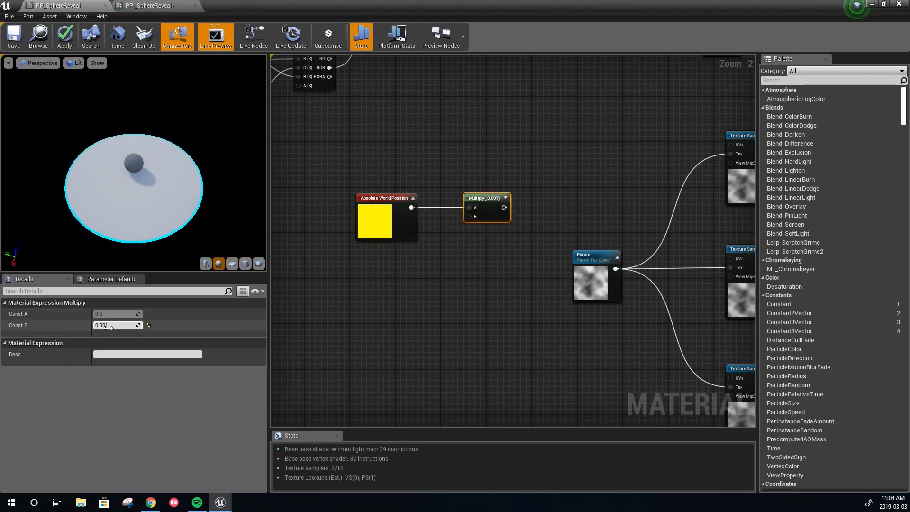
left_click(114, 325)
key("BackSpace")
type("5")
key("Return")
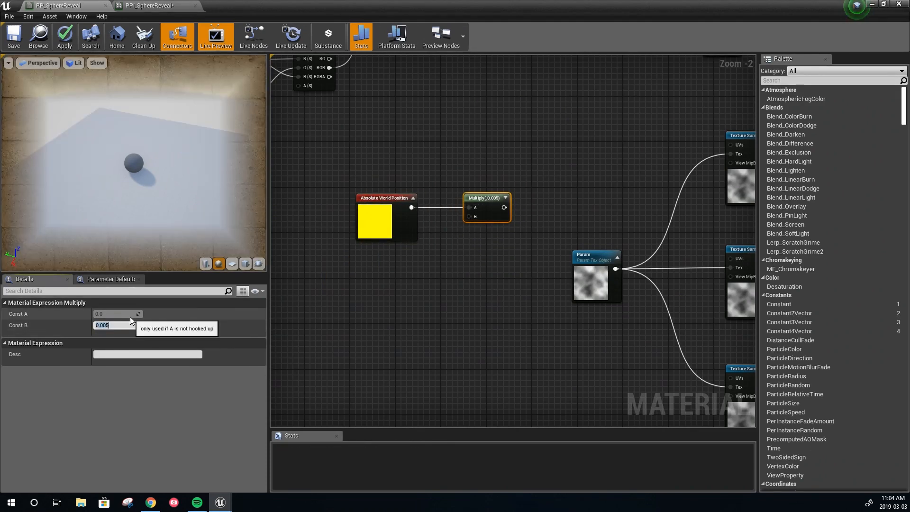
Move the copied Absolute World Position and Multiply nodes up together, level with the upper Texture Sample.
right_click_drag(548, 216, 444, 272)
scroll(357, 266, "down", 2)
scroll(423, 264, "up", 1)
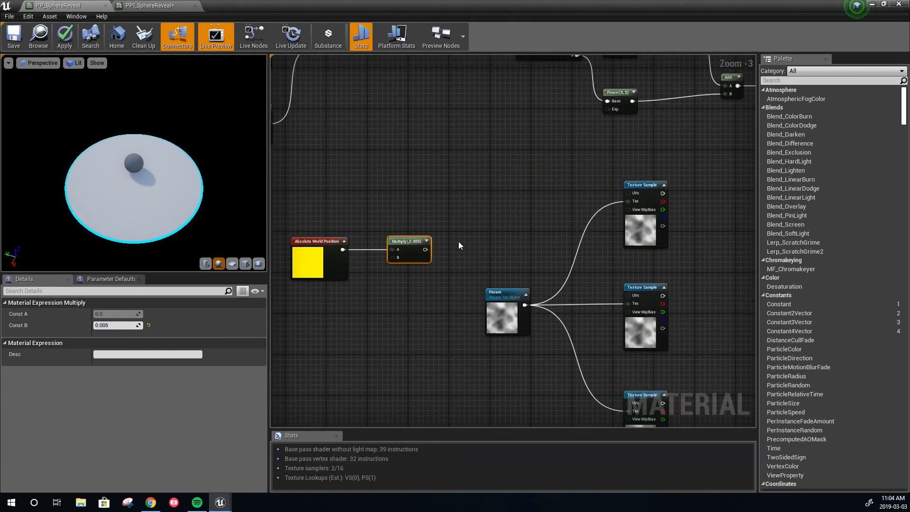
left_click_drag(294, 219, 400, 199)
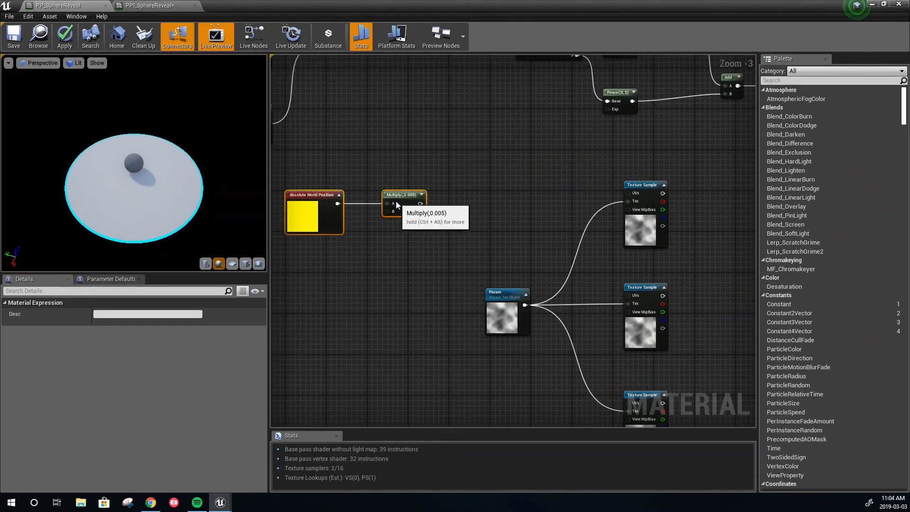
Add a BreakOutFloat3Components node and place it just after the copied Multiply node.
right_click(468, 201)
type("break")
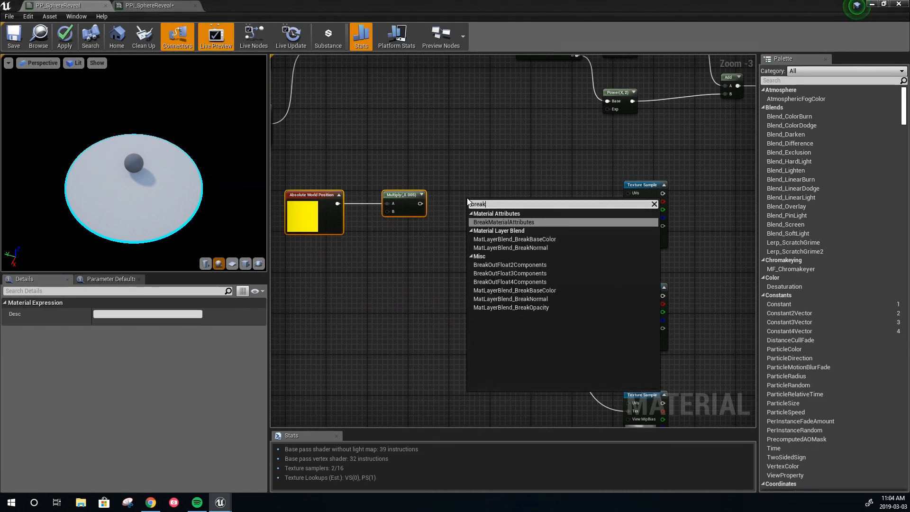
type("i")
key("BackSpace")
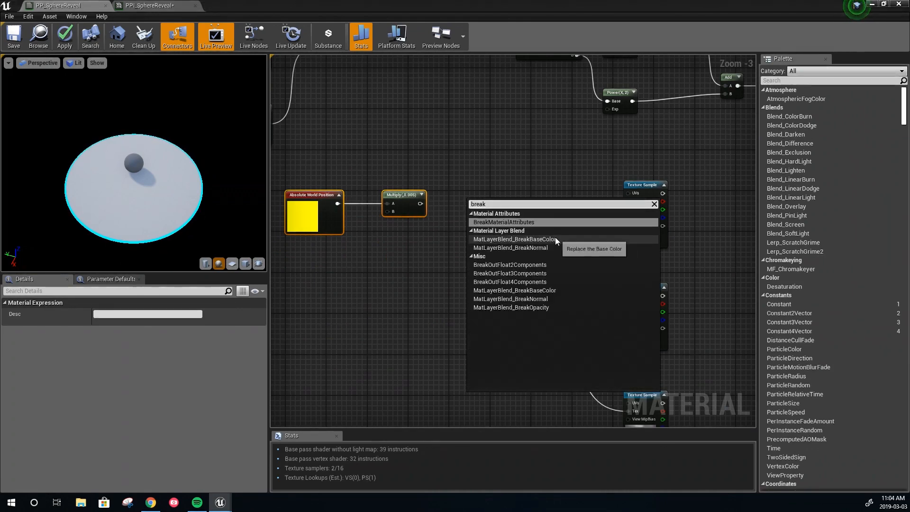
left_click(523, 275)
scroll(492, 214, "up", 2)
left_click_drag(492, 214, 463, 204)
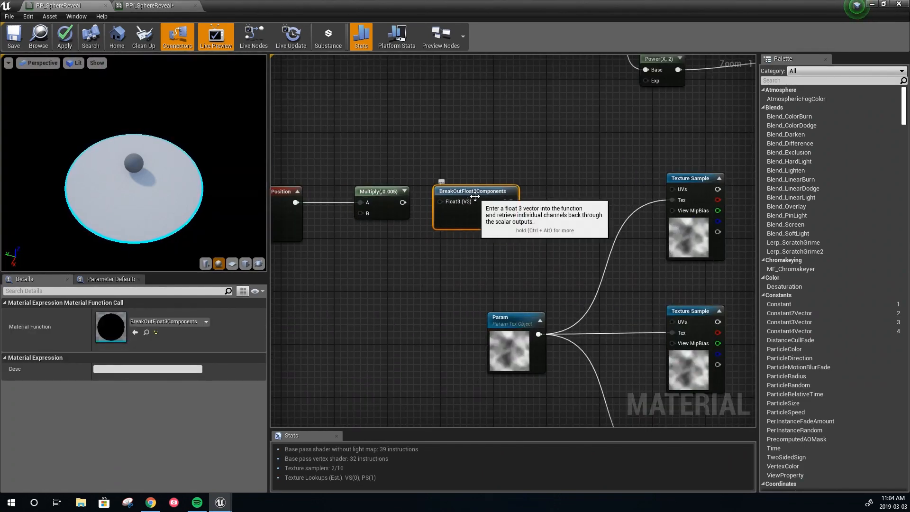
Replace the BreakOutFloat3Components node with a ComponentMask node and paste two more copies of the mask below it.
key("Delete")
right_click(457, 198)
type("component")
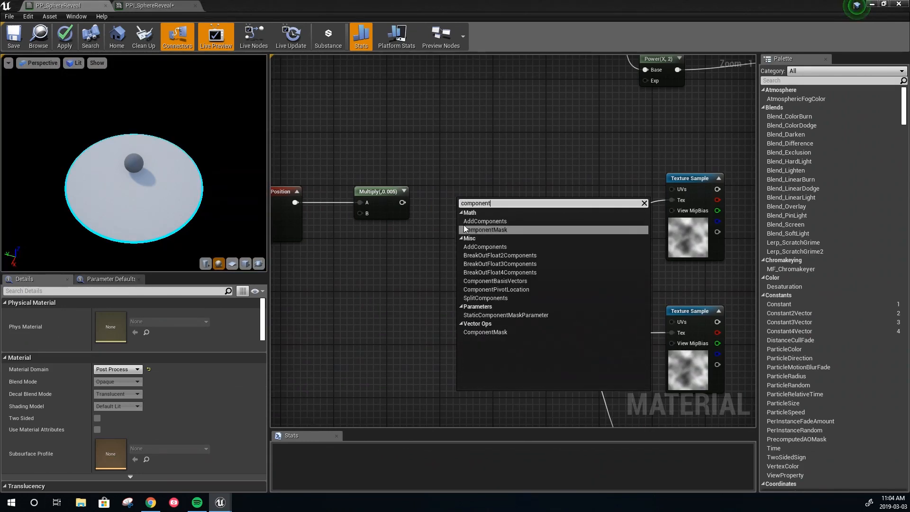
left_click(463, 230)
key("ctrl+c")
key("ctrl+v")
key("ctrl+v")
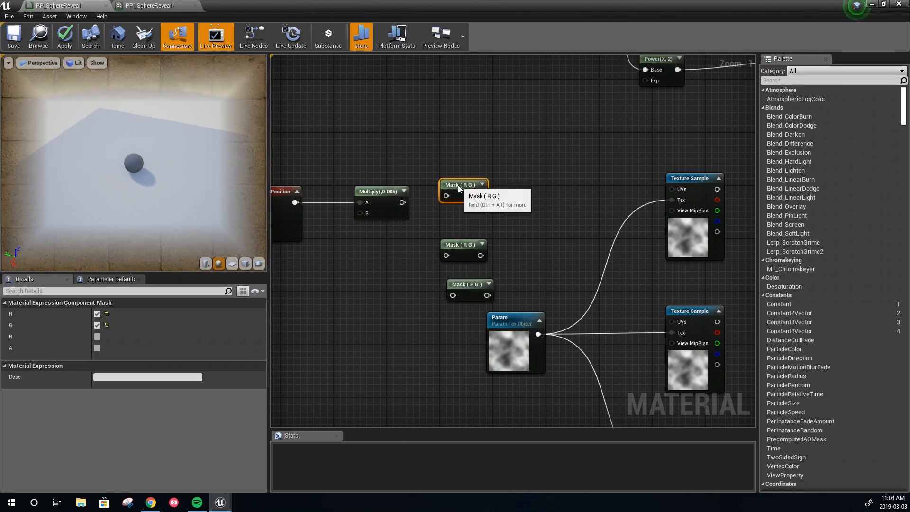
Connect the 0.005 Multiply to the first R G mask and that mask to the upper Texture Sample's UVs.
left_click_drag(457, 181, 459, 193)
left_click_drag(403, 202, 446, 202)
right_click_drag(446, 204, 355, 244)
left_click_drag(390, 242, 581, 229)
Set the second mask to the G and B channels only and connect it to the middle Texture Sample's UVs.
right_click_drag(450, 167, 451, 276)
right_click_drag(378, 319, 405, 239)
left_click(398, 314)
left_click(98, 314)
left_click(97, 337)
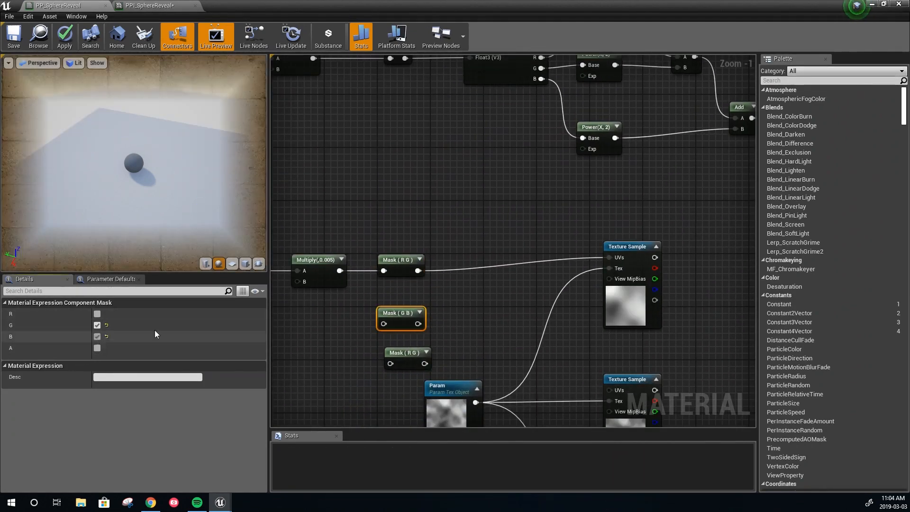
right_click_drag(481, 302, 464, 254)
left_click_drag(400, 276, 593, 349)
Set the third mask to the R and B channels only and connect it to the lower Texture Sample's UVs.
left_click(387, 308)
left_click(97, 313)
left_click(97, 326)
left_click(97, 336)
right_click_drag(351, 350, 371, 255)
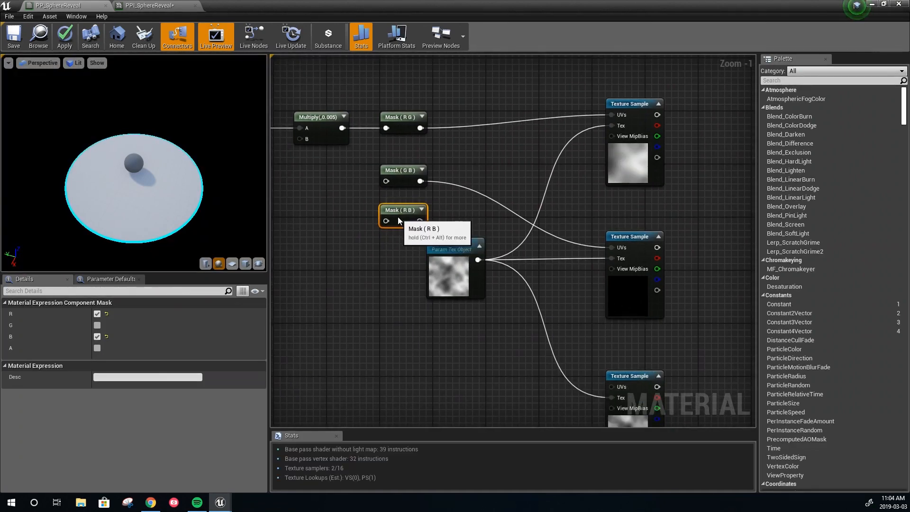
left_click_drag(421, 223, 611, 238)
Connect the 0.005 Multiply output to the G B and R B masks and space the masks evenly.
right_click_drag(350, 31, 348, 235)
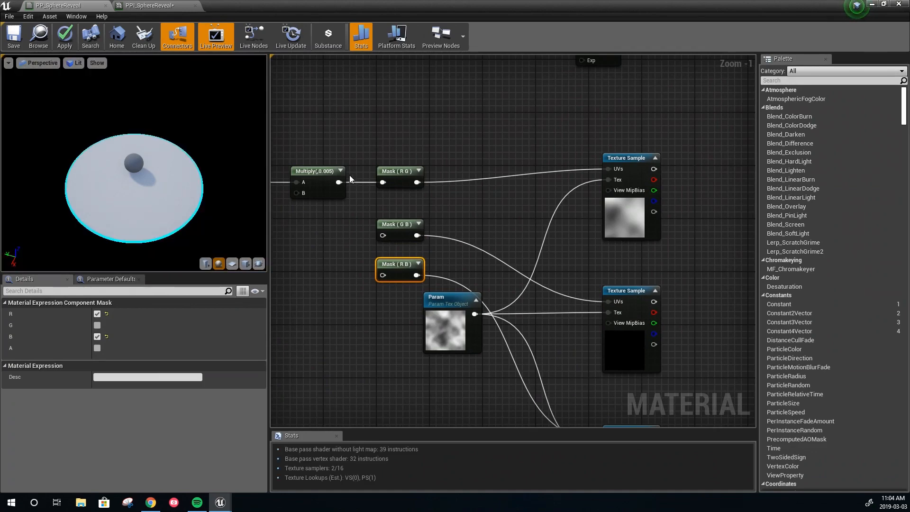
left_click_drag(339, 183, 380, 277)
left_click_drag(394, 224, 395, 218)
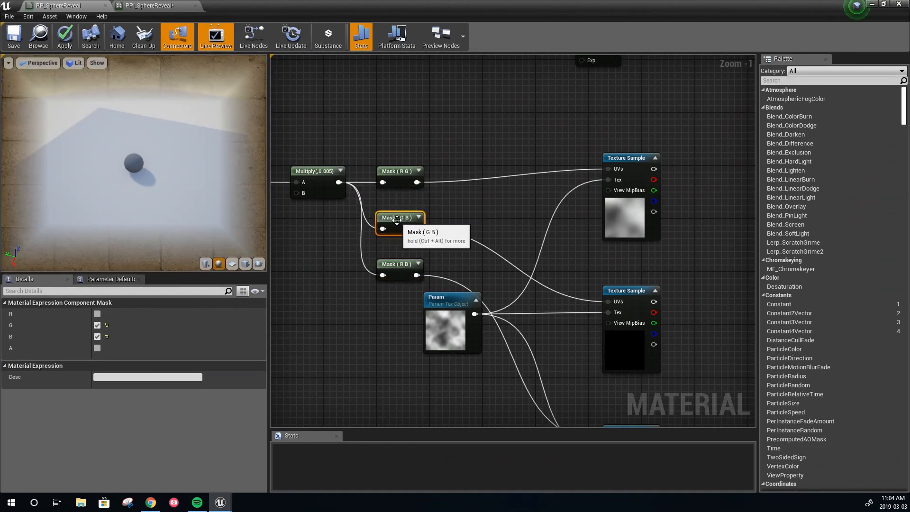
left_click(478, 211)
Place an Add node after the Texture Samples, with the upper sample feeding A and the middle sample feeding B.
right_click_drag(595, 282, 434, 244)
scroll(544, 301, "down", 2)
right_click_drag(521, 332, 614, 297)
scroll(356, 215, "up", 1)
right_click_drag(356, 214, 222, 180)
right_click_drag(301, 181, 301, 193)
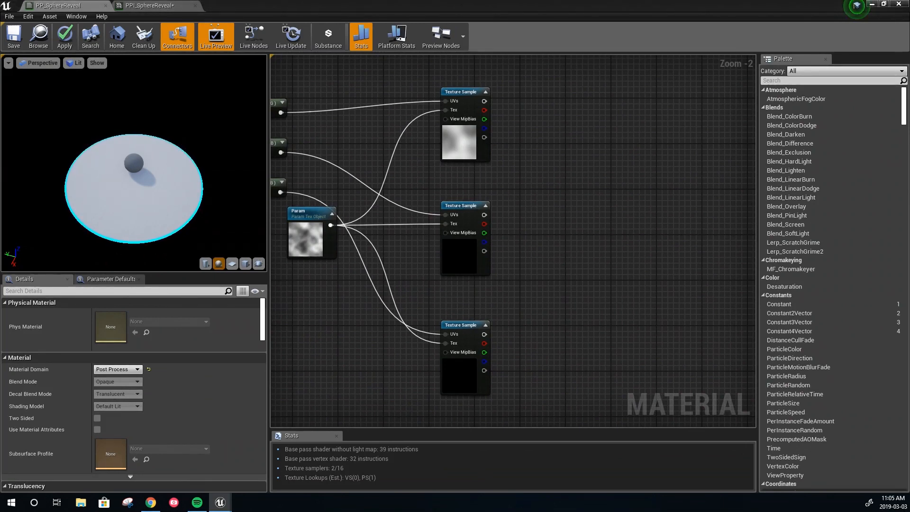
left_click(570, 174)
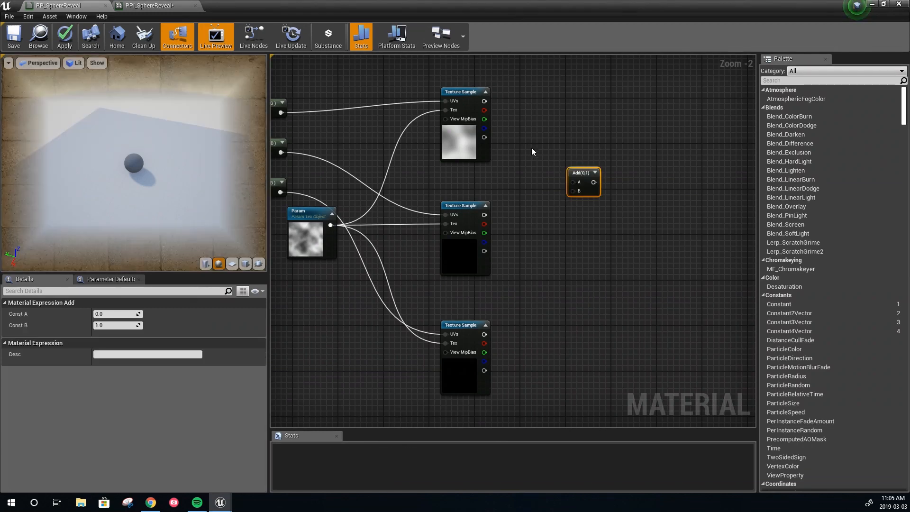
left_click_drag(484, 101, 572, 182)
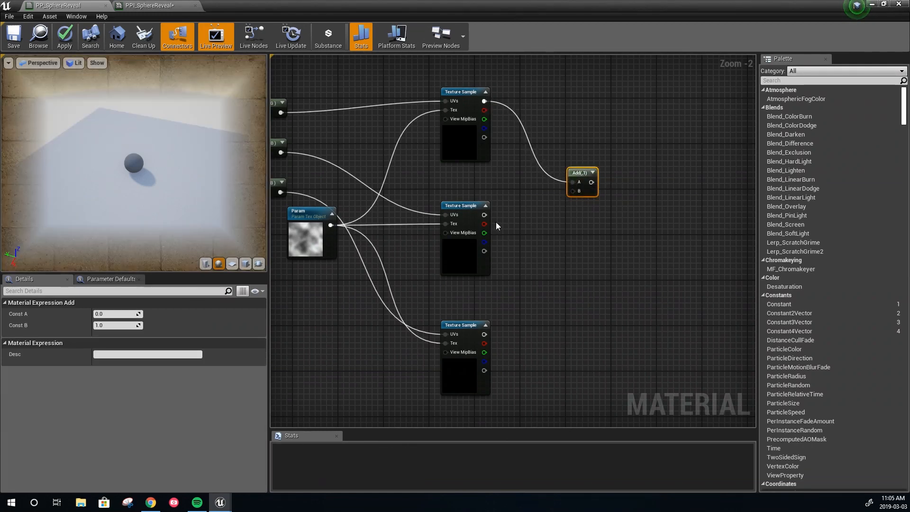
left_click_drag(484, 215, 575, 191)
Place a second Add node that takes the first Add in A and the lower Texture Sample in B.
right_click_drag(594, 254, 516, 240)
left_click(516, 240)
left_click_drag(502, 161, 465, 183)
left_click_drag(407, 321, 521, 263)
left_click_drag(474, 190, 513, 243)
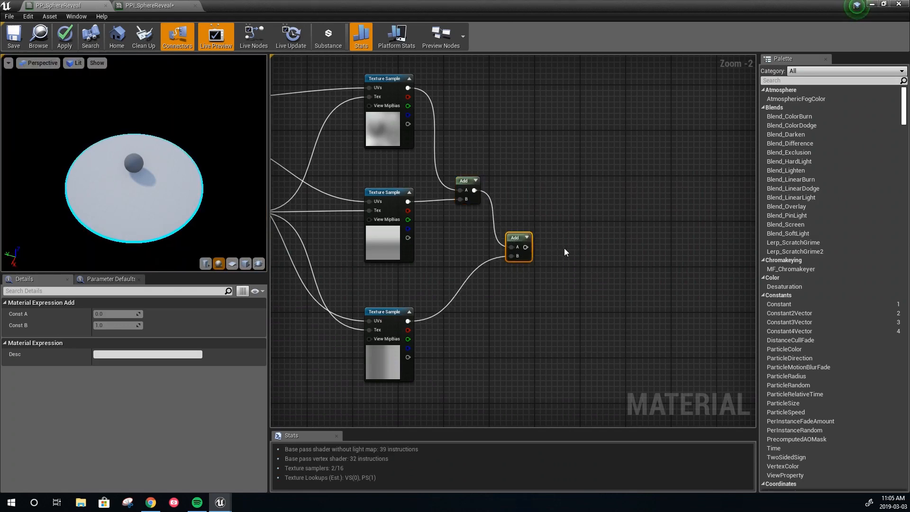
Add a Divide node fed by the second Add and set its Const B to 3.
right_click(564, 248)
type("divide")
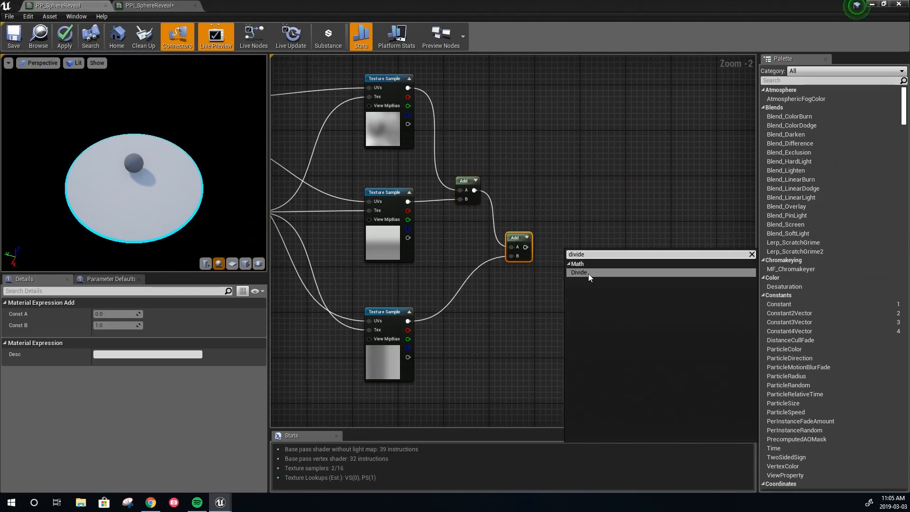
left_click(588, 273)
left_click_drag(525, 248, 569, 250)
left_click(111, 326)
type("3")
key("Return")
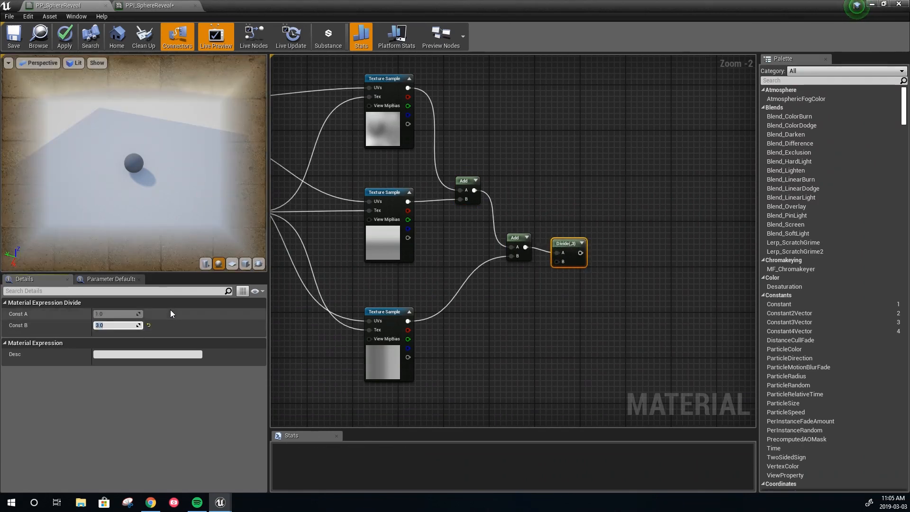
Add a Multiply node, connect the Divide output to its input A and line the two nodes up.
right_click_drag(460, 224, 270, 231)
left_click(450, 225)
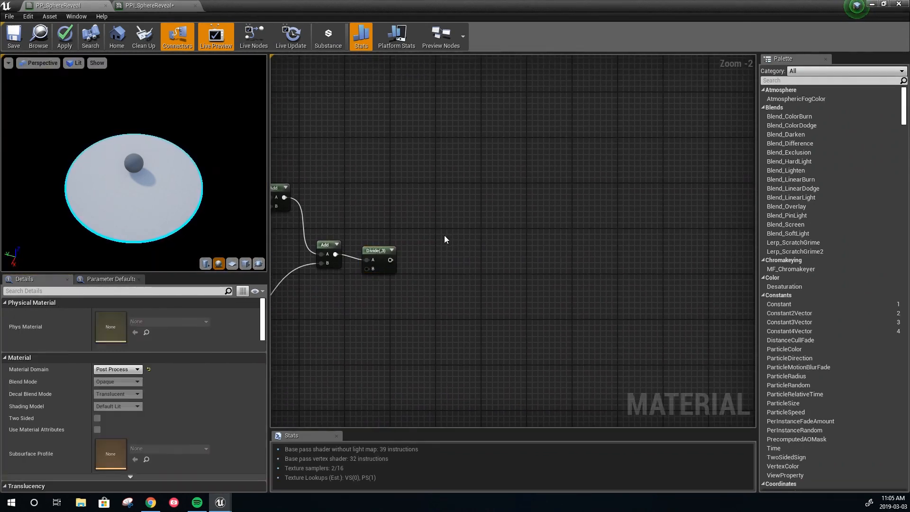
key("m")
left_click(445, 235)
right_click_drag(412, 268, 432, 269)
left_click_drag(413, 261, 454, 254)
left_click_drag(378, 238, 451, 250)
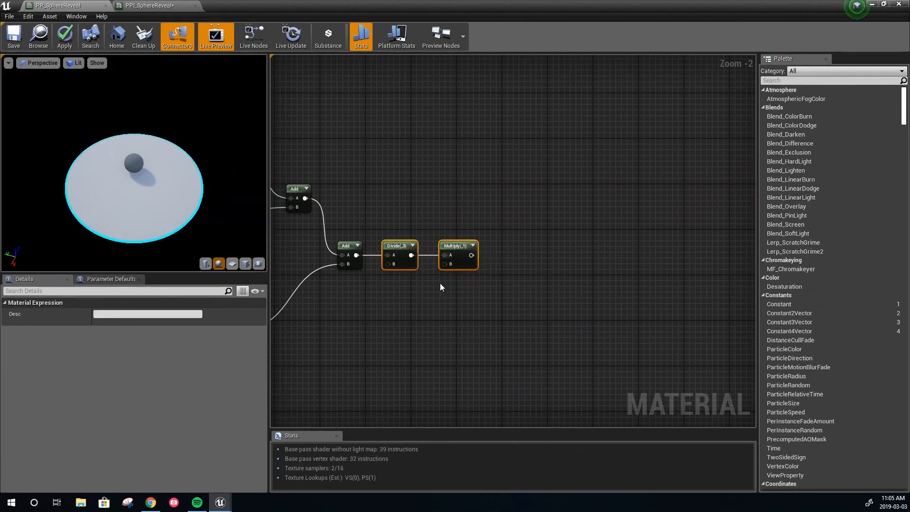
Create a scalar parameter named Ripple Strength and connect it to input B of the new Multiply.
left_click(400, 307)
key("s")
left_click(379, 313)
left_click_drag(411, 334, 445, 264)
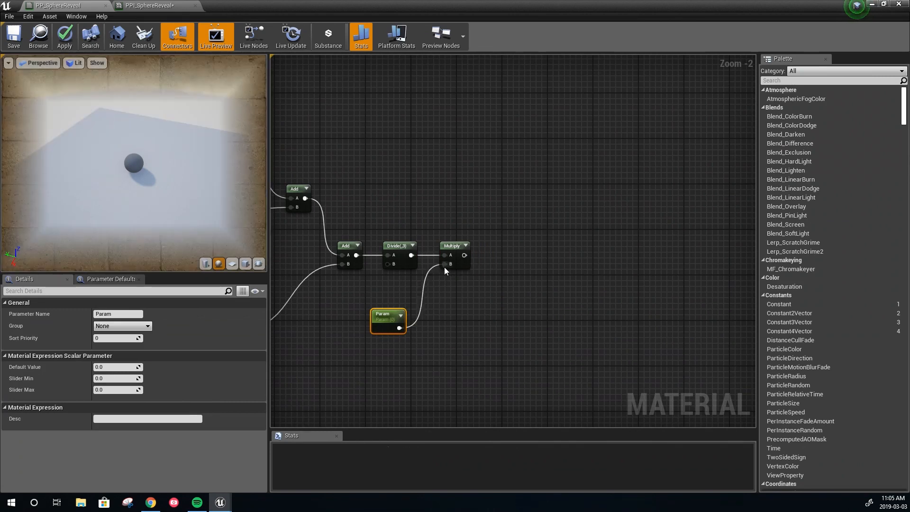
left_click(139, 314)
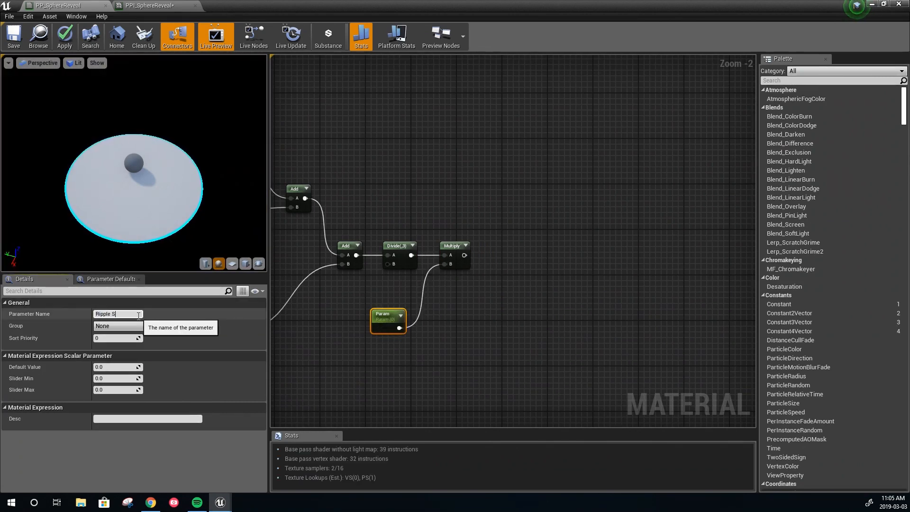
key("Return")
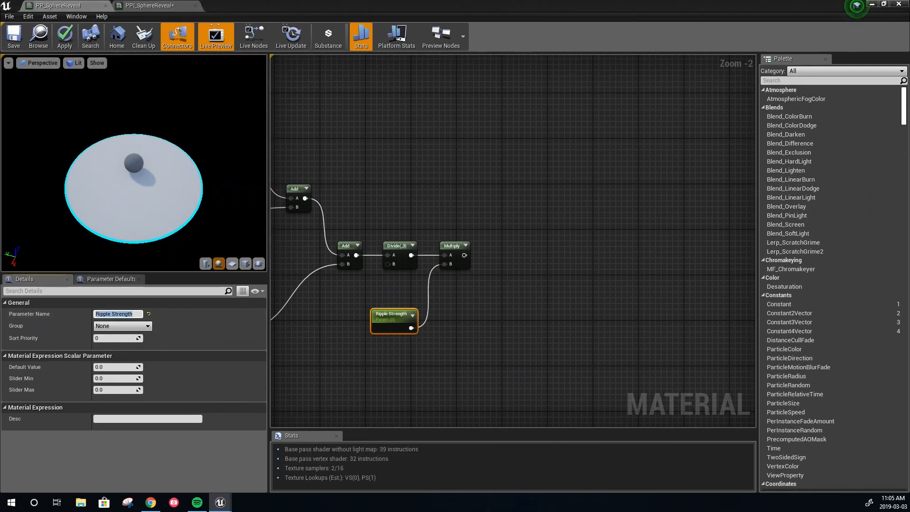
Add an Add node with the Ripple Strength Multiply in input B and move it up between the 1-x node and the Radius Offset Add.
right_click_drag(542, 191, 503, 227)
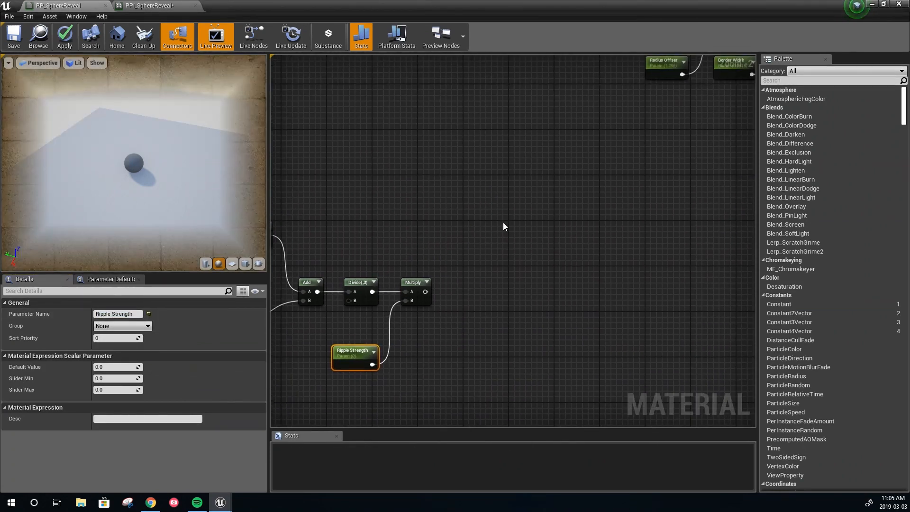
key("a")
left_click(503, 223)
left_click_drag(427, 291, 509, 237)
right_click_drag(502, 175, 493, 330)
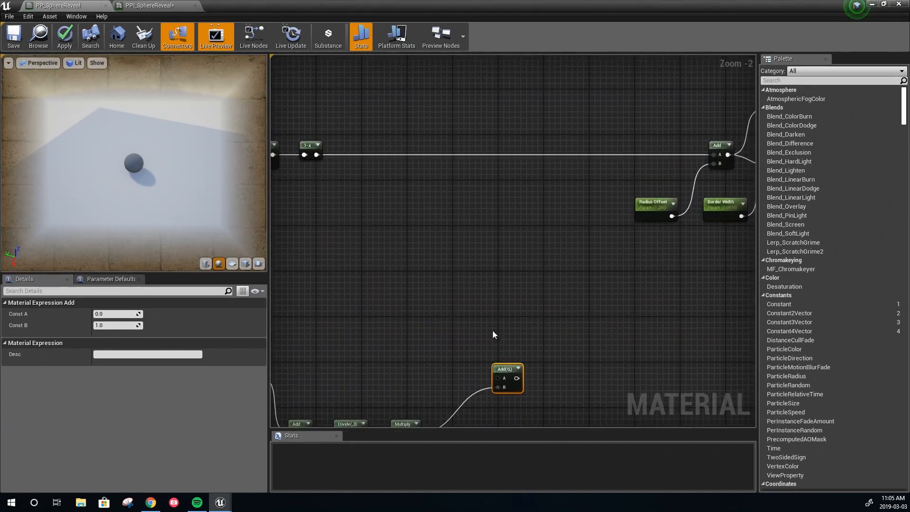
left_click_drag(503, 365, 480, 171)
right_click_drag(429, 194, 494, 200)
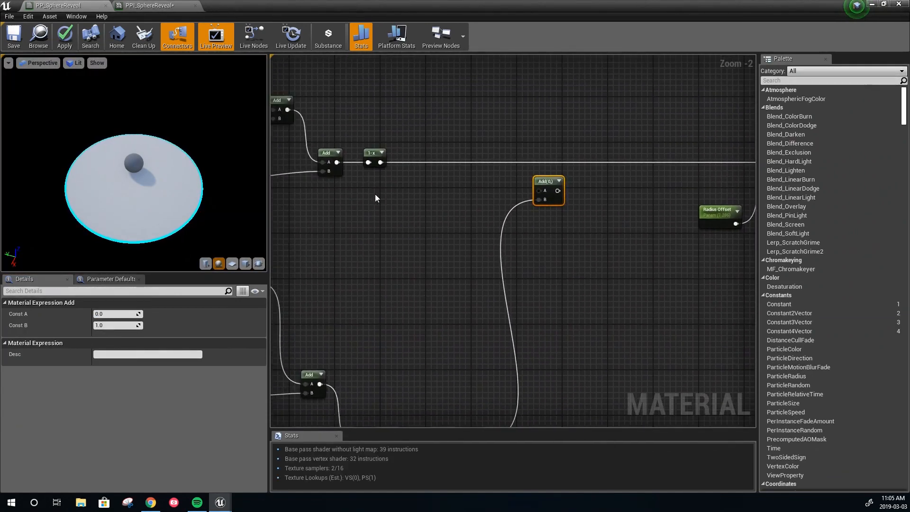
Preview the 1-x node's output in the viewport and stop previewing it.
right_click_drag(375, 195, 417, 198)
right_click(414, 155)
left_click(429, 159)
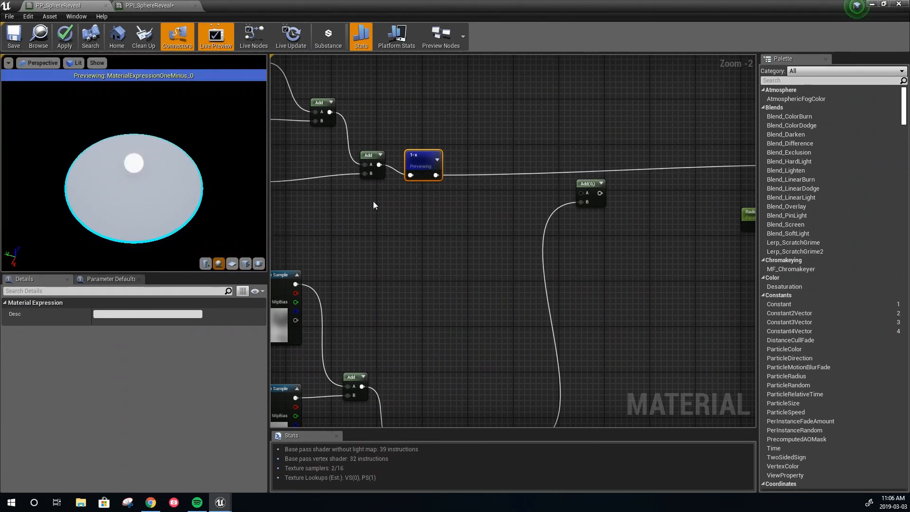
right_click(422, 156)
left_click(439, 161)
Route the 1-x output through input A of the new Add and into input A of the Radius Offset Add.
right_click_drag(492, 215, 400, 205)
right_click_drag(627, 197, 473, 229)
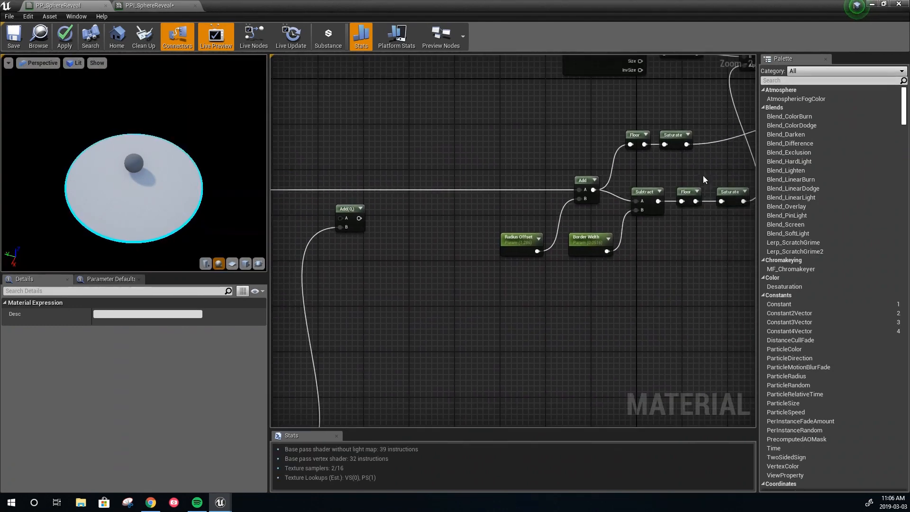
right_click_drag(394, 200, 532, 199)
left_click_drag(320, 189, 474, 189)
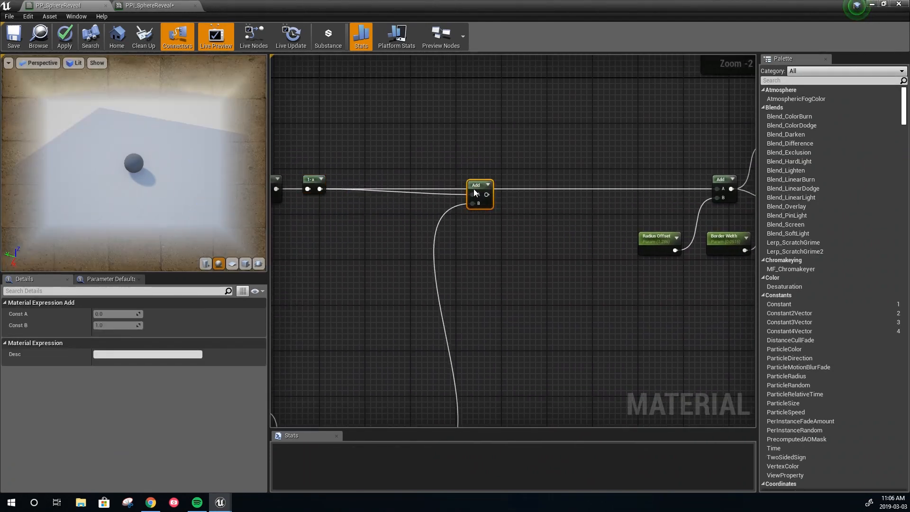
right_click_drag(503, 200, 380, 206)
left_click_drag(365, 201, 595, 195)
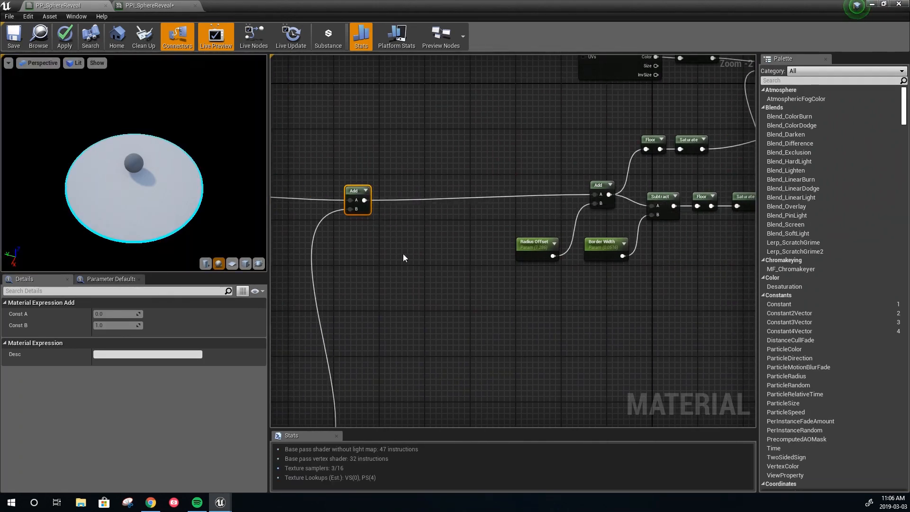
Set the Ripple Strength parameter's default value to 1.
right_click_drag(396, 275, 524, 119)
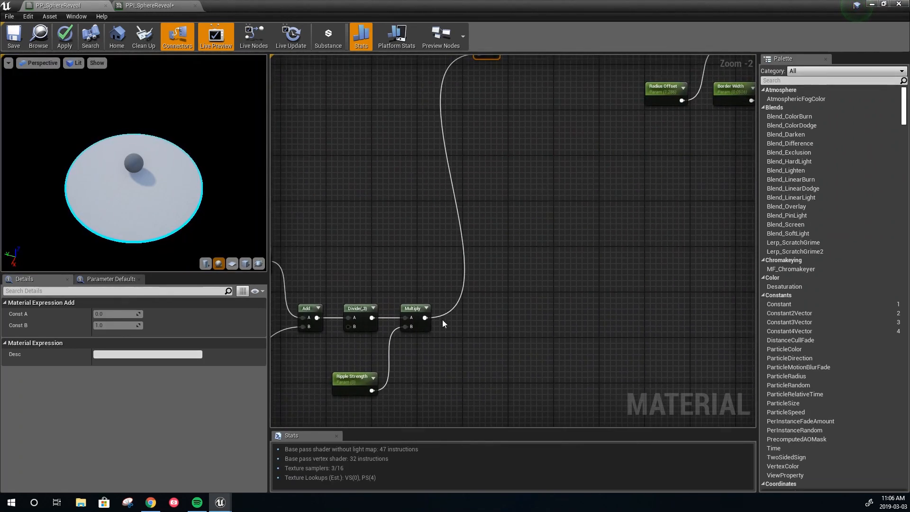
left_click(353, 379)
left_click(117, 368)
type("1")
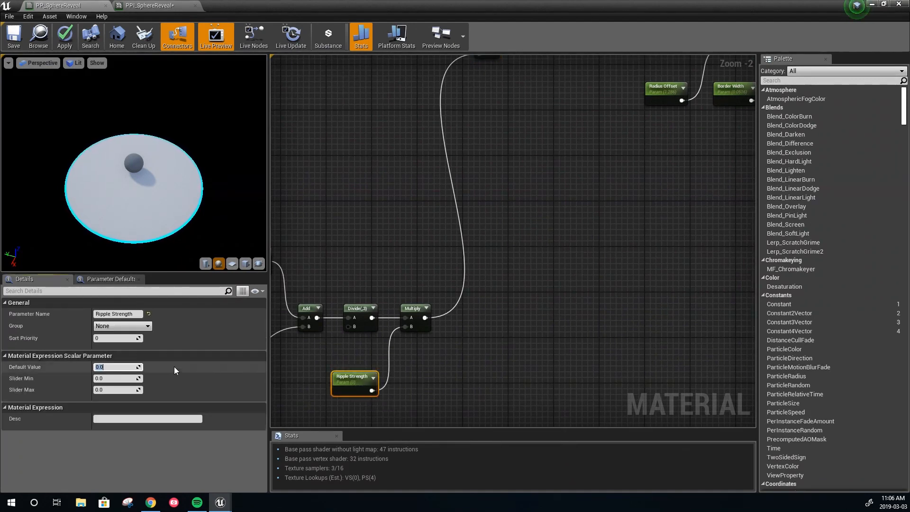
key("Return")
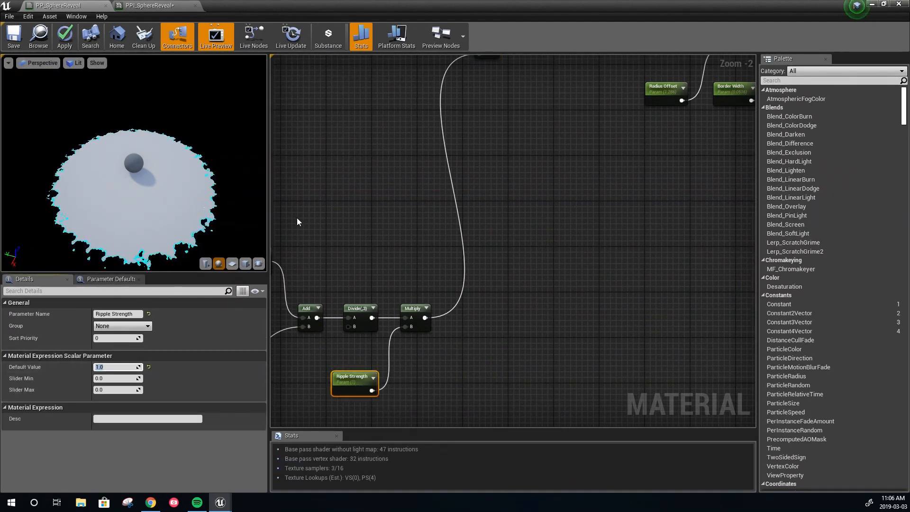
Save the material and, in the PPI_SphereReveal instance, adjust Radius Offset to -0.024773 and Y Offset to -798.757568.
right_click_drag(156, 223, 158, 227)
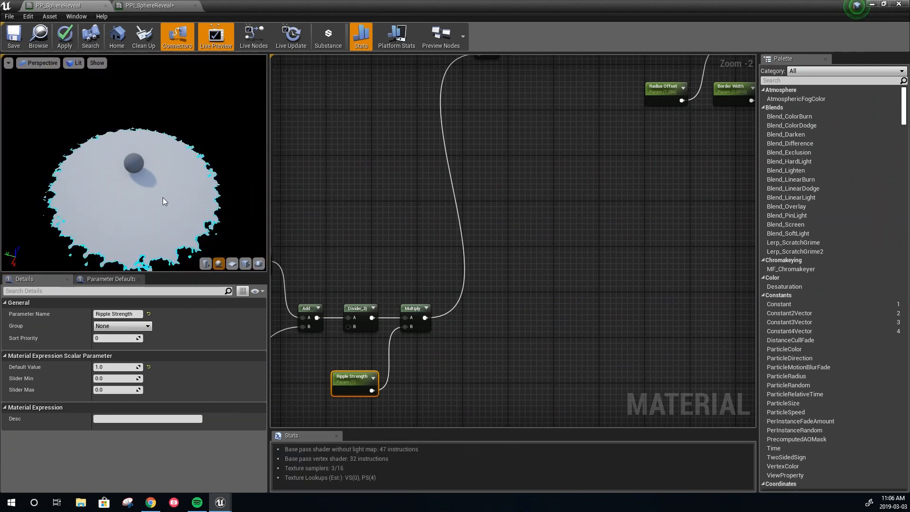
left_click_drag(157, 227, 108, 212)
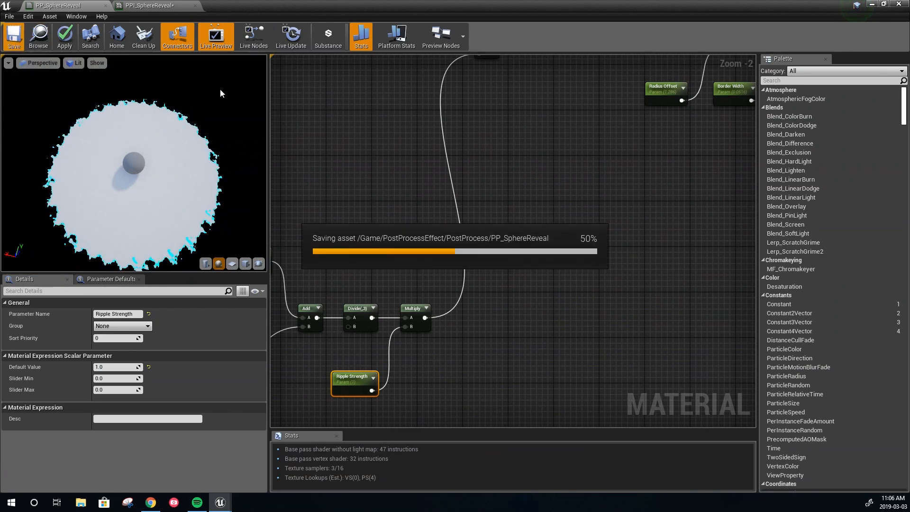
left_click(165, 6)
left_click_drag(239, 9, 847, 95)
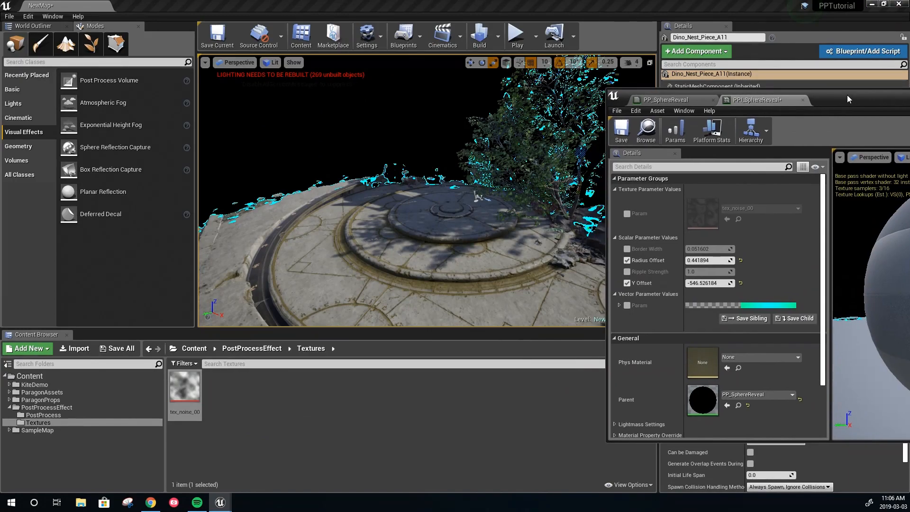
left_click_drag(712, 287, 695, 261)
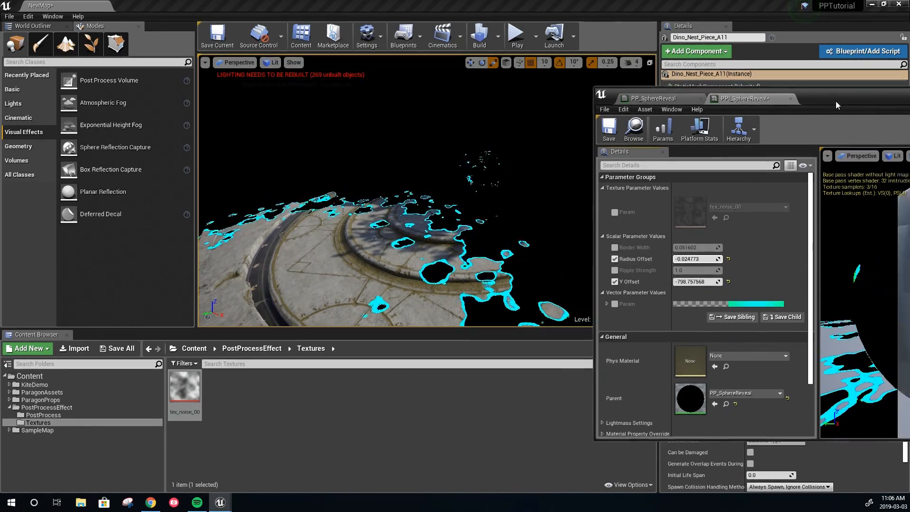
Save the PPI_SphereReveal instance and return to the PP_SphereReveal material in a maximized editor window.
left_click_drag(835, 101, 485, 121)
left_click(276, 159)
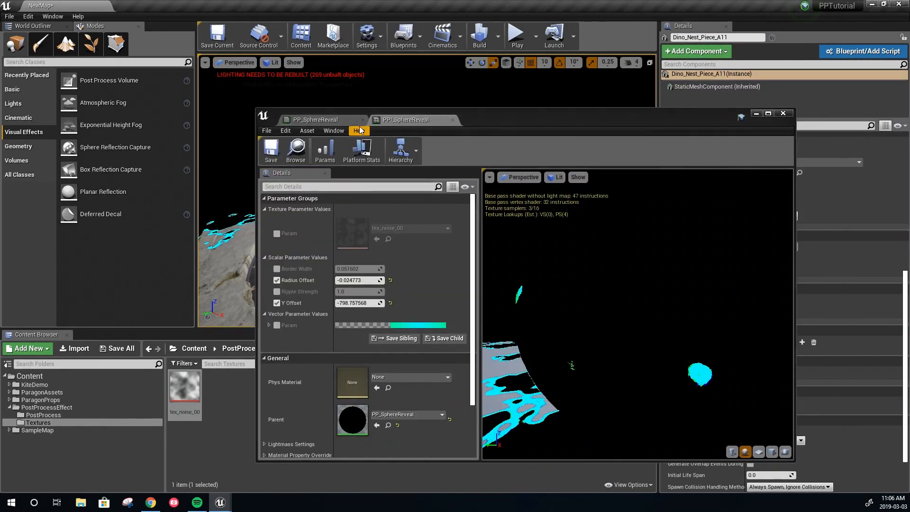
left_click(322, 119)
double_click(514, 117)
Move the material output node farther away and shift the Radius Offset, border and Lerp node group closer to the ripple Add.
scroll(504, 209, "down", 4)
right_click_drag(539, 178, 445, 227)
scroll(405, 224, "up", 1)
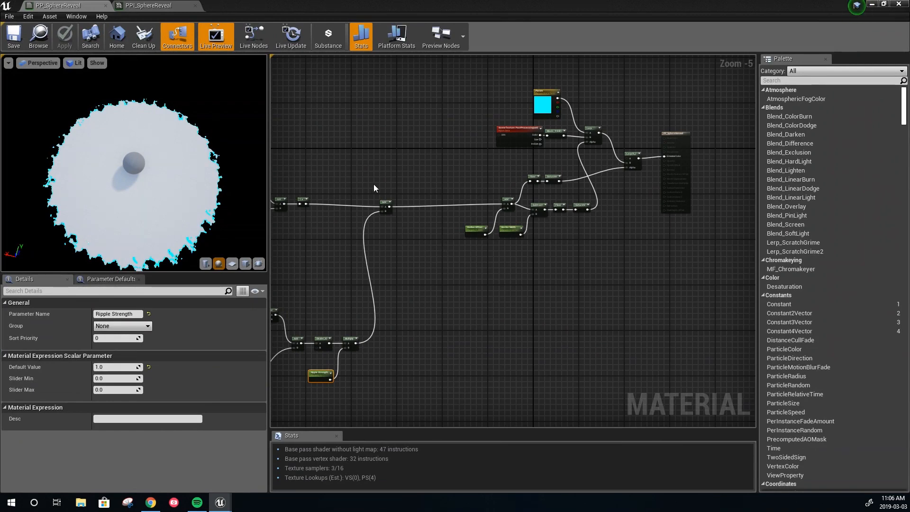
right_click_drag(344, 156, 329, 264)
right_click_drag(397, 277, 367, 224)
left_click_drag(636, 181, 673, 189)
left_click_drag(387, 123, 502, 218)
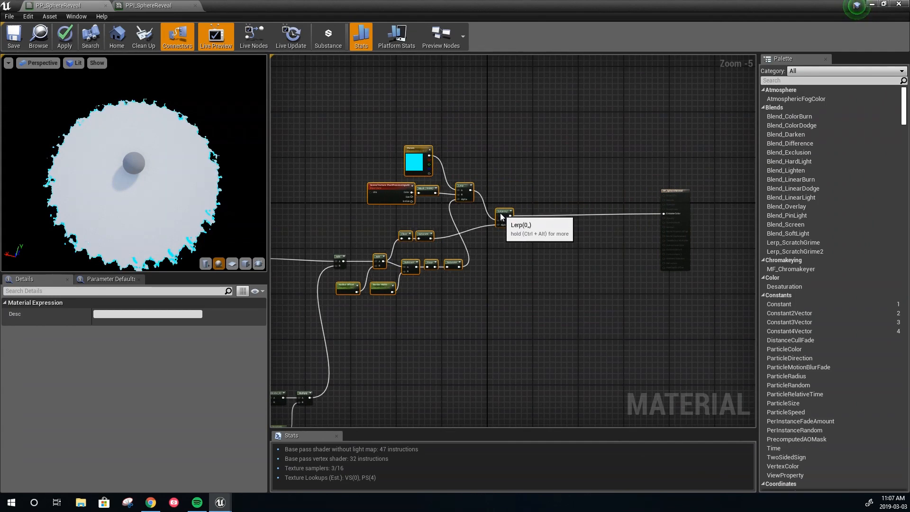
right_click_drag(412, 300, 723, 225)
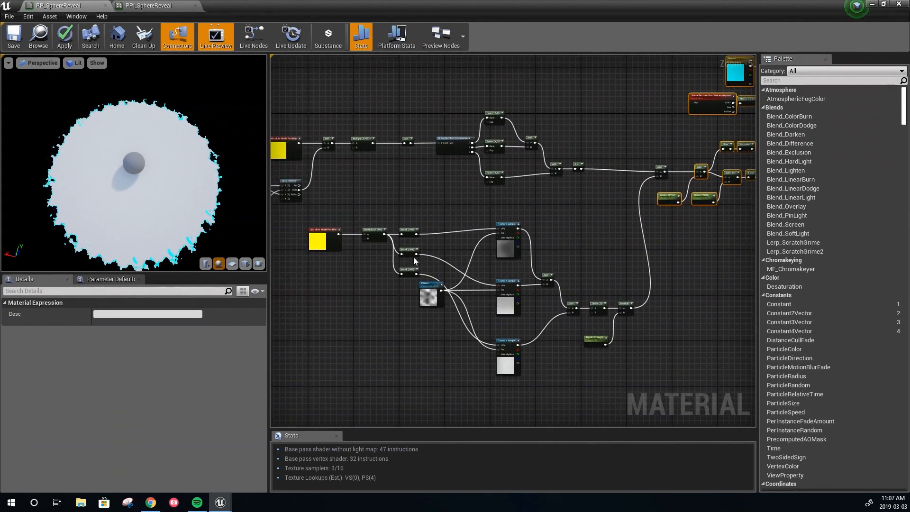
Arrange the ripple noise's world position, multiply, mask and texture parameter nodes compactly beside the three Texture Samples.
left_click_drag(327, 241, 335, 241)
left_click_drag(425, 301, 454, 335)
left_click(388, 302)
left_click_drag(426, 300, 403, 304)
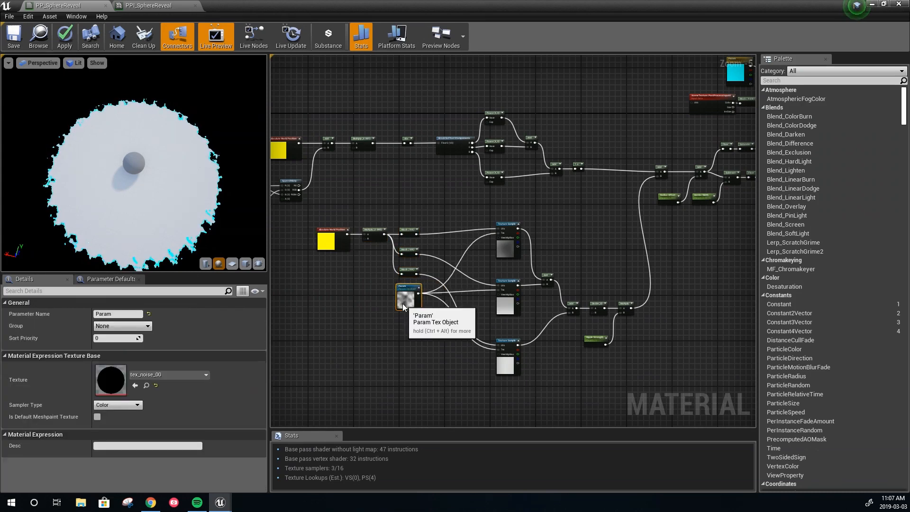
left_click_drag(338, 221, 456, 295)
left_click_drag(503, 351, 527, 386)
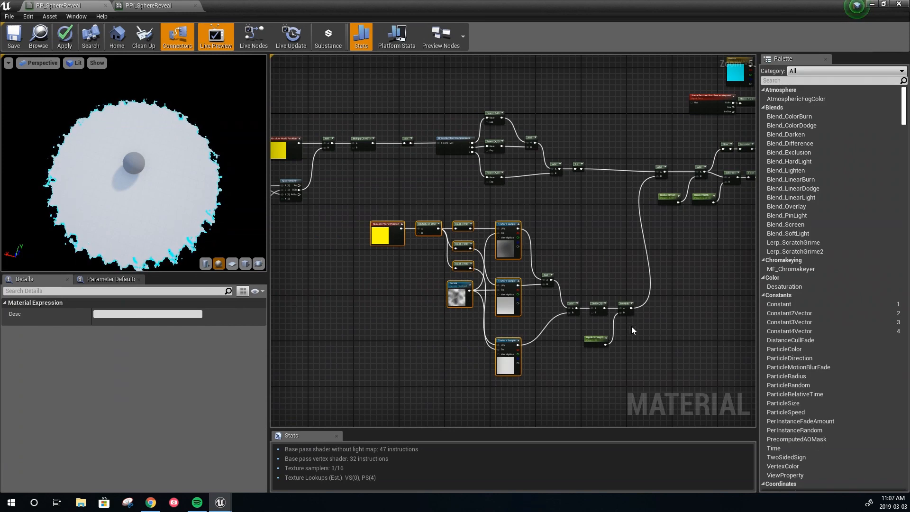
Select the entire ripple noise node group and shift it slightly farther from the ripple Add.
right_click_drag(593, 271, 542, 309)
left_click_drag(328, 252, 576, 411)
left_click_drag(574, 342, 542, 342)
Check the border's appearance in the level viewport and return to the colour and Lerp nodes of PP_SphereReveal.
right_click_drag(541, 342, 417, 291)
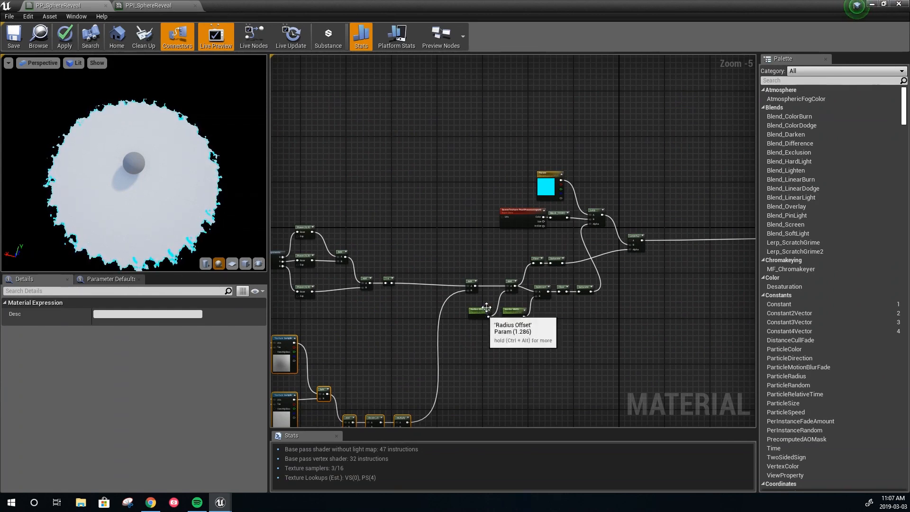
scroll(513, 269, "up", 1)
right_click_drag(488, 235, 418, 246)
left_click_drag(526, 5, 0, 52)
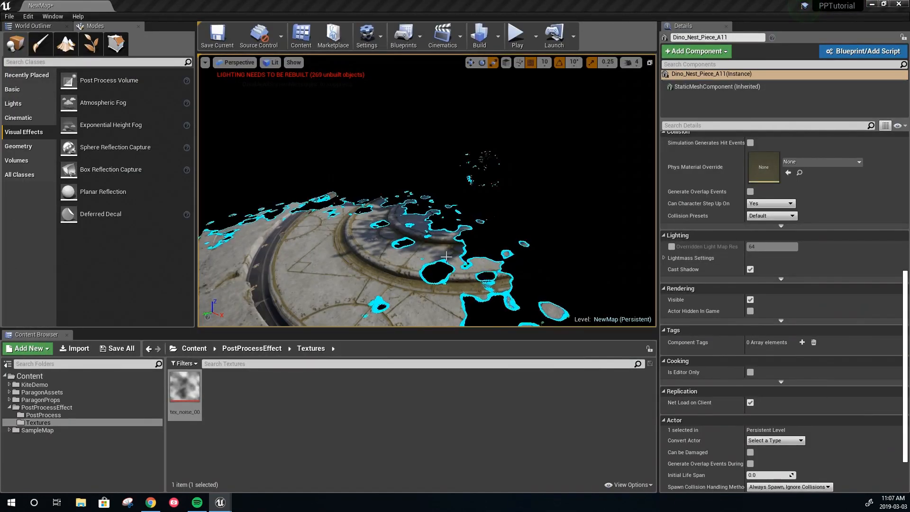
left_click_drag(0, 61, 325, 0)
scroll(367, 235, "up", 3)
right_click_drag(424, 234, 349, 228)
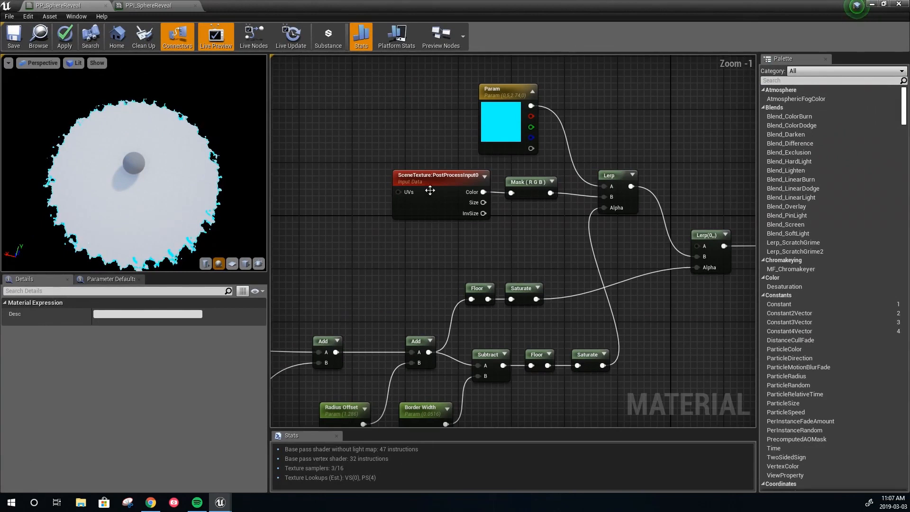
Set the material's post-process Blendable Location to Before Tonemapping.
left_click(430, 190)
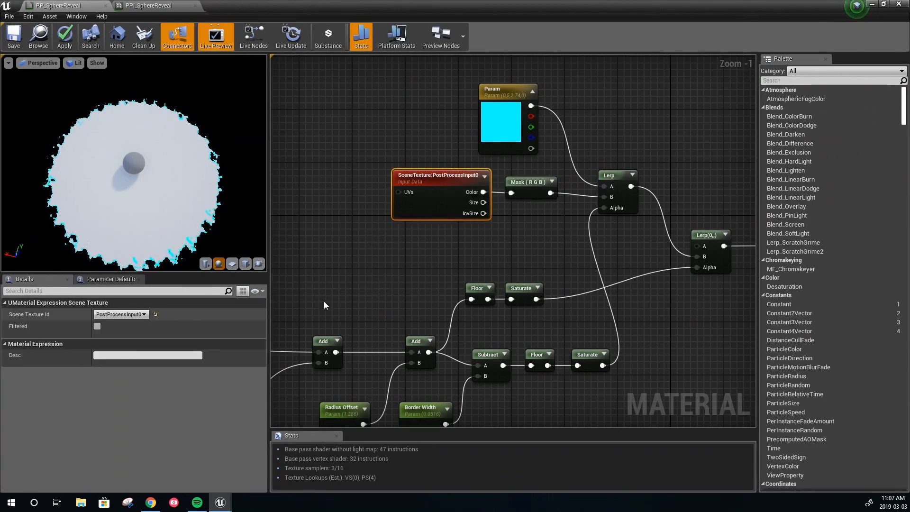
left_click(545, 255)
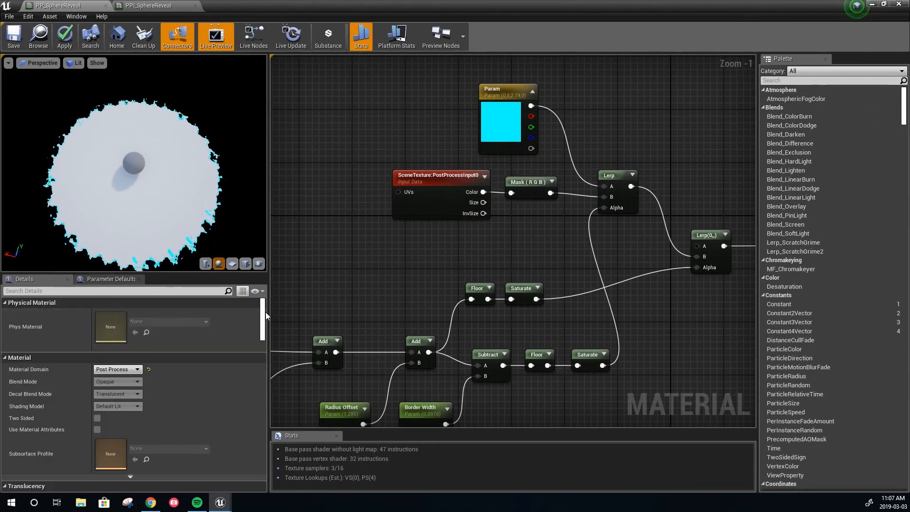
left_click_drag(264, 313, 260, 442)
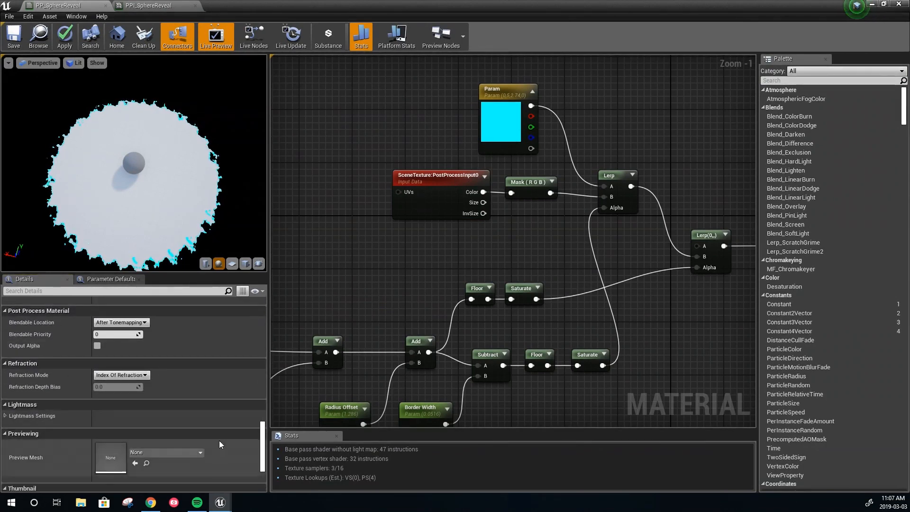
scroll(237, 432, "up", 2)
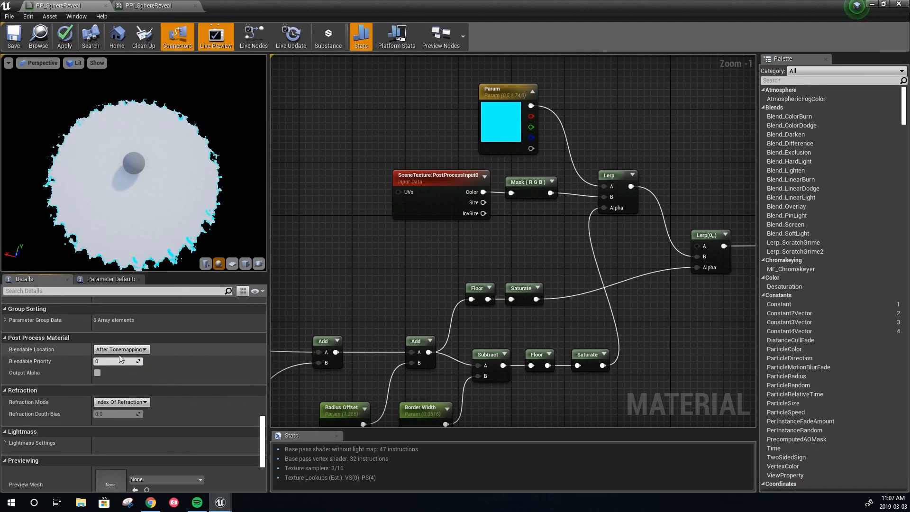
left_click(144, 351)
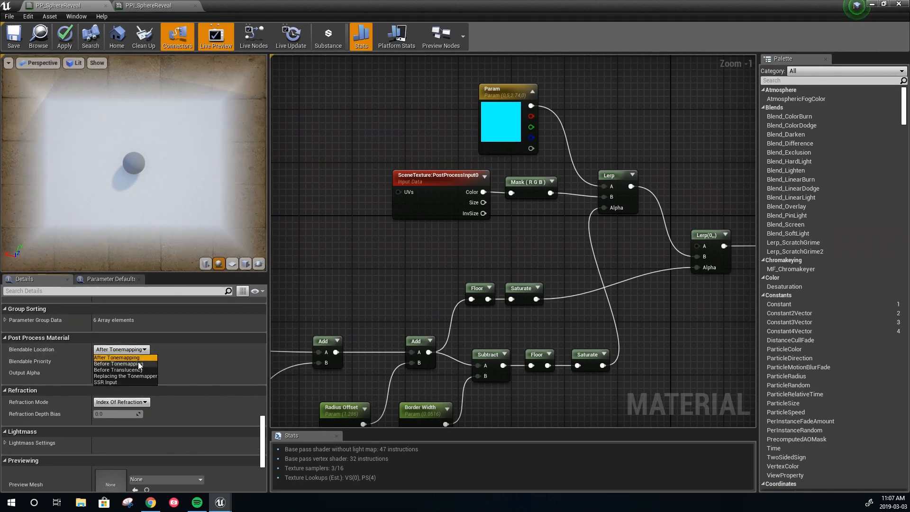
left_click(138, 363)
Apply and save the material, and inspect the border up close in the level viewport.
left_click(71, 31)
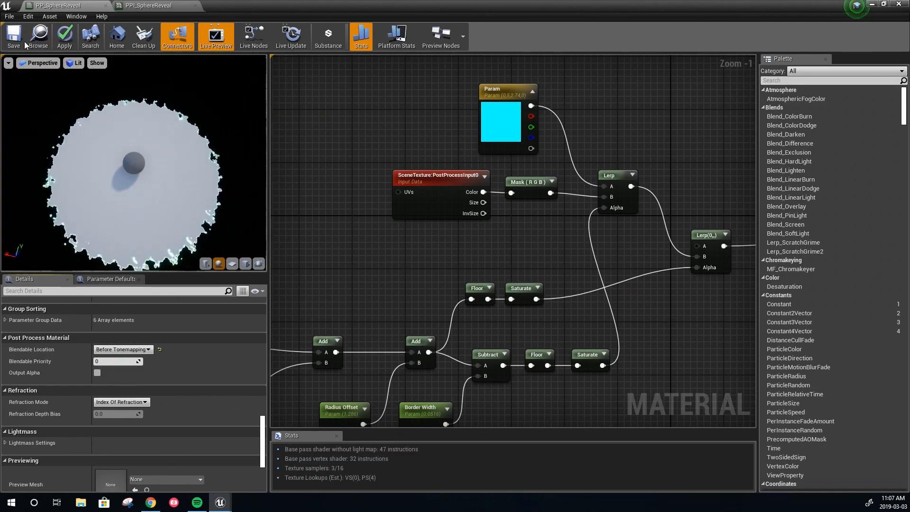
key("ctrl+s")
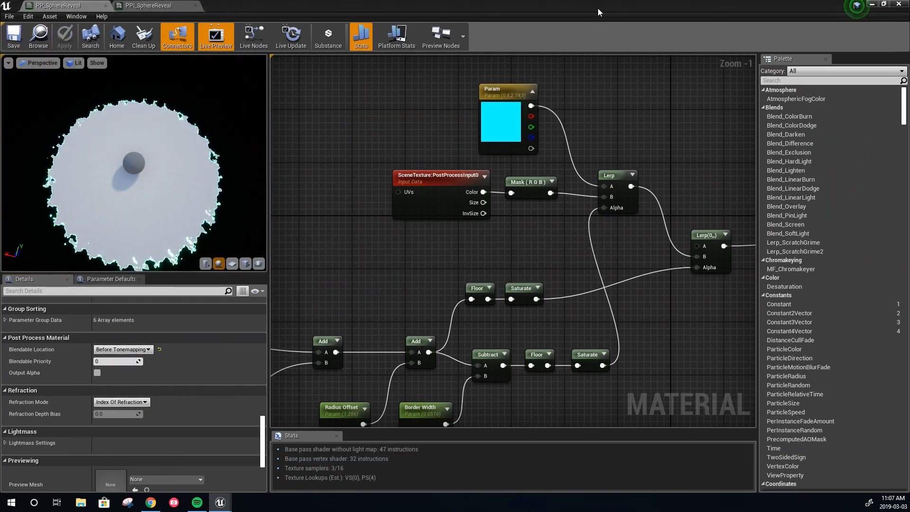
left_click_drag(654, 5, 0, 81)
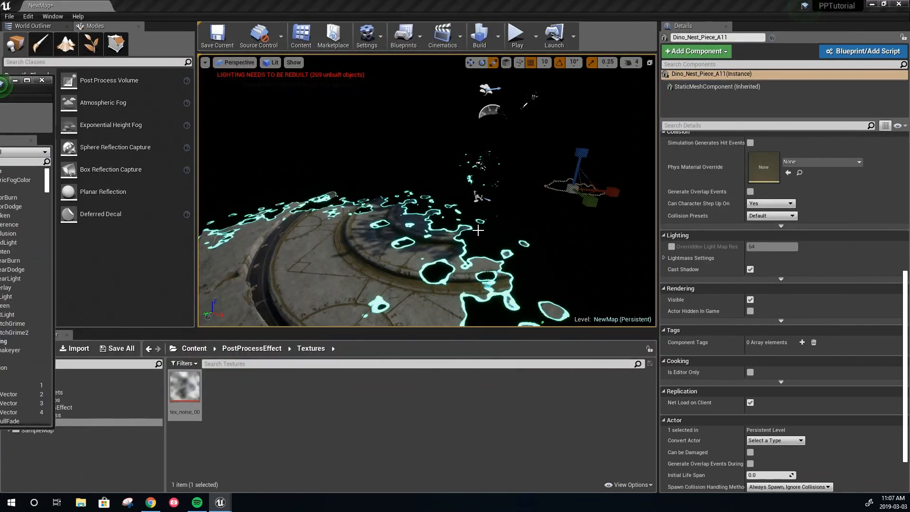
mouse_move(427, 189)
right_mouse_down()
mouse_move(448, 190)
mouse_move(424, 209)
mouse_move(423, 197)
right_mouse_up()
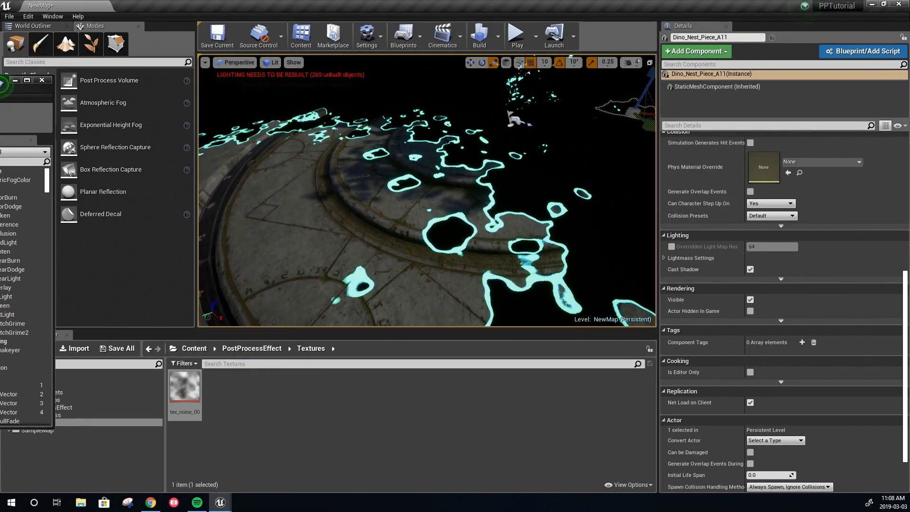
Brighten the border colour Param's default value to (0, 20, 11, 0) with the material window beside the viewport.
left_click_drag(3, 83, 246, 100)
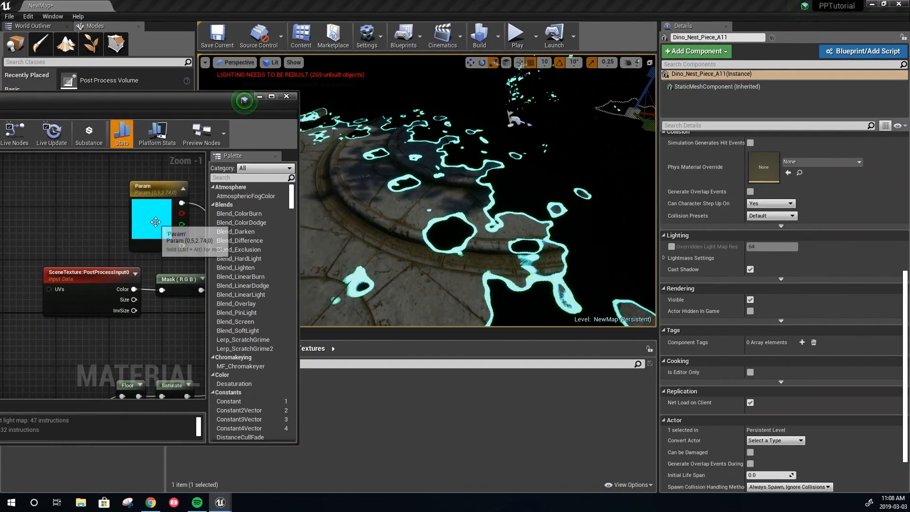
left_click(244, 99)
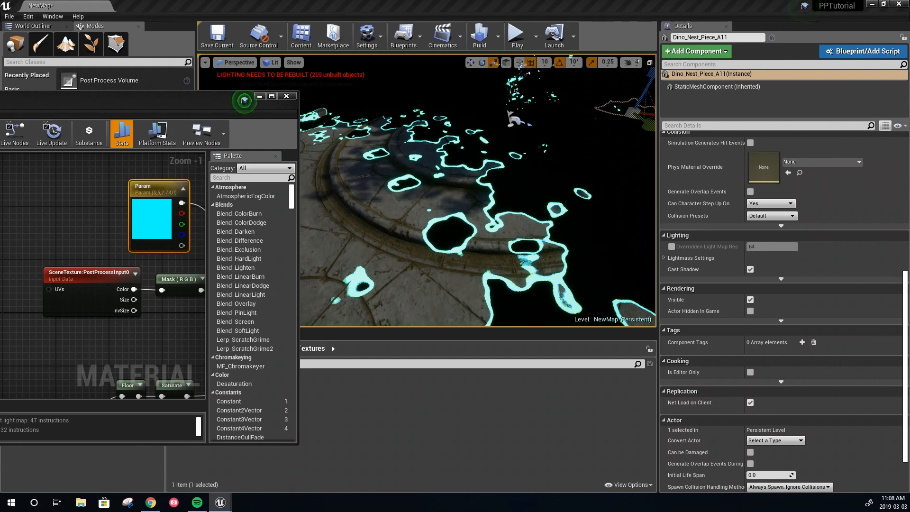
key("Return")
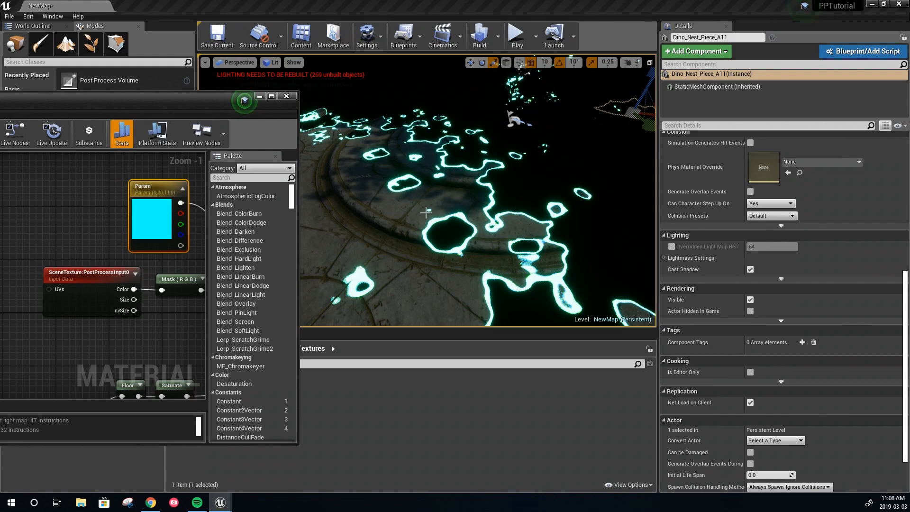
In the PPI_SphereReveal instance, override the vector Param and set its colour Value to 20.
left_click_drag(167, 100, 504, 151)
left_click(283, 152)
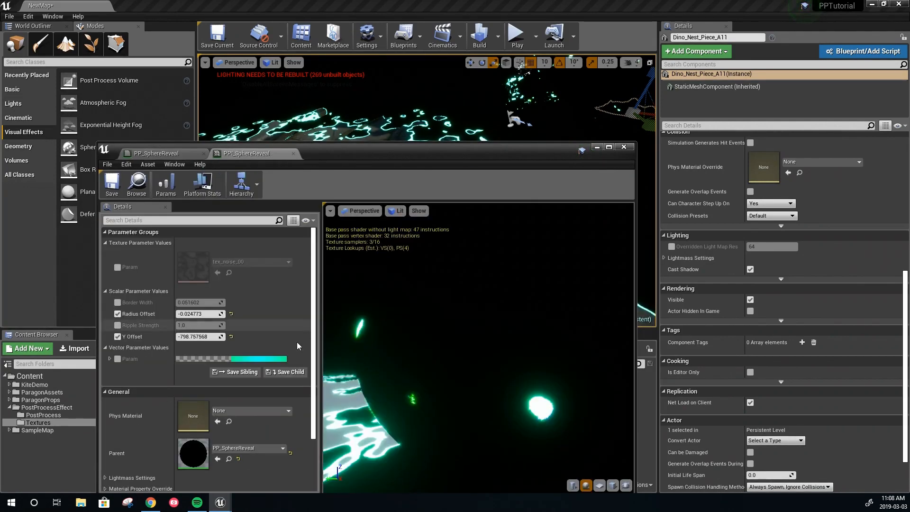
left_click(117, 359)
left_click(195, 360)
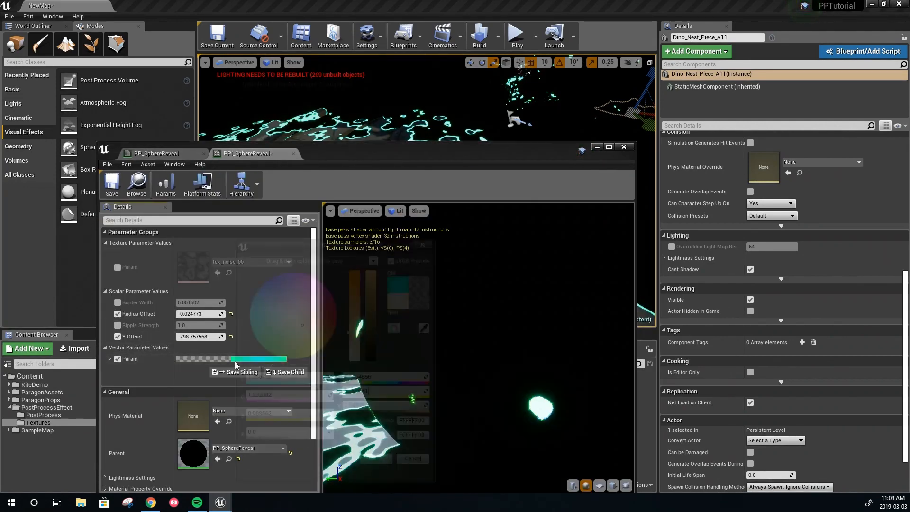
left_click(389, 412)
type("20")
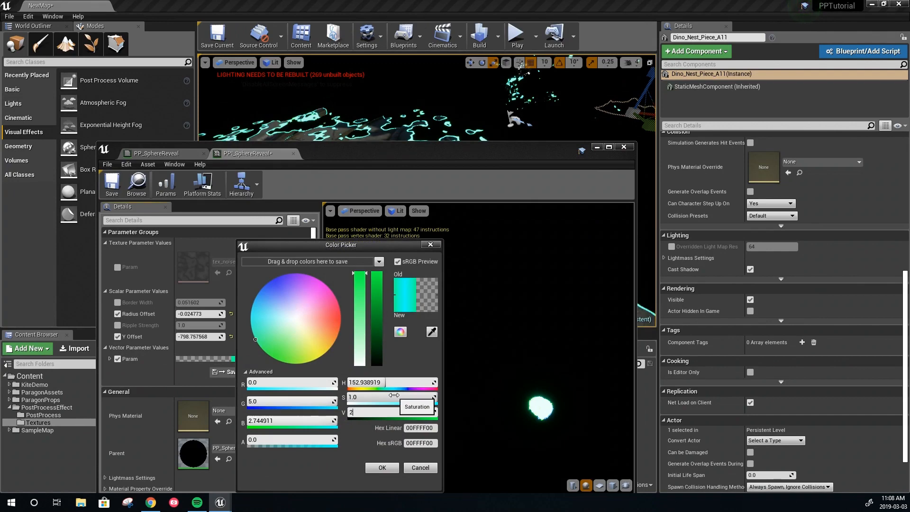
key("Return")
left_click(382, 468)
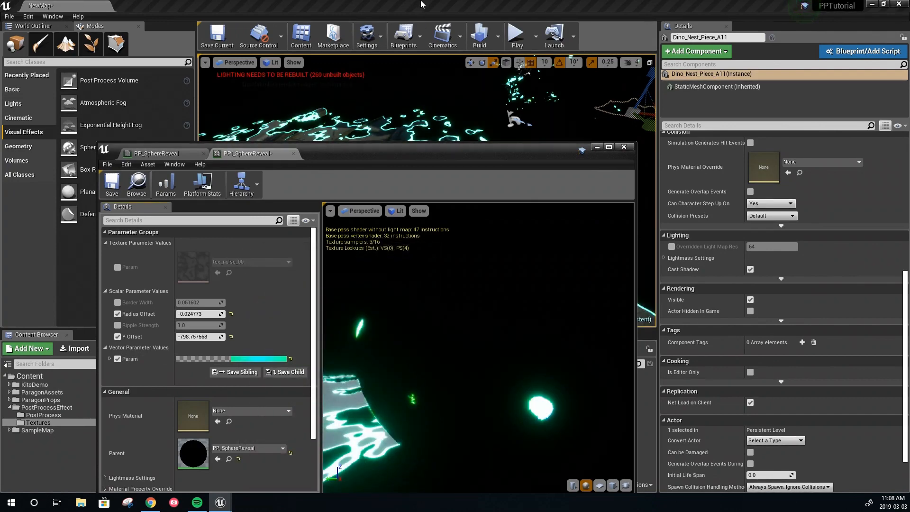
Move the instance window clear of the viewport and set the vector Param's colour Value to 1.
left_click_drag(428, 147, 826, 145)
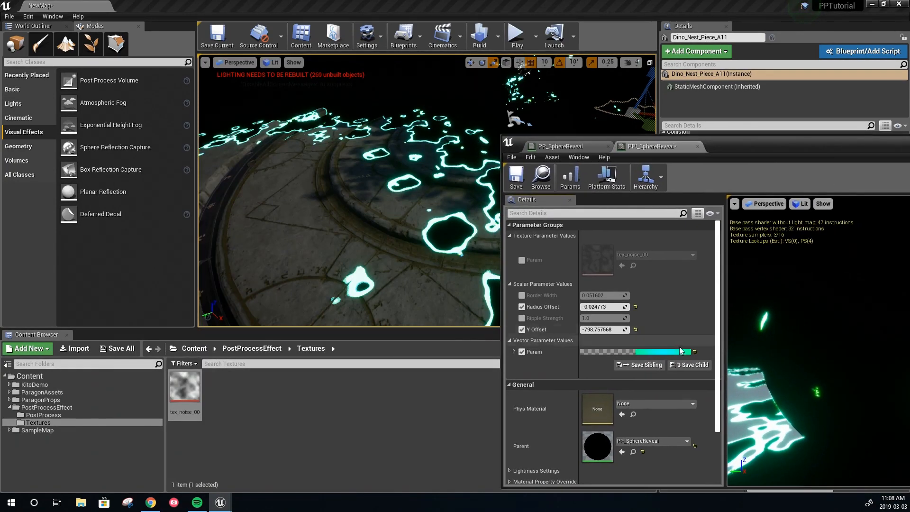
left_click(678, 352)
left_click(816, 412)
type("1")
key("Return")
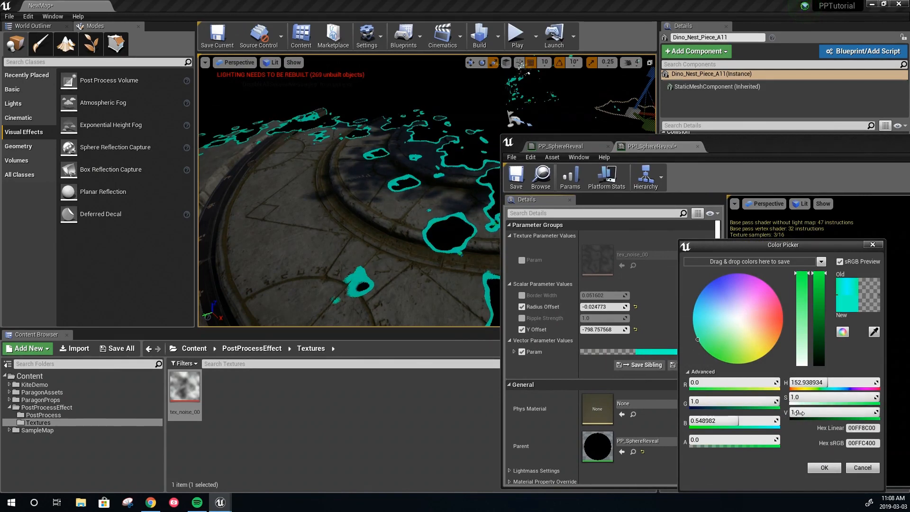
Try colour Values of 50, 100 and 500 for the border and compare the glow in the level.
left_click(819, 413)
type("50")
key("Return")
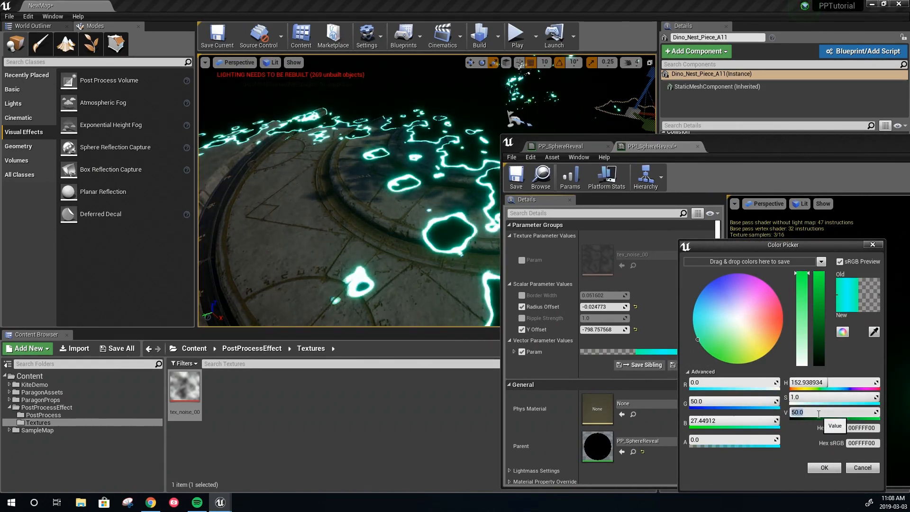
key("Return")
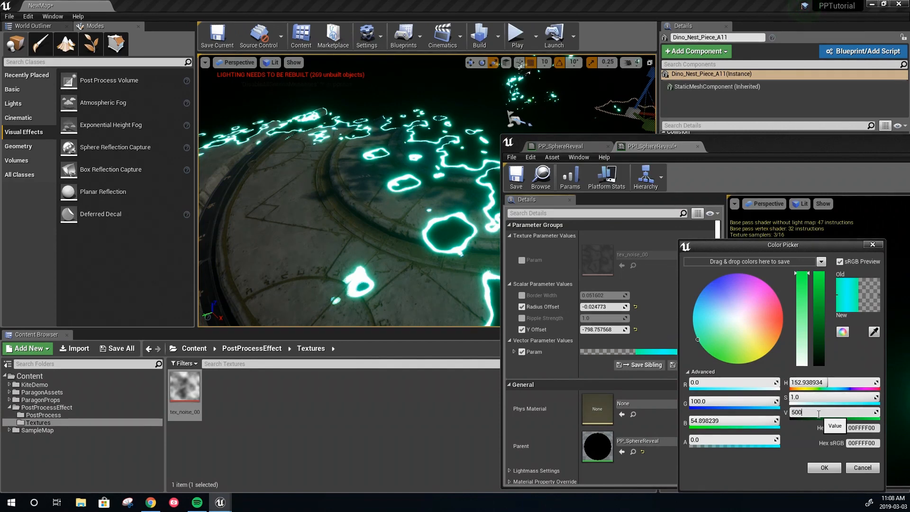
key("Return")
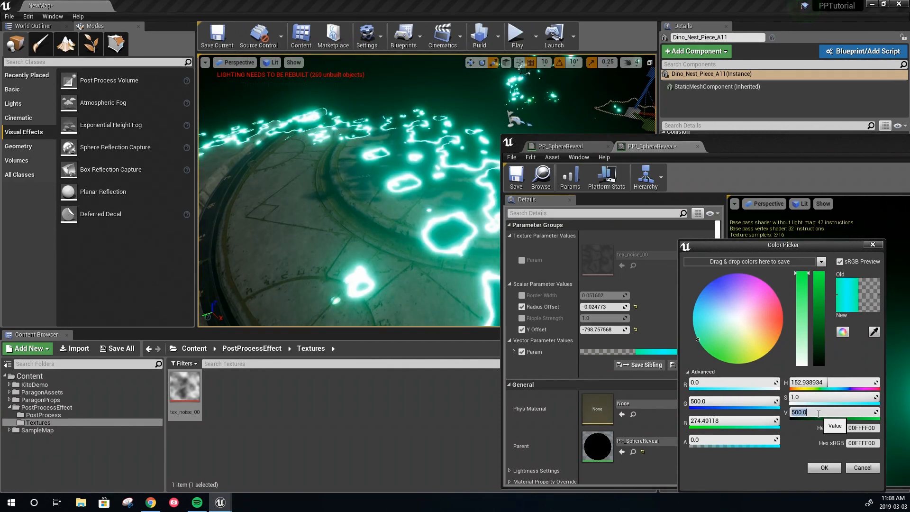
Set the border colour's Value to 20 and finally 50, confirm the colour, and maximize the instance editor.
type("20")
key("Return")
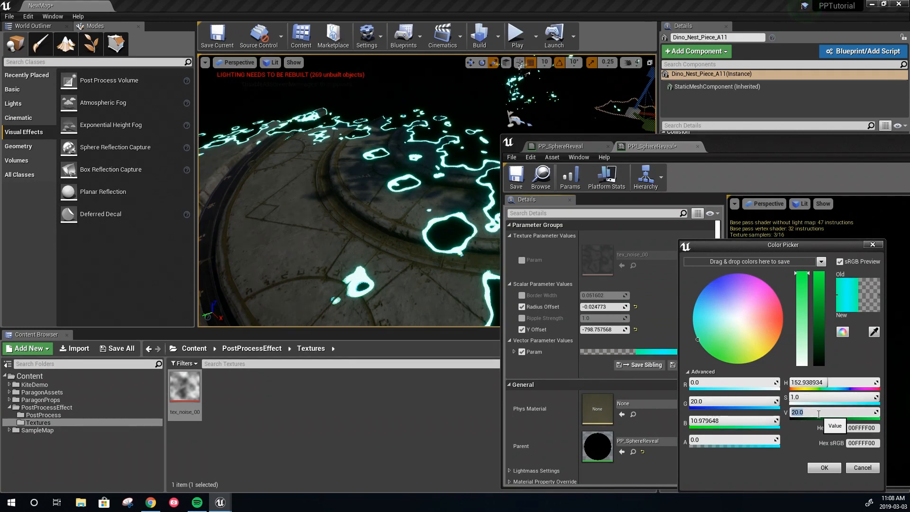
key("Return")
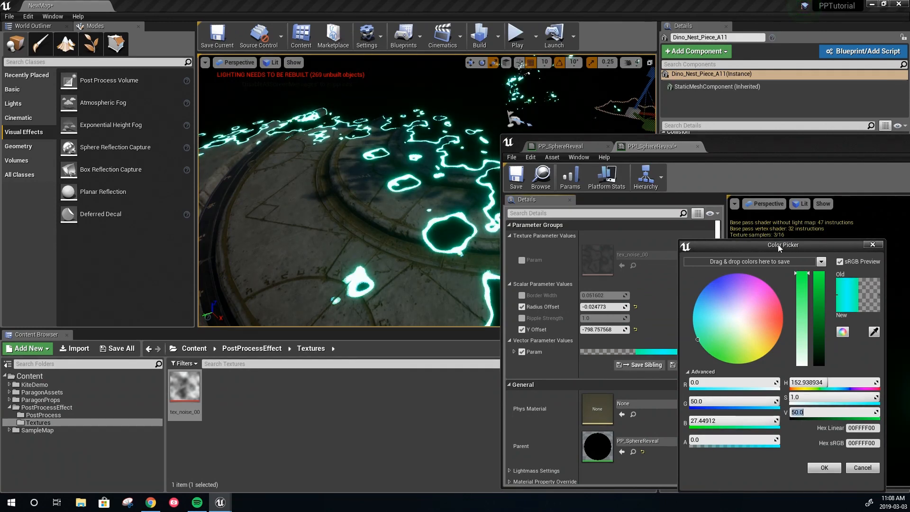
left_click_drag(756, 145, 474, 79)
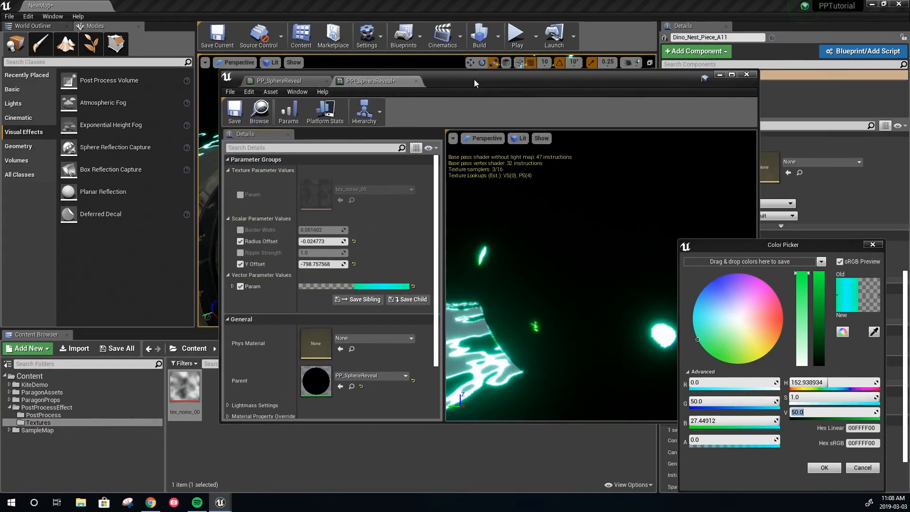
double_click(474, 79)
left_click(824, 468)
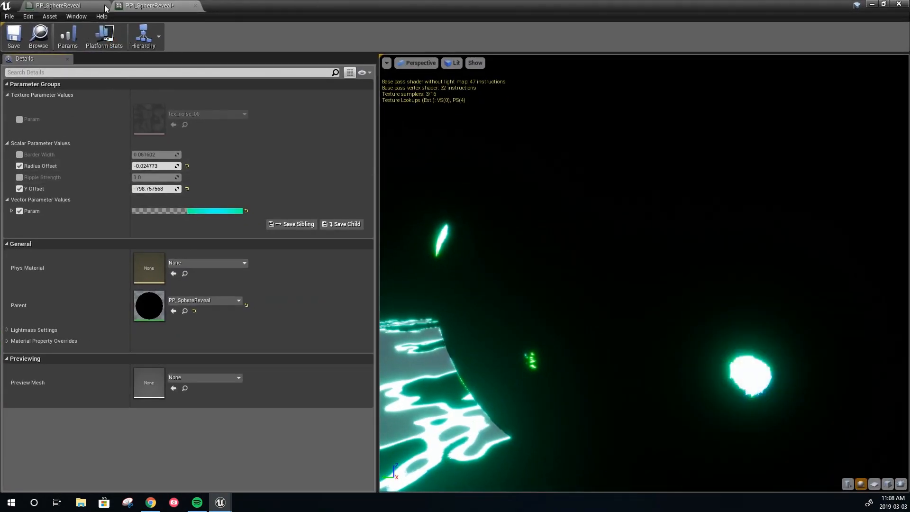
Return to the PP_SphereReveal material and review its node graph from the world position nodes to the material output.
left_click(64, 6)
scroll(445, 299, "down", 4)
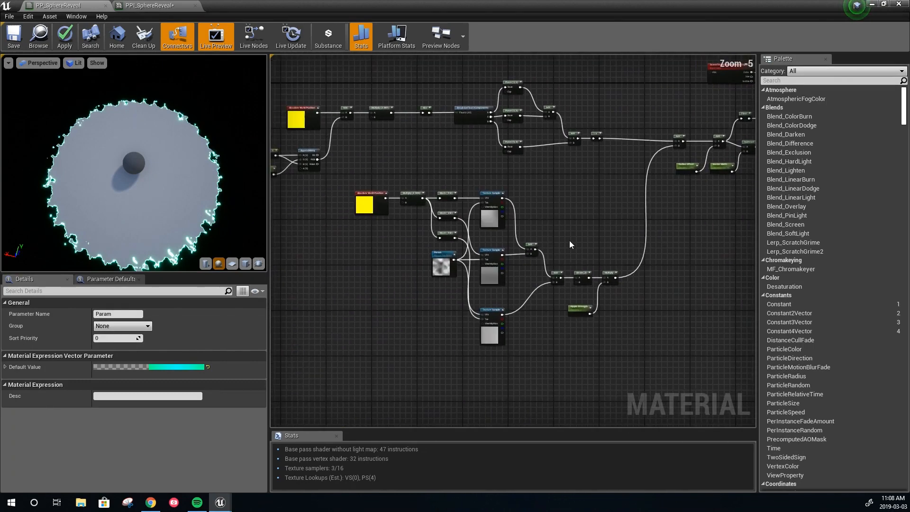
right_click_drag(571, 206, 503, 237)
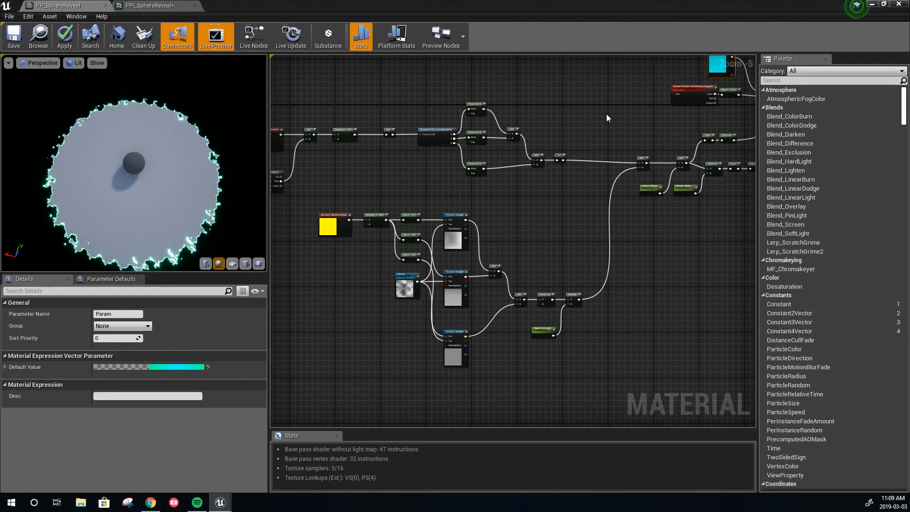
right_click_drag(619, 115, 387, 185)
scroll(445, 174, "up", 1)
right_click_drag(425, 161, 563, 177)
right_click_drag(306, 174, 753, 155)
right_click_drag(384, 193, 664, 188)
right_click_drag(576, 261, 434, 249)
right_click_drag(511, 248, 332, 265)
right_click_drag(608, 172, 327, 209)
right_click_drag(557, 216, 427, 228)
Add an Absolute World Position node and place it above the border colour Param.
right_click(377, 122)
type("world")
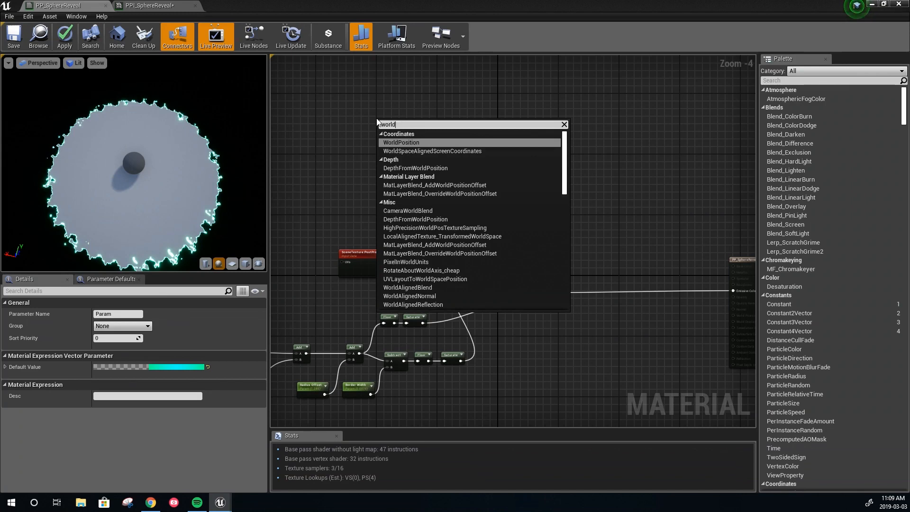
left_click(414, 141)
scroll(460, 196, "up", 3)
right_click_drag(362, 131, 398, 168)
left_click(381, 105)
left_click_drag(360, 109, 352, 138)
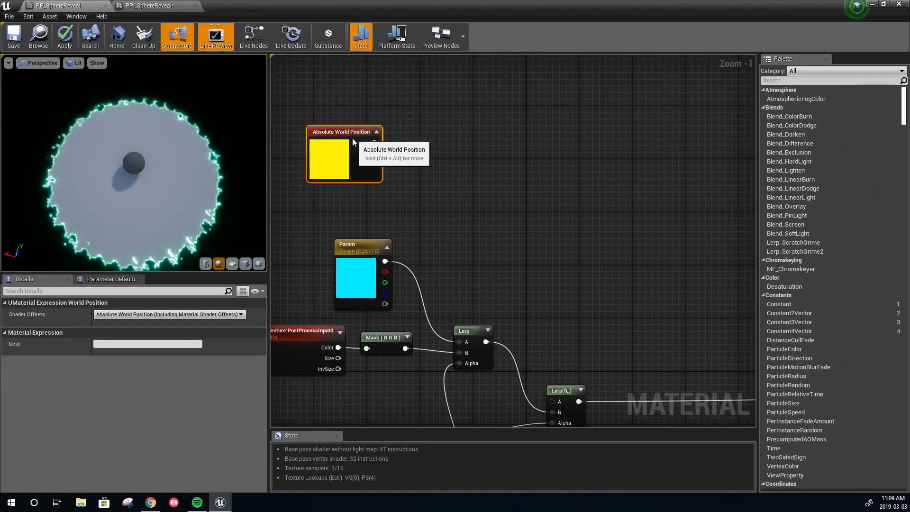
Add a Sine node beside the Absolute World Position node and move the world position node farther away from it.
right_click(450, 149)
type("sine")
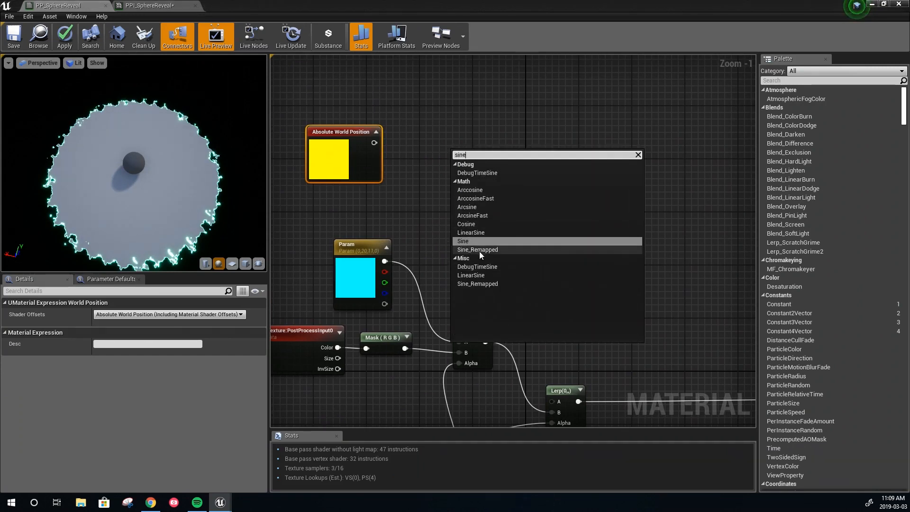
left_click(467, 241)
right_click_drag(425, 207, 532, 222)
left_click_drag(441, 184, 340, 189)
right_click_drag(449, 214, 539, 212)
left_click_drag(436, 175, 376, 161)
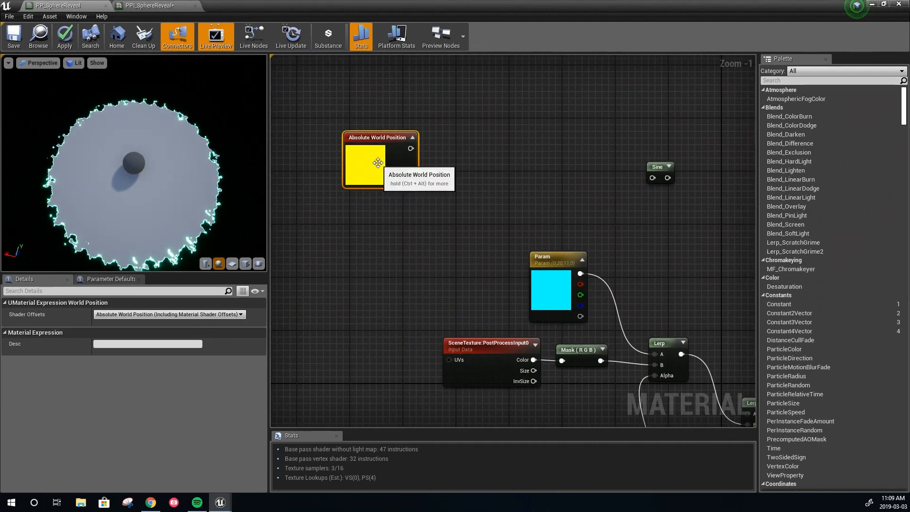
Add a BreakOutFloat3Components node and feed the Absolute World Position output into its Float3 input.
right_click(514, 185)
type("com")
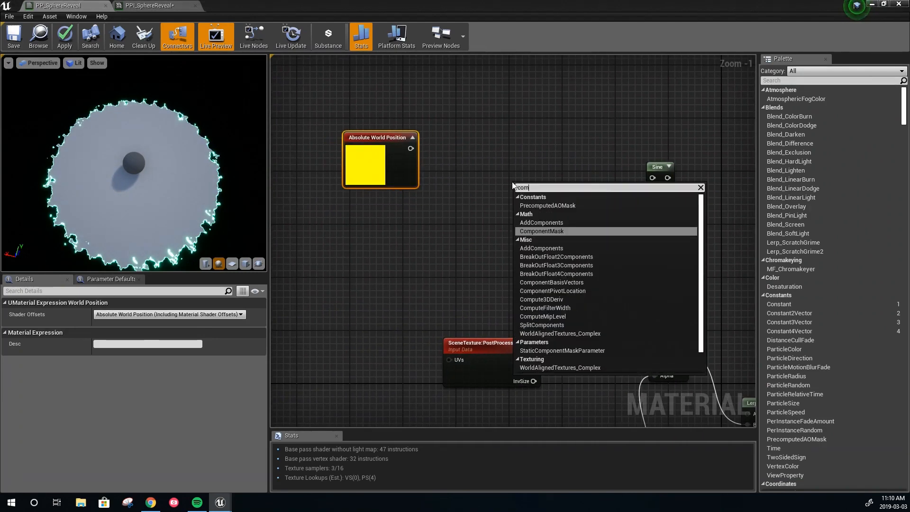
right_click(475, 180)
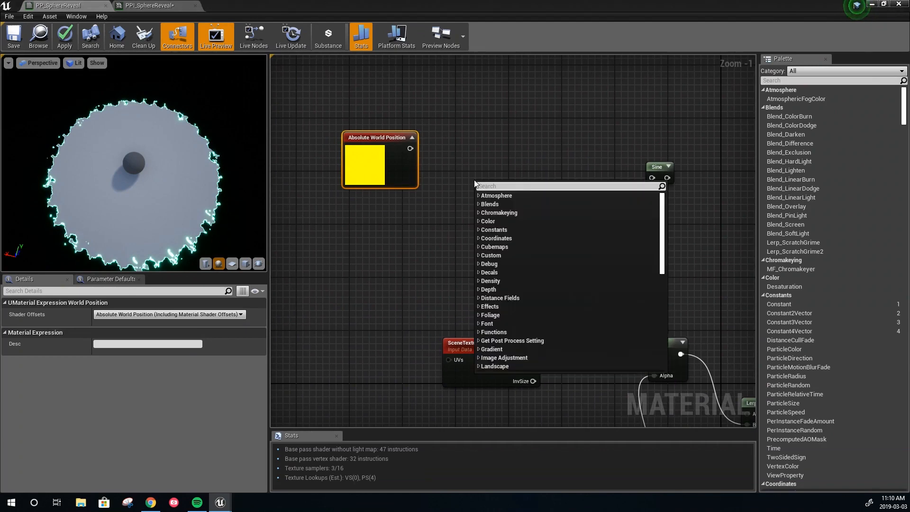
type("break")
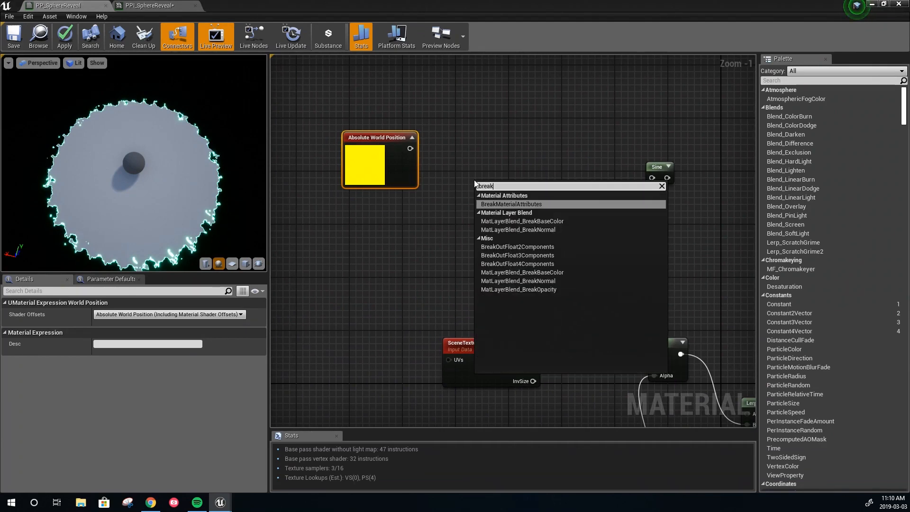
left_click(559, 255)
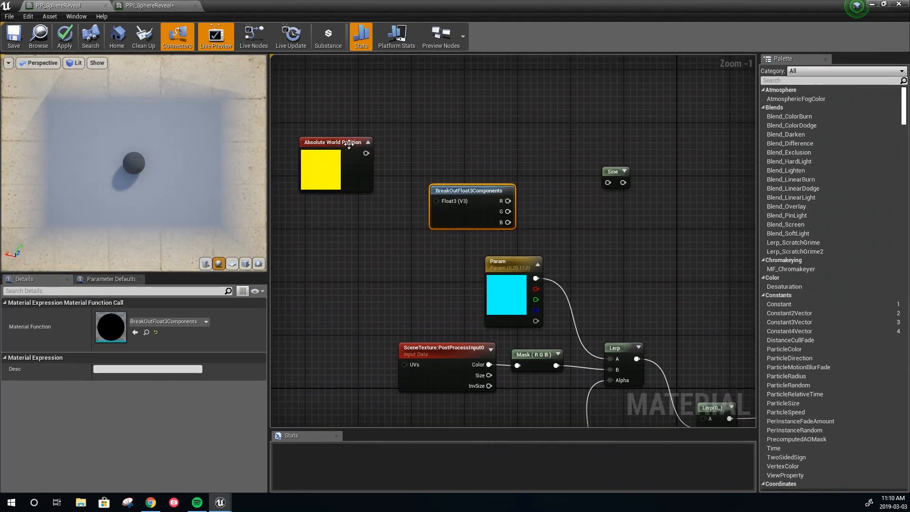
left_click_drag(365, 153, 436, 201)
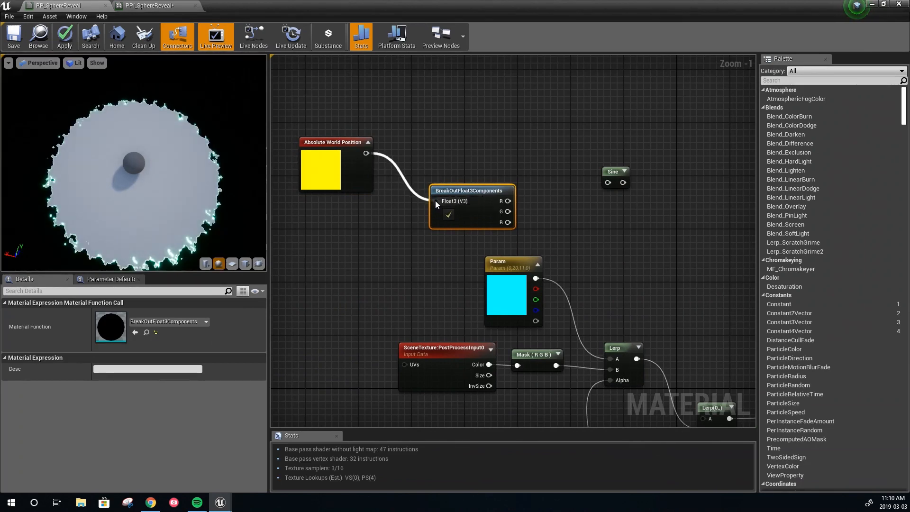
Line up the world position, BreakOutFloat3Components and Sine nodes in a row and connect the R output to the Sine input.
left_click_drag(355, 174, 308, 180)
left_click_drag(481, 194, 403, 153)
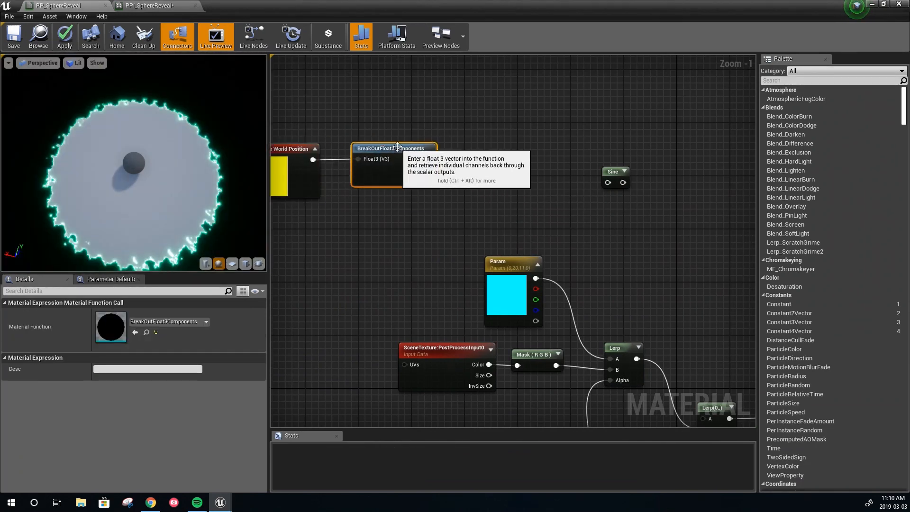
left_click_drag(429, 159, 476, 148)
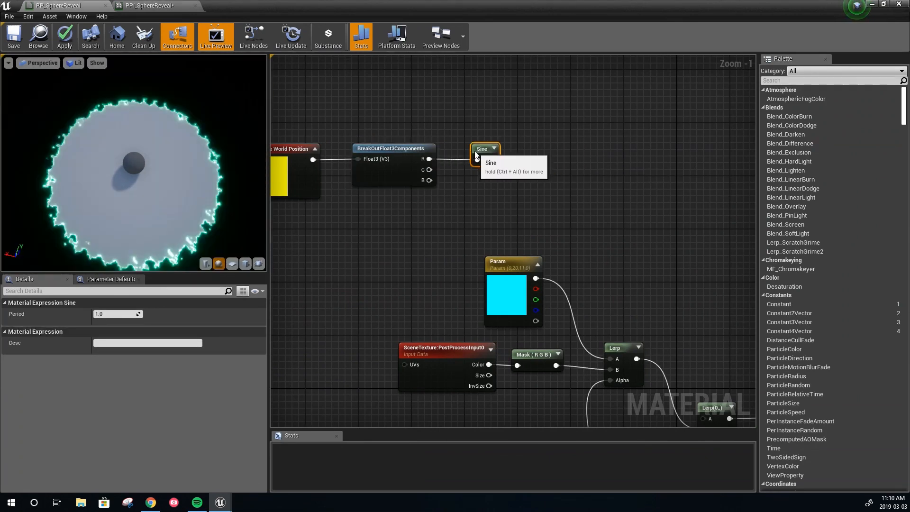
right_click_drag(545, 192, 492, 182)
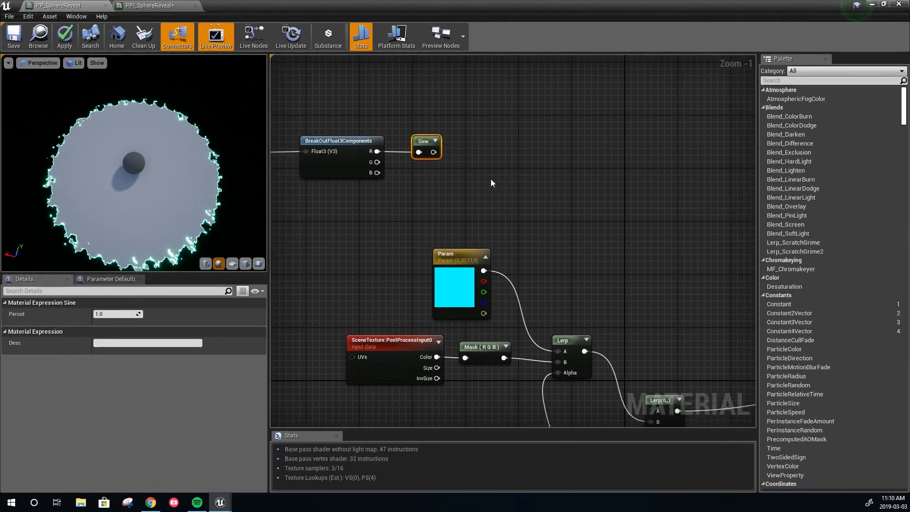
Add a ConstantBiasScale node beside the Sine node and connect the Sine output to its input.
right_click(485, 151)
type("consta")
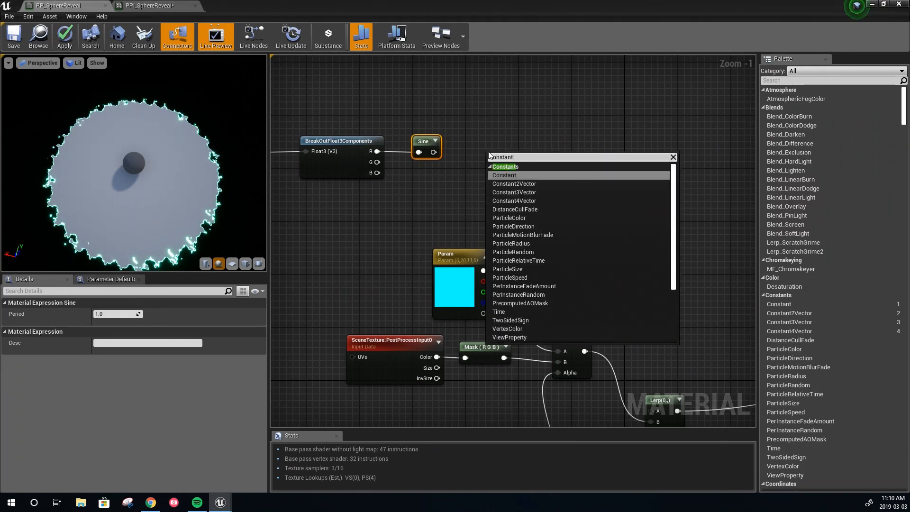
type("nt")
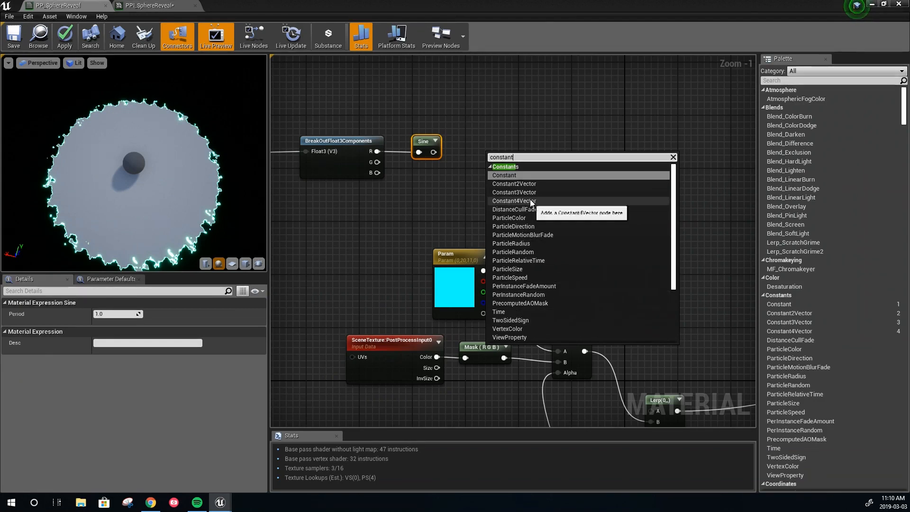
type("bias")
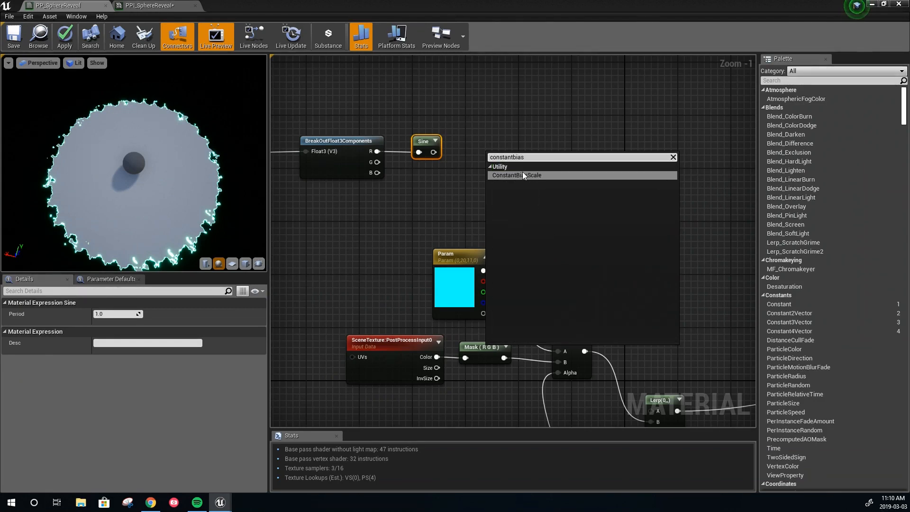
left_click(517, 177)
left_click_drag(507, 160, 494, 145)
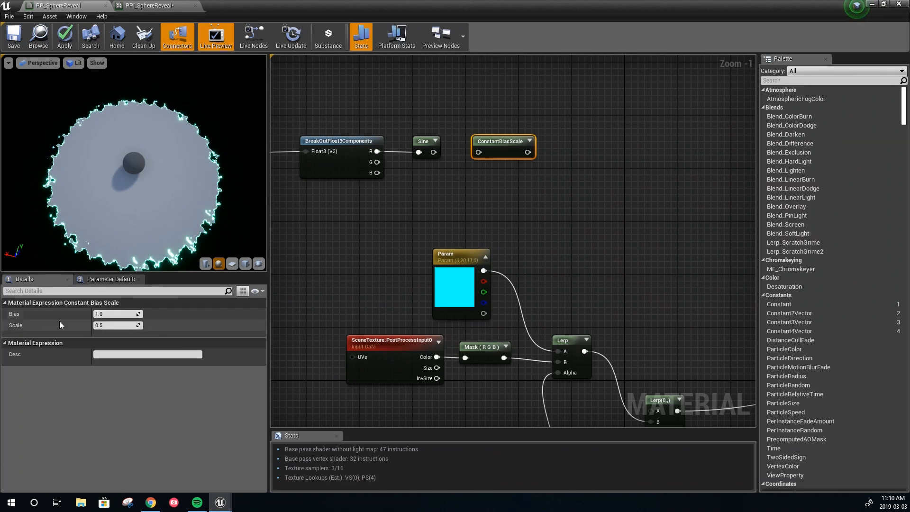
left_click_drag(433, 152, 479, 152)
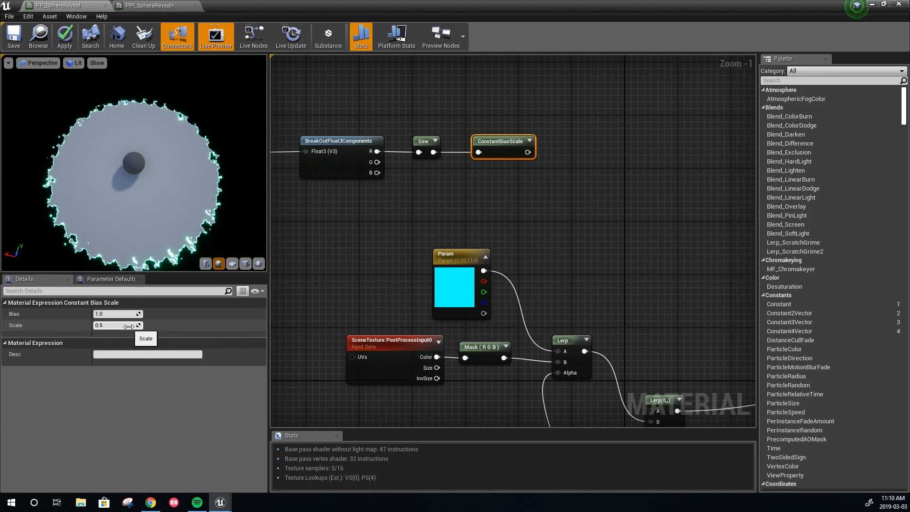
right_click_drag(558, 250, 423, 205)
right_click_drag(427, 166, 433, 170)
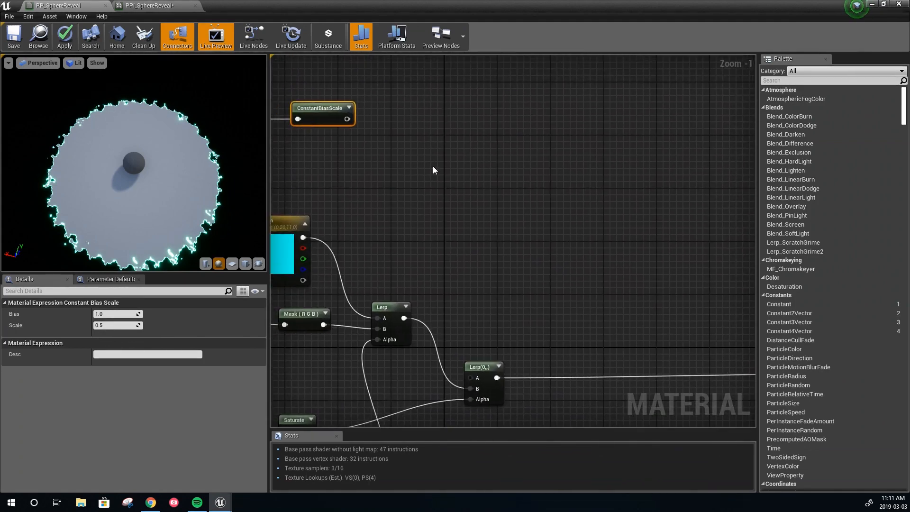
left_click(490, 145)
left_click_drag(503, 149, 401, 109)
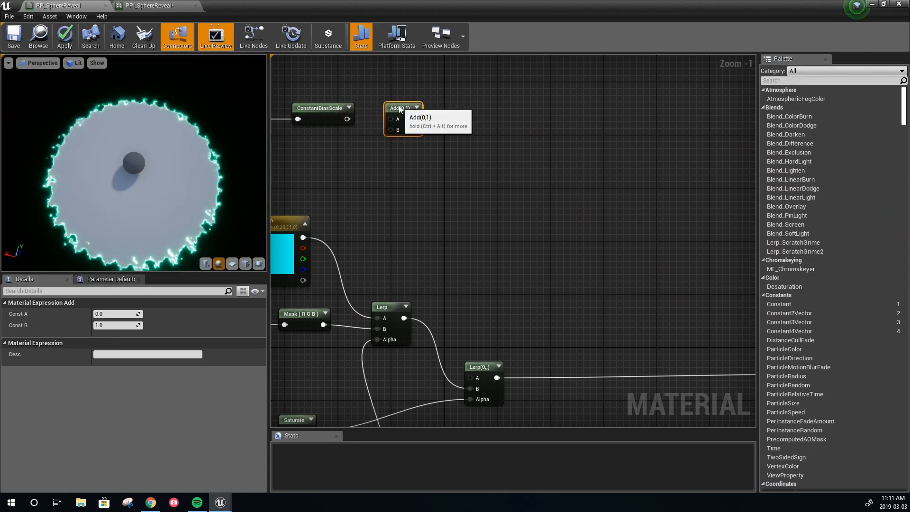
key("Delete")
Add a Round node fed by the ConstantBiasScale output.
right_click(426, 125)
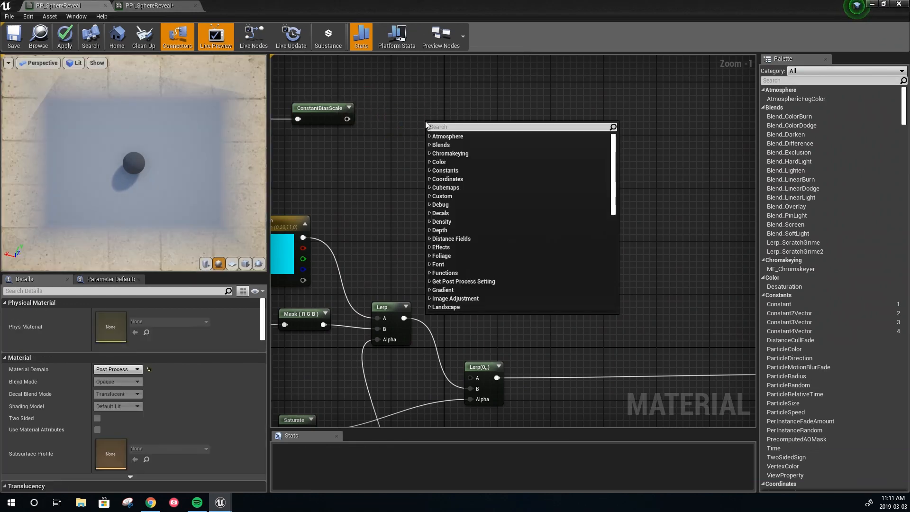
type("round")
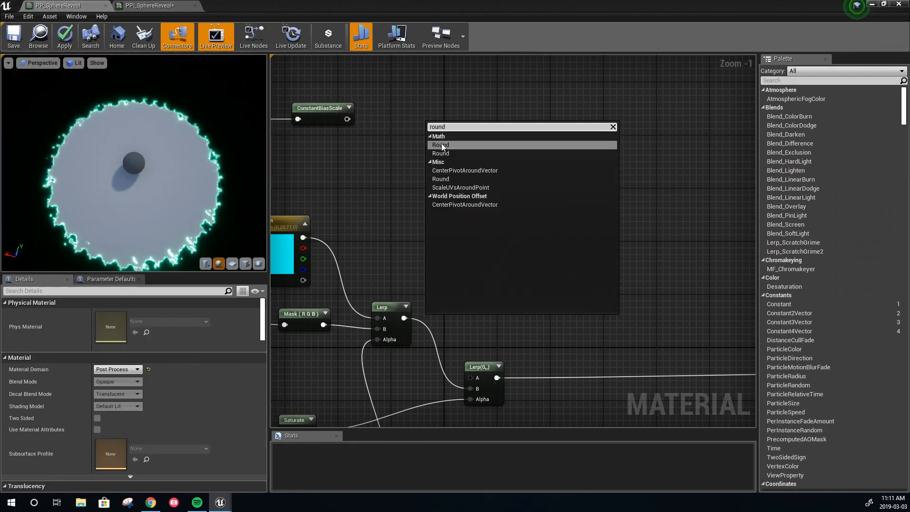
left_click(440, 144)
Create an Add node with Round in A and the final Lerp in B, and connect its output to the material's Emissive Color.
right_click_drag(602, 305, 485, 242)
left_click(475, 233)
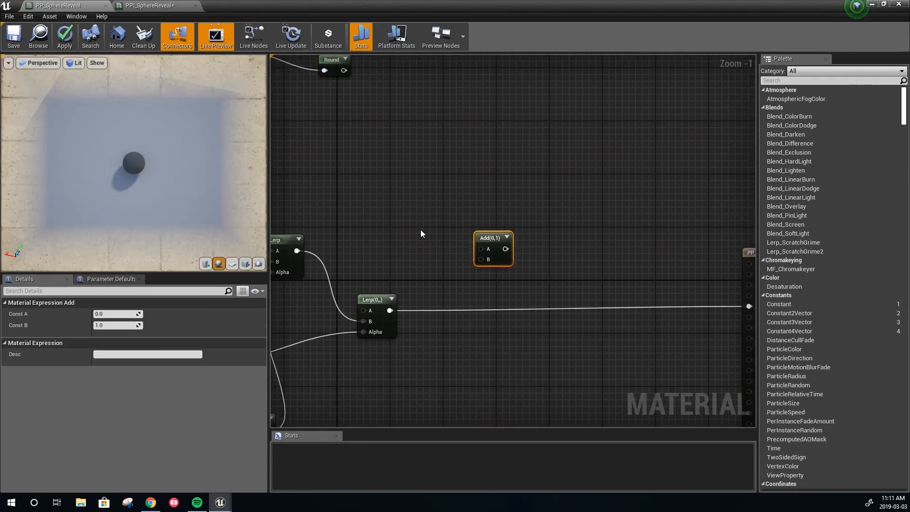
right_click_drag(425, 231, 520, 239)
left_click_drag(439, 78, 576, 256)
left_click_drag(485, 318, 577, 267)
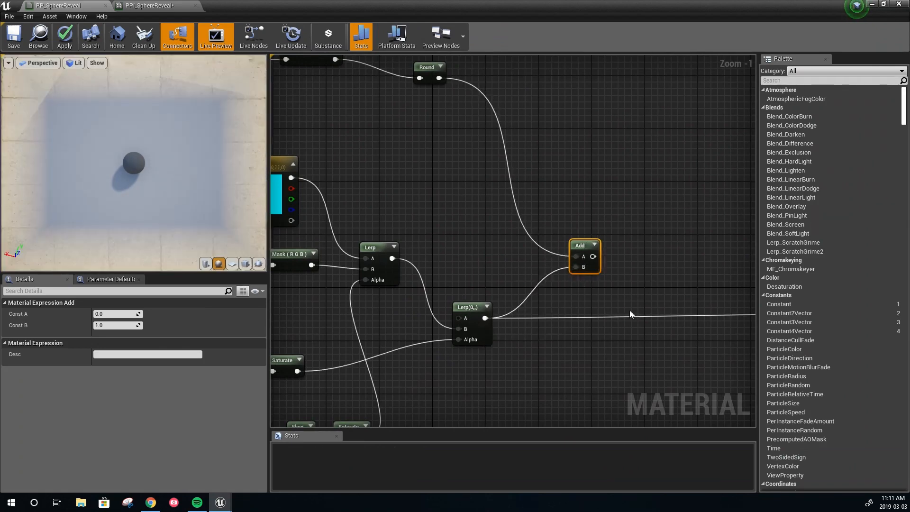
right_click_drag(634, 315, 459, 304)
left_click_drag(421, 249, 674, 305)
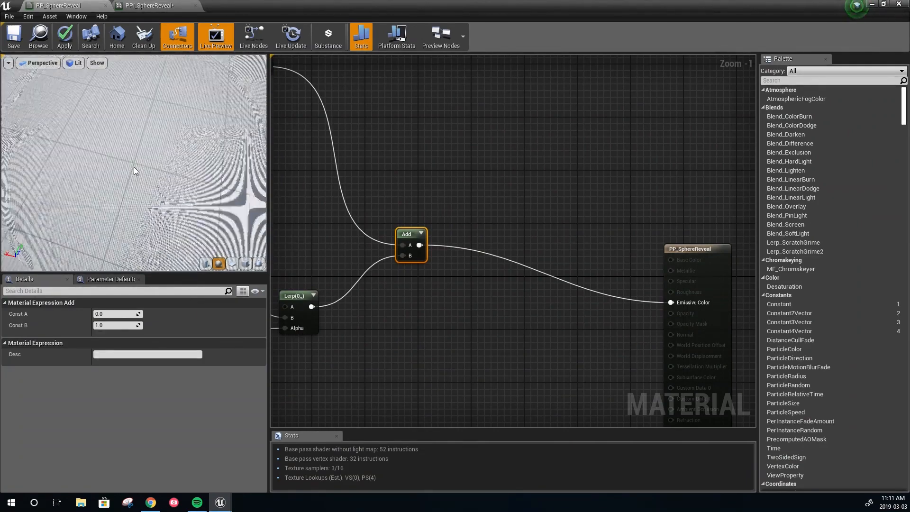
Insert a Multiply node between Absolute World Position and BreakOutFloat3Components, with Const B set to 0.001.
right_click_drag(400, 120, 754, 238)
right_click_drag(398, 206, 560, 212)
left_click_drag(450, 182, 541, 174)
left_click(430, 222)
left_click_drag(441, 226, 412, 165)
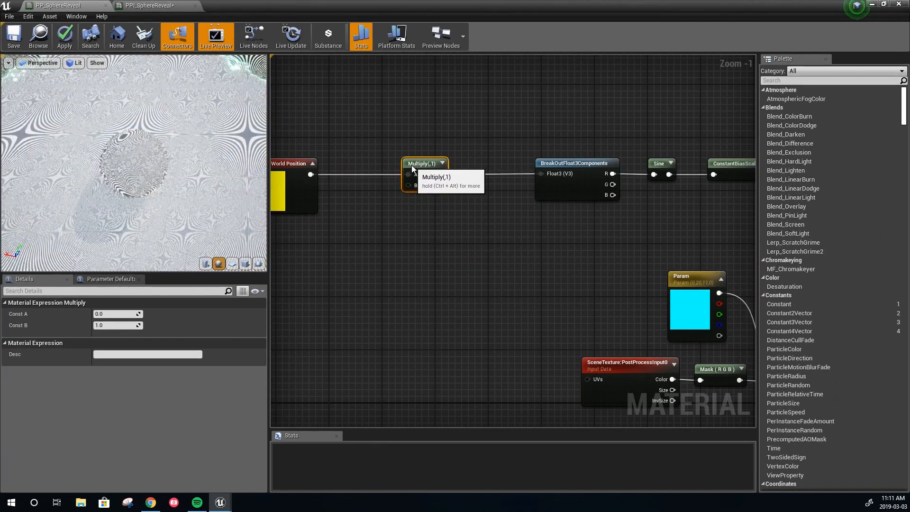
left_click(124, 324)
type("0.001")
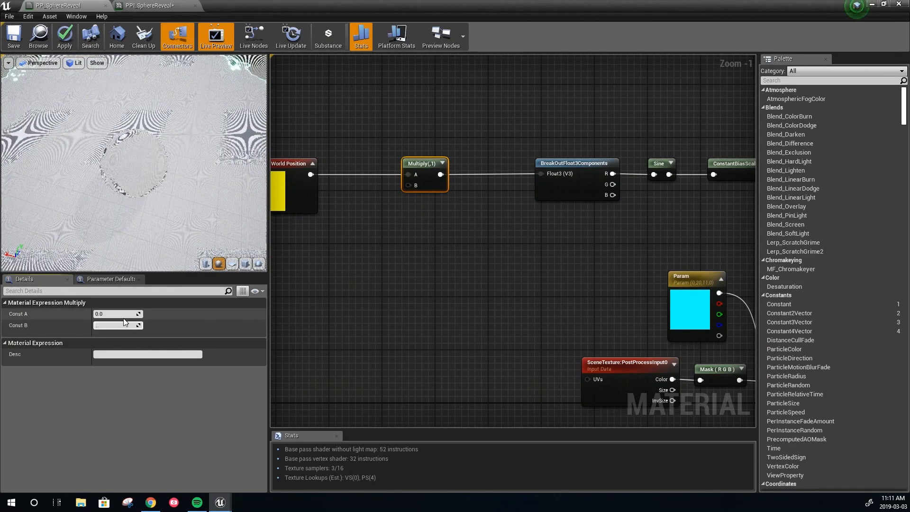
key("Return")
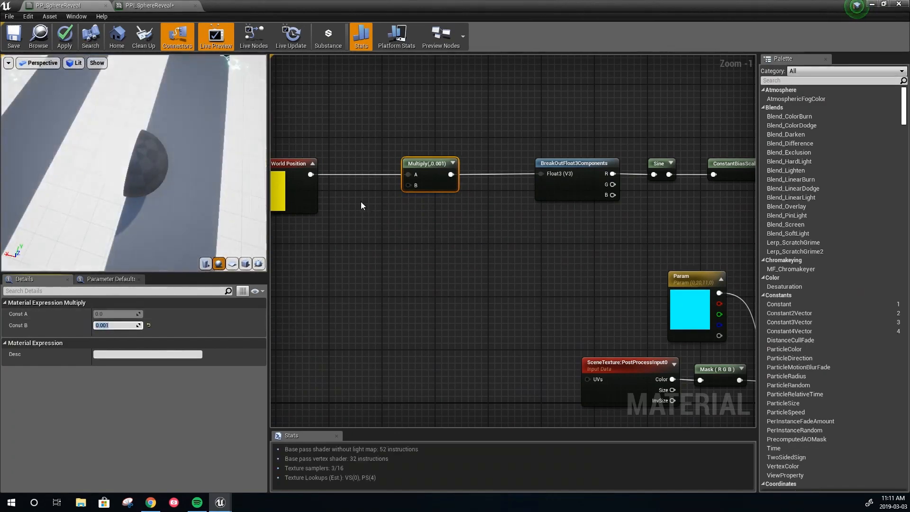
Examine the stripe pattern in the preview viewport and review the node chain up to the ConstantBiasScale settings.
scroll(176, 174, "down", 2)
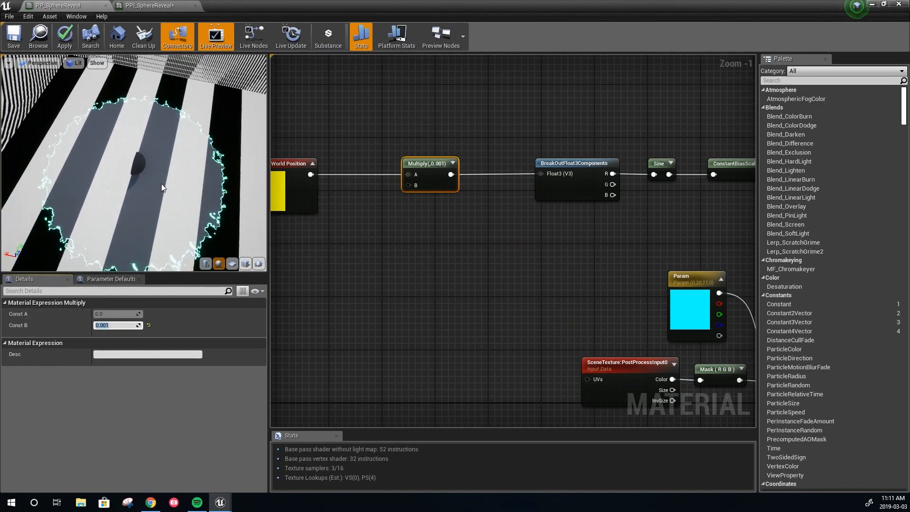
left_click(121, 185)
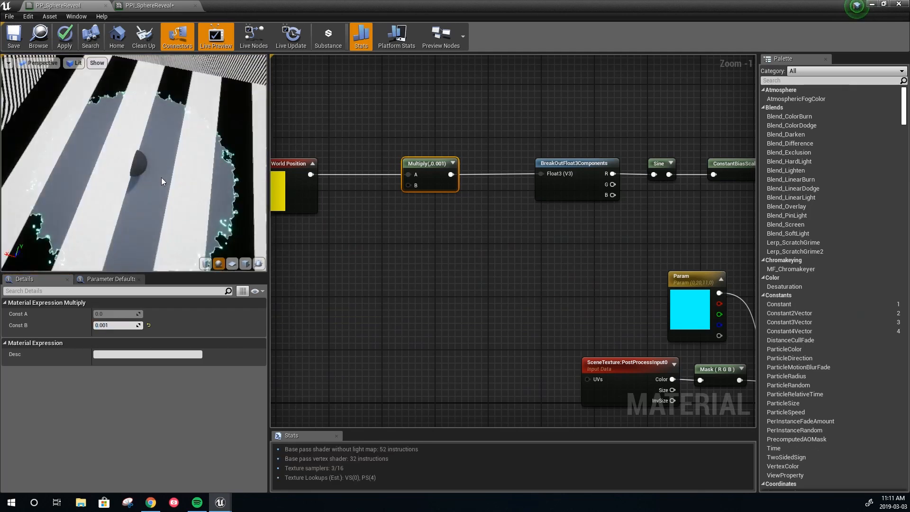
mouse_move(143, 201)
left_mouse_down()
mouse_move(166, 188)
mouse_move(144, 198)
left_mouse_up()
right_click_drag(349, 220, 365, 221)
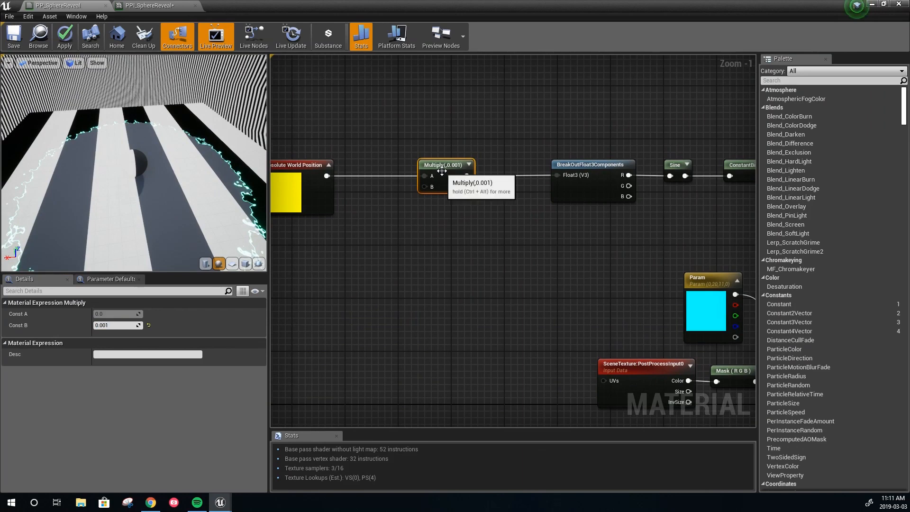
right_click_drag(600, 242, 316, 271)
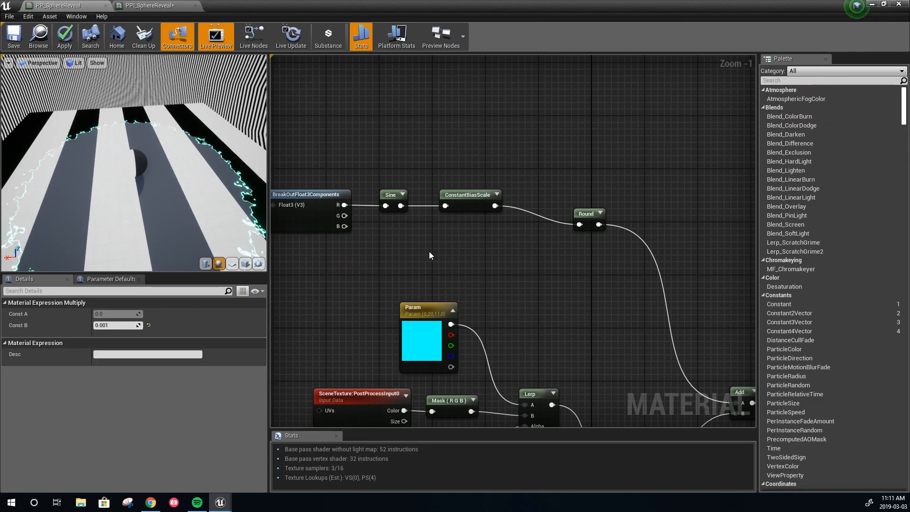
right_click_drag(428, 252, 451, 248)
scroll(465, 210, "up", 1)
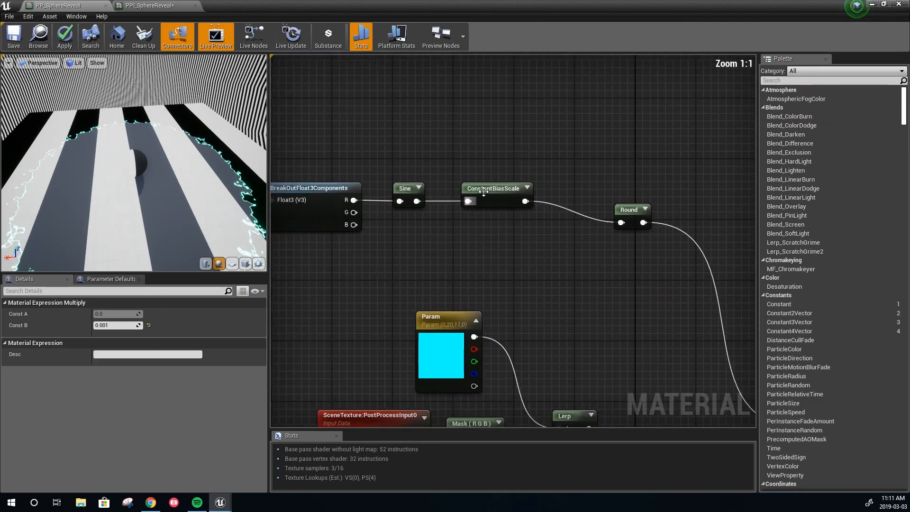
left_click(479, 191)
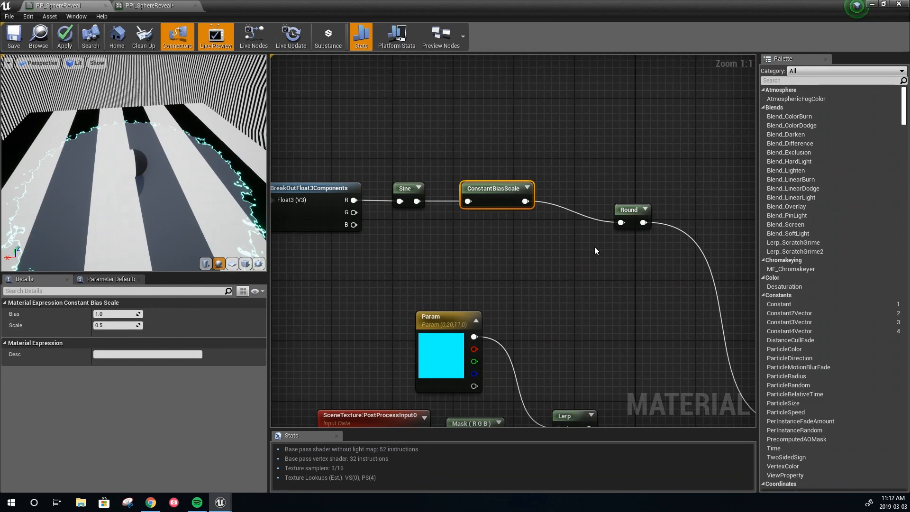
right_click(583, 262)
type("c")
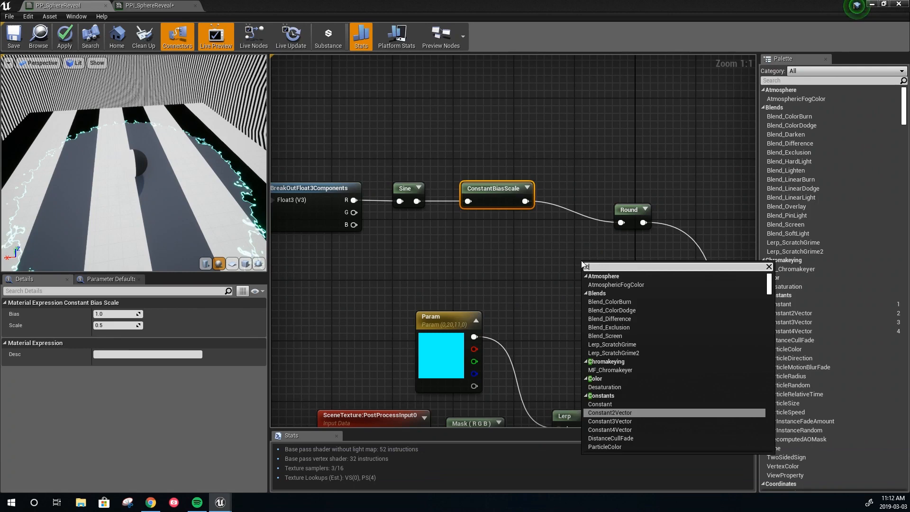
left_click(548, 268)
Replace the Round node with a Floor node, wired from ConstantBiasScale to the Add node's A input, and delete Round.
right_click(548, 268)
type("flo")
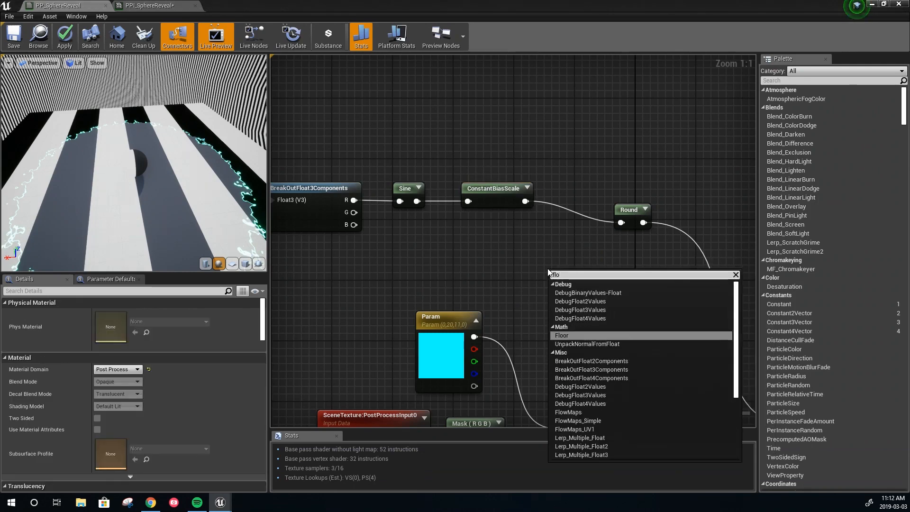
left_click(574, 336)
left_click_drag(524, 201, 556, 288)
right_click_drag(556, 292, 405, 234)
left_click_drag(424, 236, 650, 375)
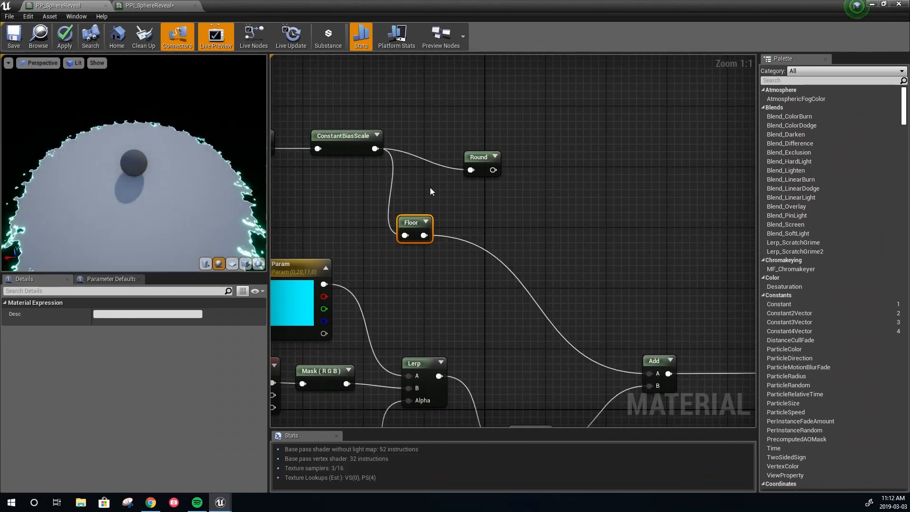
left_click(477, 173)
right_click_drag(607, 237, 617, 256)
key("Delete")
Set the ConstantBiasScale node's Scale to 0.6.
right_click_drag(336, 142, 480, 152)
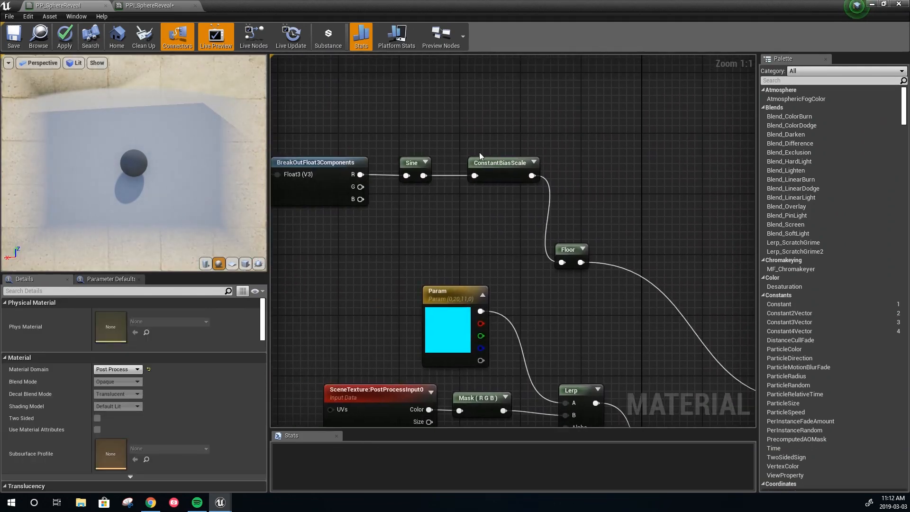
left_click(491, 166)
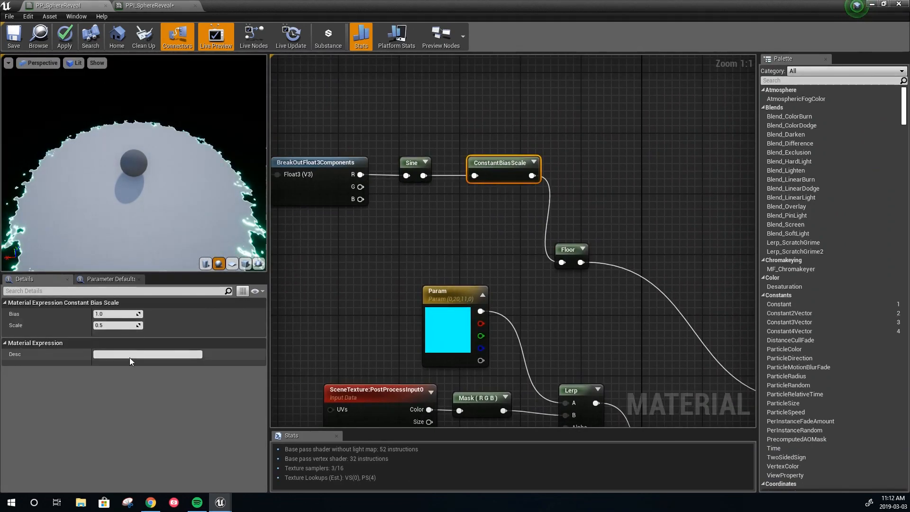
left_click(120, 326)
type(".6")
key("Return")
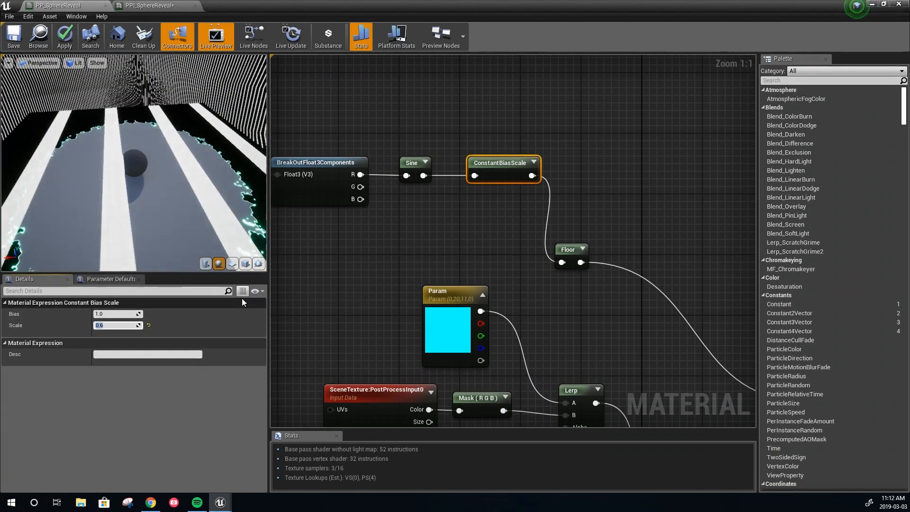
Set the Multiply node's Const B to 0.01.
mouse_move(400, 254)
right_mouse_down()
mouse_move(583, 257)
mouse_move(420, 254)
mouse_move(501, 256)
right_mouse_up()
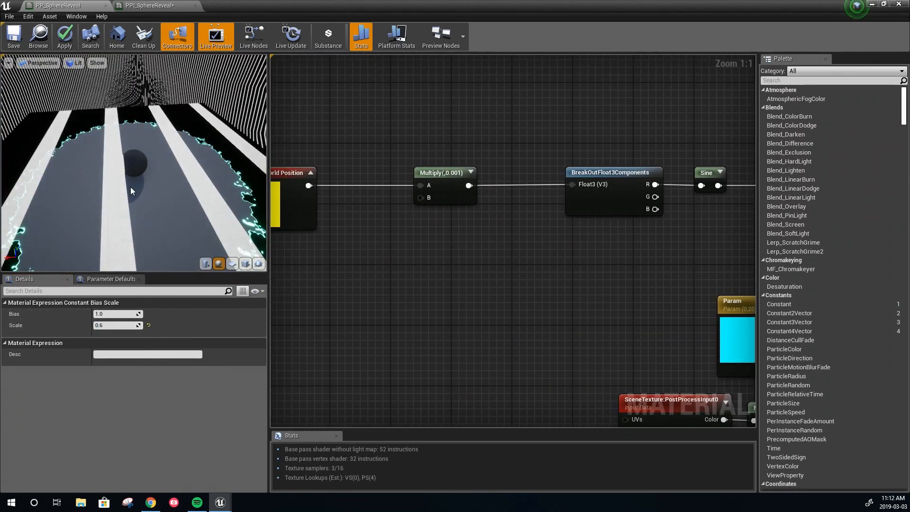
left_click(472, 172)
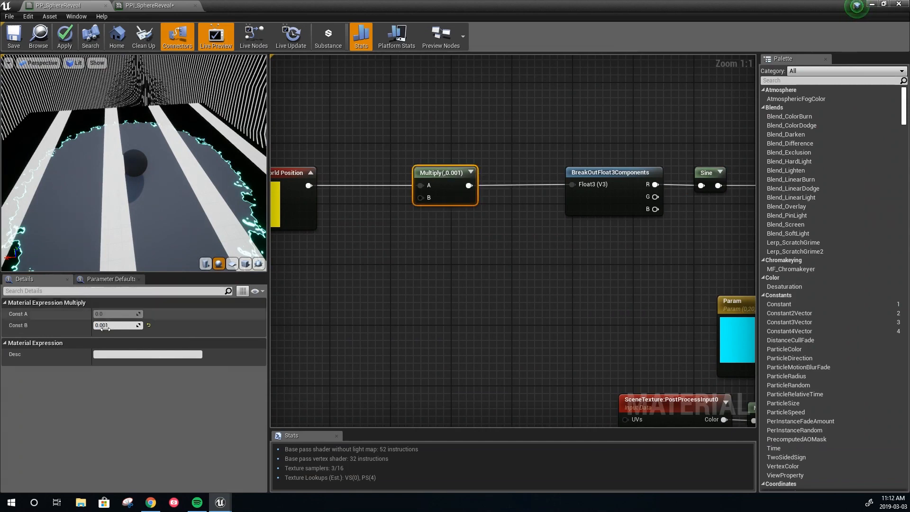
left_click(128, 325)
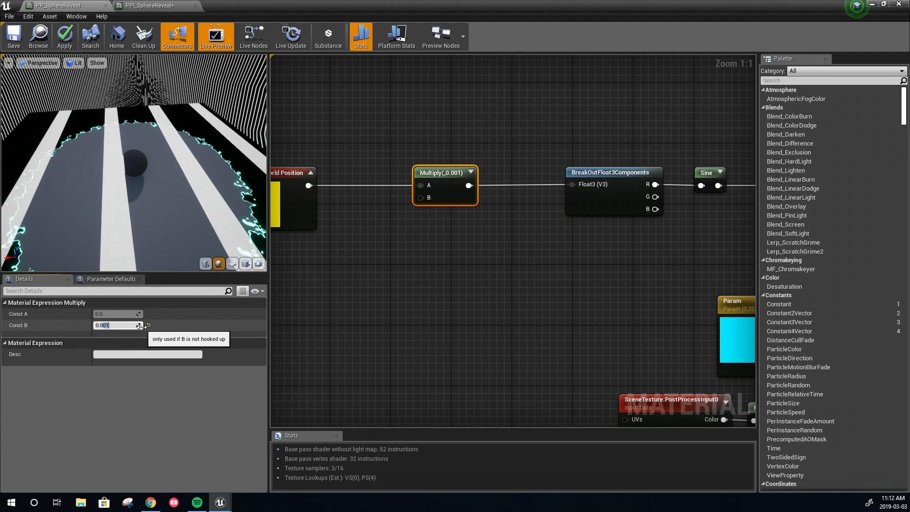
key("BackSpace")
key("BackSpace")
type("1")
key("Return")
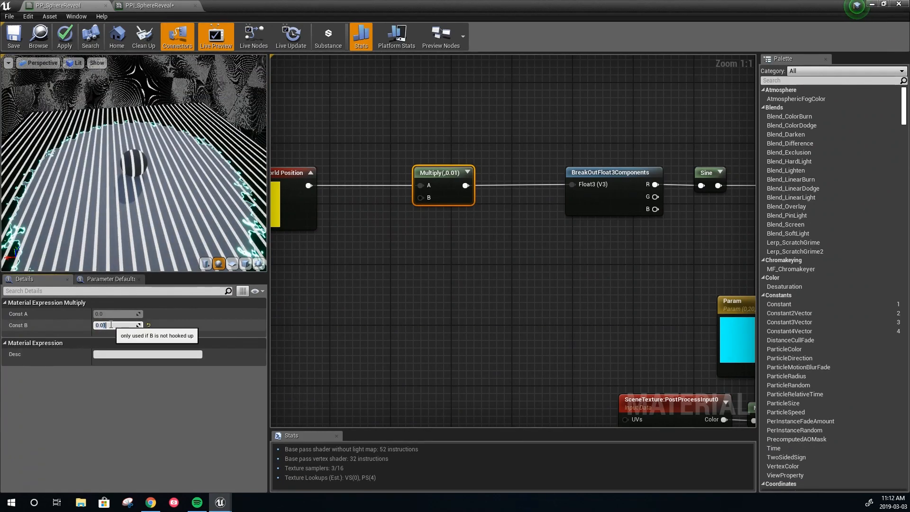
Set the Multiply node's Const B to 0.005 and save the material with the level viewport uncovered behind its editor window.
type("0.005")
key("Return")
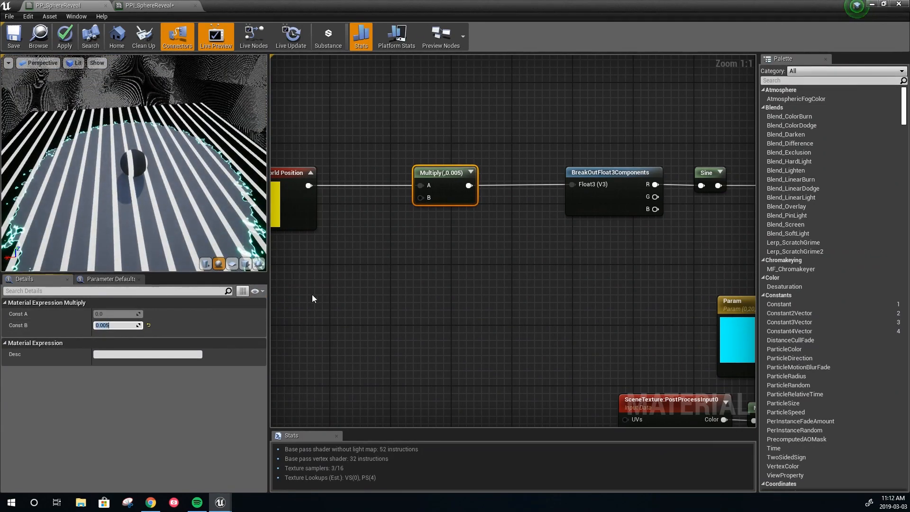
left_click_drag(292, 8, 489, 181)
key("ctrl+s")
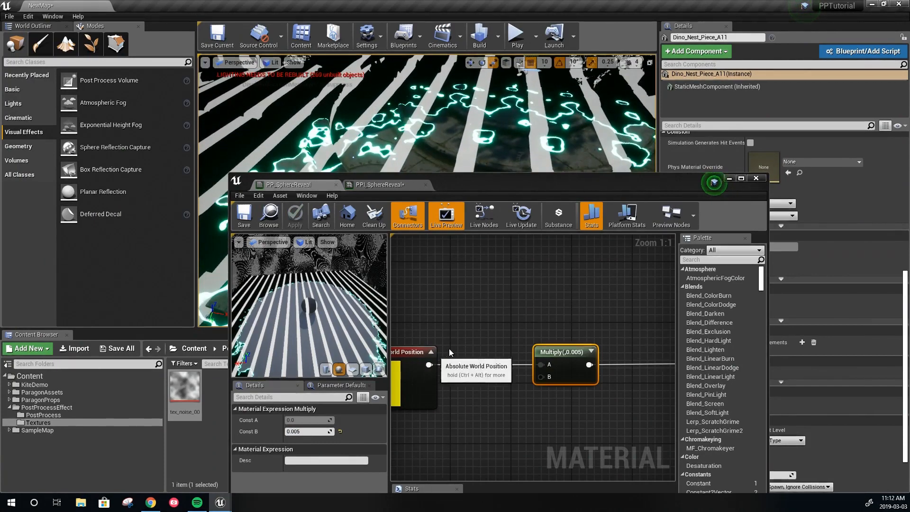
Maximize the material editor window, set the Multiply node's Const B to 0.008, and save the material.
right_click_drag(436, 355, 503, 290)
right_click_drag(584, 321, 432, 332)
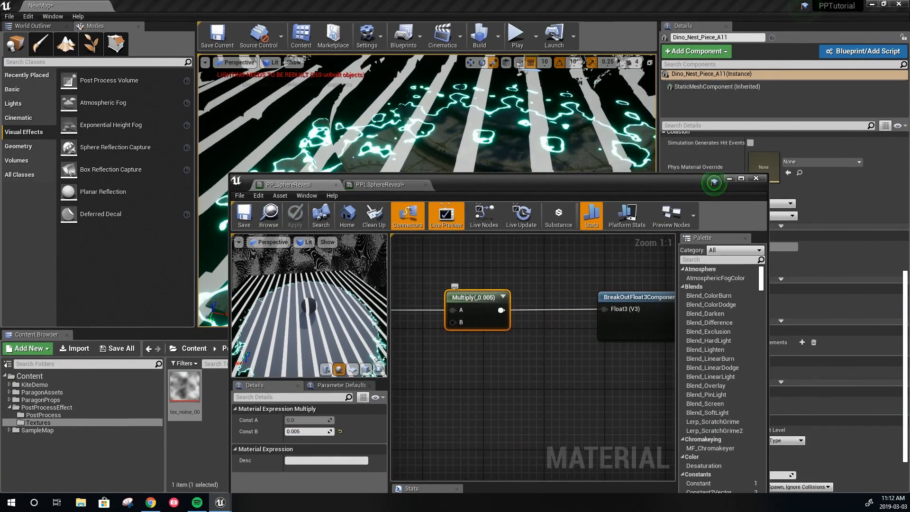
left_click(636, 324)
left_click(484, 211)
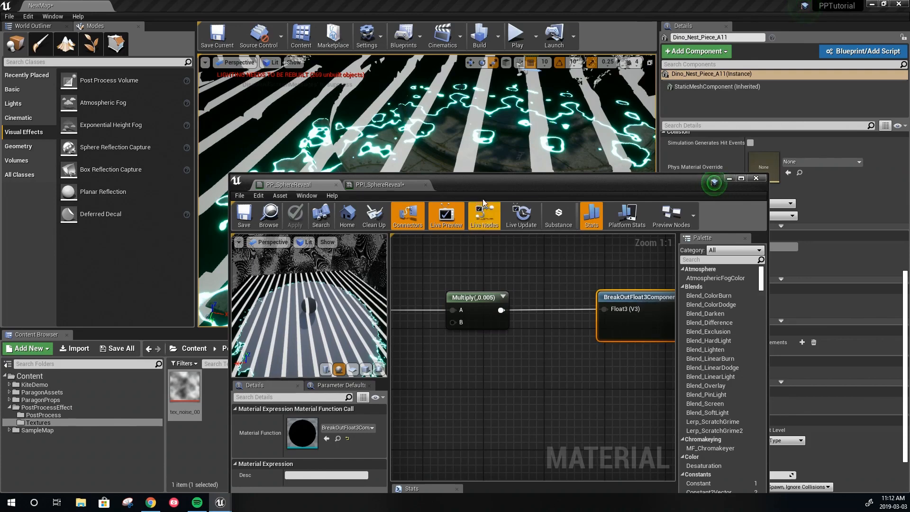
double_click(484, 179)
right_click_drag(415, 211, 410, 261)
left_click(338, 202)
left_click(107, 325)
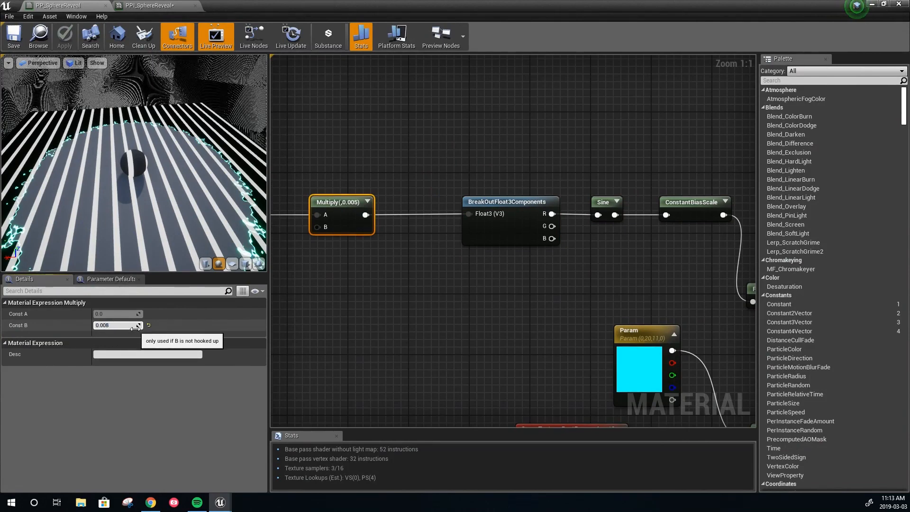
key("Return")
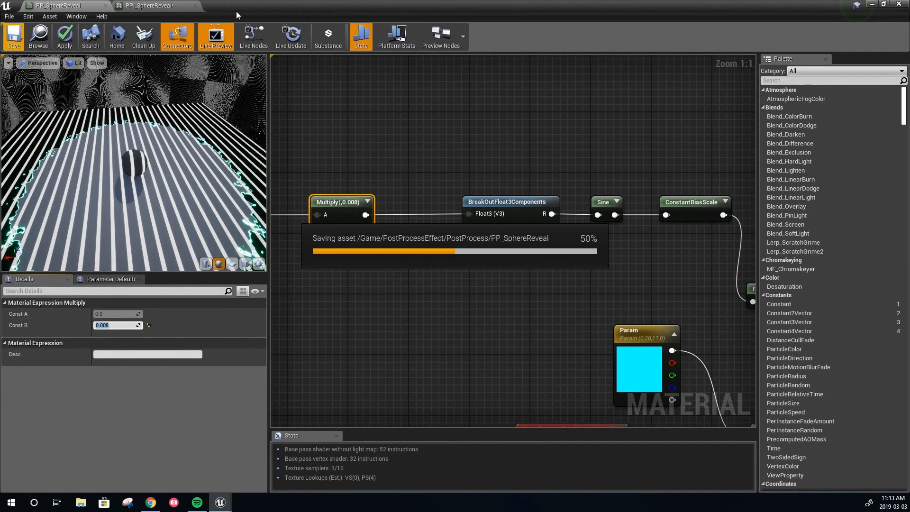
Move the material editor aside to examine the stripes in the level viewport, and maximize it again.
left_click_drag(229, 8, 718, 189)
right_click_drag(559, 128, 588, 137)
double_click(630, 178)
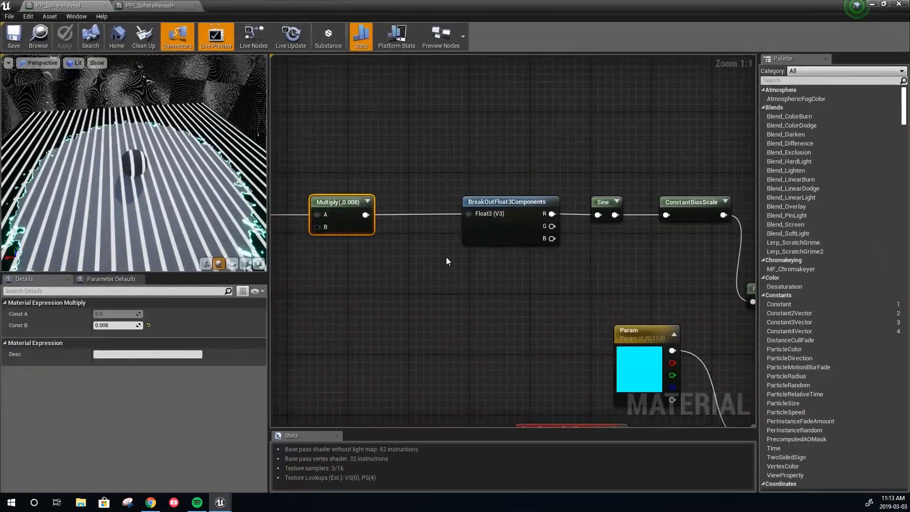
Set the Multiply node's Const B to 0.009 and save the material.
left_click(110, 325)
right_click(107, 325)
left_click(112, 325)
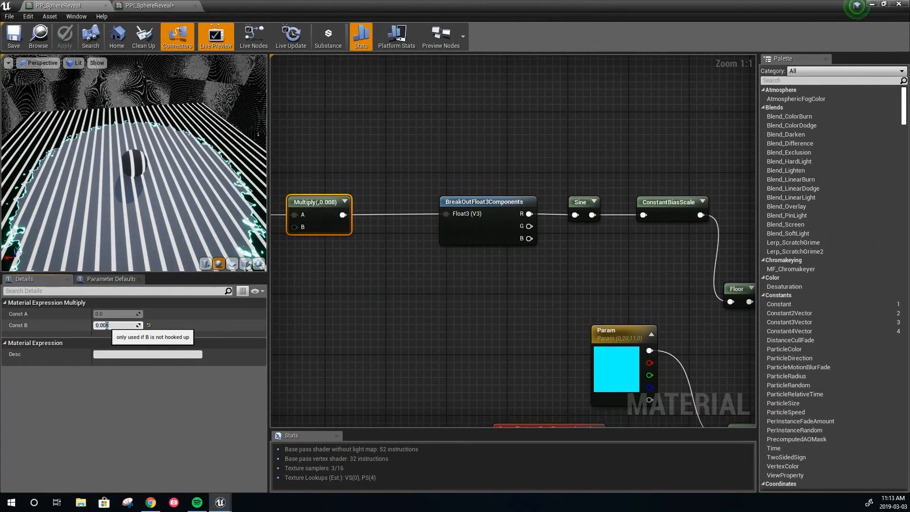
key("BackSpace")
type("9")
key("Return")
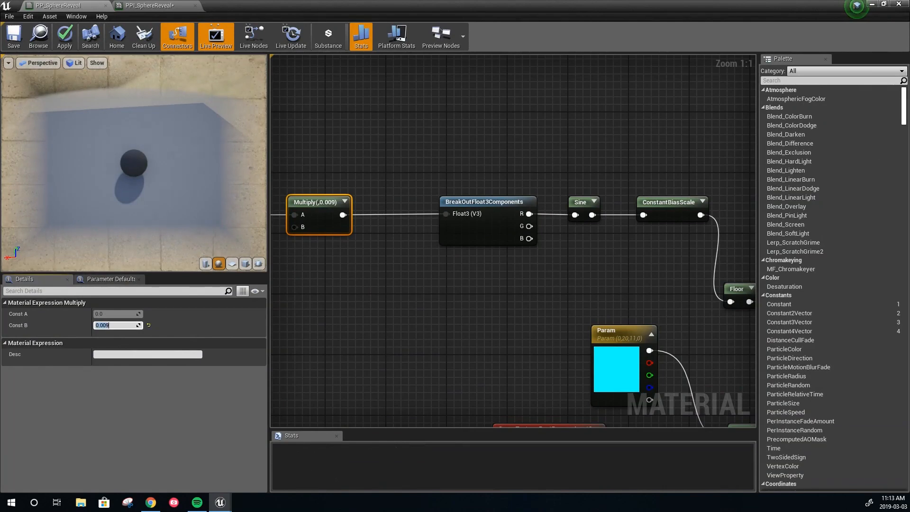
left_click(18, 43)
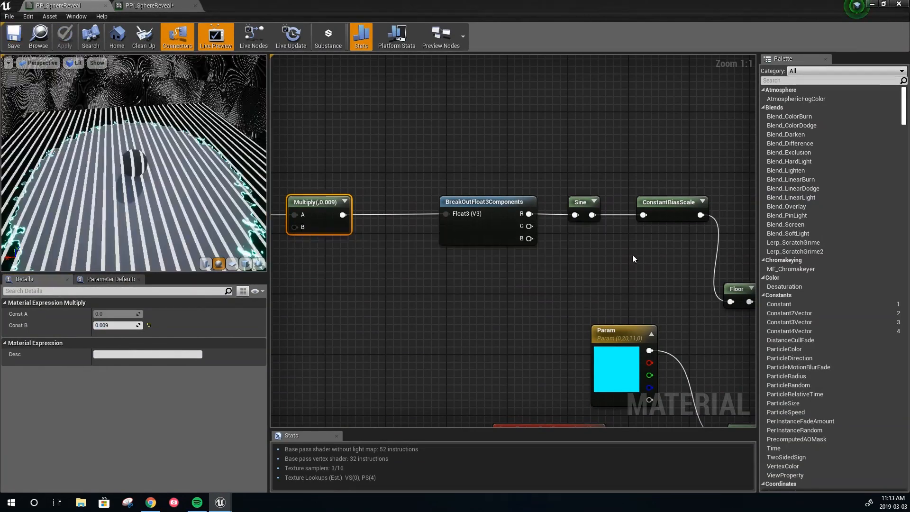
Try a Scale of 0.8 on the ConstantBiasScale node.
right_click_drag(634, 255, 501, 259)
left_click(528, 205)
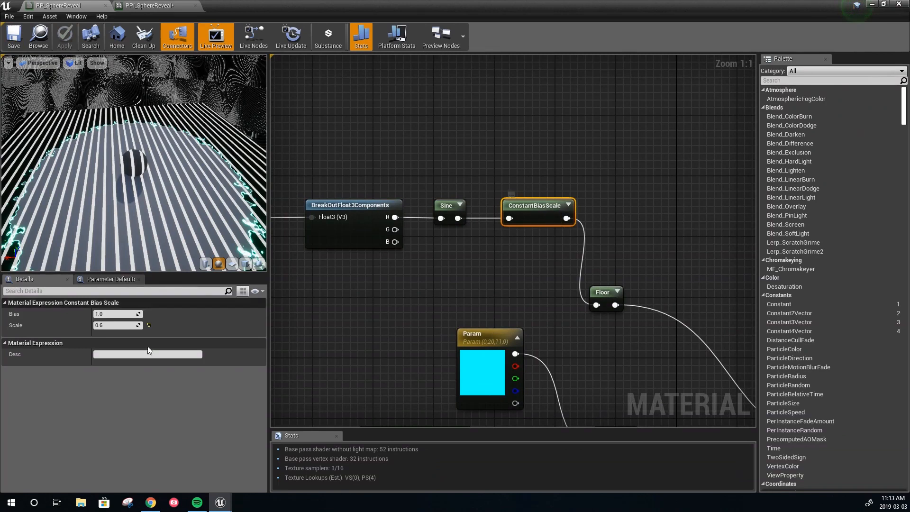
left_click(100, 326)
left_click(113, 326)
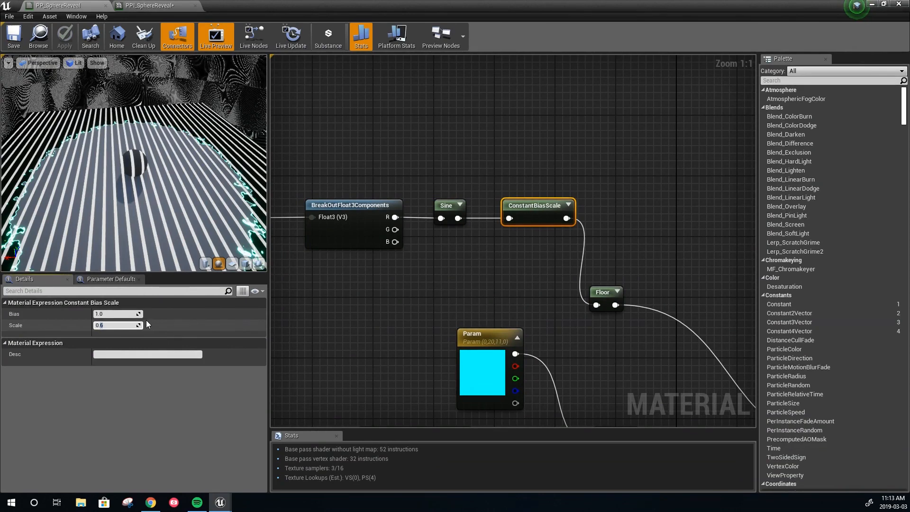
key("BackSpace")
type("8")
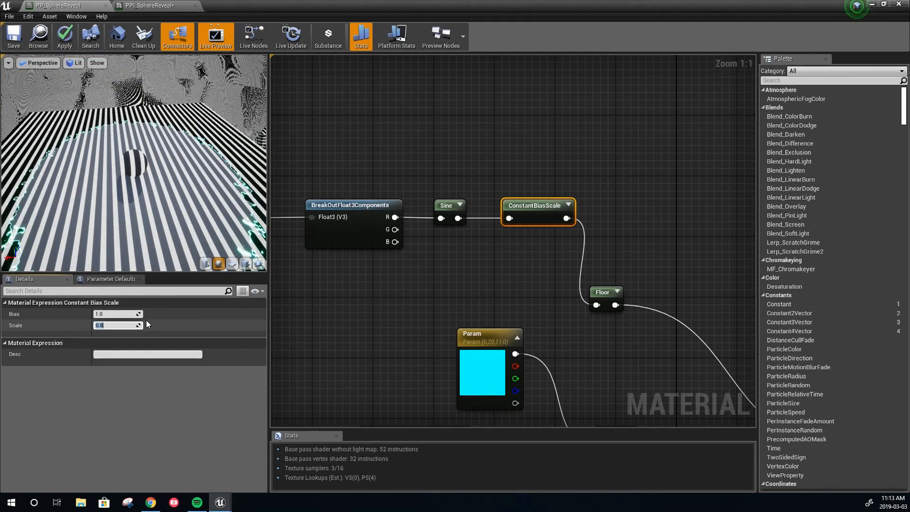
Try a Scale of 0.55 on the ConstantBiasScale node and enlarge the preview to inspect the line thickness.
key("BackSpace")
type("4")
key("Return")
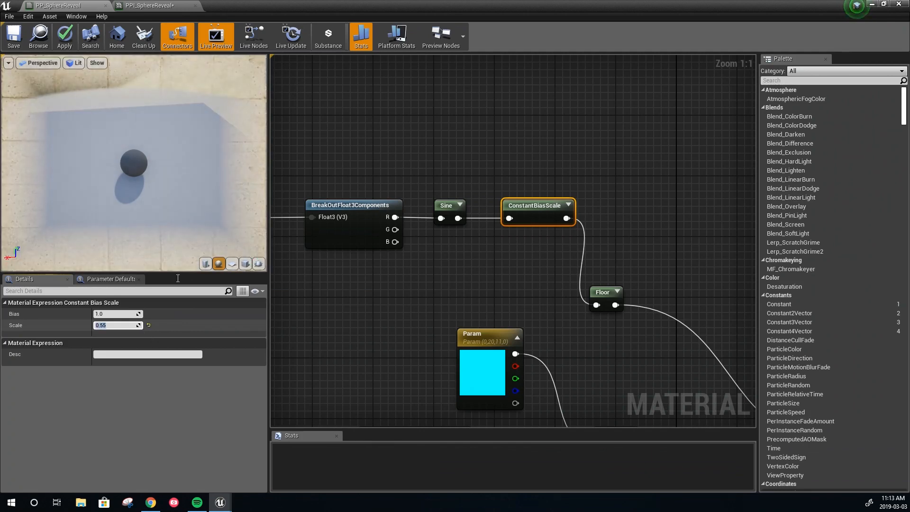
scroll(135, 198, "up", 4)
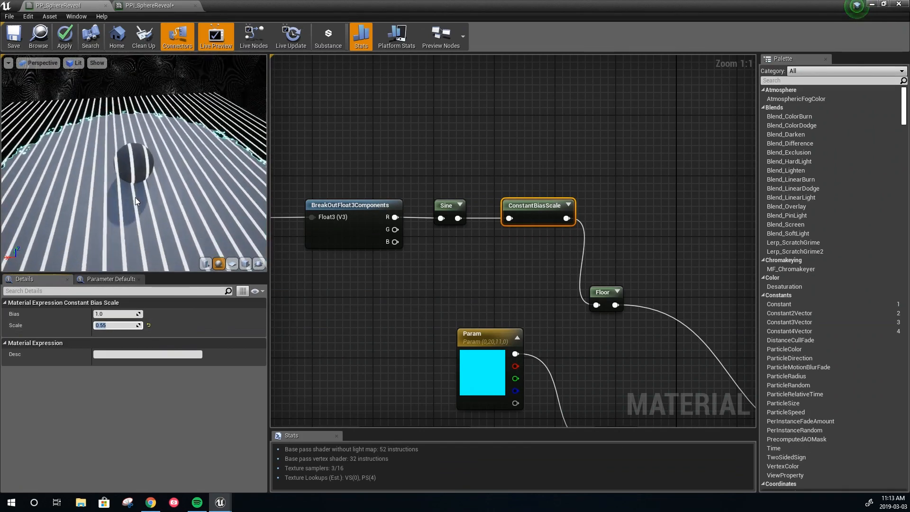
Set the ConstantBiasScale node's Scale to 0.51 and save the material.
left_click(107, 325)
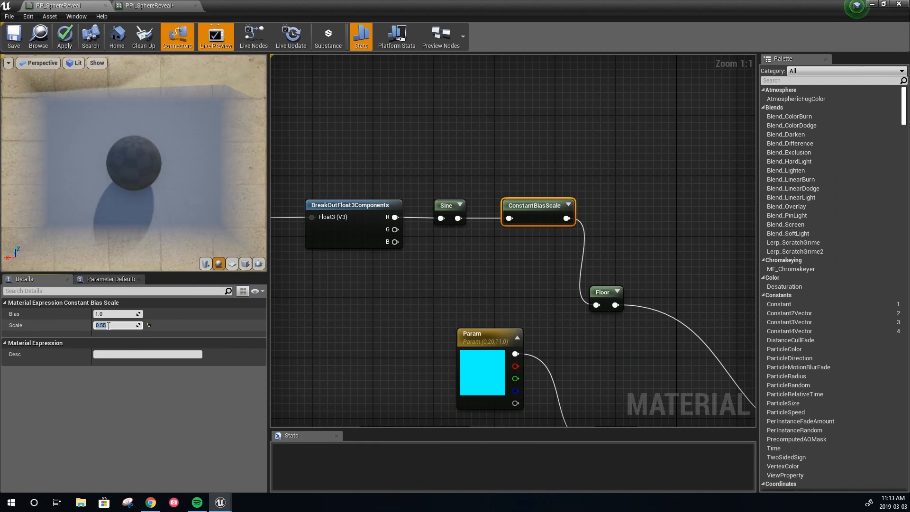
key("BackSpace")
type("1")
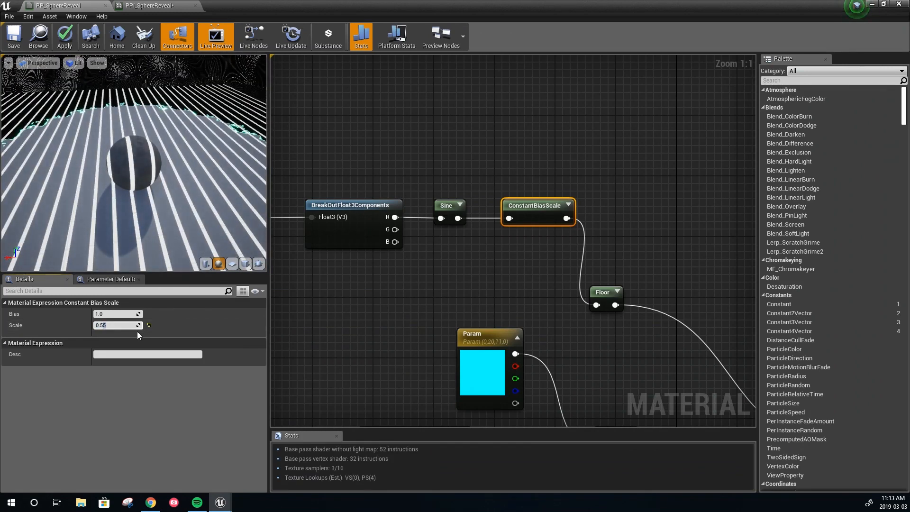
key("Return")
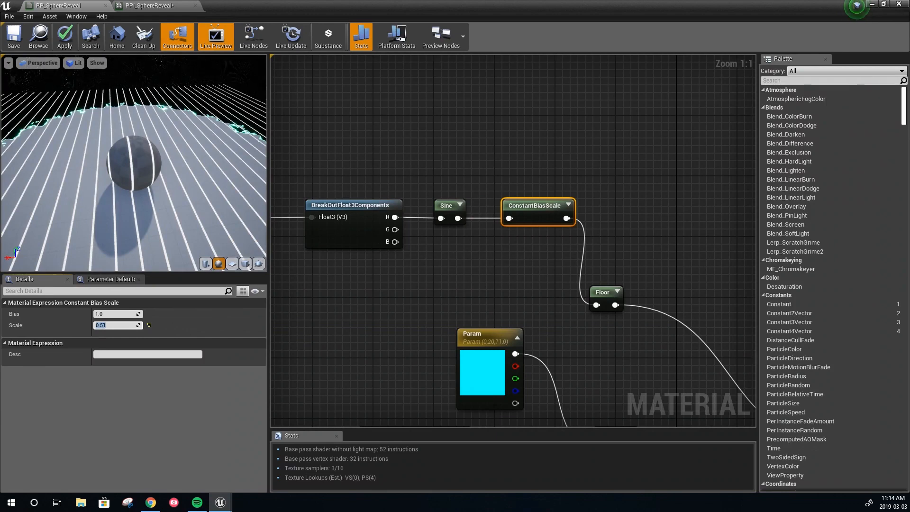
right_click_drag(515, 281, 358, 227)
right_click_drag(417, 257, 324, 152)
scroll(419, 229, "down", 2)
right_click_drag(419, 230, 544, 243)
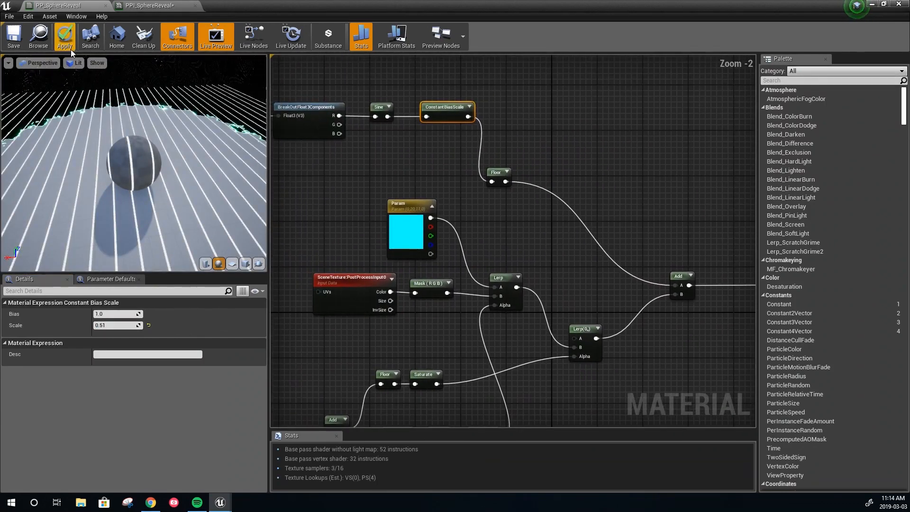
left_click(11, 39)
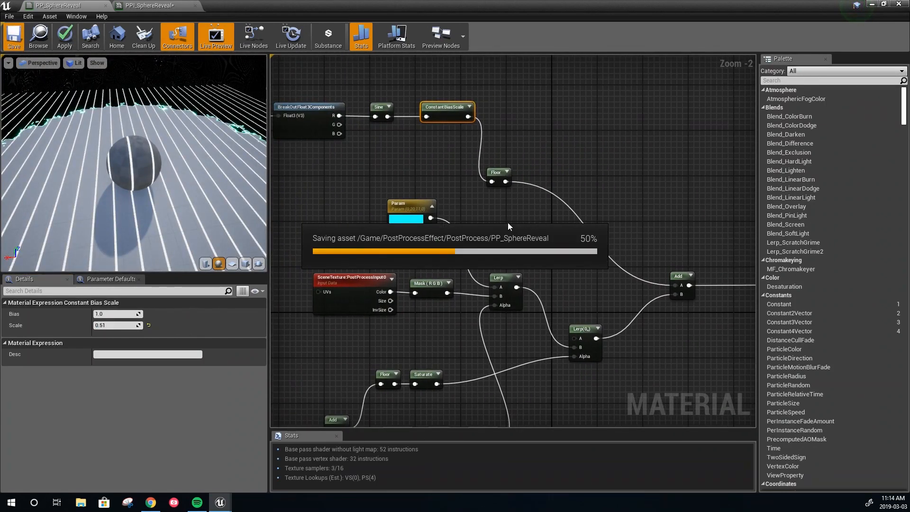
Multiply the stripe Floor output by the cyan Param color in a new Multiply node feeding the Add node's A input.
right_click_drag(510, 229, 536, 239)
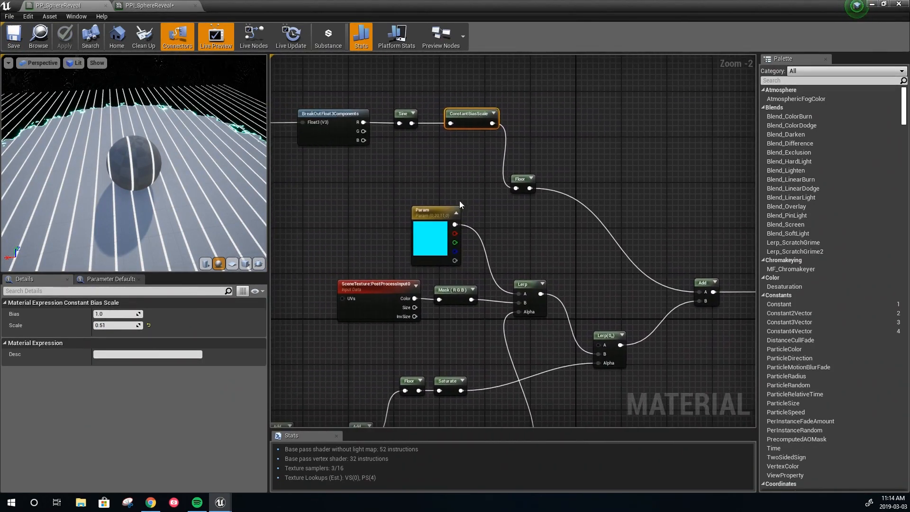
right_click_drag(508, 266, 527, 264)
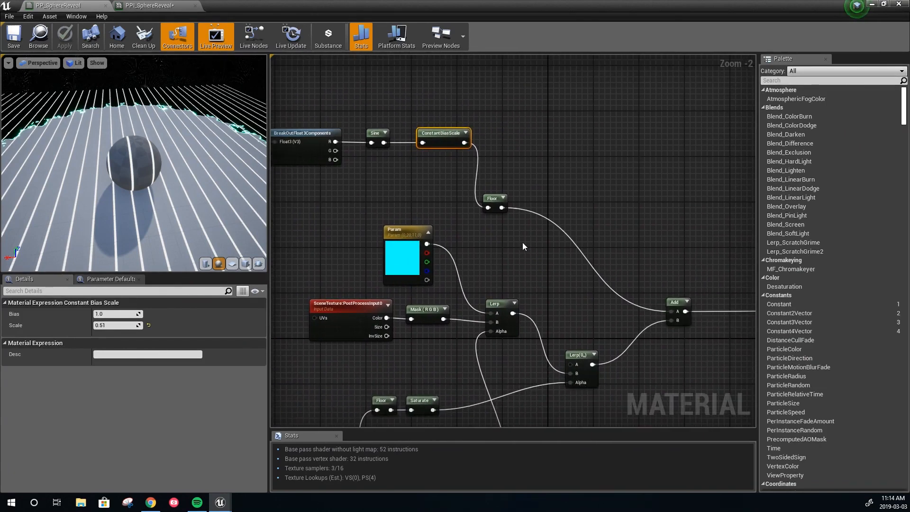
left_click(522, 243)
left_click_drag(430, 247, 530, 266)
left_click_drag(502, 208, 673, 312)
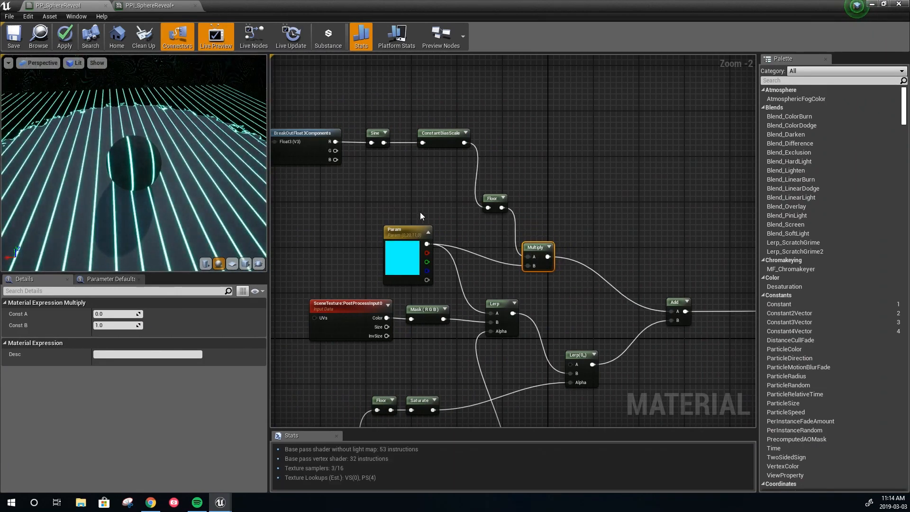
Move the Absolute World Position and Multiply nodes closer to the BreakOutFloat3Components node.
right_click_drag(418, 211, 577, 234)
scroll(485, 222, "down", 2)
right_click_drag(421, 217, 477, 221)
left_click_drag(360, 198, 391, 199)
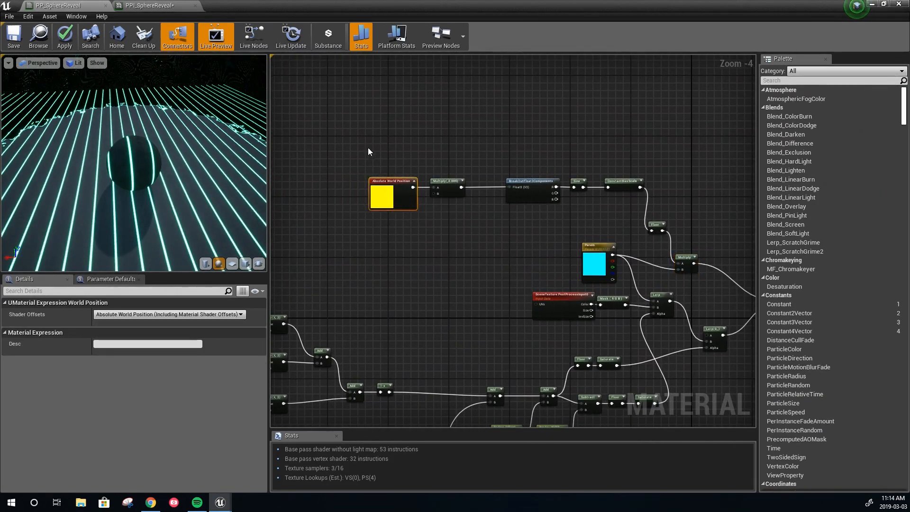
left_click(451, 188, "ctrl")
left_click_drag(453, 189, 479, 189)
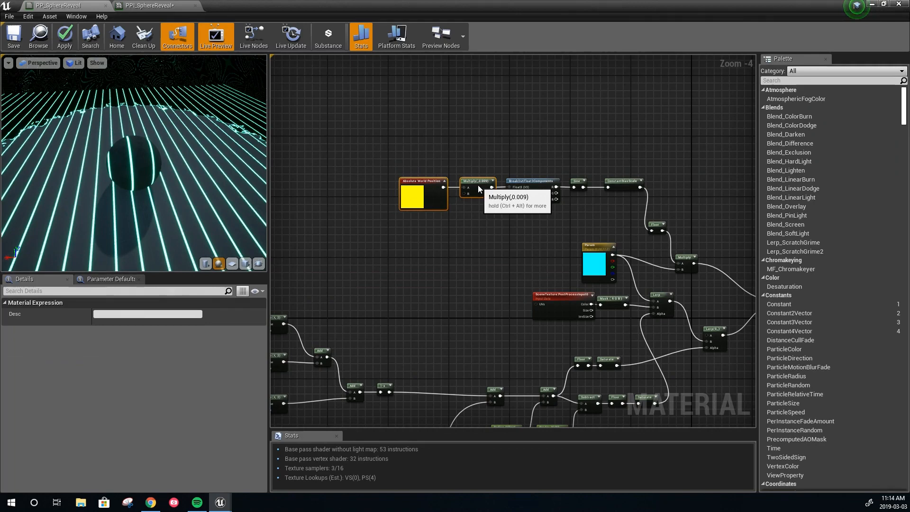
Move the node chain from Absolute World Position through ConstantBiasScale up and away from the Floor node.
scroll(539, 218, "up", 2)
right_click_drag(577, 156, 494, 149)
right_click_drag(347, 133, 430, 146)
left_click_drag(368, 124, 651, 206)
left_click_drag(666, 161, 580, 87)
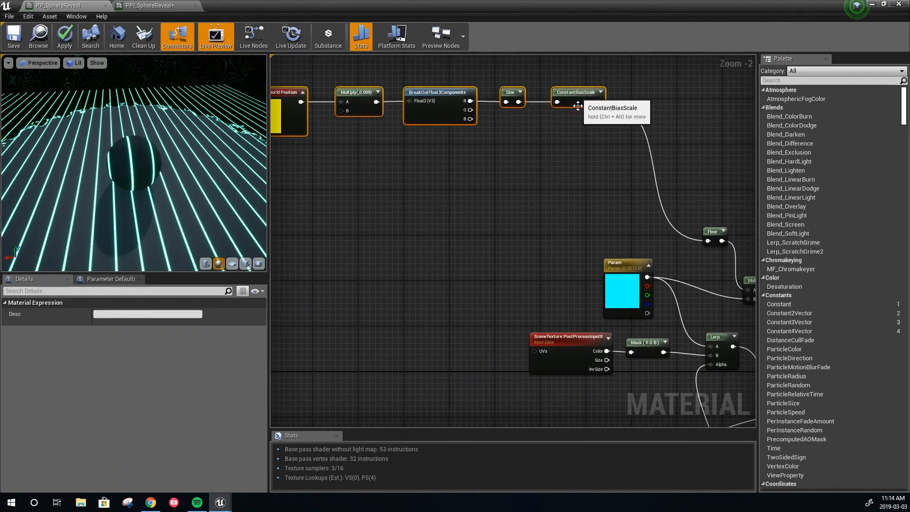
right_click_drag(545, 150, 556, 203)
left_click(503, 194)
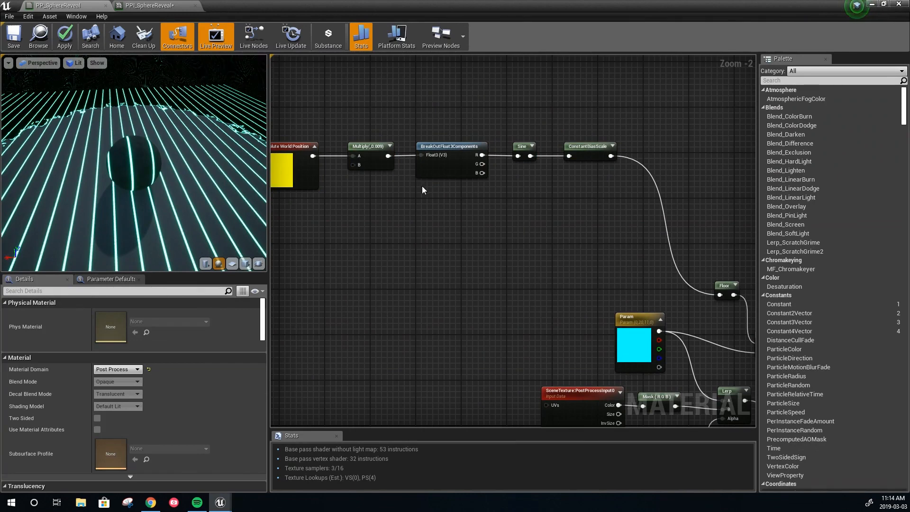
Duplicate the Sine and ConstantBiasScale nodes below the originals and wire BreakOutFloat3Components' G output into the copied Sine.
right_click(525, 210)
type("sine")
key("Escape")
left_click_drag(516, 118, 584, 186)
key("ctrl+c")
key("ctrl+v")
left_click(499, 172)
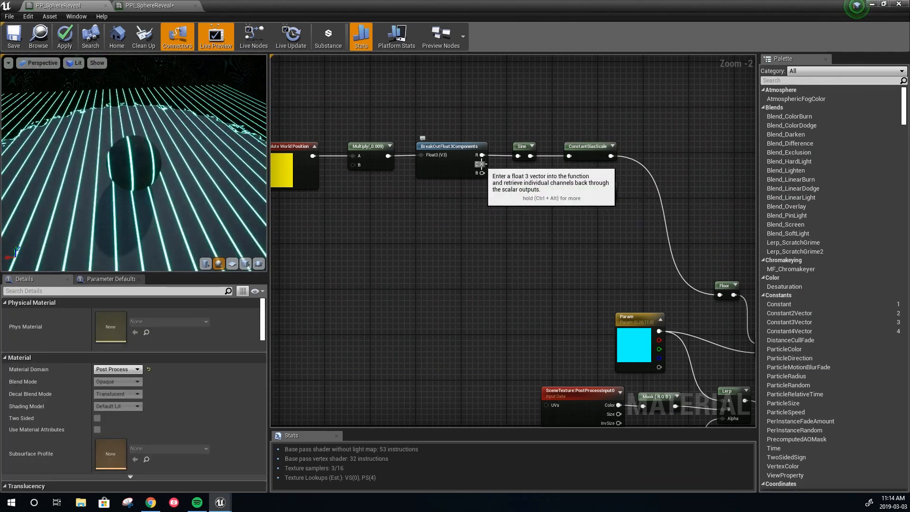
right_click_drag(481, 164, 443, 192)
left_click_drag(446, 180, 482, 212)
Combine both ConstantBiasScale outputs in a new Add node and wire its result into the Floor node.
left_click(580, 252)
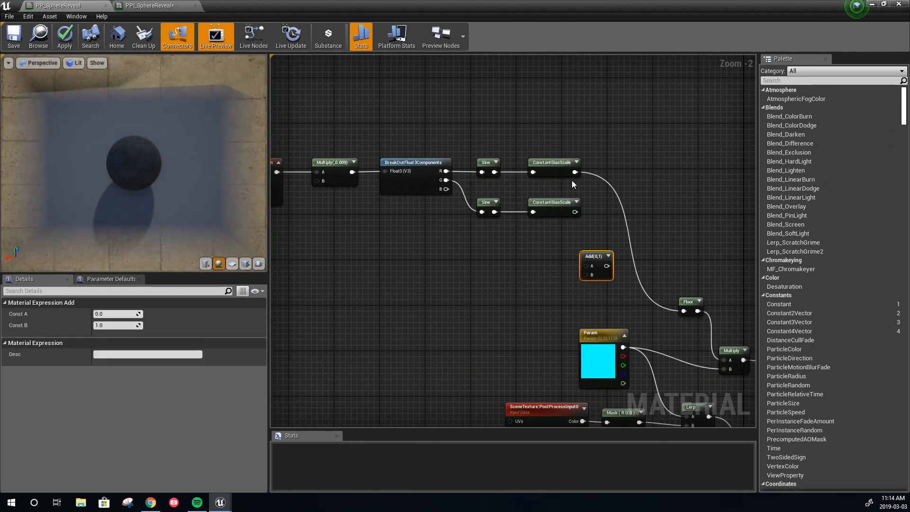
left_click_drag(590, 270, 590, 267)
left_click_drag(575, 212, 685, 312)
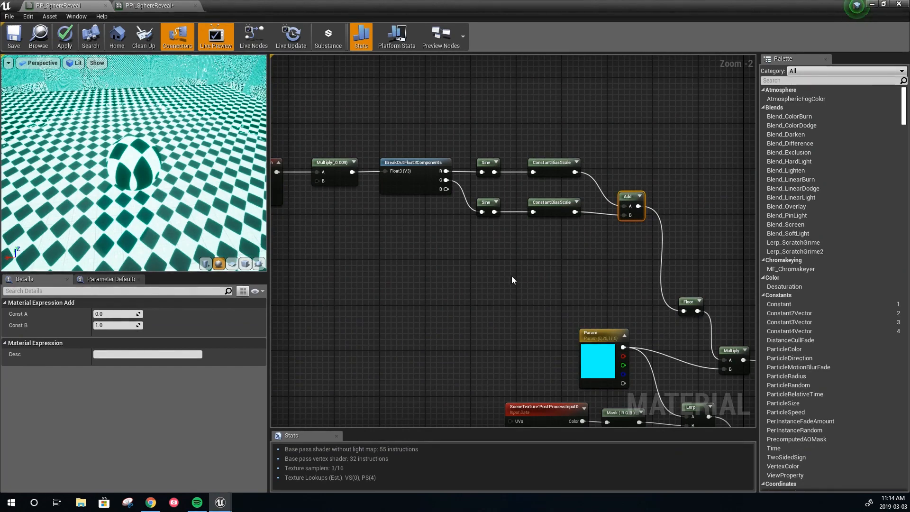
Shift the sine branches away from the Add node and add a Saturate node fed by the upper ConstantBiasScale.
right_click_drag(469, 258, 561, 268)
left_click_drag(662, 138, 377, 262)
left_click_drag(645, 218, 514, 230)
right_click(586, 176)
type("saturate")
left_click(596, 194)
left_click_drag(533, 194, 591, 185)
Add a second Saturate node fed by the lower ConstantBiasScale and wire both Saturate outputs into the Add node.
right_click(589, 268)
type("saturate")
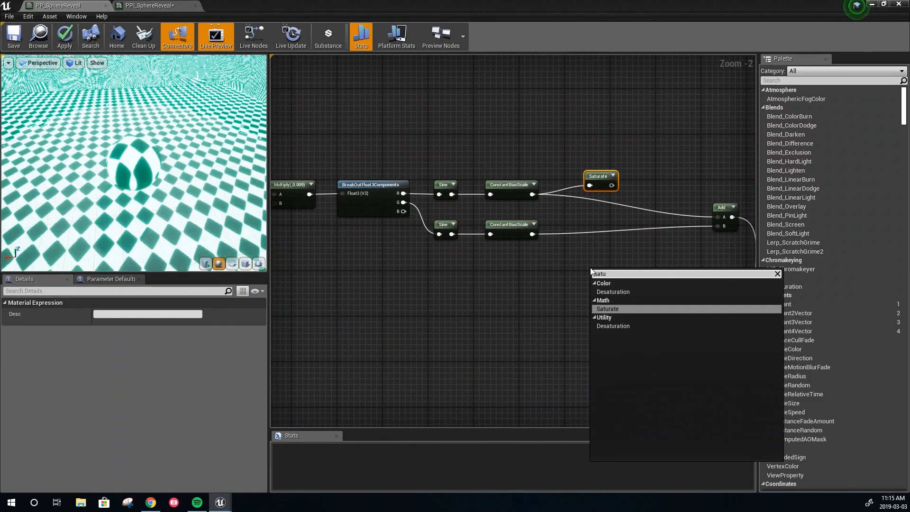
left_click(601, 292)
left_click_drag(533, 234, 716, 226)
left_click_drag(611, 185, 718, 219)
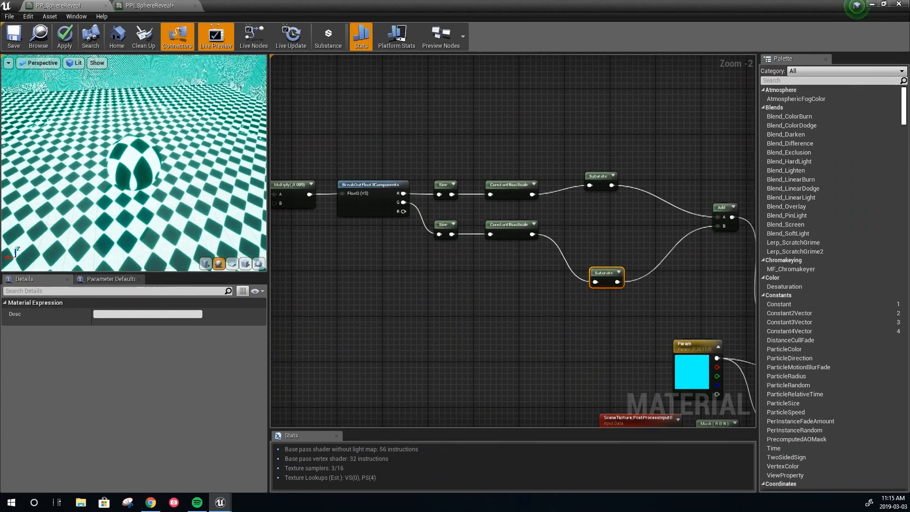
Preview the upper branch's Saturate node in the material preview.
right_click_drag(605, 305, 425, 275)
right_click(418, 148)
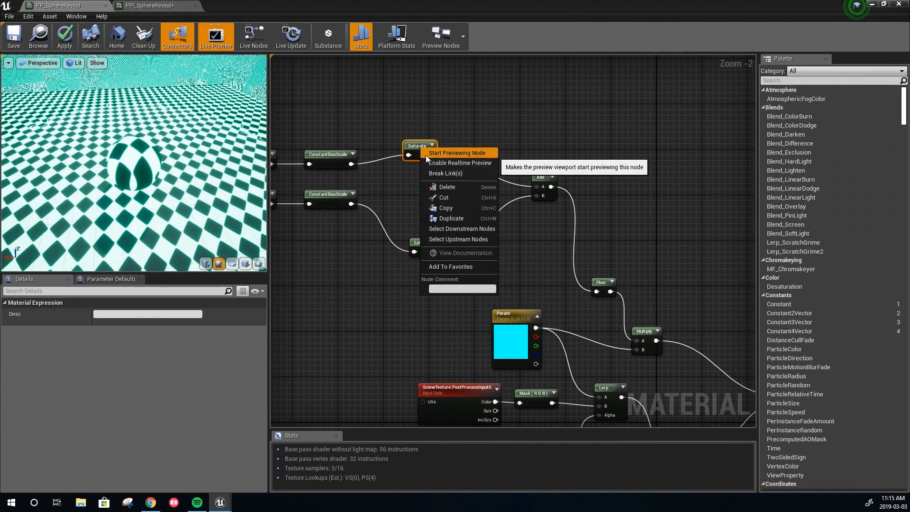
left_click(426, 154)
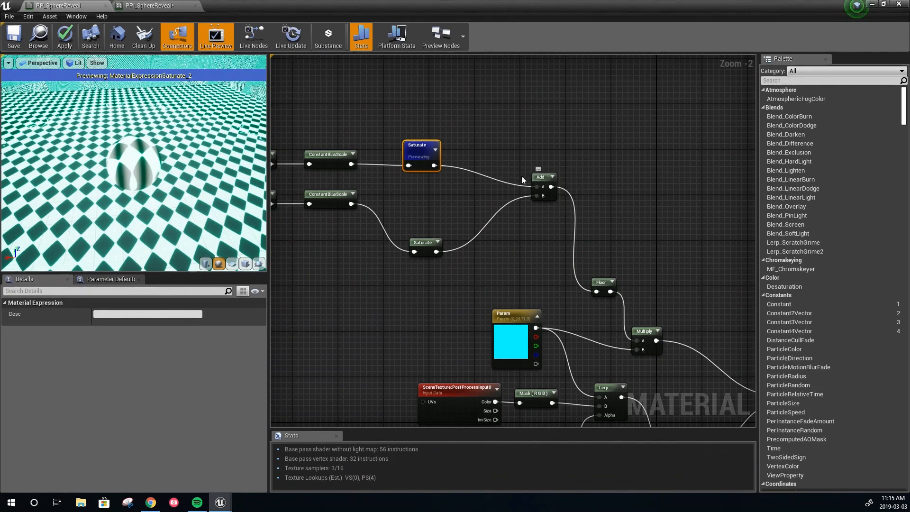
Delete the Add node joining the two Saturate branches and stop previewing the upper Saturate node.
left_click(539, 181)
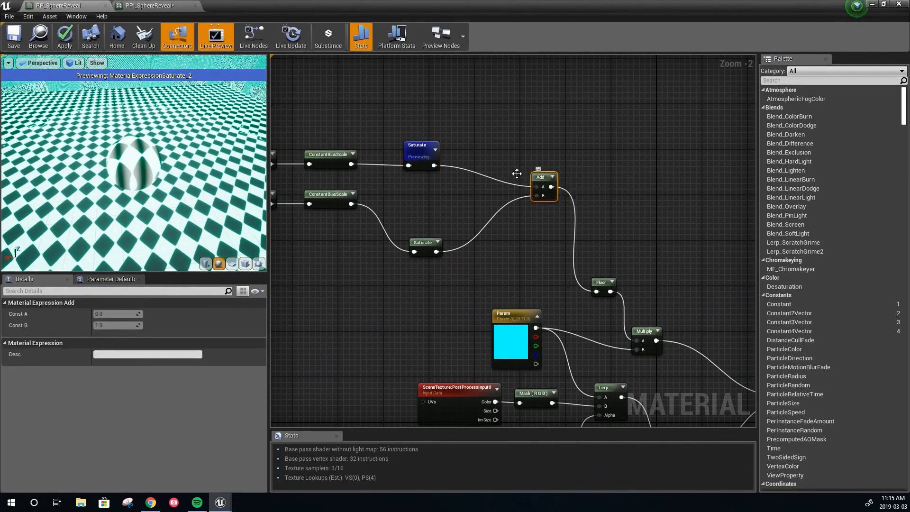
key("Delete")
right_click(421, 155)
left_click(435, 163)
Place the Floor node directly after the upper Saturate, wired from it, and align the lower Saturate with its ConstantBiasScale.
left_click_drag(595, 283, 451, 161)
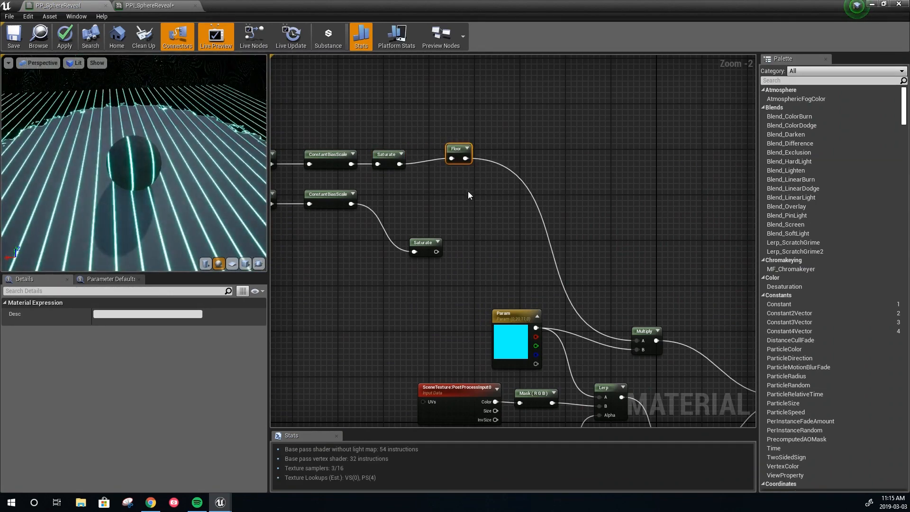
left_click_drag(422, 250, 381, 204)
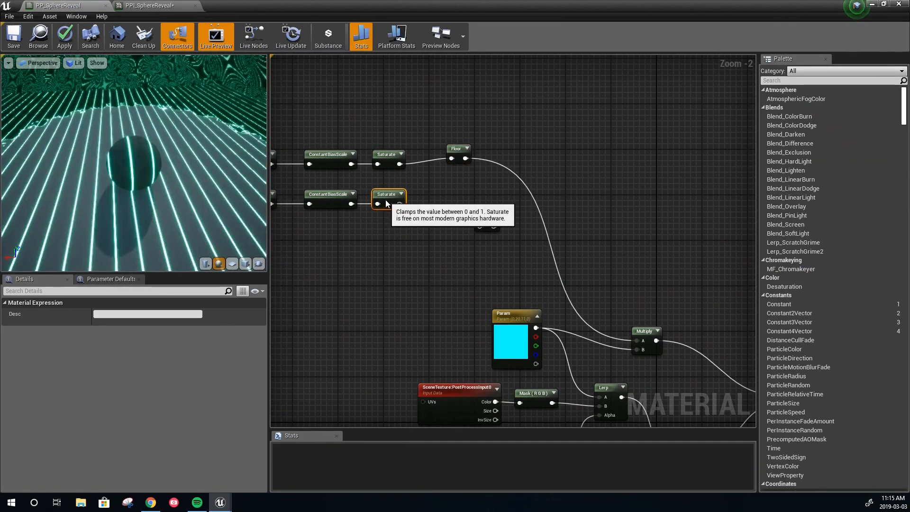
Line up a Floor node after each Saturate, and combine both Floors with an Add node feeding the colour Multiply's A input.
left_click_drag(484, 218, 442, 197)
left_click_drag(448, 150, 430, 159)
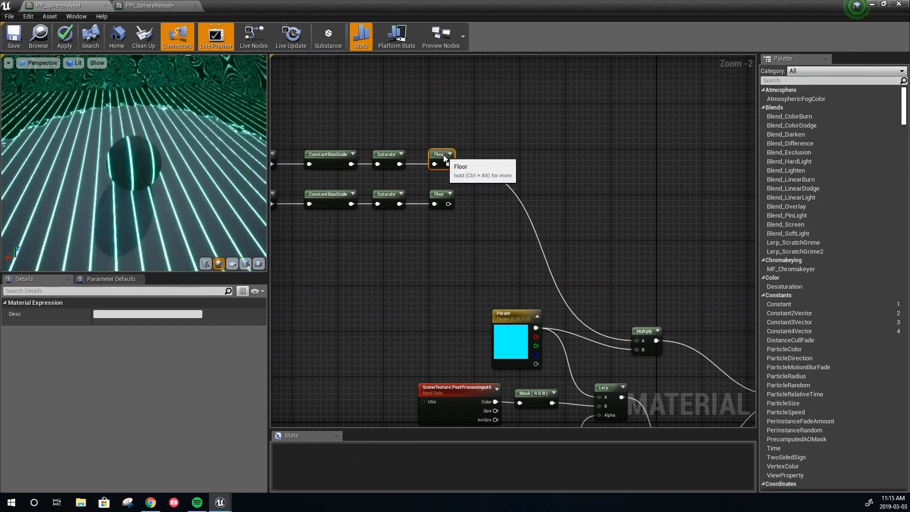
left_click(494, 148)
left_click(491, 152)
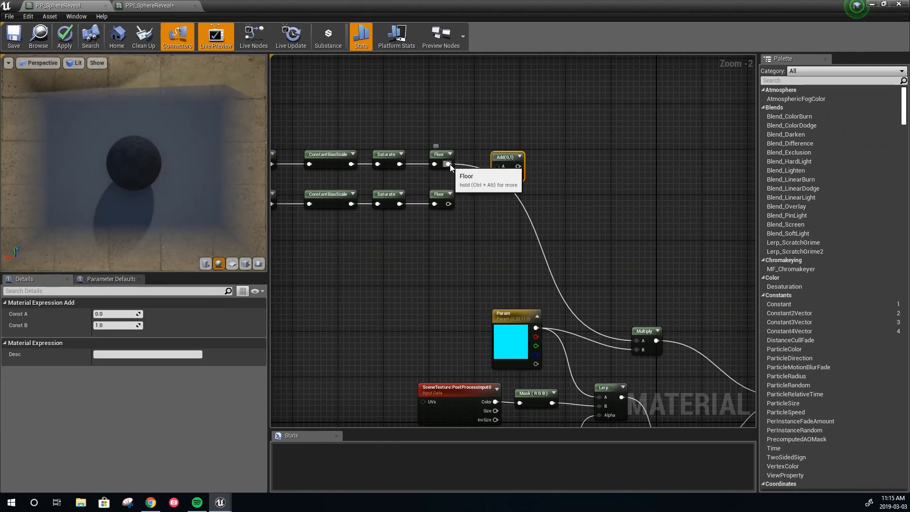
left_click_drag(448, 164, 498, 166)
left_click_drag(448, 204, 639, 343)
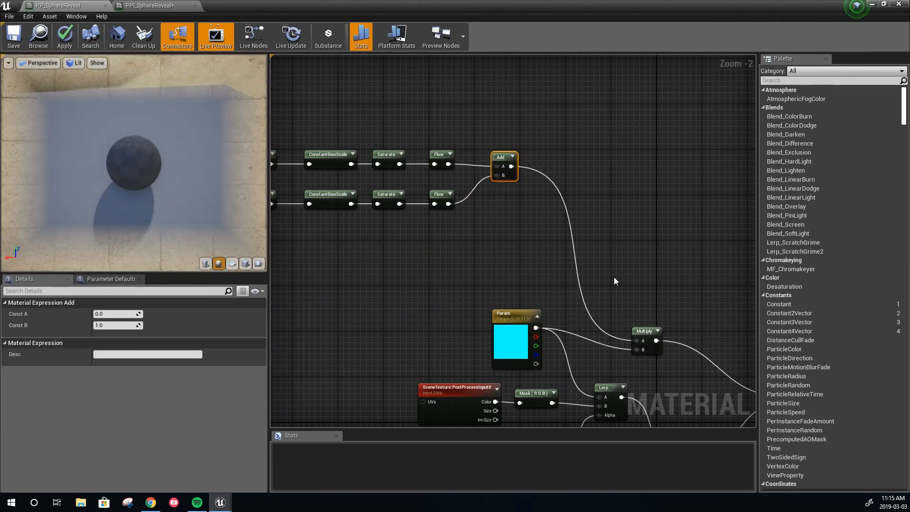
Duplicate the lower Sine, ConstantBiasScale, Saturate and Floor chain beneath itself and feed the copy from the BreakOutFloat3Components B output.
left_click_drag(126, 183, 142, 183)
right_click_drag(125, 181, 125, 192)
left_click_drag(125, 181, 159, 180)
right_click_drag(360, 236, 545, 221)
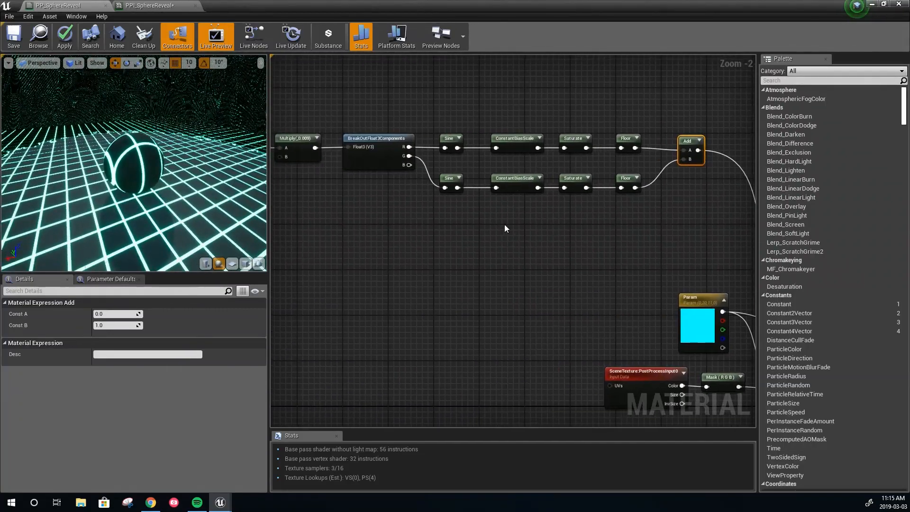
left_click_drag(662, 183, 662, 183)
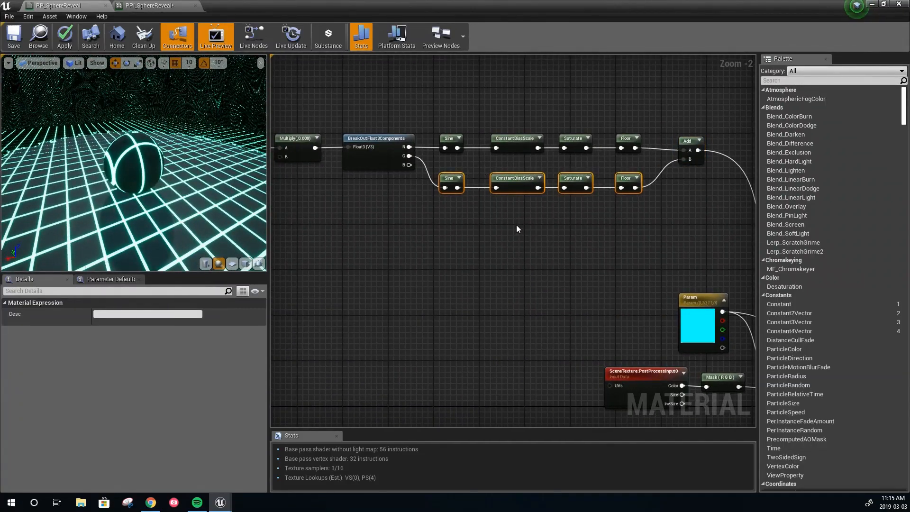
key("ctrl+v")
left_click_drag(495, 238, 519, 217)
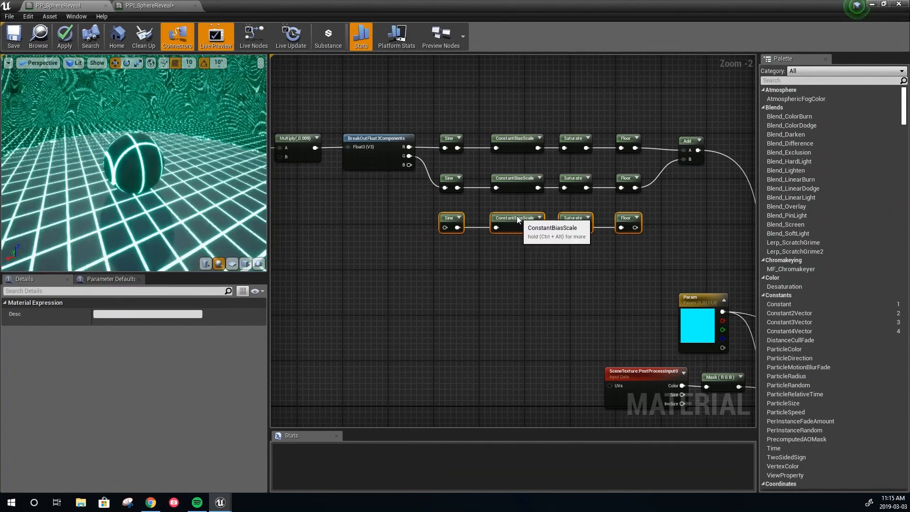
left_click(425, 204)
right_click_drag(425, 208, 361, 214)
left_click_drag(347, 172, 382, 234)
right_click_drag(478, 254, 357, 266)
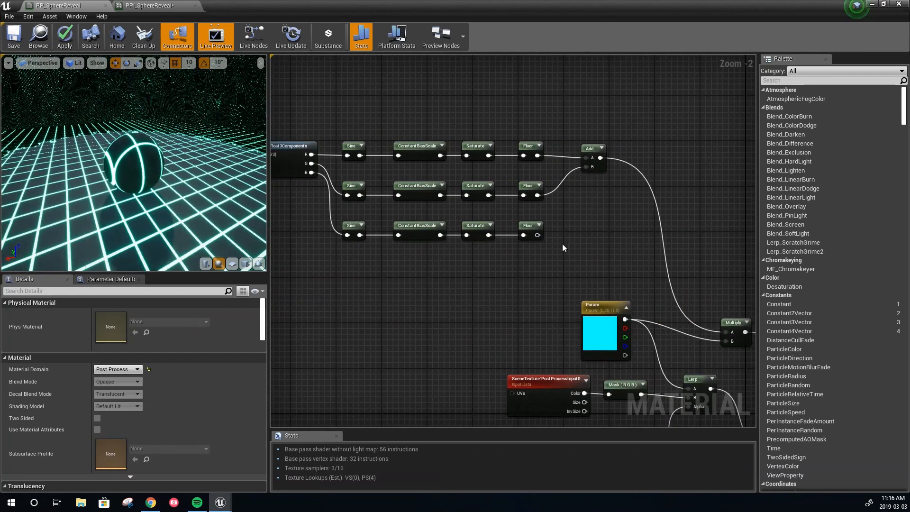
Create a second Add node with the first Add's output as A and the third chain's Floor as B.
left_click(596, 212)
left_click_drag(537, 235, 638, 203)
left_click_drag(601, 158, 626, 213)
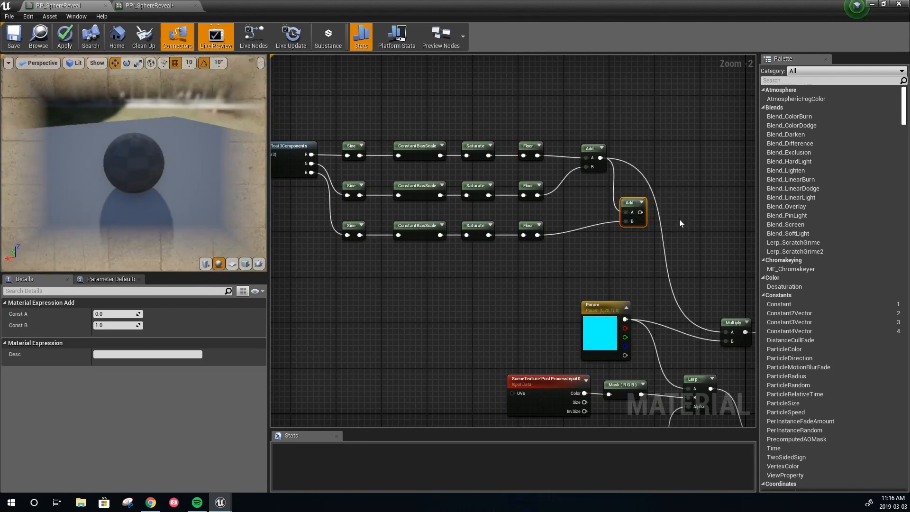
Add a Saturate node after the second Add and wire its output into the colour Multiply's A input.
right_click(682, 217)
type("saturate")
left_click(700, 238)
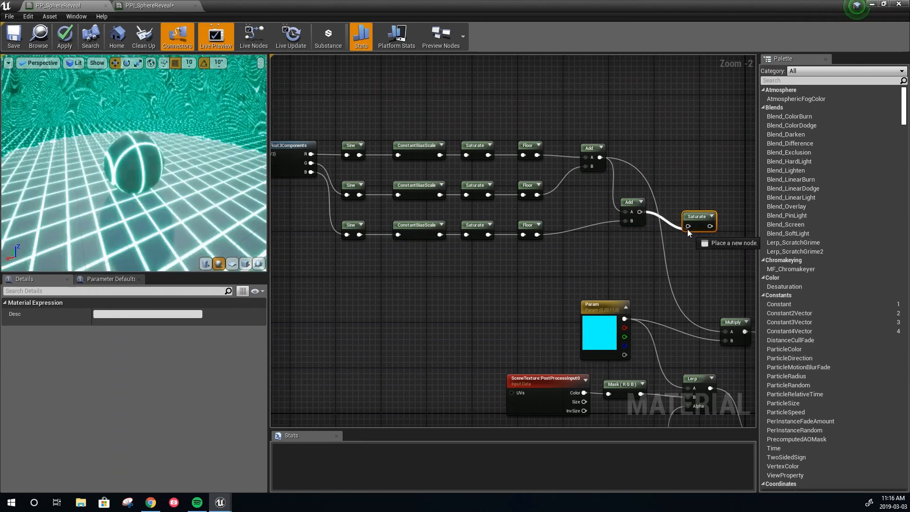
right_click_drag(689, 229, 566, 218)
left_click_drag(588, 216, 608, 322)
Wire the three ConstantBiasScale nodes directly into their Floor nodes and delete the three bypassed Saturate nodes.
right_click_drag(425, 232, 480, 240)
left_click_drag(373, 152, 456, 152)
left_click_drag(372, 192, 456, 192)
left_click_drag(373, 233, 456, 232)
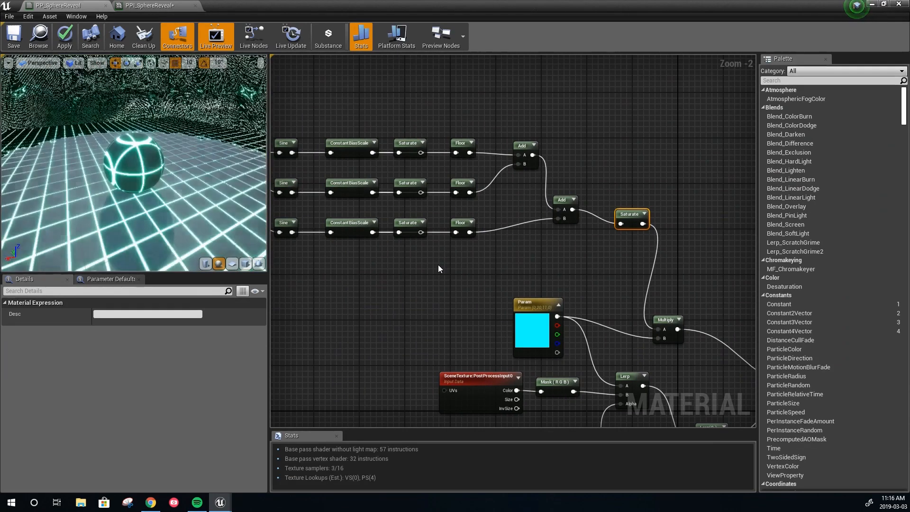
left_click_drag(401, 120, 423, 286)
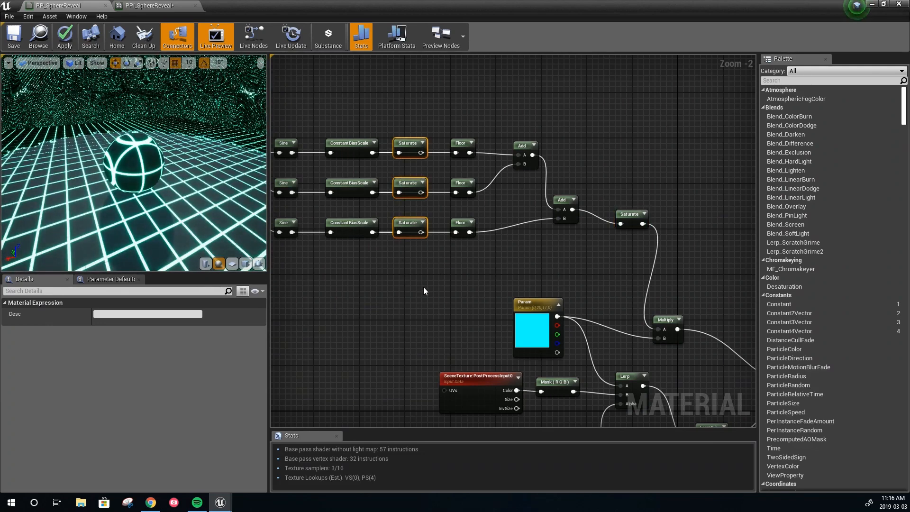
key("Delete")
Move the Floor, Add and final Saturate nodes closer to the ConstantBiasScale nodes and save the material.
left_click_drag(422, 112, 557, 254)
left_click_drag(574, 197, 517, 197)
left_click_drag(630, 213, 573, 204)
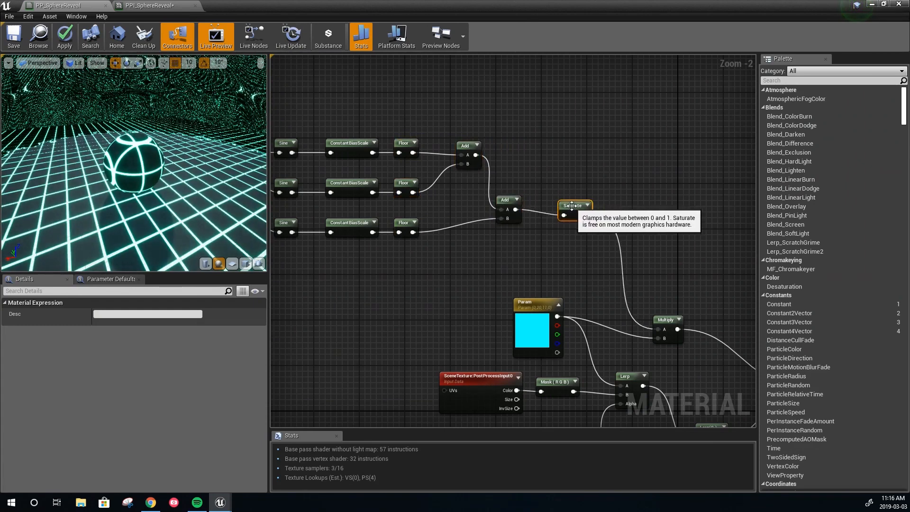
left_click(30, 49)
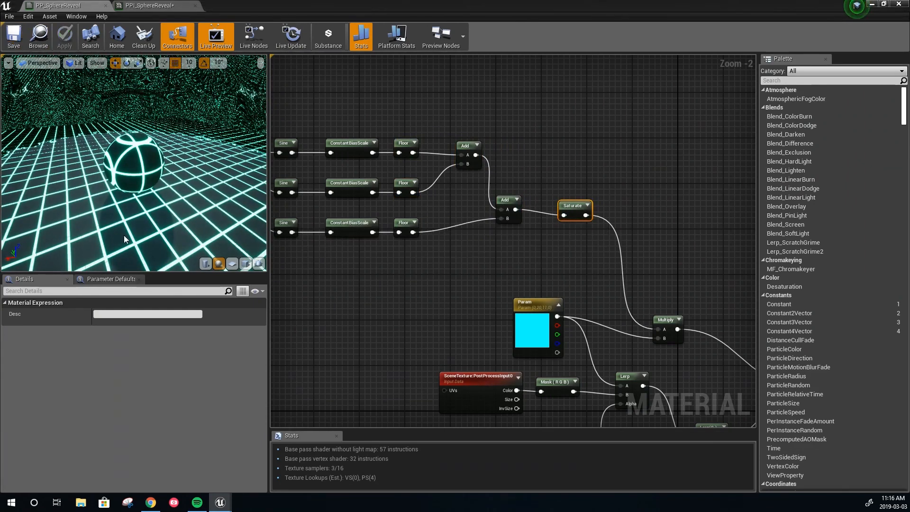
Inspect the three-axis grid in the level viewport and save the PPI_SphereReveal material instance.
left_click(125, 5)
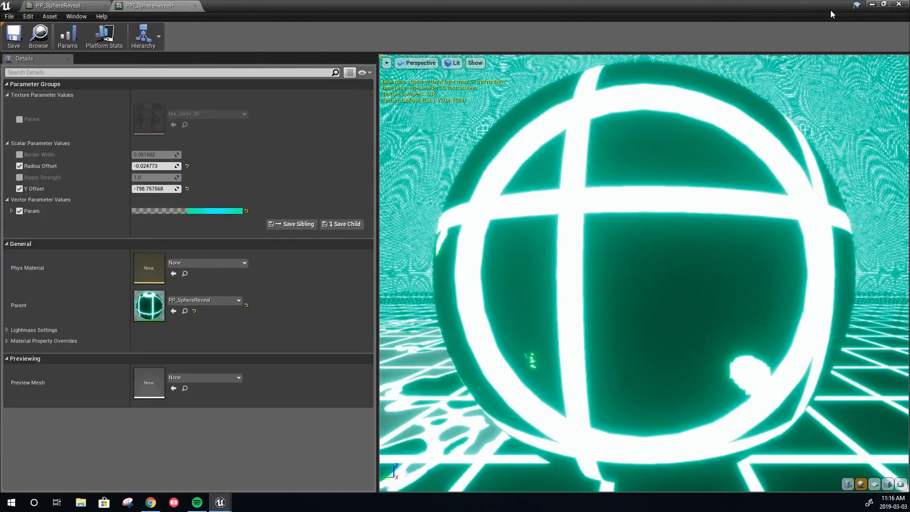
left_click(872, 5)
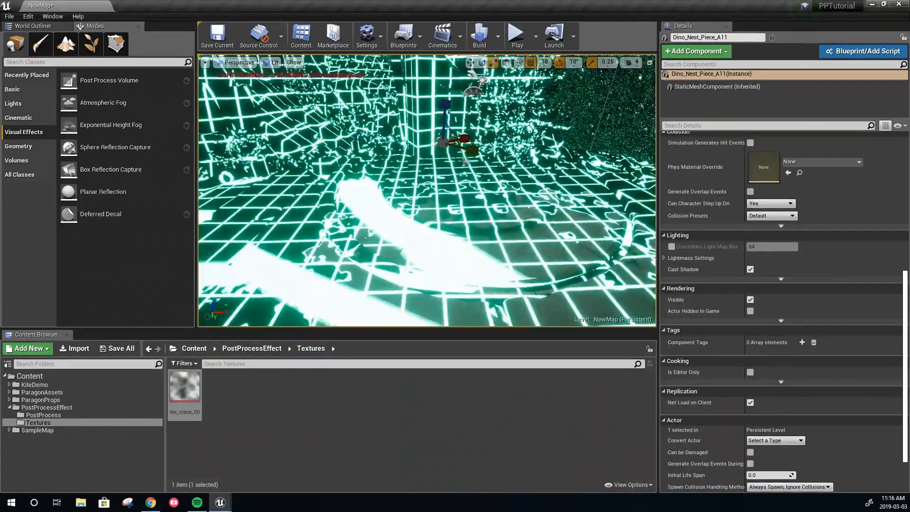
right_click_drag(426, 189, 531, 211)
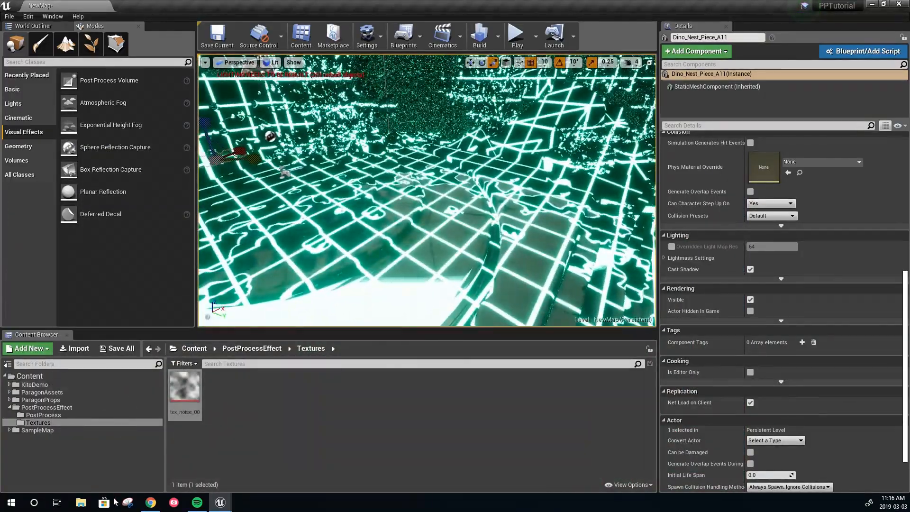
mouse_move(220, 503)
left_click(363, 453)
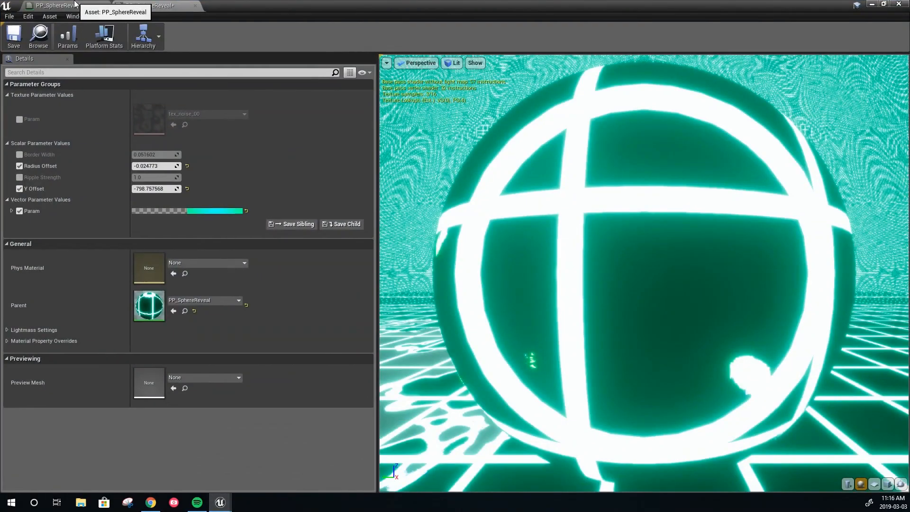
left_click(14, 32)
Return to the PP_SphereReveal graph and examine the Border Width, Subtract, Floor and Saturate chain that forms the reveal border.
left_click(58, 5)
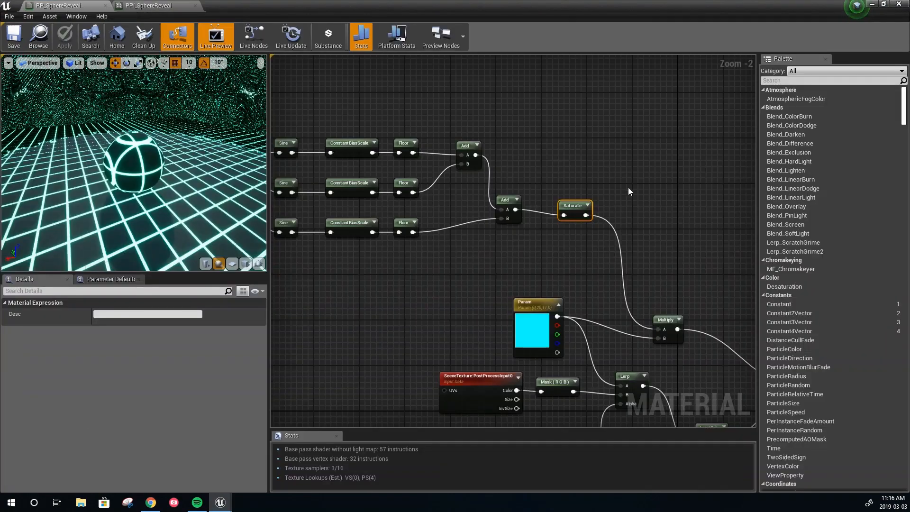
scroll(436, 270, "down", 3)
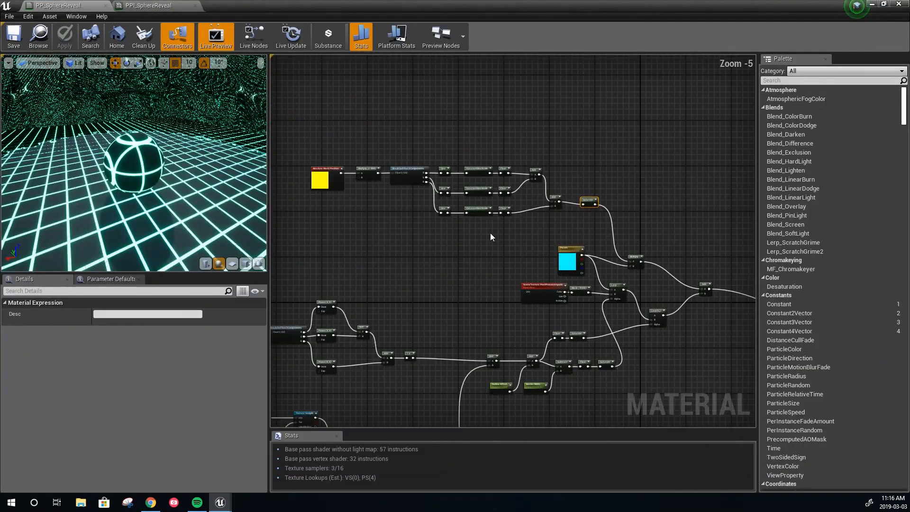
right_click_drag(481, 276, 411, 219)
scroll(428, 220, "up", 1)
right_click_drag(472, 280, 414, 271)
scroll(469, 320, "up", 1)
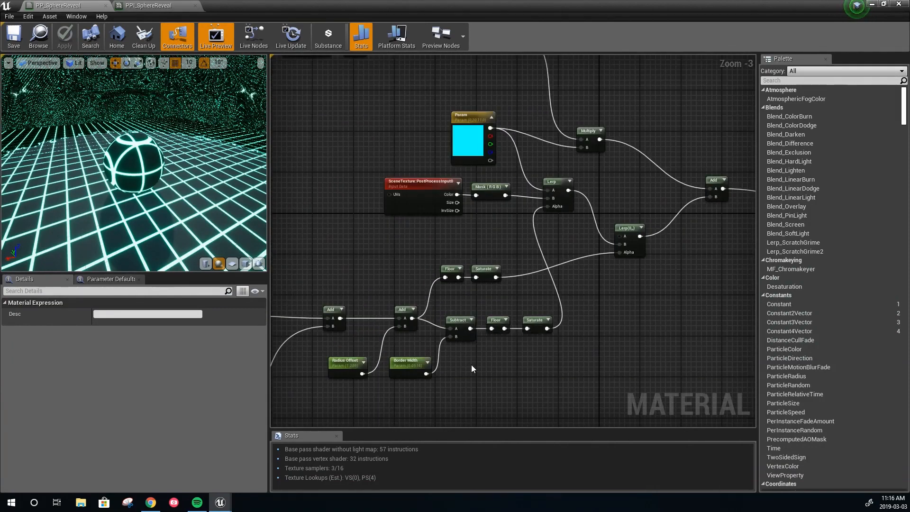
scroll(472, 365, "up", 1)
scroll(432, 374, "up", 1)
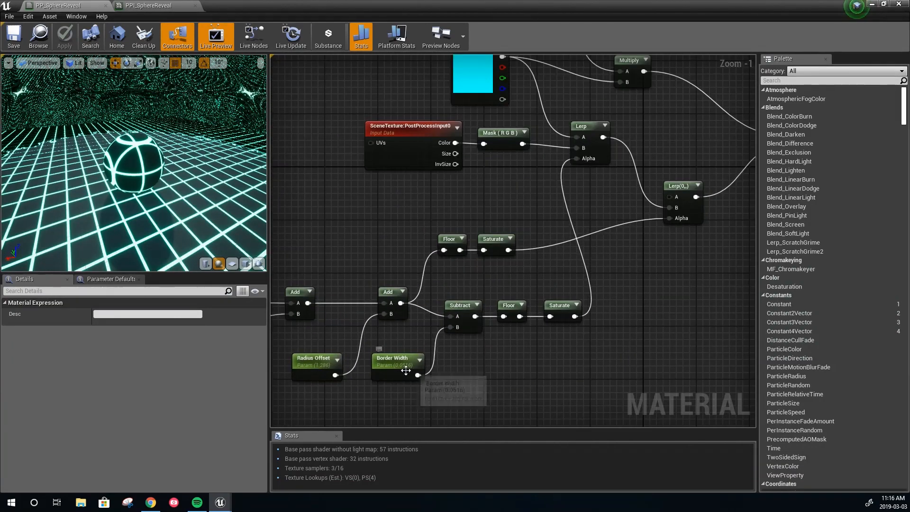
right_click_drag(406, 386, 353, 373)
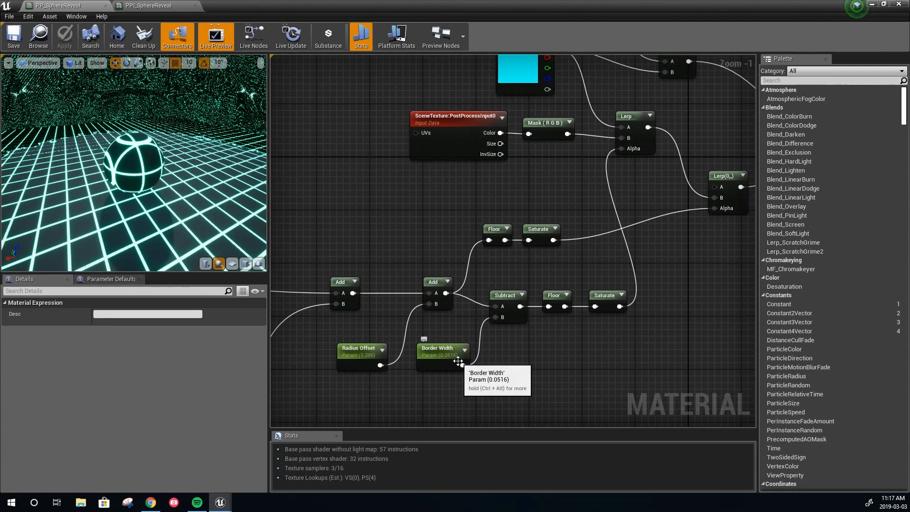
right_click_drag(523, 344, 378, 388)
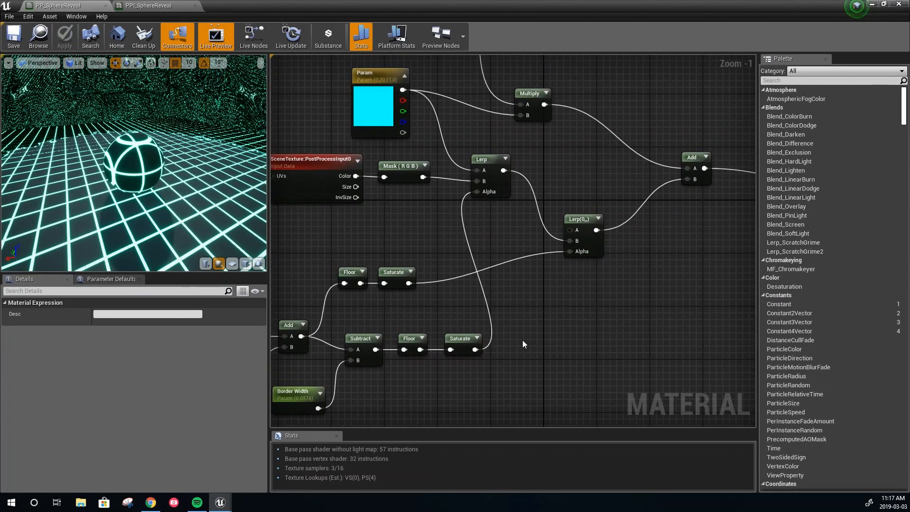
Insert a Multiply of the grid Saturate and the border chain's Saturate, with its output feeding the colour Multiply's A input.
scroll(522, 340, "down", 2)
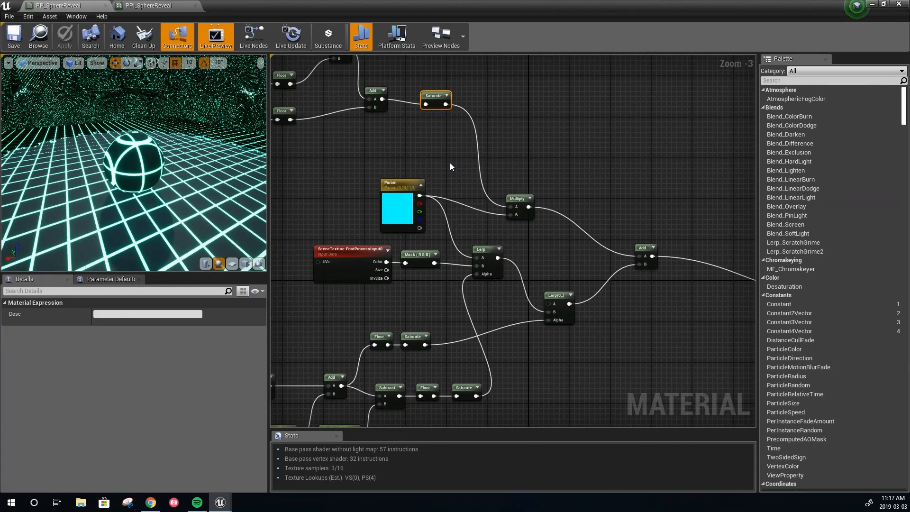
left_click(448, 138)
left_click_drag(446, 104, 455, 159)
left_click_drag(474, 382, 456, 163)
left_click_drag(471, 152, 552, 197)
left_click_drag(455, 147, 484, 152)
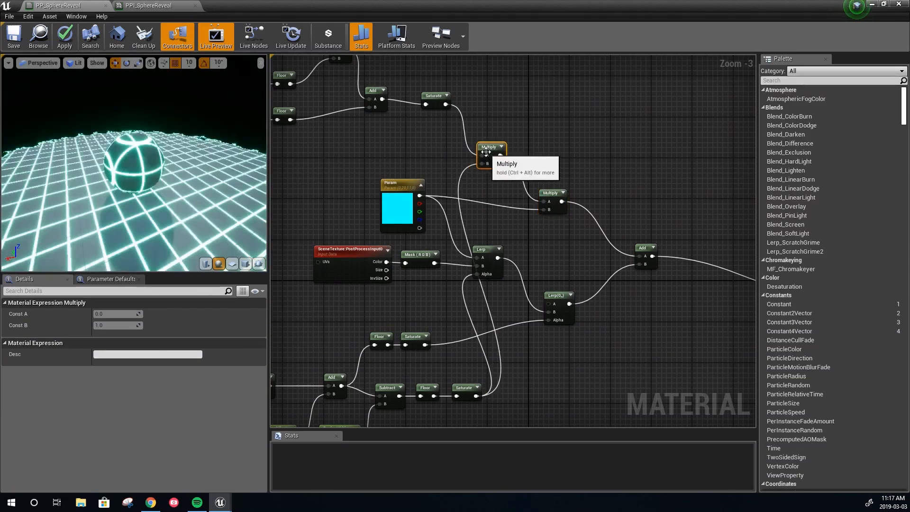
Invert the border Saturate's output through a OneMinus node into the new Multiply's B input and save the material.
right_click(548, 397)
type("1-")
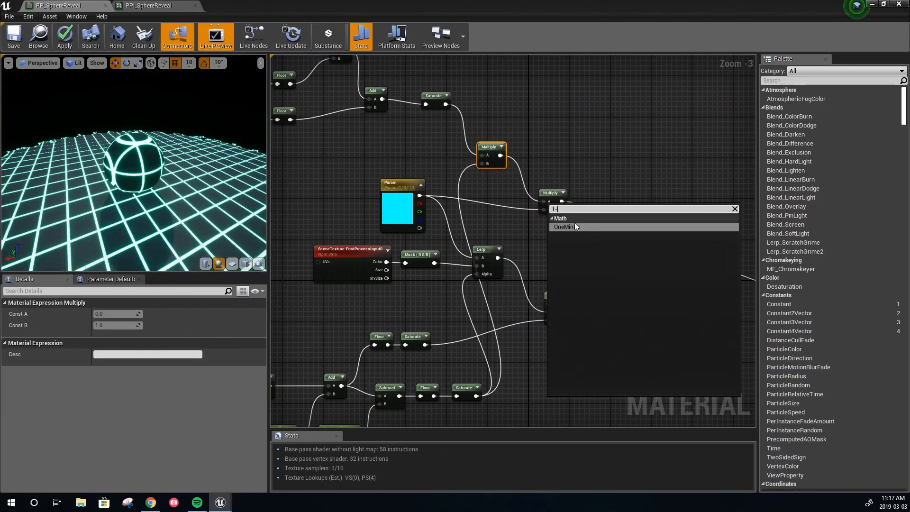
key("Return")
left_click_drag(476, 396, 482, 164)
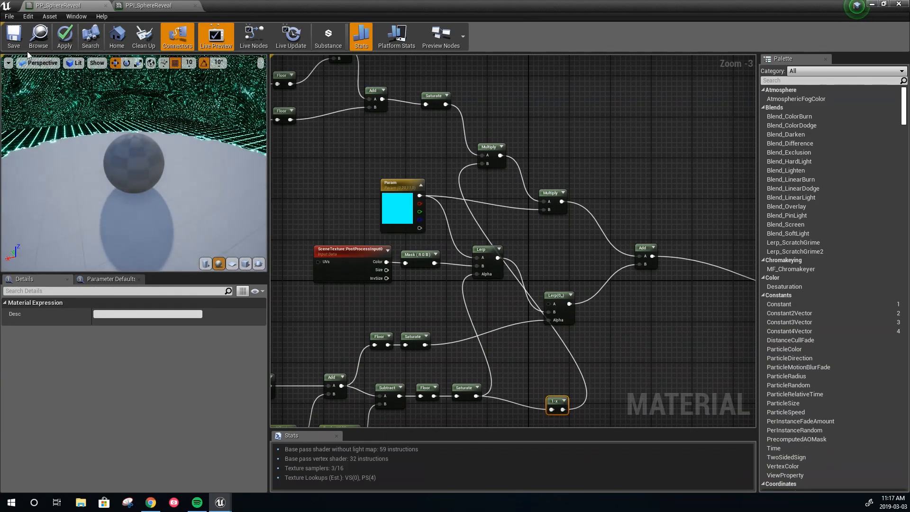
left_click(13, 41)
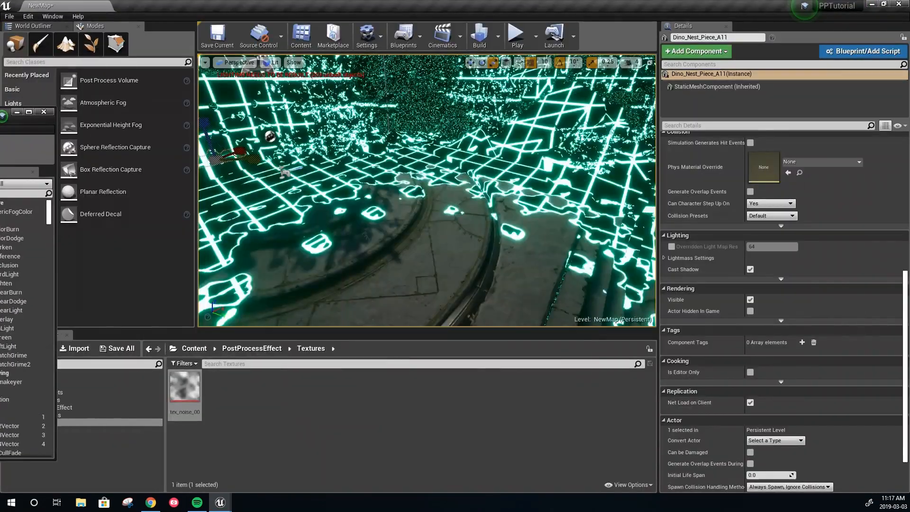
Fly around the level to check how the grid meets the reveal area, and return to the material graph.
right_click_drag(198, 171, 602, 109)
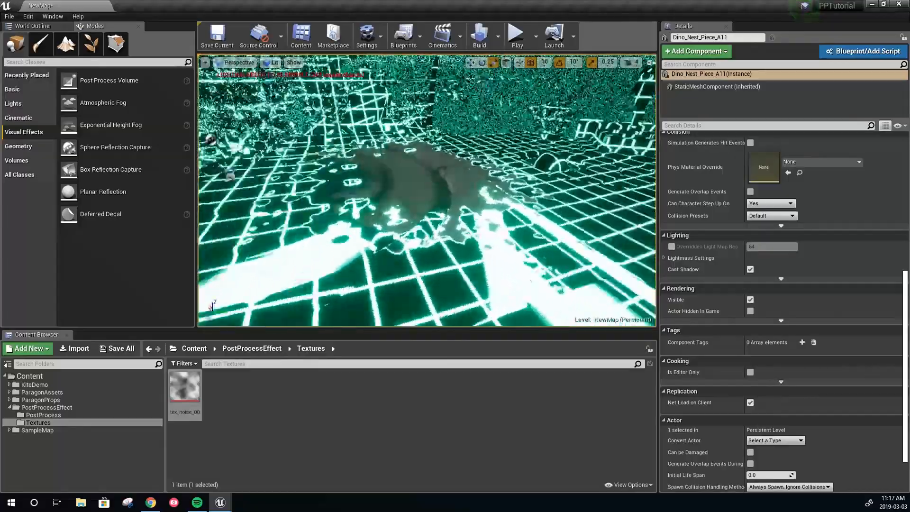
right_click_drag(427, 189, 367, 162)
left_click_drag(909, 89, 476, 83)
double_click(476, 82)
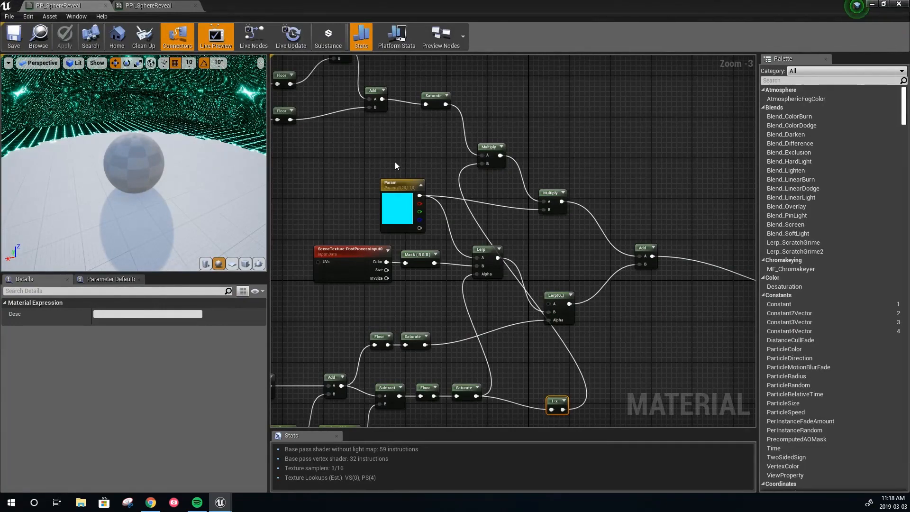
Review the reveal mask nodes around Radius Offset, Border Width, Subtract and 1-x in the material graph.
right_click_drag(396, 162, 588, 225)
scroll(527, 224, "down", 2)
right_click_drag(529, 254, 457, 169)
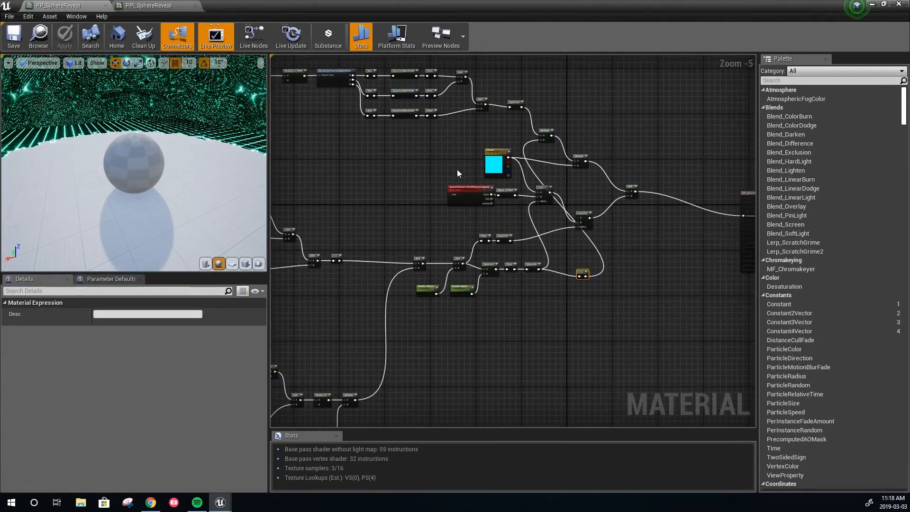
scroll(532, 266, "up", 1)
right_click_drag(530, 297, 483, 338)
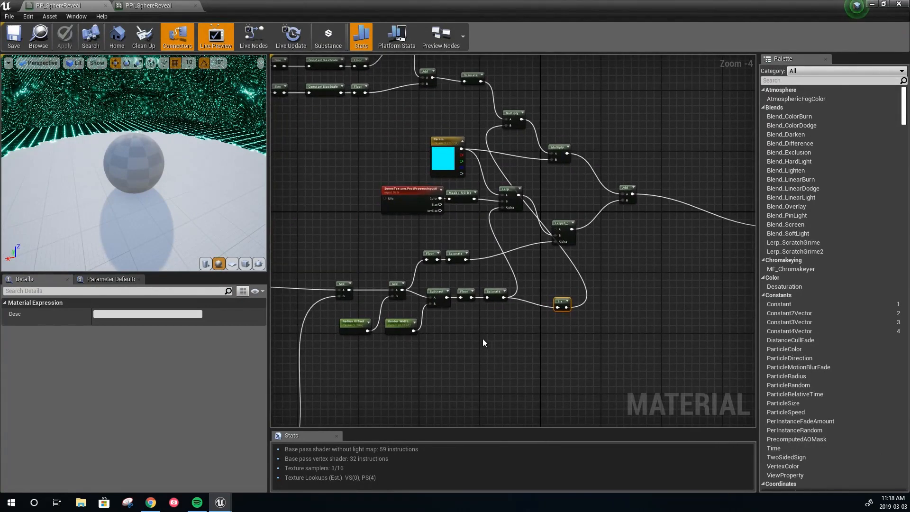
scroll(483, 338, "up", 1)
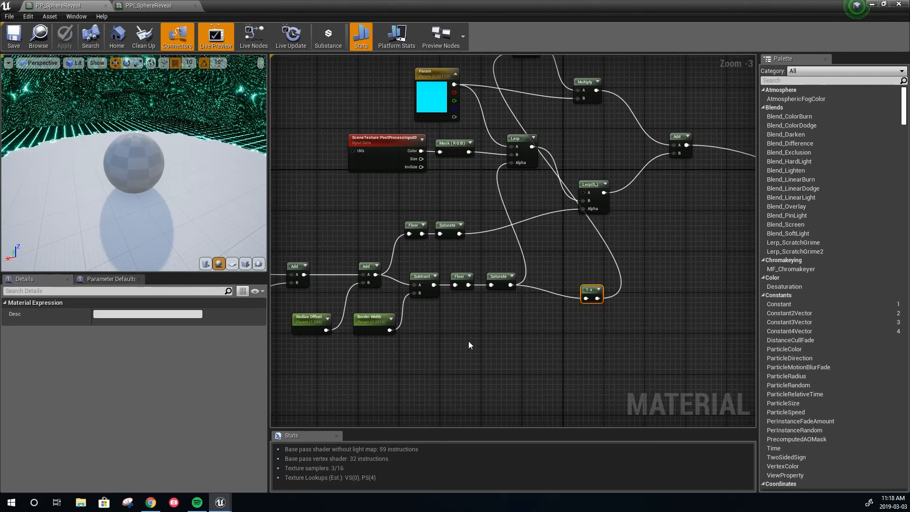
right_click_drag(468, 340, 479, 329)
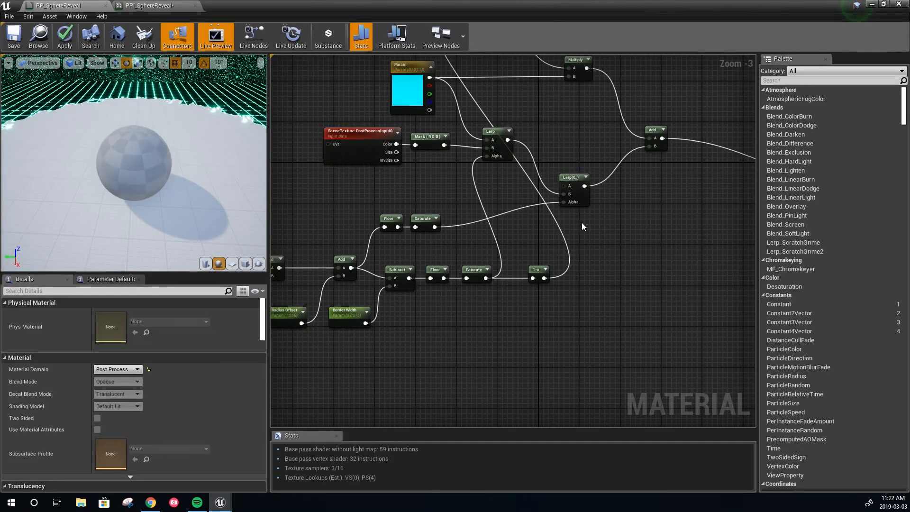
right_click_drag(455, 320, 488, 313)
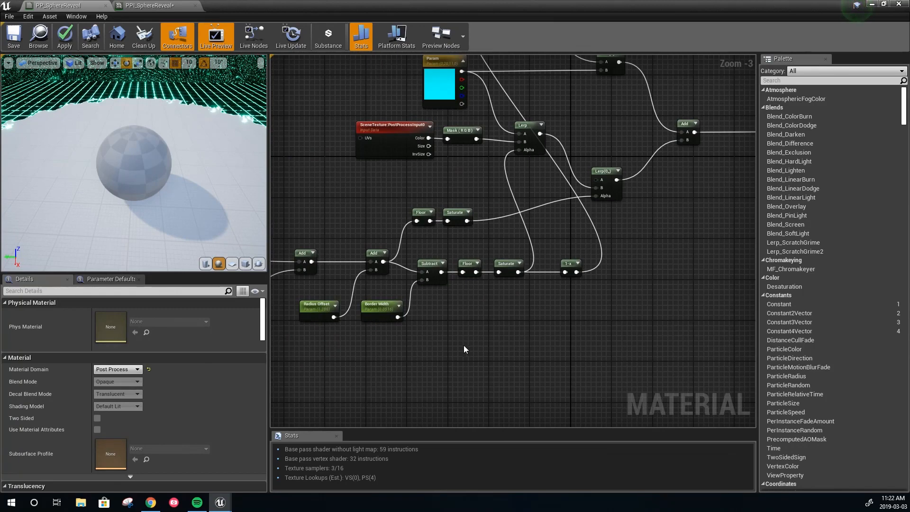
Add a Subtract node below the border chain and feed its A input from the Border Width Subtract's output.
right_click(454, 320)
type("subtract")
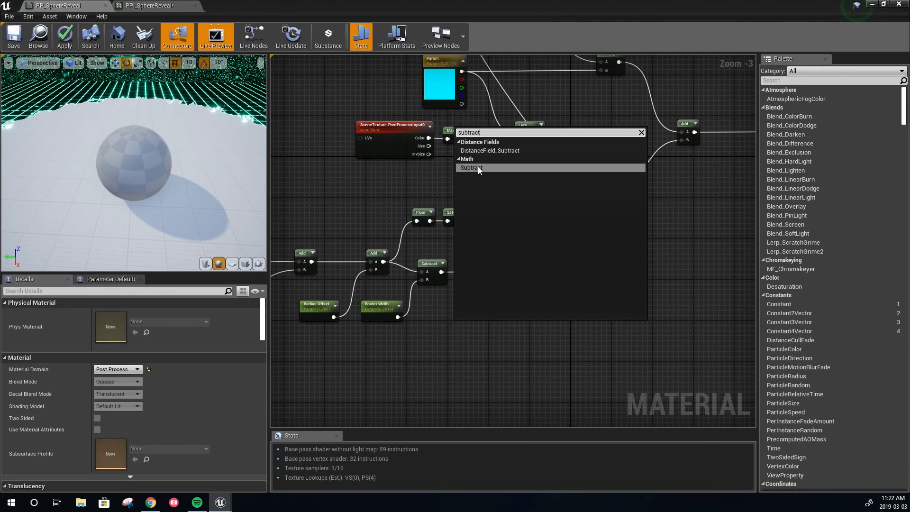
left_click(478, 168)
scroll(441, 280, "up", 1)
left_click_drag(442, 271, 462, 341)
left_click_drag(466, 330, 476, 325)
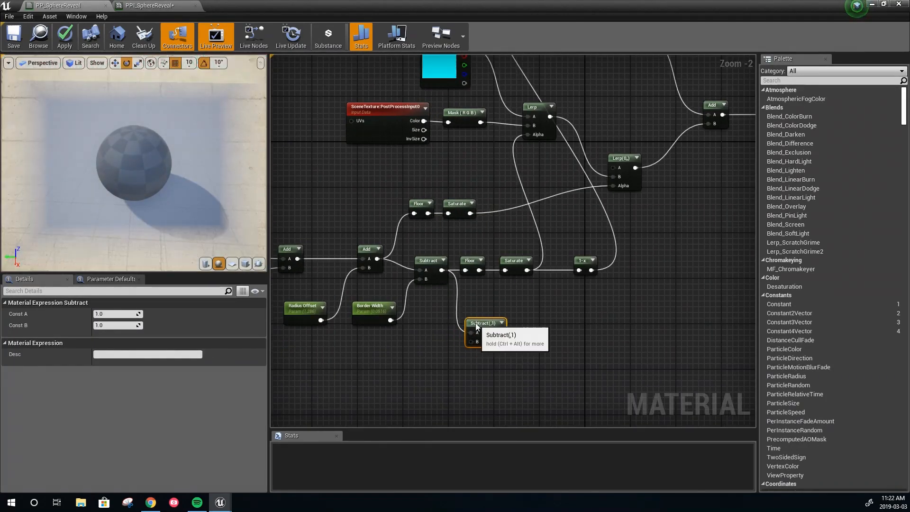
Create a scalar parameter named Wireframe Width and place it below the Border Width parameter.
right_click(359, 382)
left_click(352, 384)
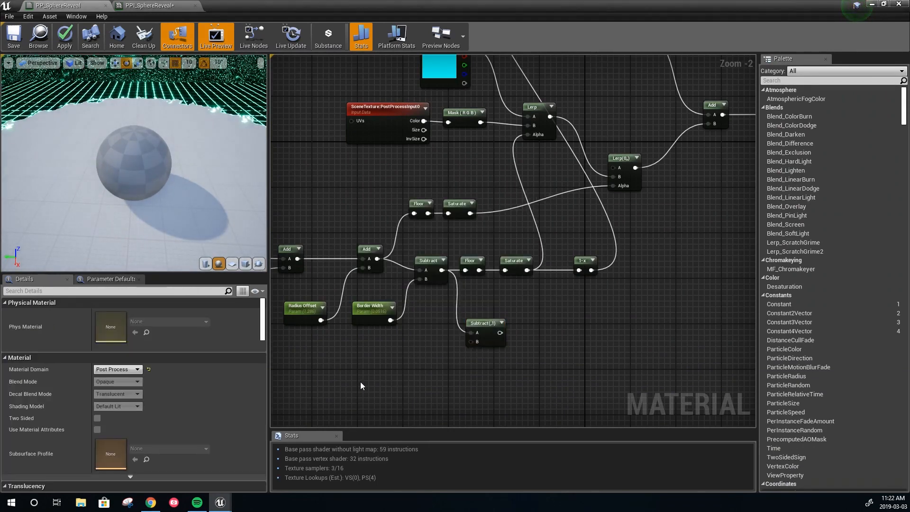
left_click(360, 382)
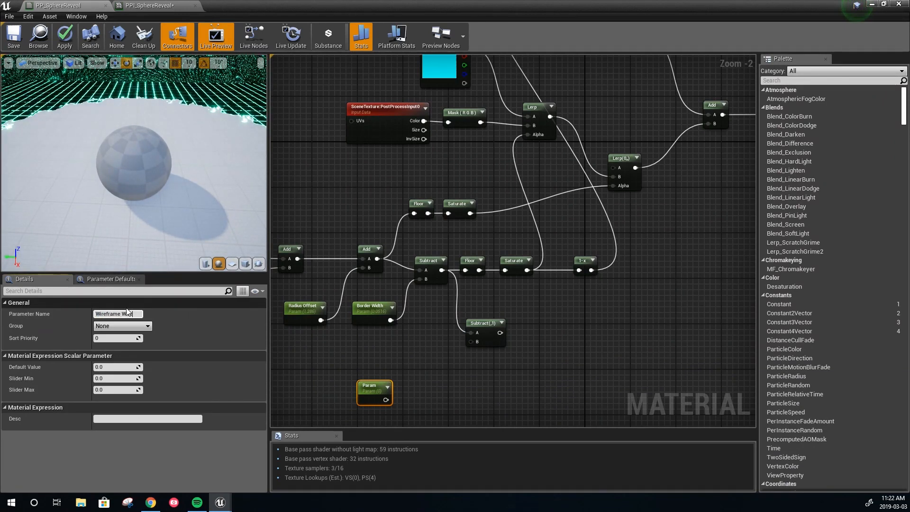
key("Return")
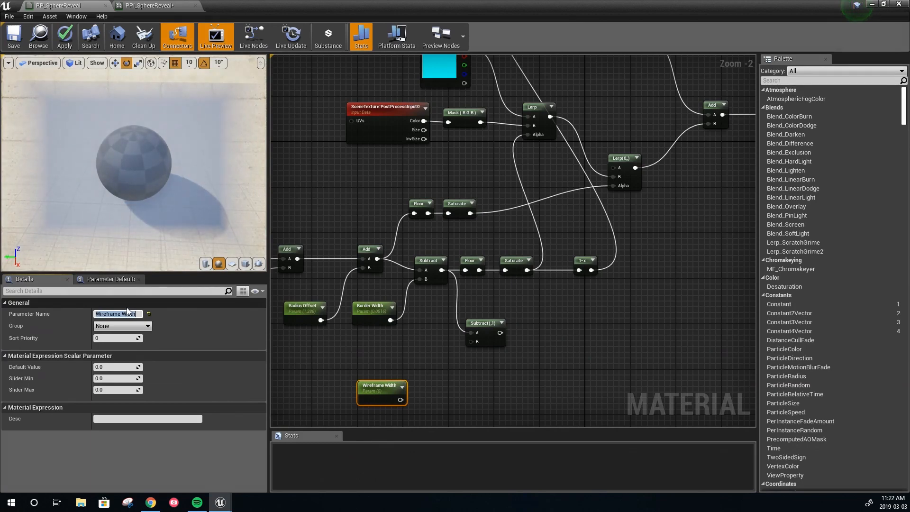
left_click(445, 380)
right_click_drag(444, 380, 431, 359)
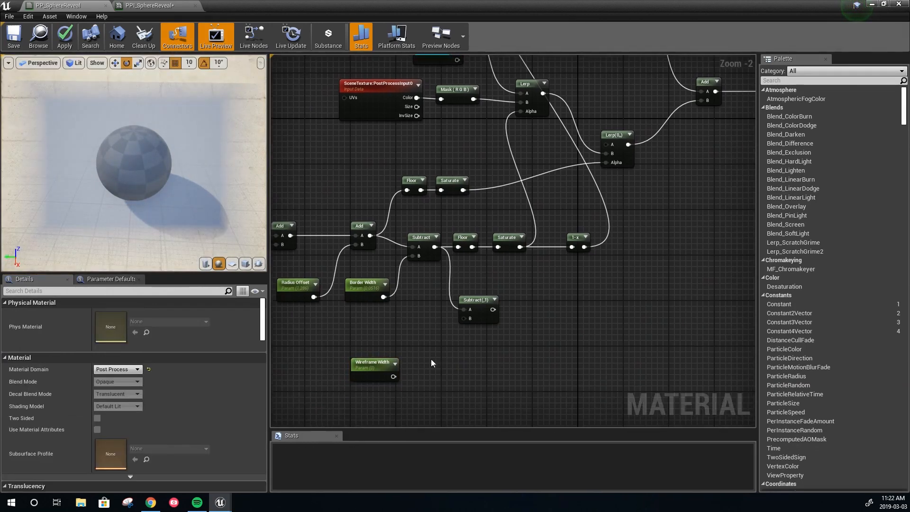
left_click_drag(391, 364, 368, 363)
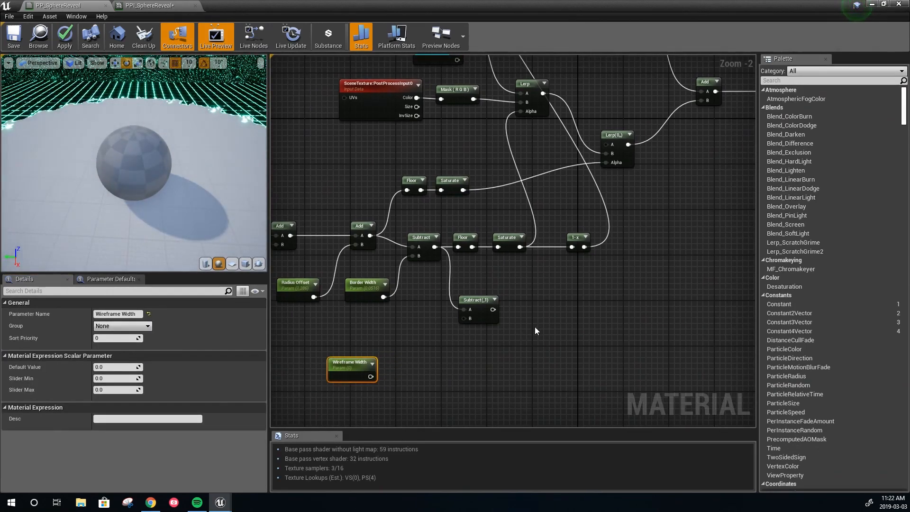
Connect the Wireframe Width parameter to the new Subtract's B input.
right_click_drag(537, 328, 490, 369)
right_click(505, 353)
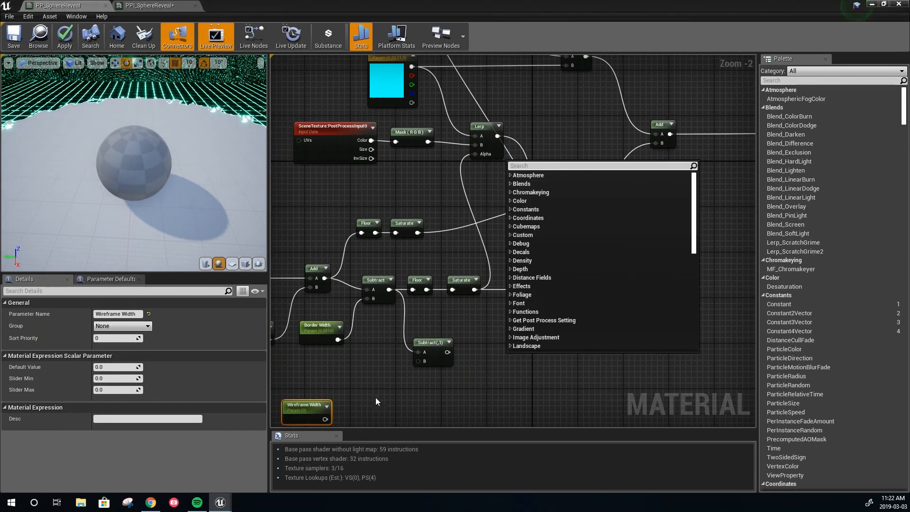
left_click(361, 416)
left_click_drag(325, 420, 420, 352)
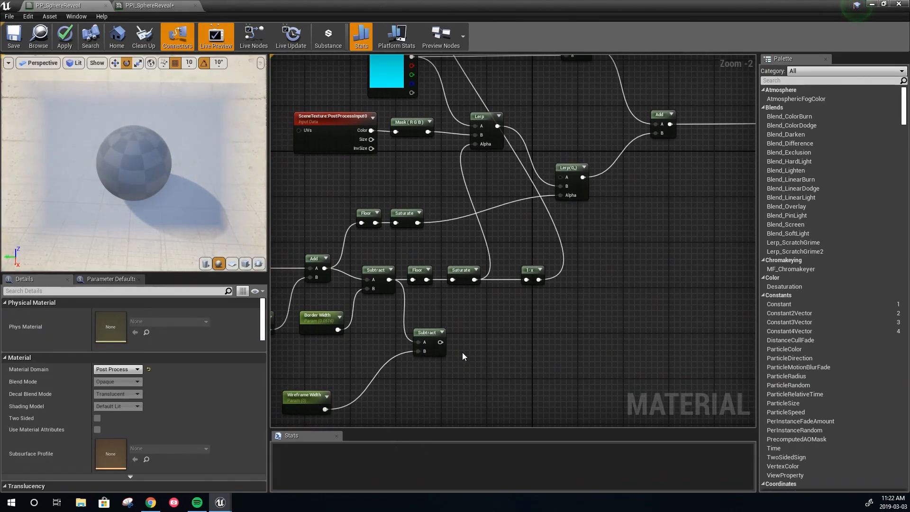
Add a Saturate node fed by the output of the Wireframe Width Subtract.
right_click(485, 345)
type("saturate")
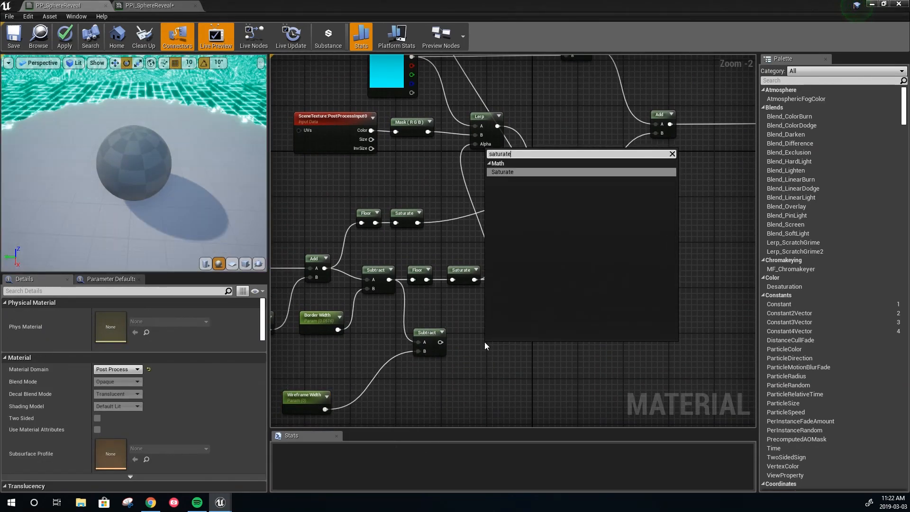
key("Return")
left_click_drag(440, 341, 561, 341)
left_click(555, 319)
Route the new Saturate's output up into the grid mask through a Multiply and save the material.
right_click_drag(567, 321, 553, 388)
left_click_drag(554, 386, 514, 108)
right_click_drag(555, 217, 577, 393)
left_click_drag(531, 287, 574, 288)
right_click_drag(575, 341, 559, 205)
right_click_drag(495, 356, 543, 257)
right_click_drag(492, 313, 504, 275)
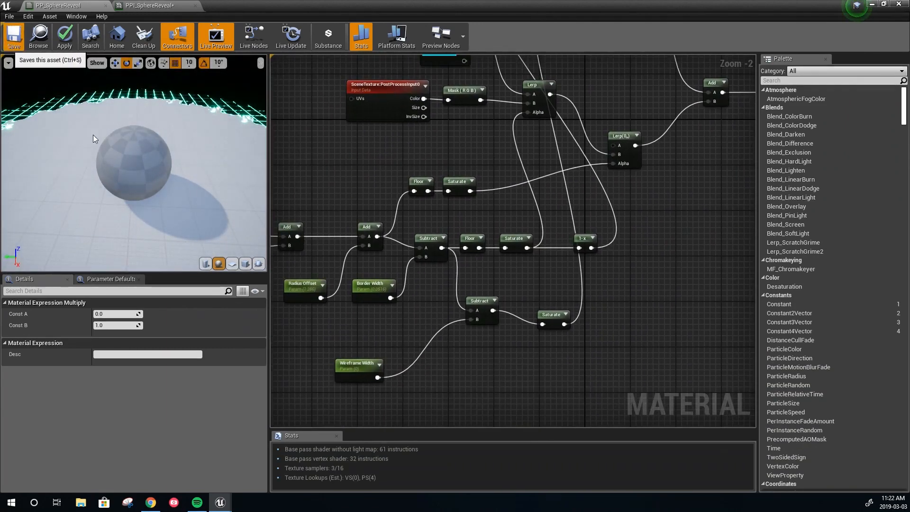
key("ctrl+s")
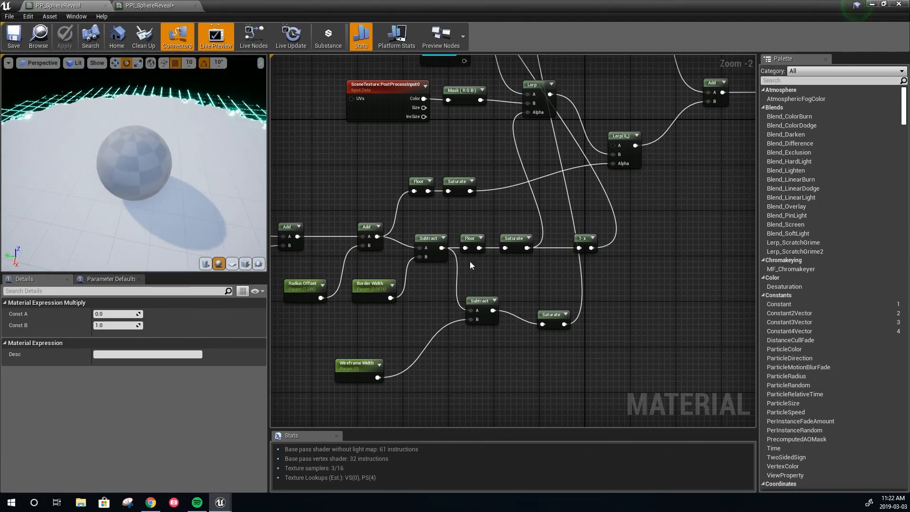
Try a Wireframe Width default value of -0.362293.
left_click_drag(356, 369, 384, 335)
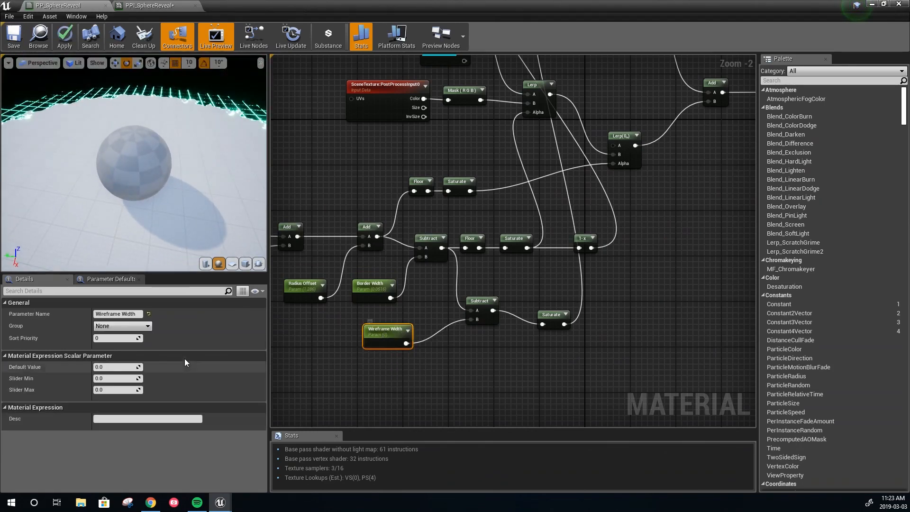
left_click_drag(129, 368, 97, 368)
Insert a OneMinus node between the Wireframe Width parameter and the Subtract's B input, positioning it between the two nodes.
left_click_drag(371, 332, 336, 355)
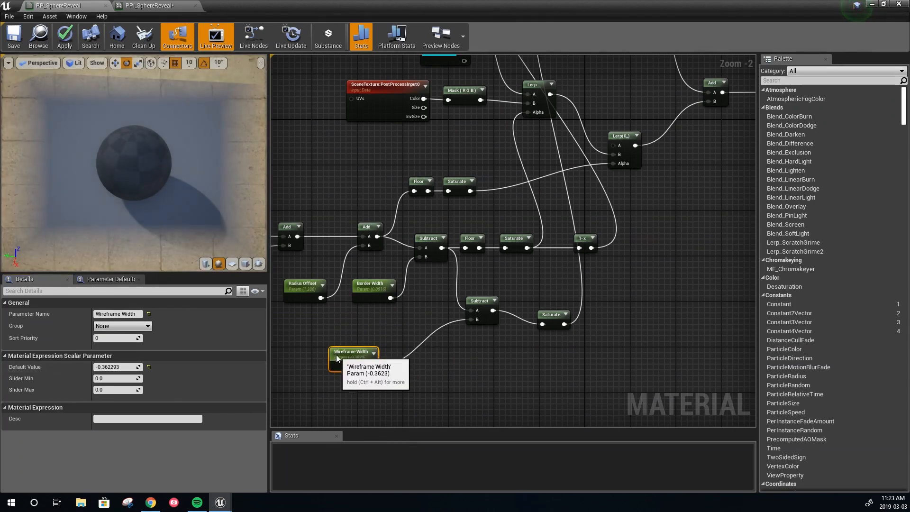
left_click(433, 368)
right_click(432, 375)
type("1-")
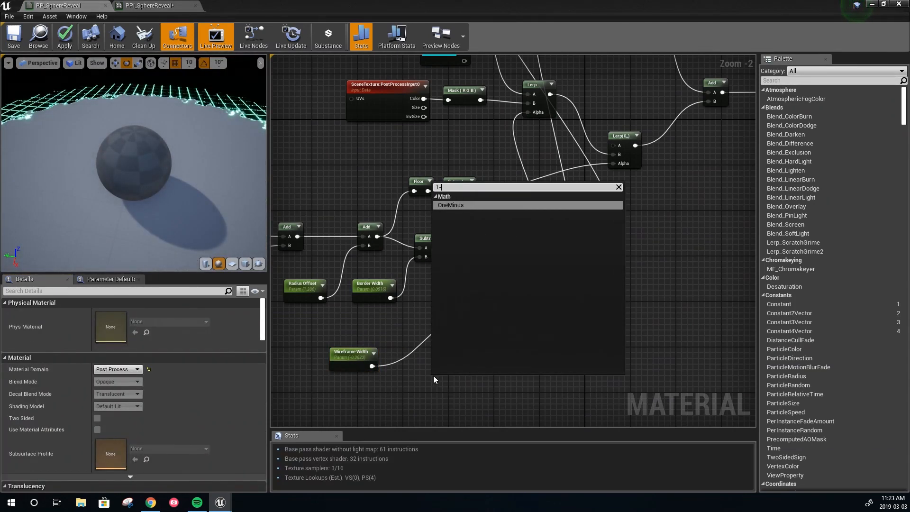
left_click(462, 207)
left_click_drag(372, 367, 469, 321)
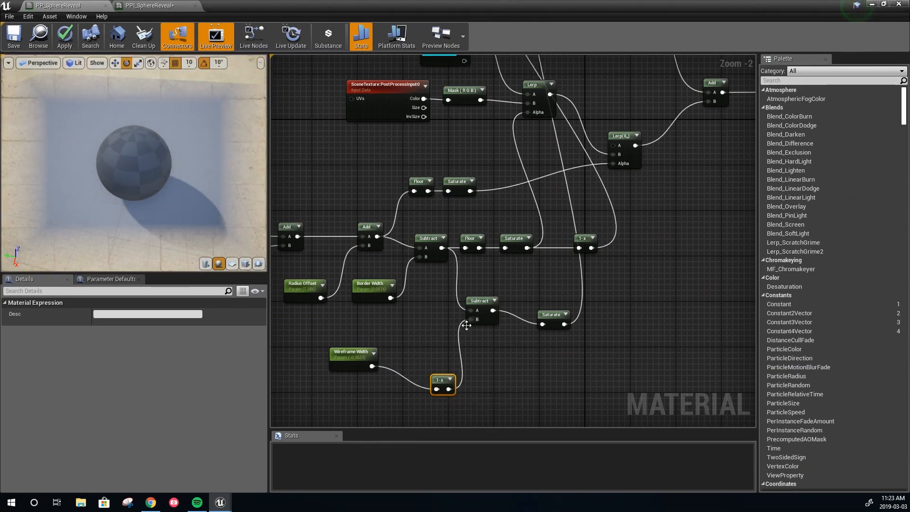
left_click_drag(438, 381, 415, 342)
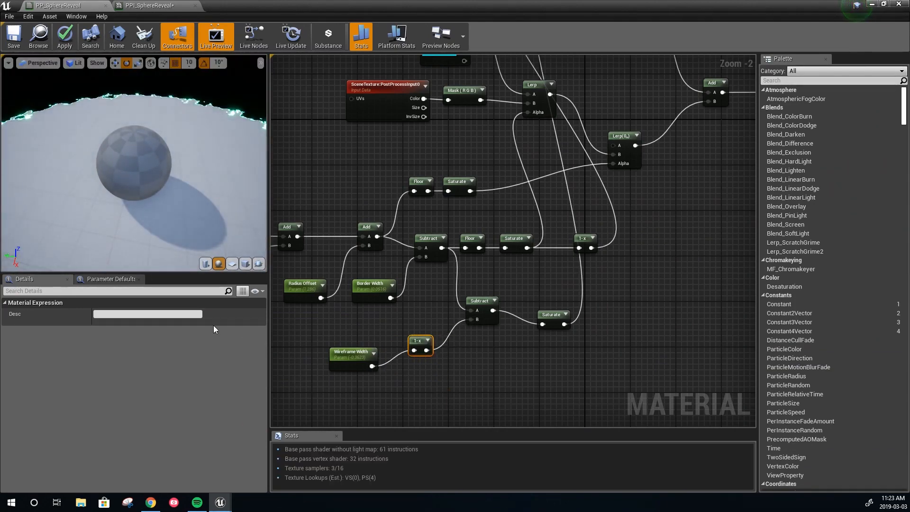
Set the Wireframe Width parameter's default value to 0.702897 and save the material.
left_click(336, 353)
left_click(119, 367)
type("0")
key("Return")
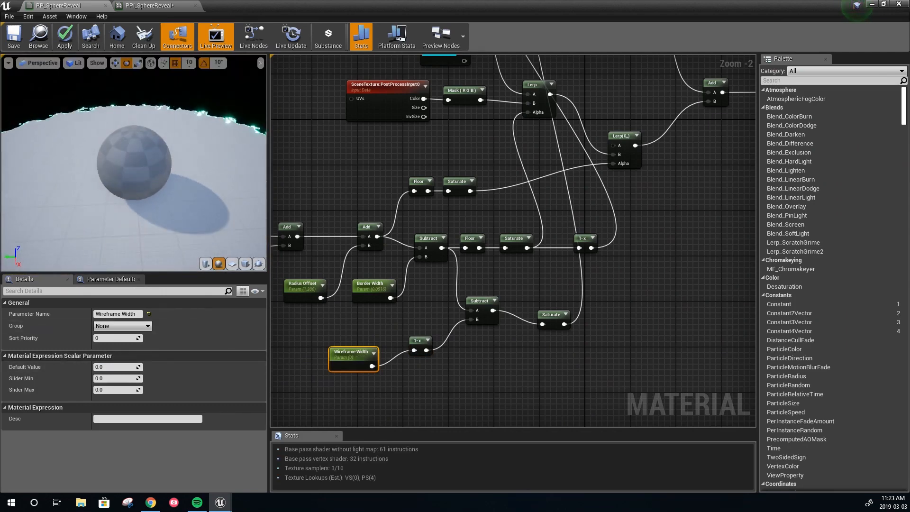
left_click_drag(141, 369, 173, 368)
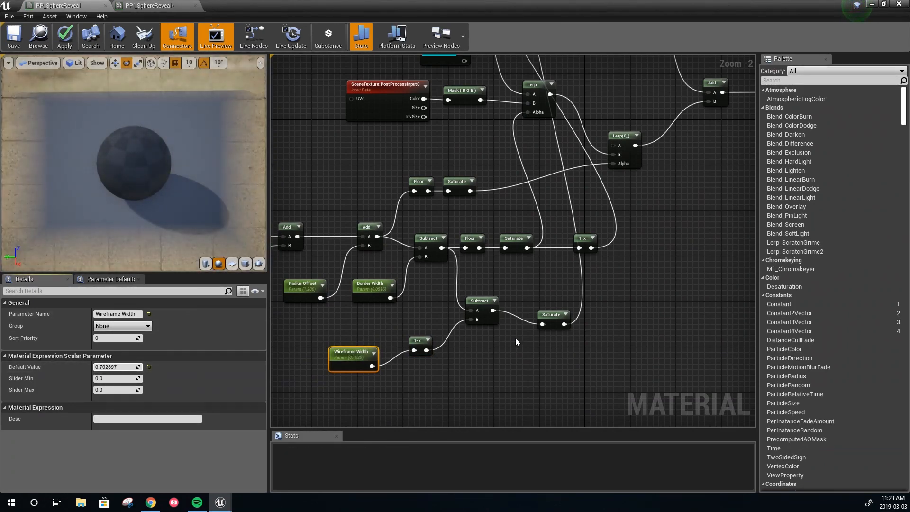
left_click(14, 36)
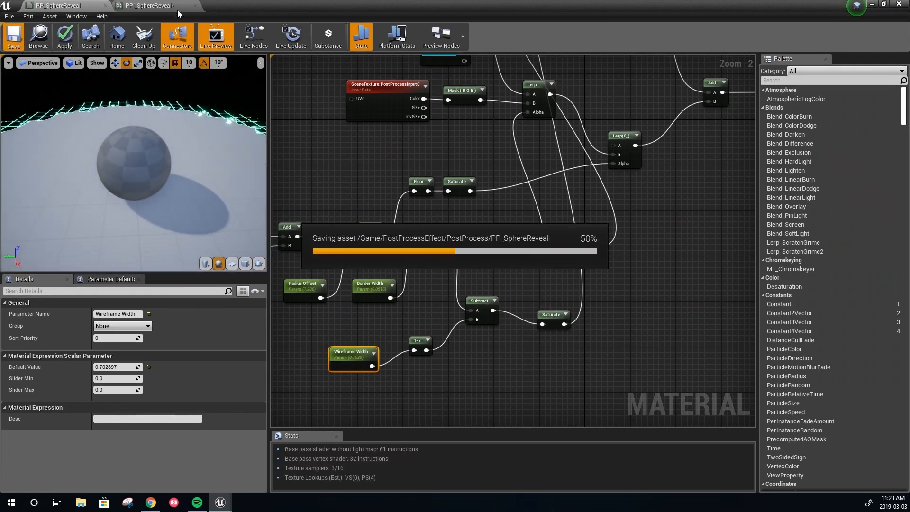
Save the PPI_SphereReveal material instance and move its editor window beside the level view.
left_click(154, 7)
left_click(11, 38)
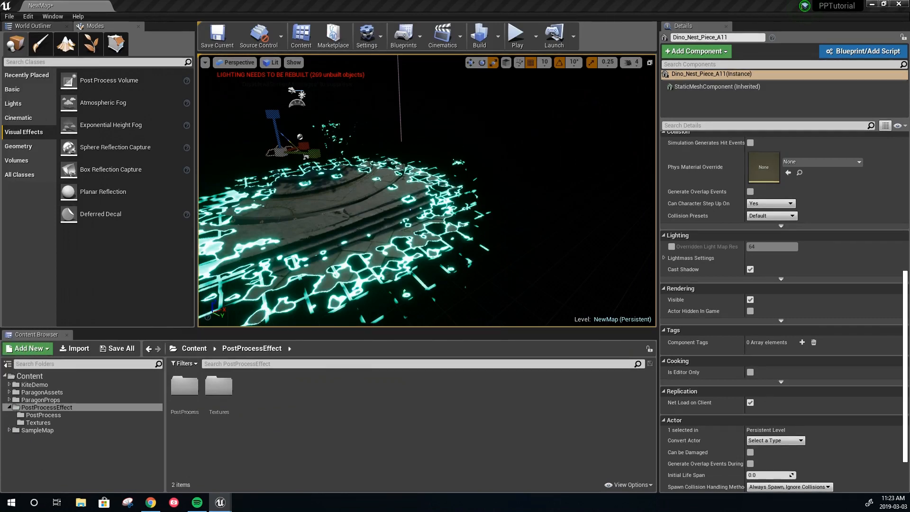
left_click_drag(0, 156, 775, 96)
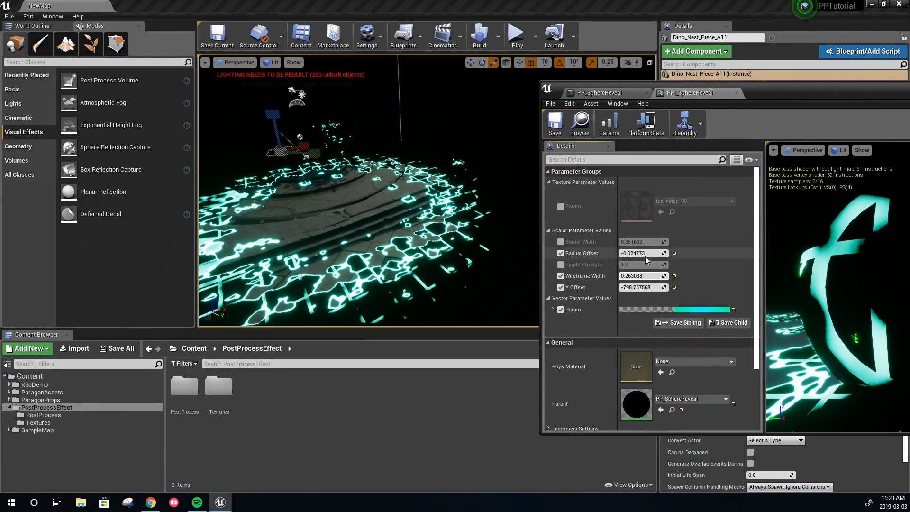
Set the instance's Wireframe Width to 0.872562 and Radius Offset to 0.844868, check the effect in the level, and save the instance.
left_click_drag(640, 276, 687, 276)
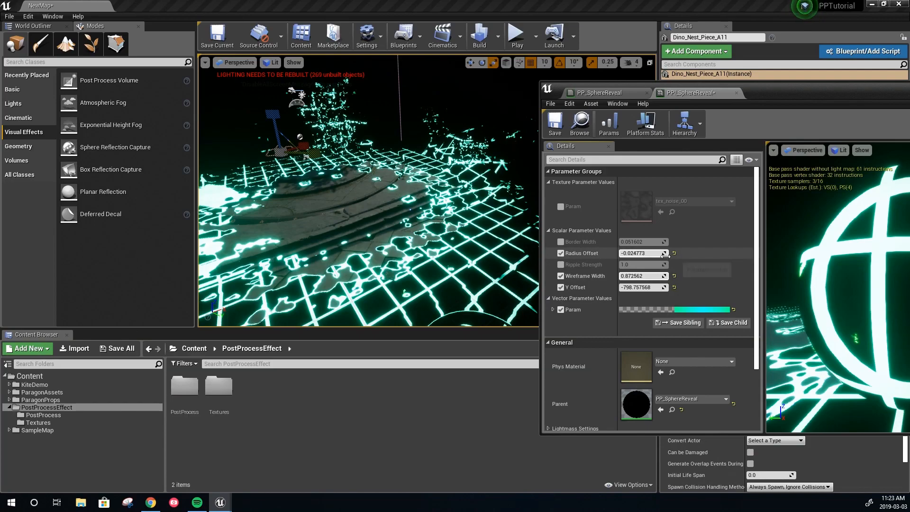
left_click_drag(661, 254, 711, 254)
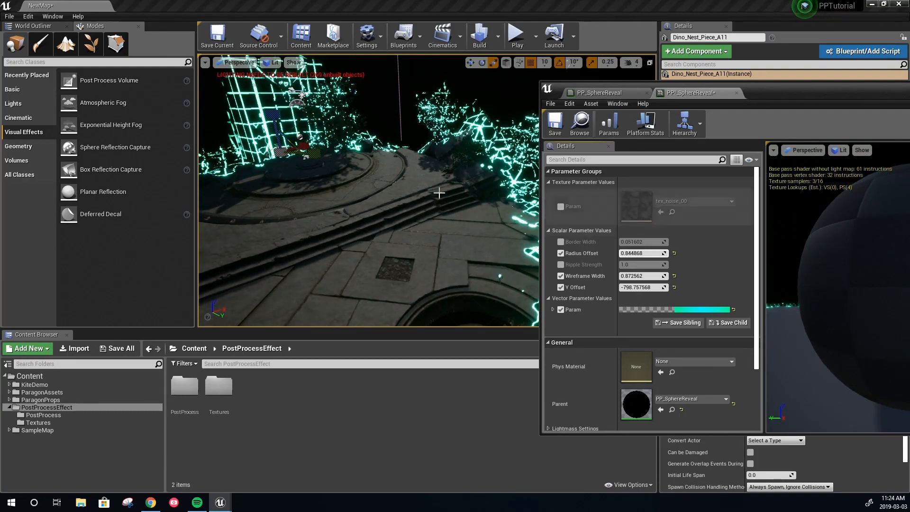
key("w")
right_click_drag(389, 203, 379, 180)
key("w")
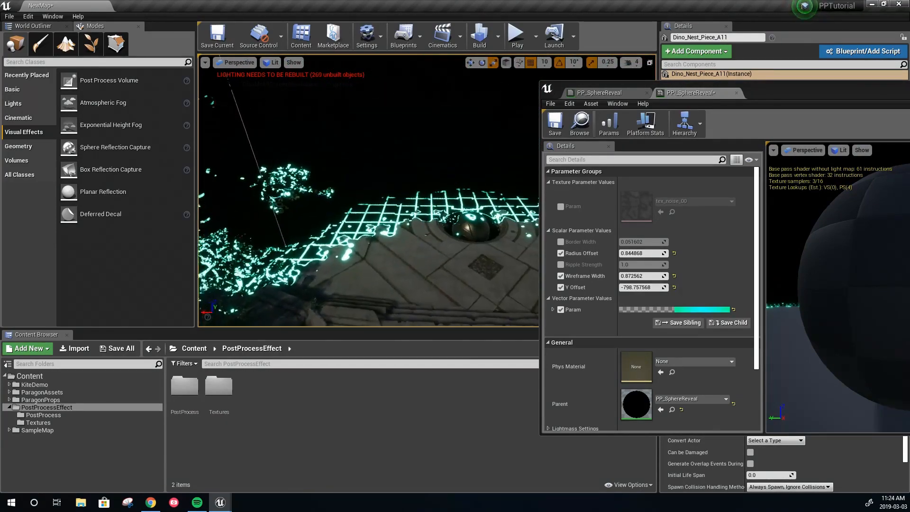
left_click(550, 133)
left_click_drag(781, 90, 733, 97)
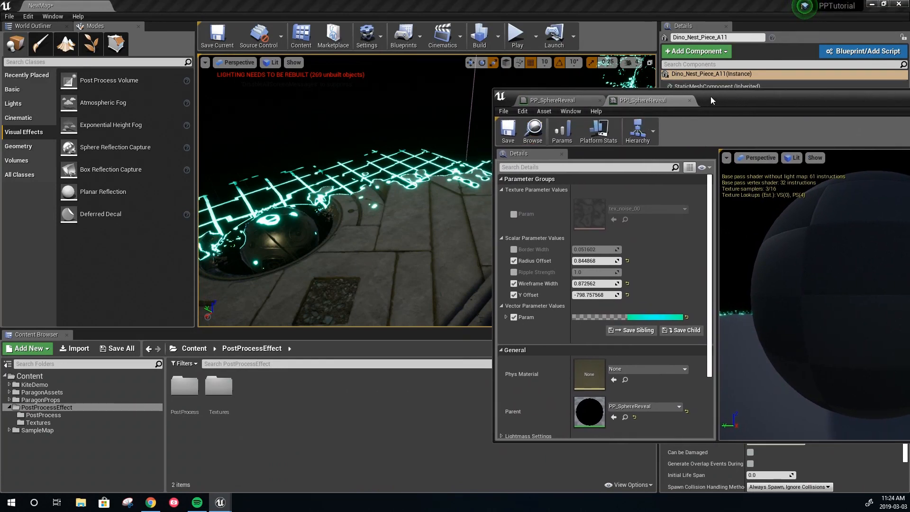
left_click_drag(711, 99, 437, 76)
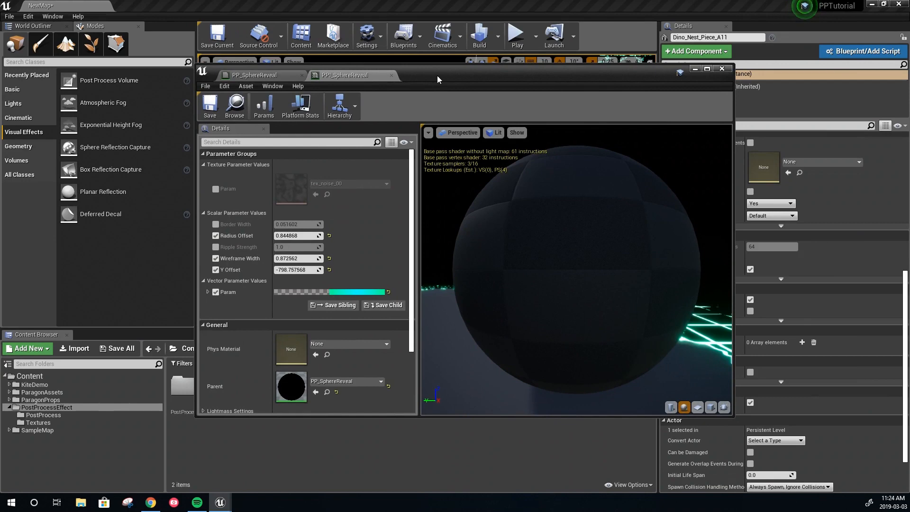
left_click_drag(437, 75, 517, 60)
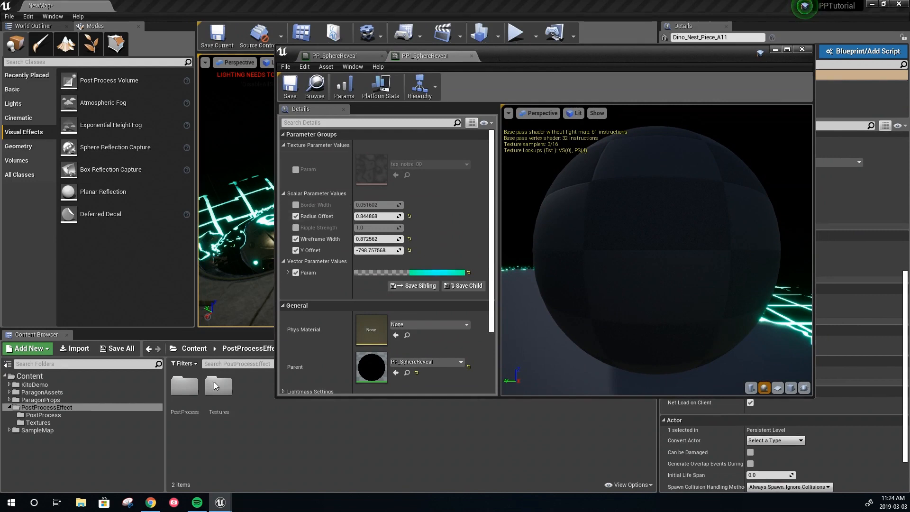
right_click(284, 437)
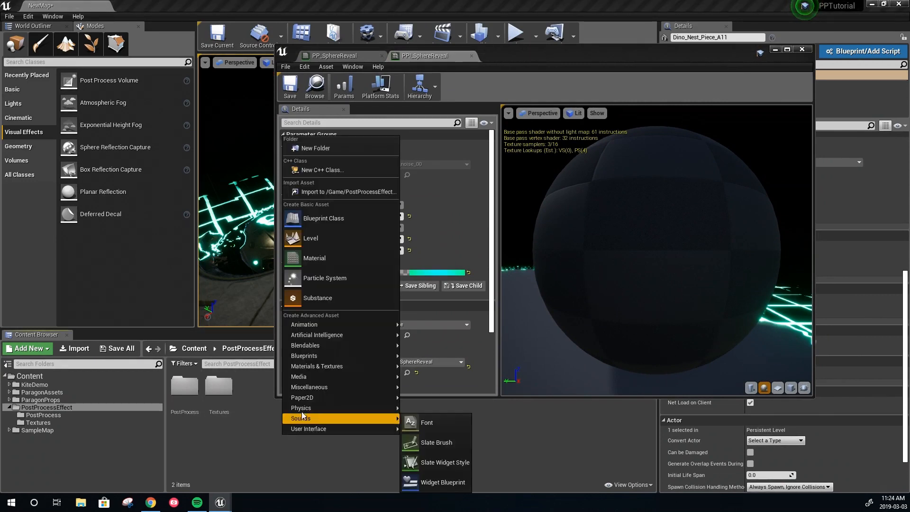
mouse_move(329, 366)
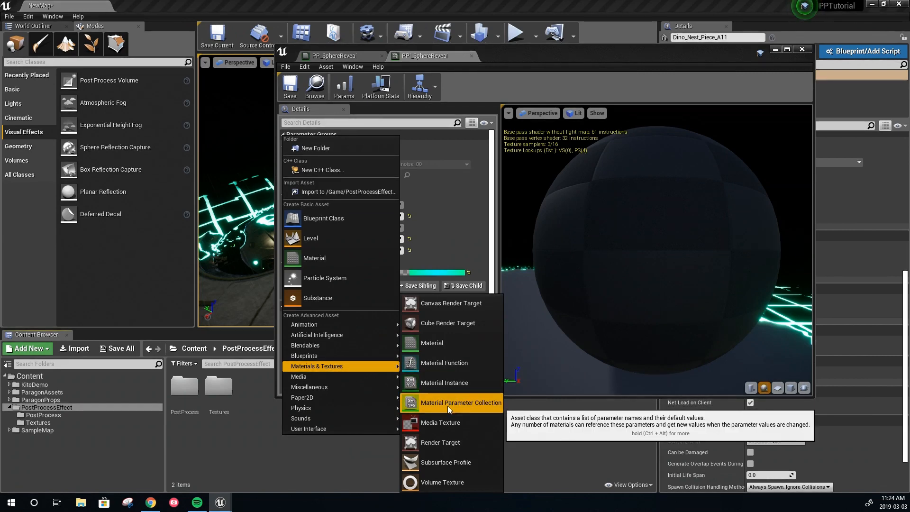
left_click(274, 460)
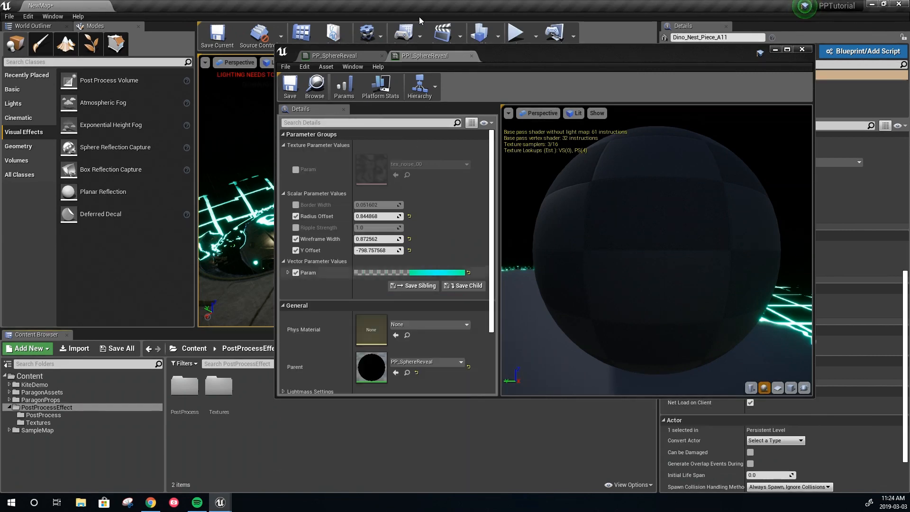
Close the PPI_SphereReveal instance editor and move the PP_SphereReveal material window clear of the level view.
mouse_move(528, 62)
left_mouse_down()
mouse_move(519, 68)
mouse_move(529, 68)
left_mouse_up()
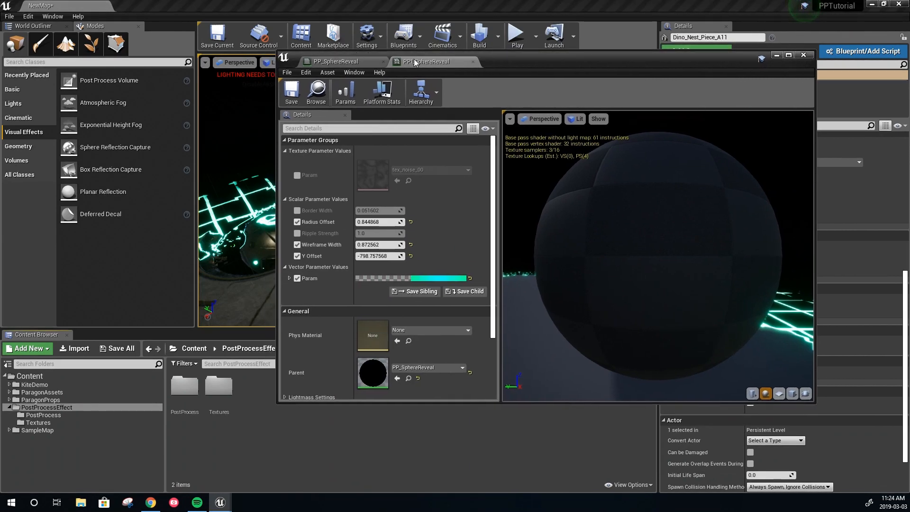
left_click(473, 62)
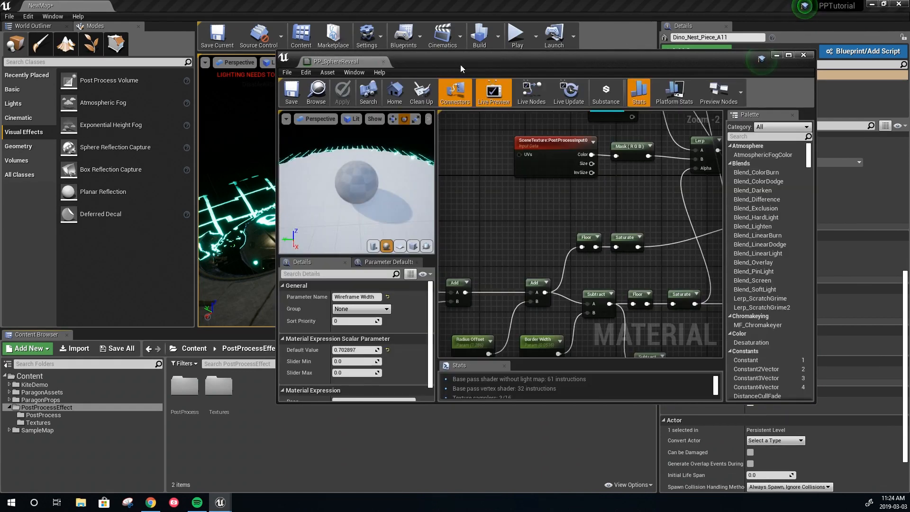
left_click_drag(422, 63, 713, 70)
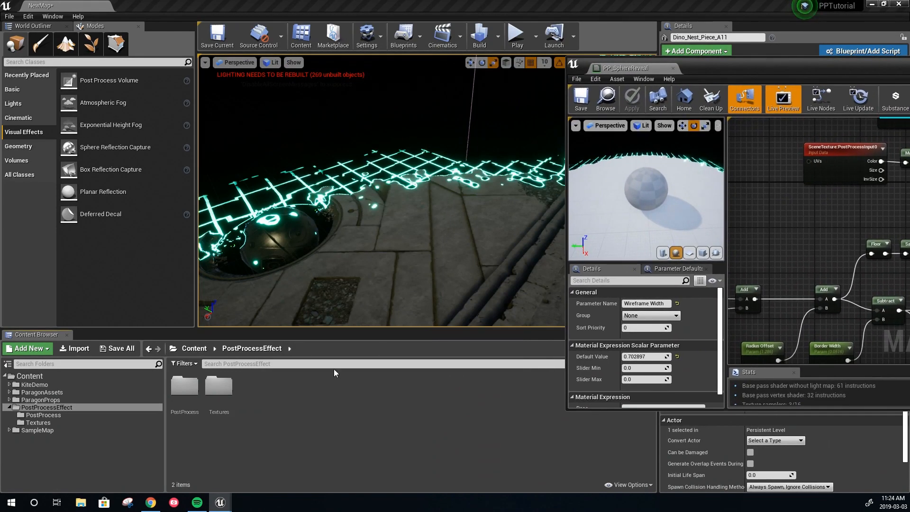
Create a new folder named Material inside the PostProcessEffect folder.
right_click(278, 398)
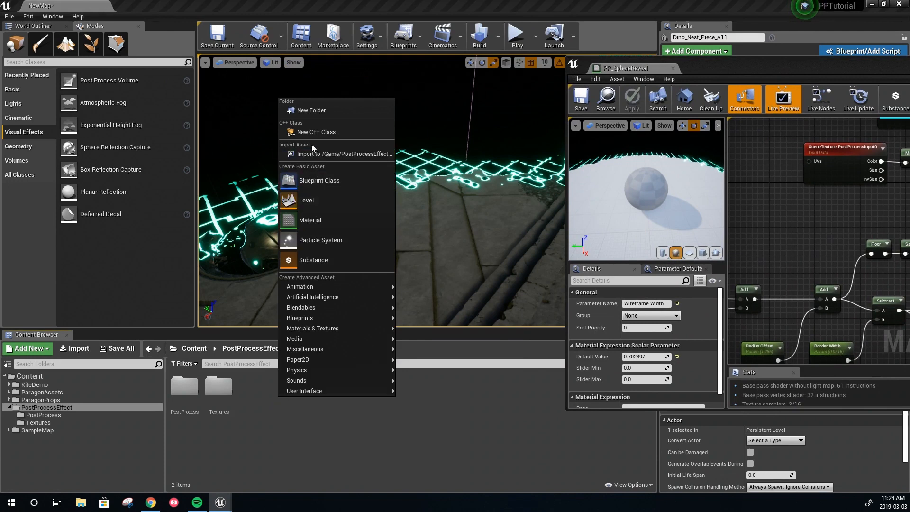
left_click(319, 110)
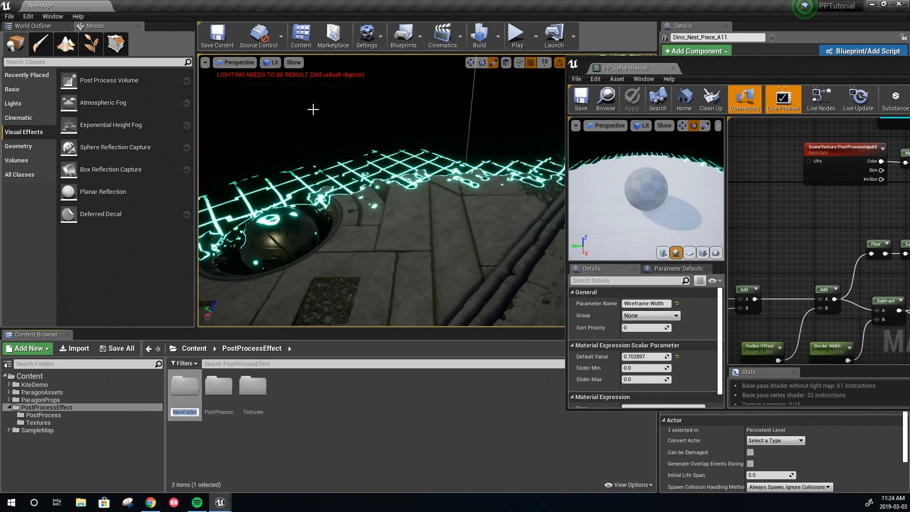
type("Material")
key("Return")
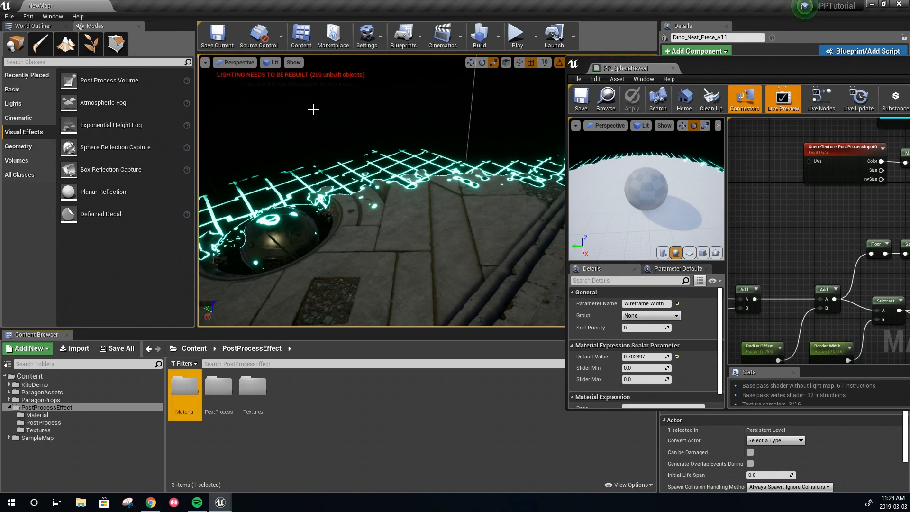
right_click(349, 386)
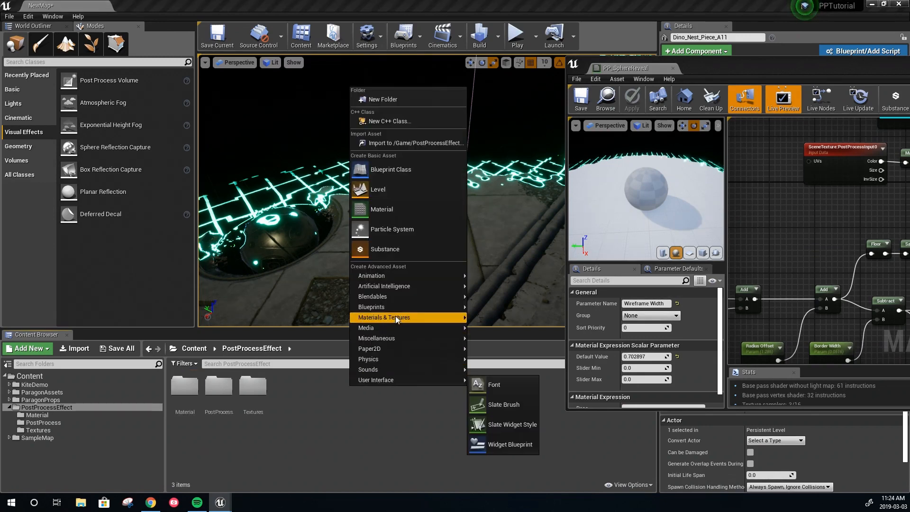
mouse_move(396, 316)
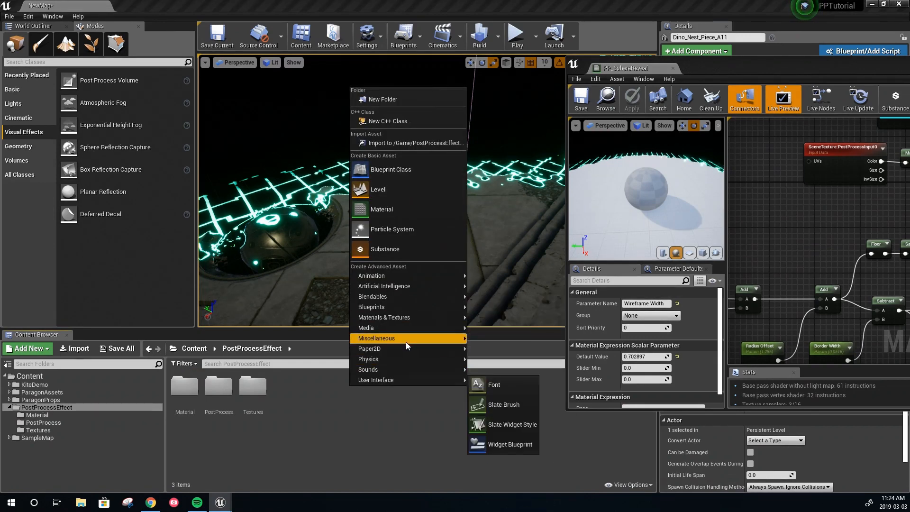
left_click(317, 416)
Rename the Material folder as MaterialParameterComponent.
right_click(192, 391)
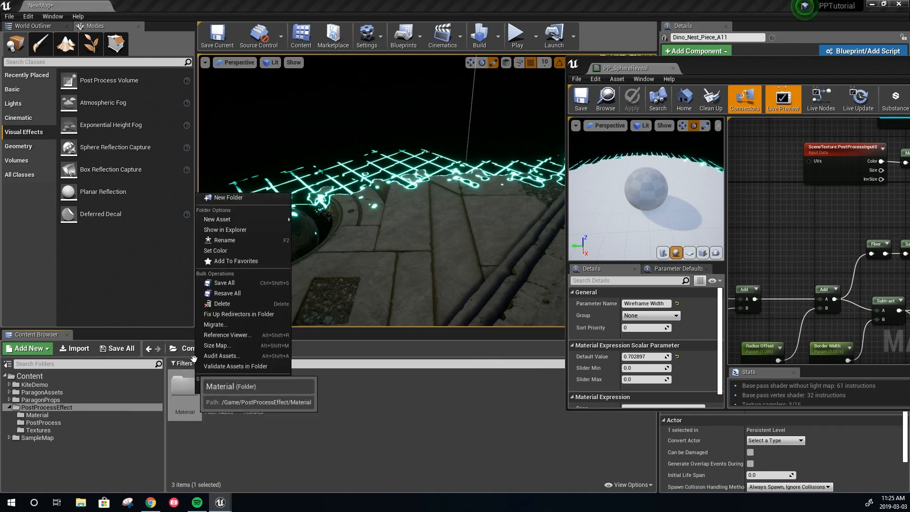
mouse_move(234, 221)
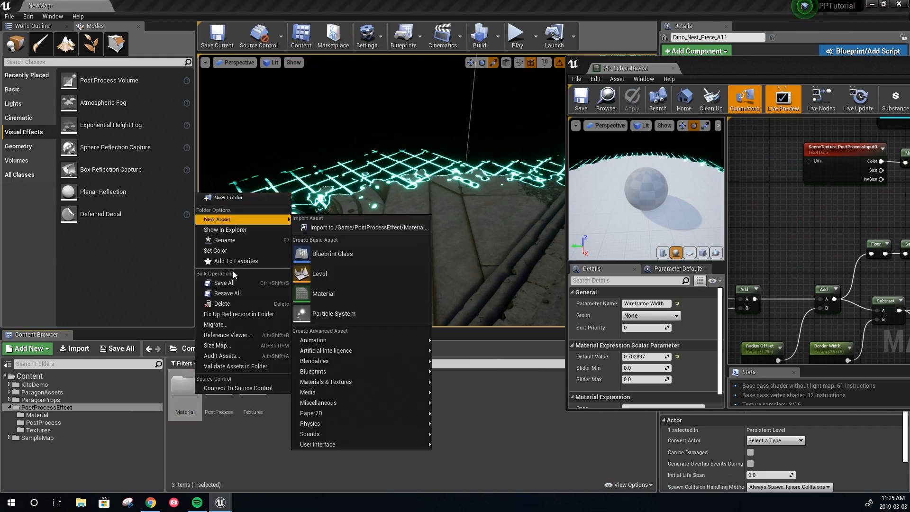
left_click(223, 240)
key("Return")
type("Param")
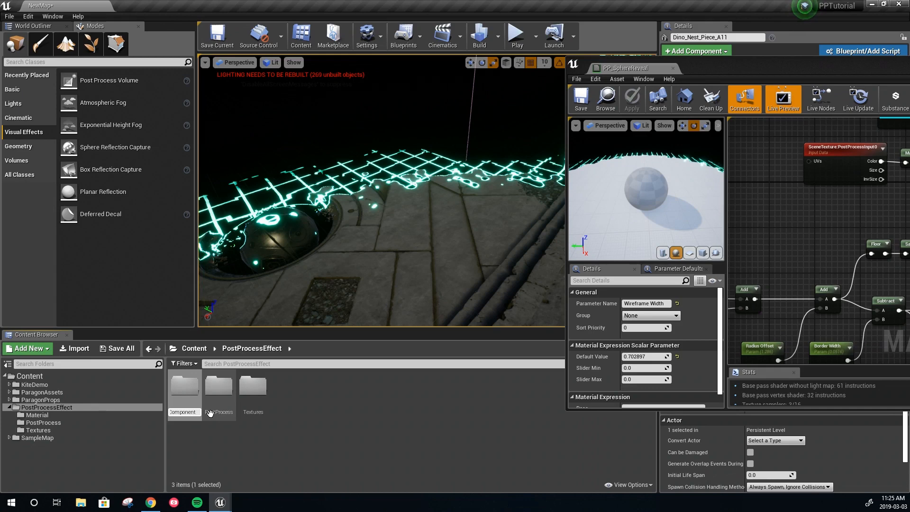
key("Return")
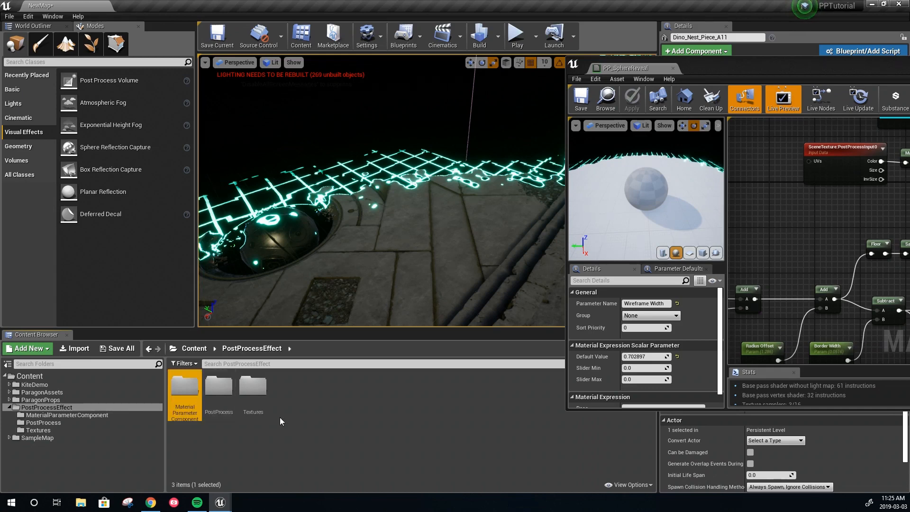
Create a Material Parameter Collection named MPC_PlayerPosition inside the MaterialParameterComponent folder.
double_click(195, 401)
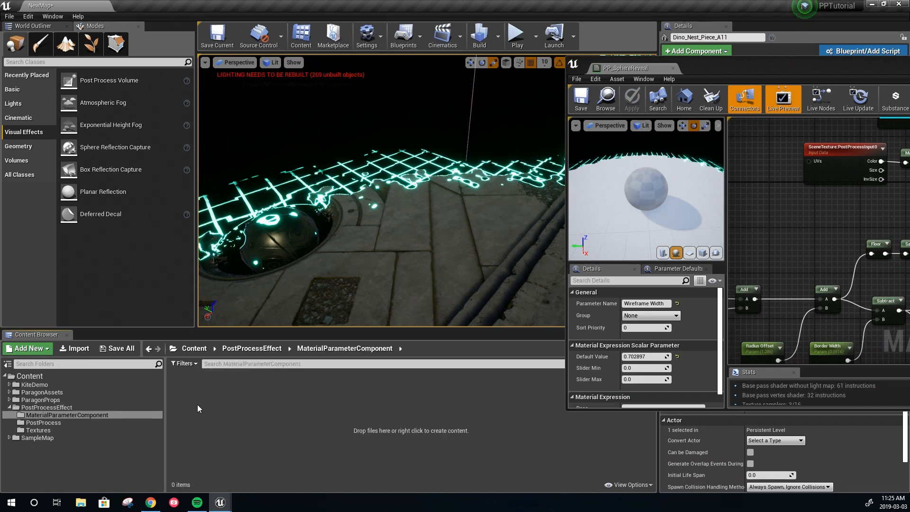
right_click(235, 400)
mouse_move(286, 332)
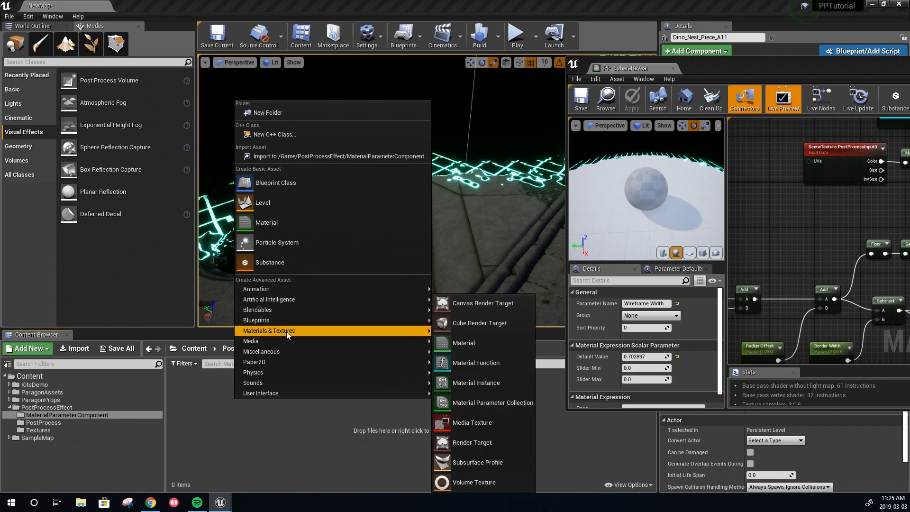
left_click(472, 399)
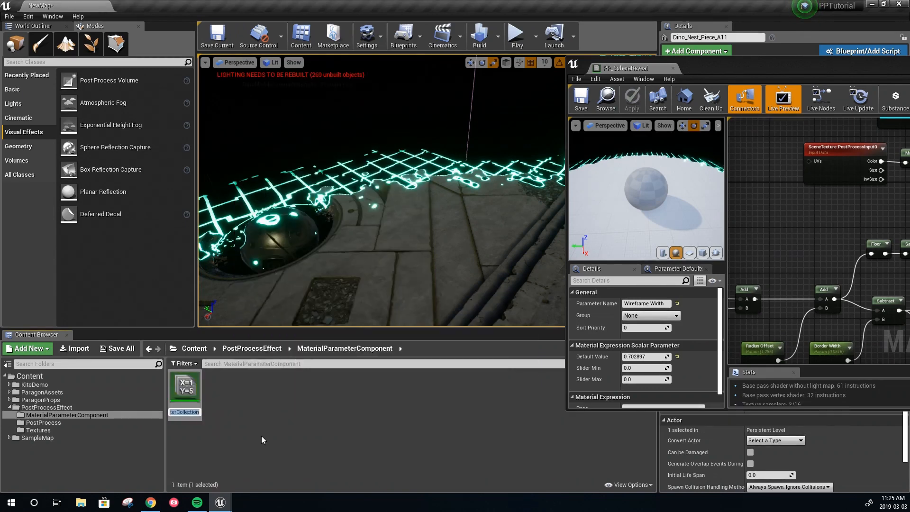
type("MPC")
type("_")
type("PlayerP")
type("osition")
key("Return")
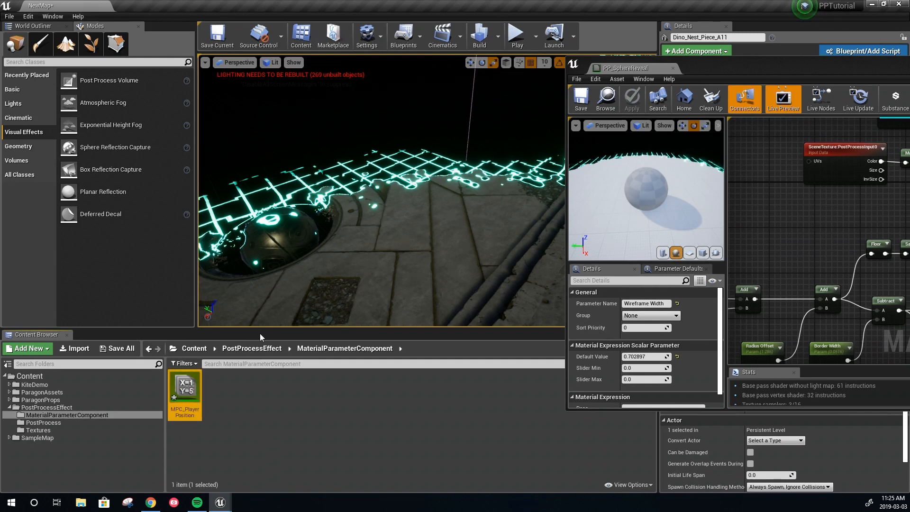
Open the MPC_PlayerPosition collection for editing and maximize its editor window.
double_click(185, 387)
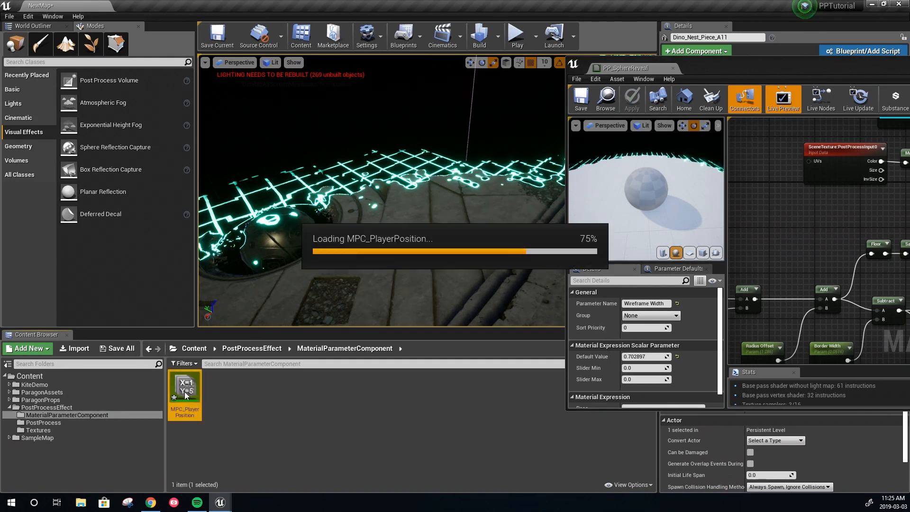
left_click_drag(792, 69, 506, 93)
double_click(541, 96)
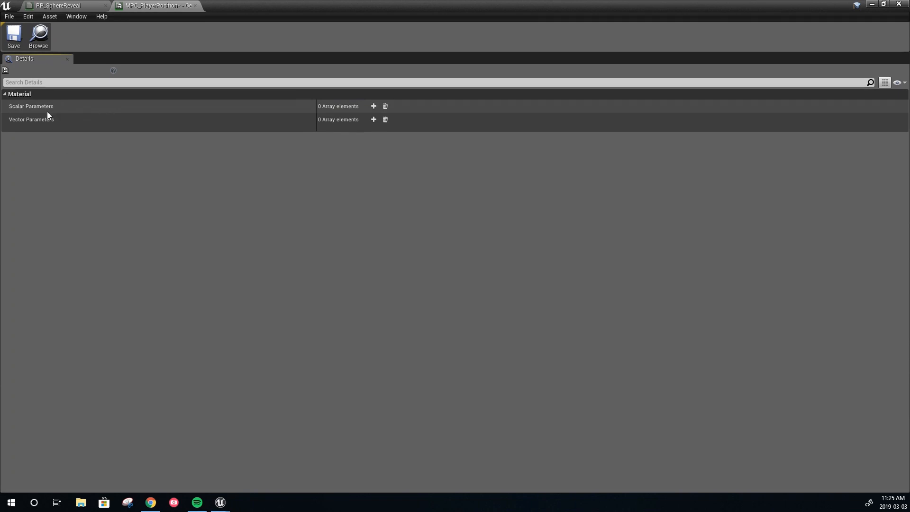
Add three scalar parameters to MPC_PlayerPosition and expand each entry to show its name and default value.
left_click(374, 106)
left_click(374, 106)
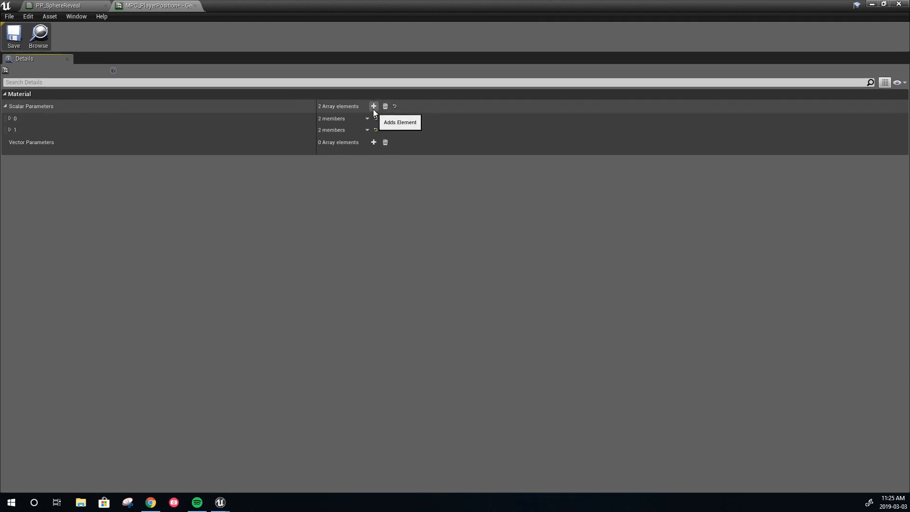
left_click(373, 106)
left_click(10, 142)
left_click(10, 130)
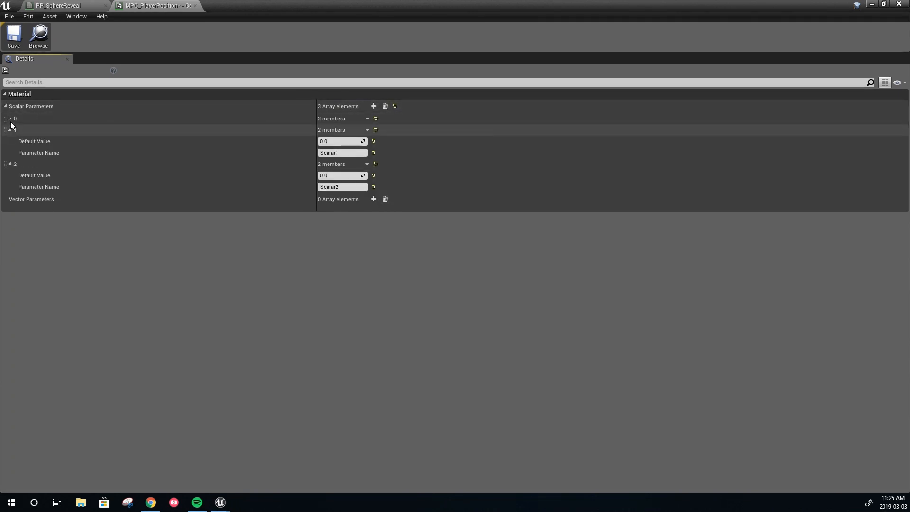
left_click(10, 119)
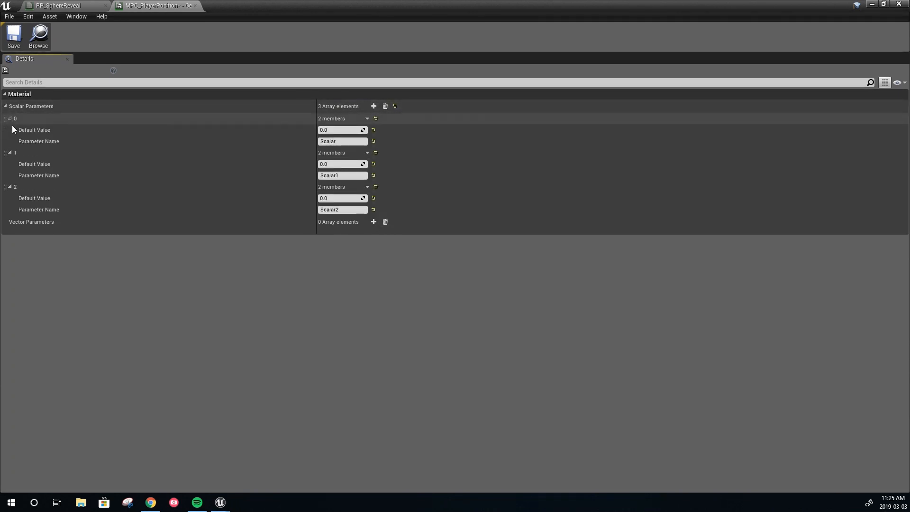
left_click(373, 222)
left_click(13, 233)
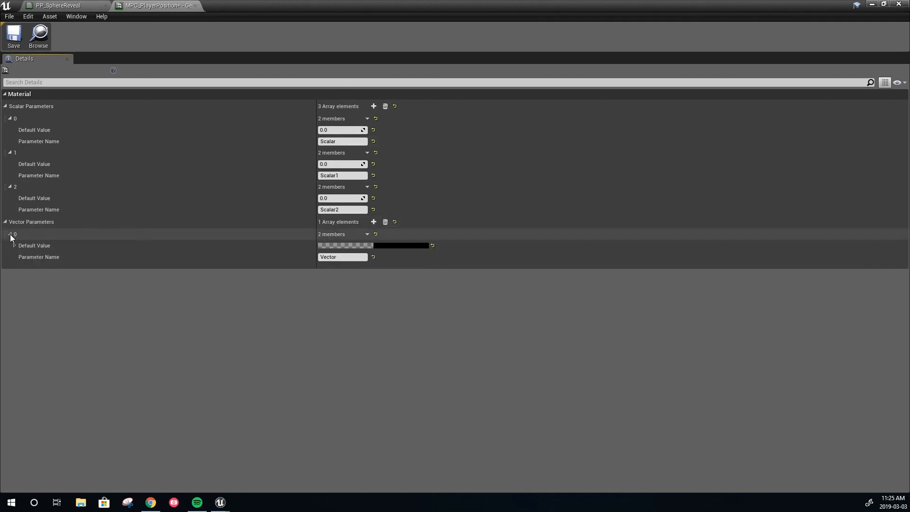
left_click(15, 246)
left_click(15, 246)
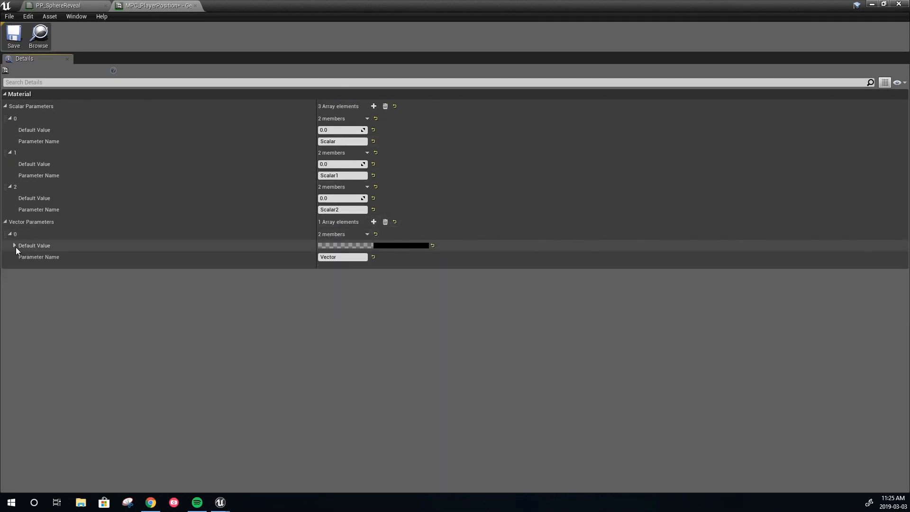
left_click(385, 221)
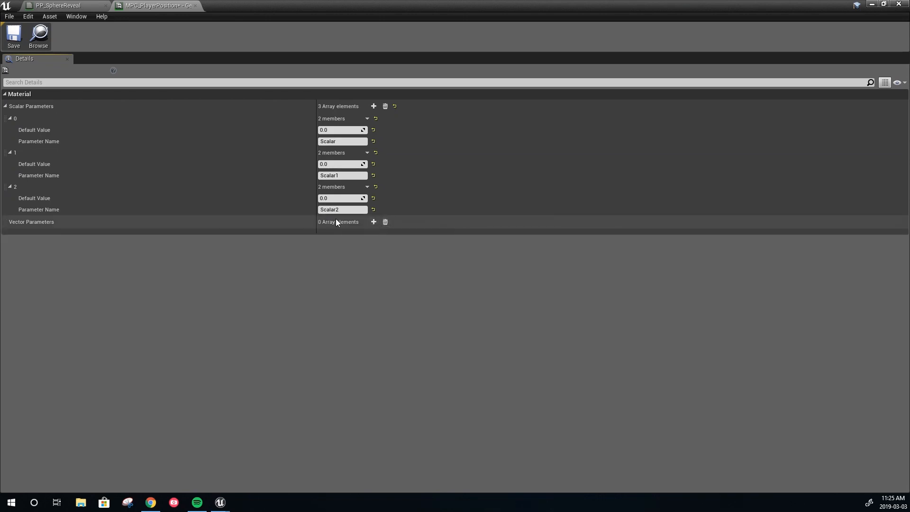
Name the first scalar parameter Player X Position and copy that name for reuse.
left_click(350, 142)
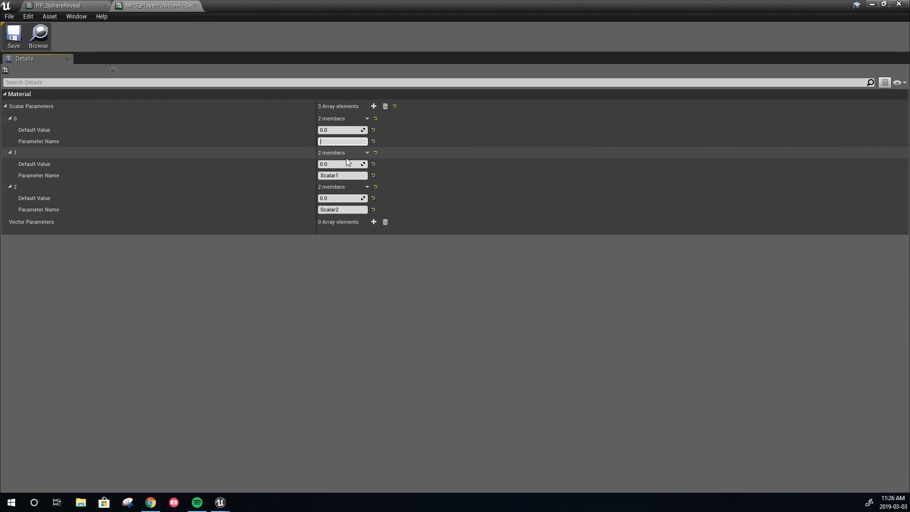
type("Player X Position")
left_click_drag(362, 142, 265, 142)
type("v")
Name the second scalar parameter Player Y Position, reusing the first parameter's name.
left_click(352, 175)
type("Player X Position")
left_click(342, 176)
type("Player X Position")
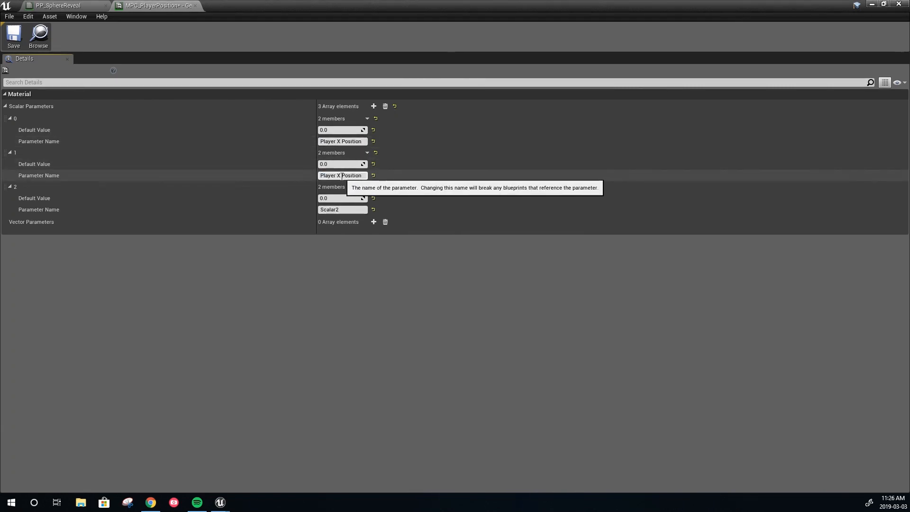
double_click(340, 175)
type("Y")
Name the third scalar parameter Player Z Position and save the MPC_PlayerPosition collection.
left_click(350, 210)
type("Player X Position")
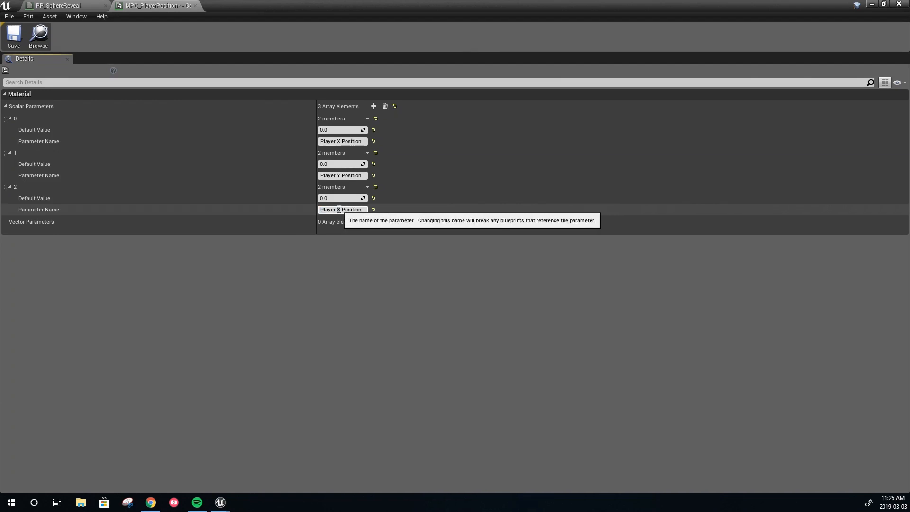
double_click(339, 210)
type("Z")
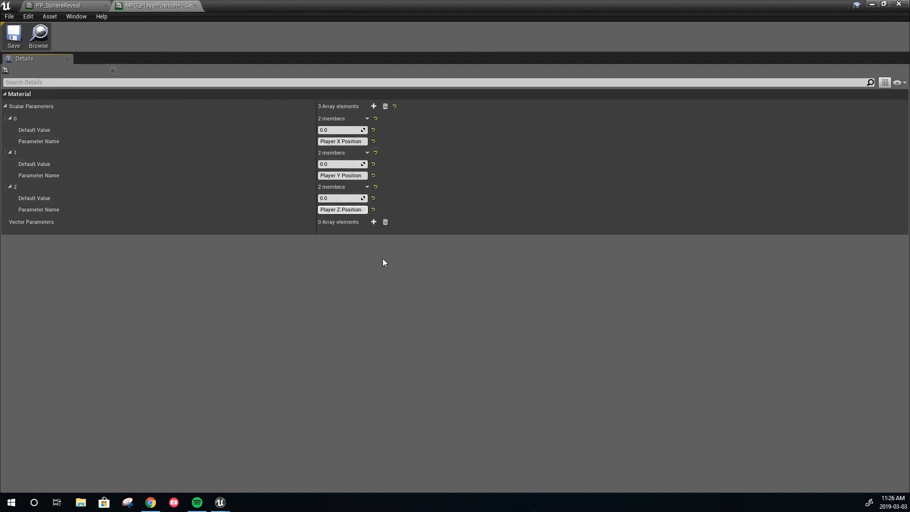
left_click(7, 45)
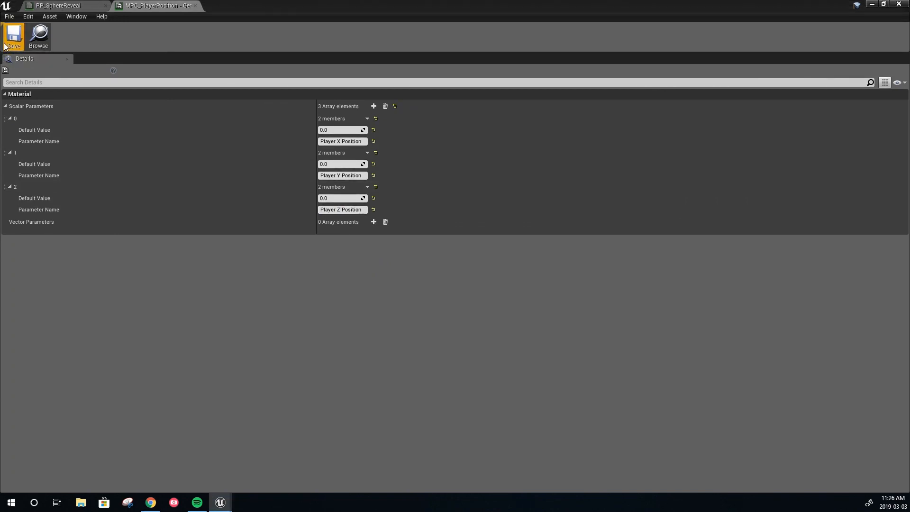
Close the collection editor and delete the constant 0, Y Offset and AppendMany nodes feeding the Add node in PP_SphereReveal.
left_click(195, 5)
right_click_drag(308, 152, 753, 175)
right_click_drag(351, 200, 630, 161)
scroll(477, 288, "down", 3)
right_click_drag(407, 302, 515, 291)
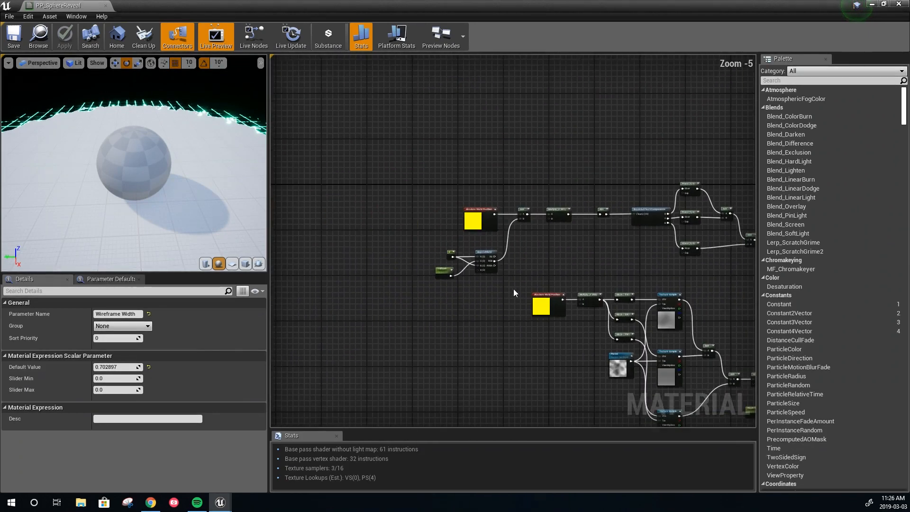
scroll(513, 286, "up", 2)
scroll(476, 182, "up", 2)
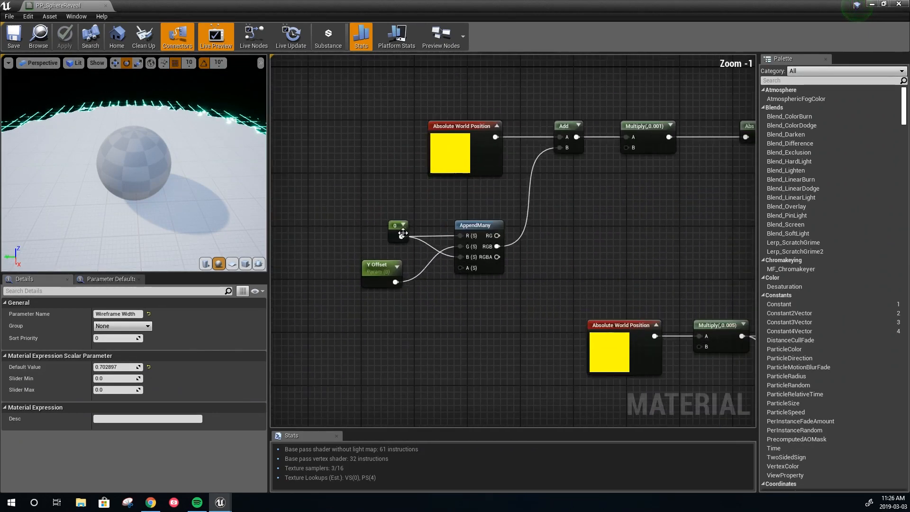
left_click_drag(346, 201, 482, 315)
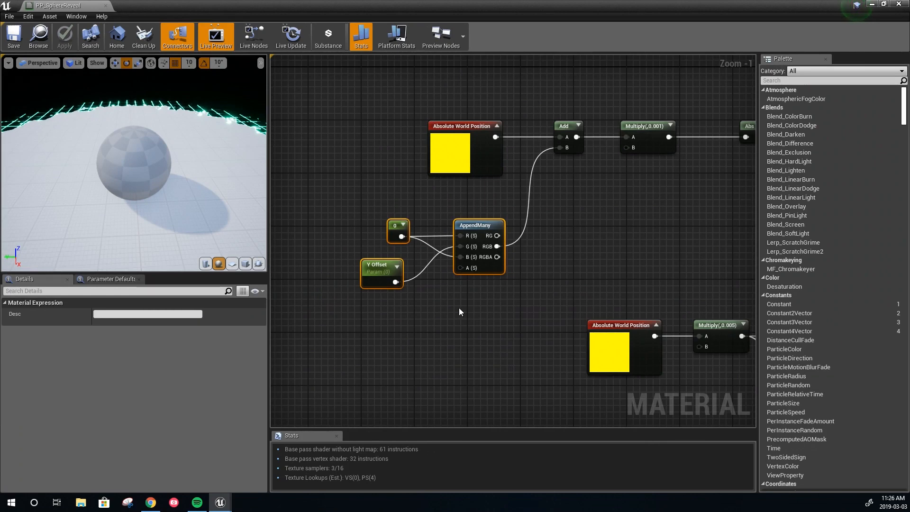
key("Delete")
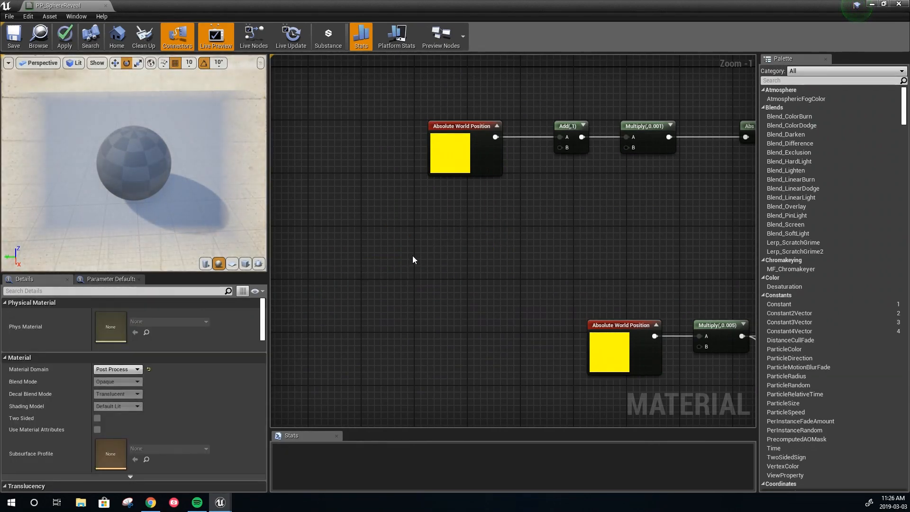
right_click(413, 260)
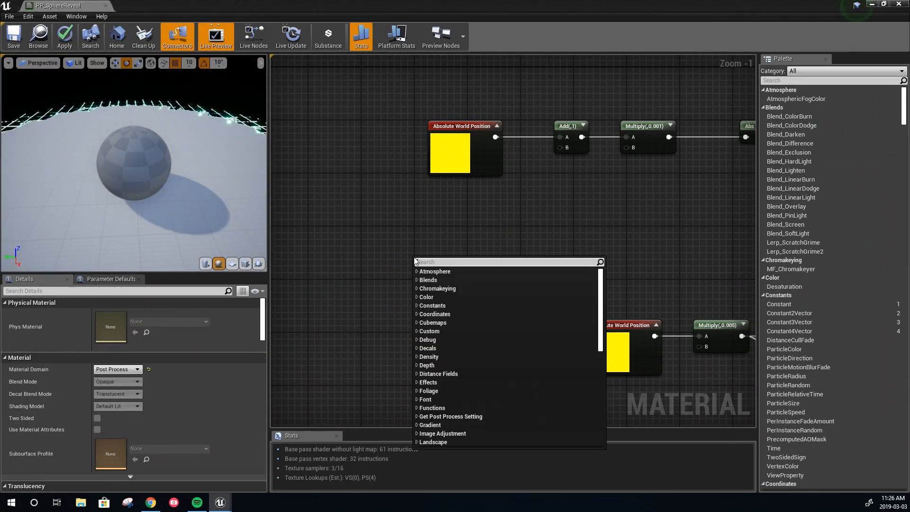
type("mas")
key("BackSpace")
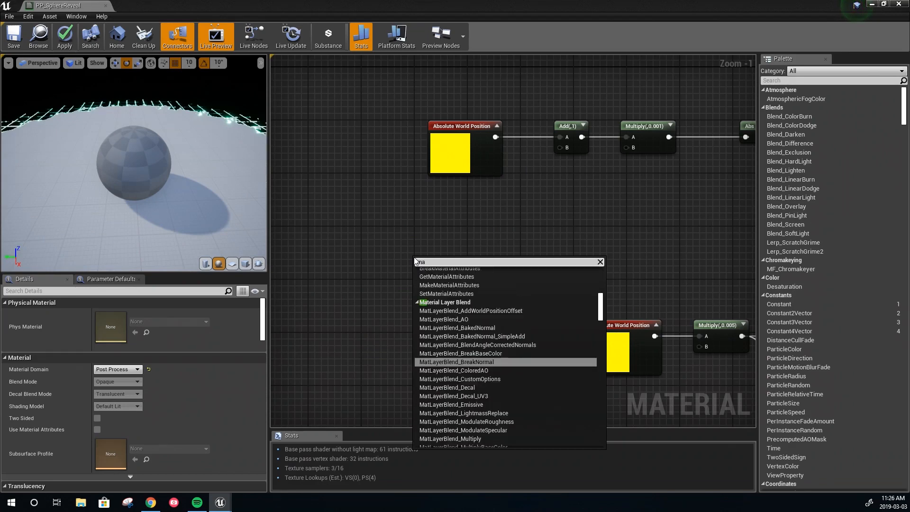
type("terial")
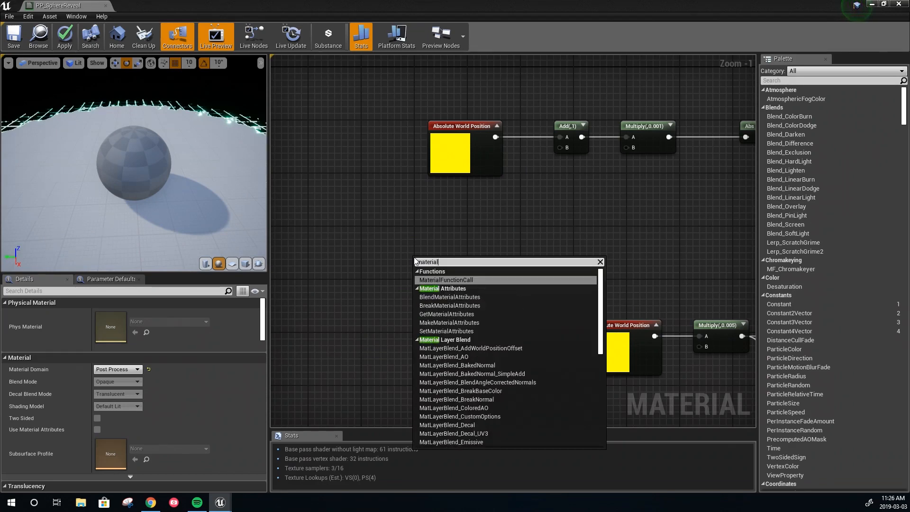
type("pa")
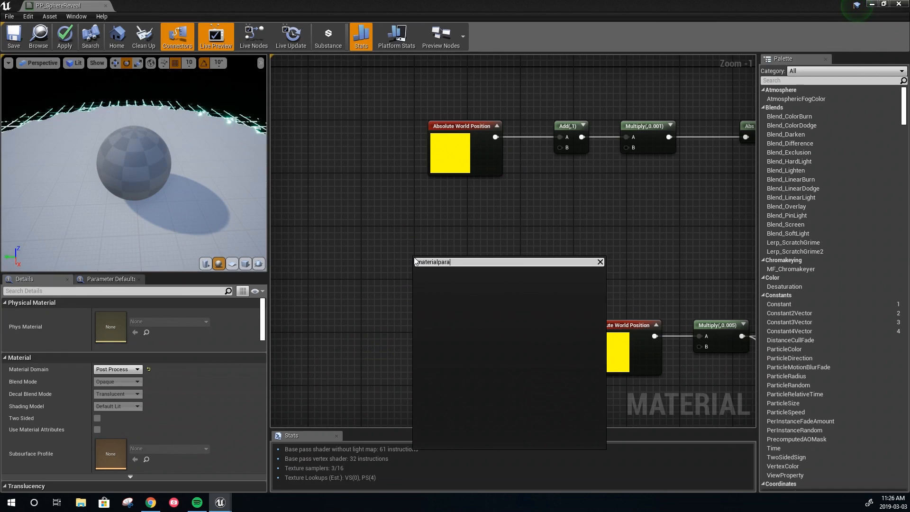
key("BackSpace")
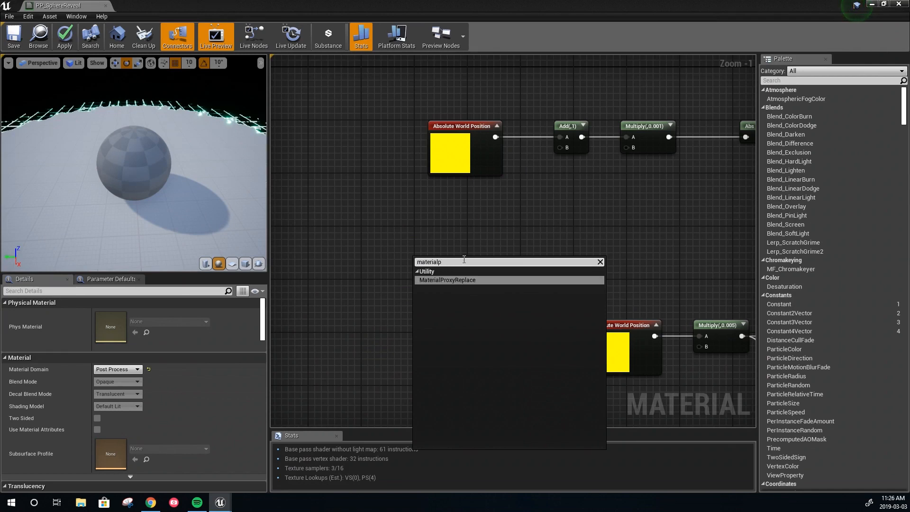
key("Escape")
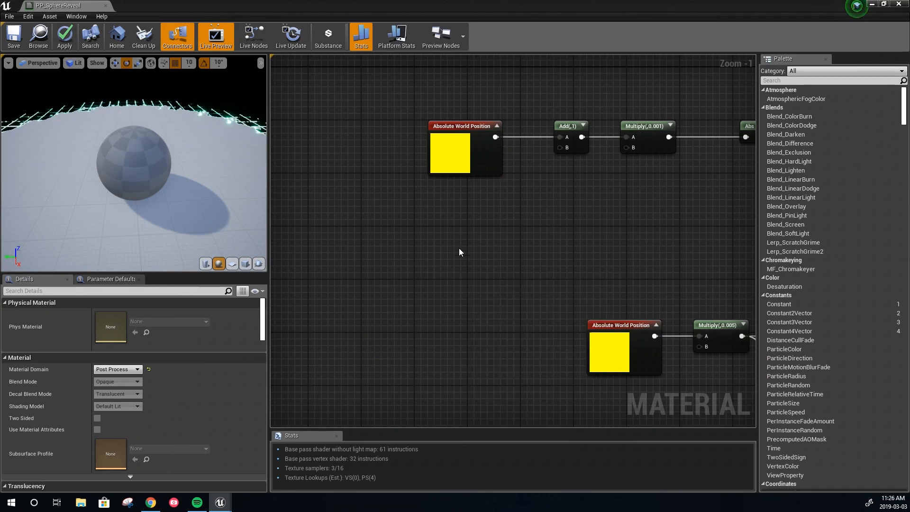
Add a CollectionParameter node using the MPC_PlayerPosition collection and place it below and left of the upper Absolute World Position node.
right_click(430, 243)
type("parameter")
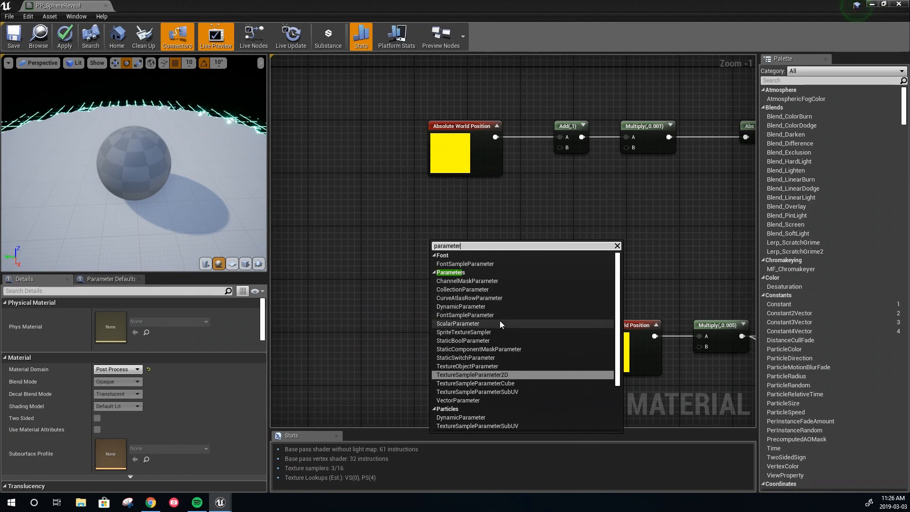
left_click(490, 289)
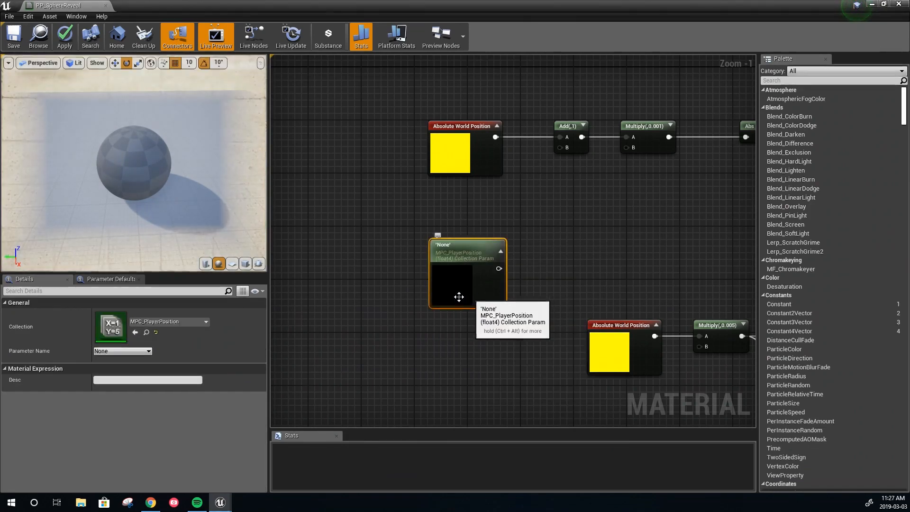
left_click(191, 325)
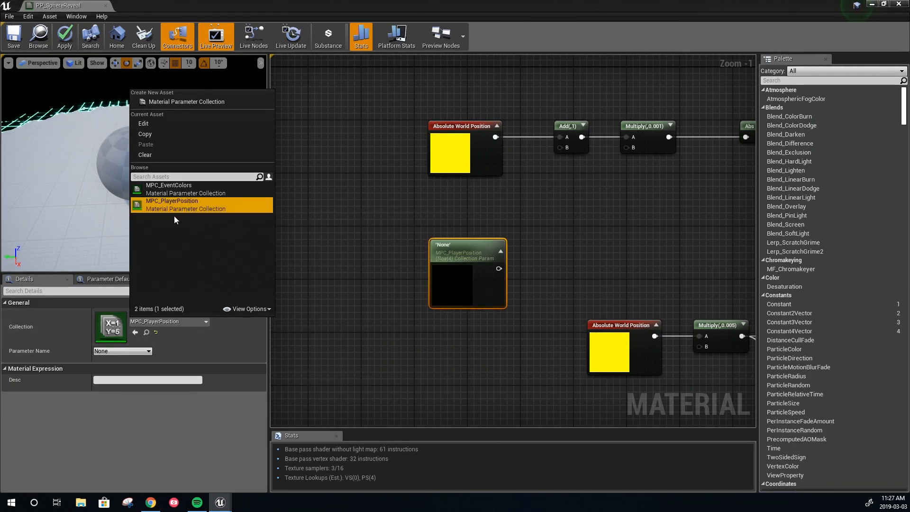
double_click(281, 12)
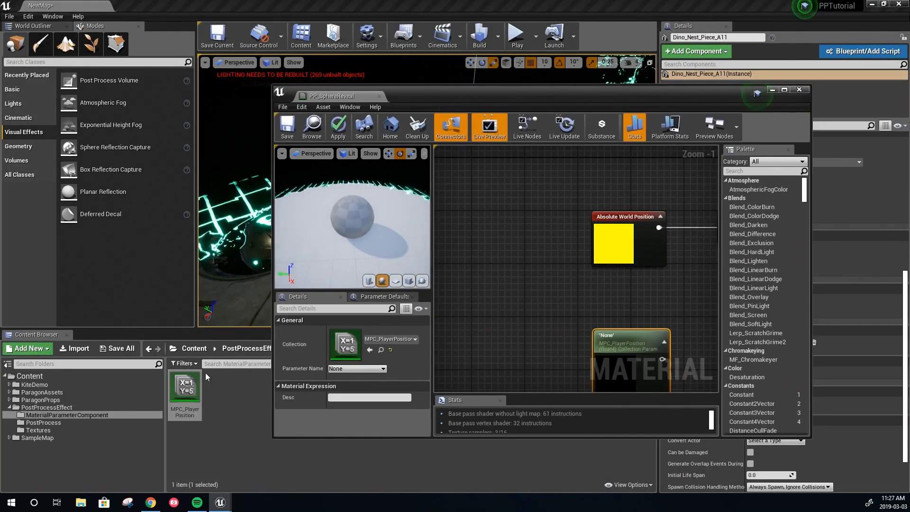
double_click(442, 93)
right_click_drag(476, 219, 444, 252)
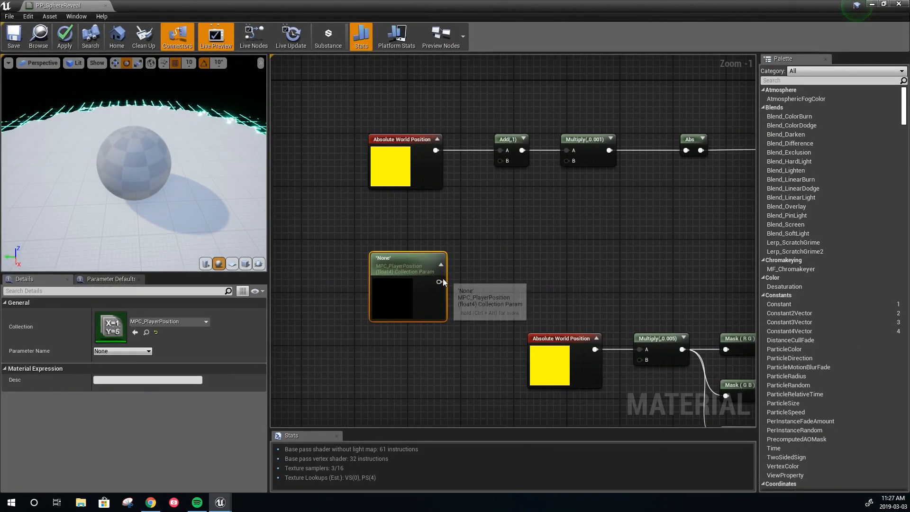
left_click_drag(386, 269, 331, 269)
right_click_drag(331, 270, 437, 252)
left_click_drag(436, 252, 383, 253)
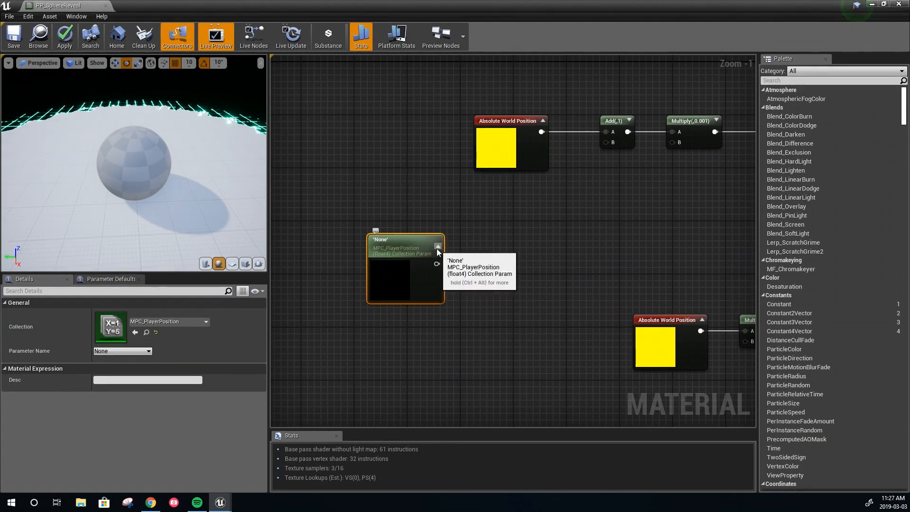
Set the collection node's parameter name to Player X Position and move the node slightly up.
left_click(122, 351)
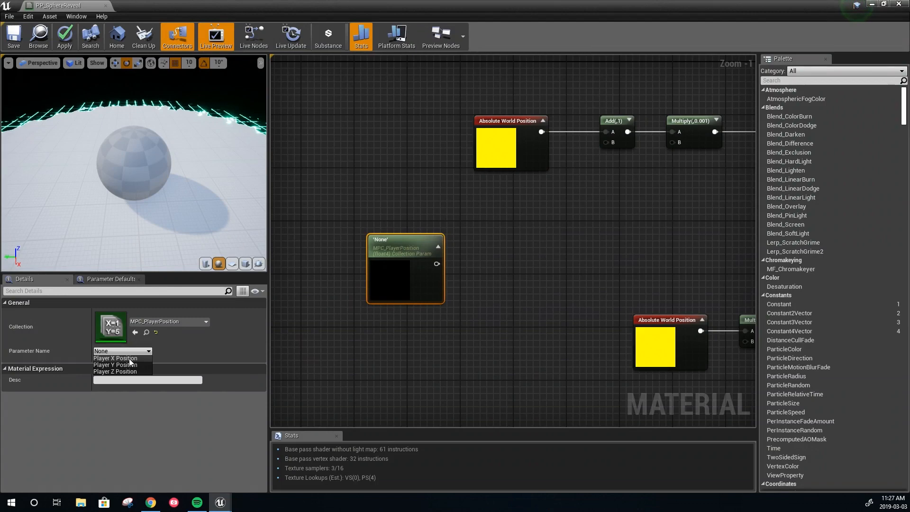
left_click(123, 359)
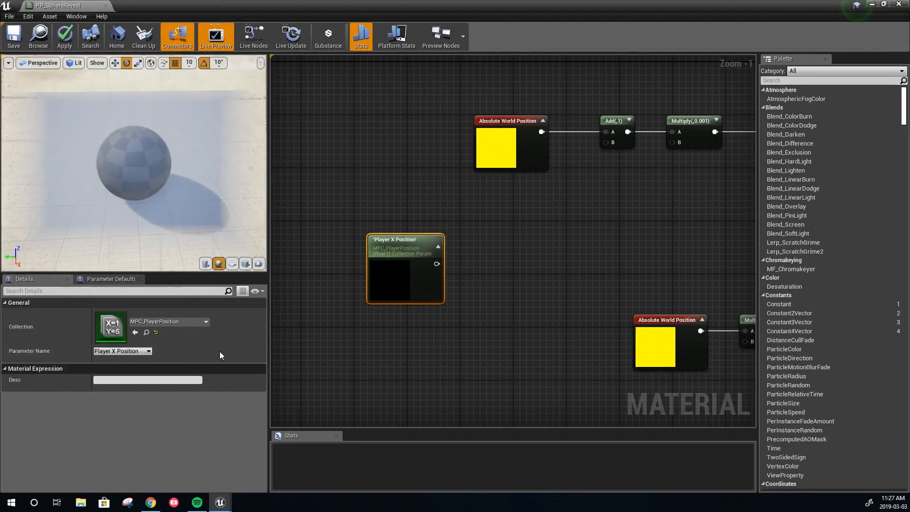
left_click(314, 242)
left_click_drag(402, 253, 396, 213)
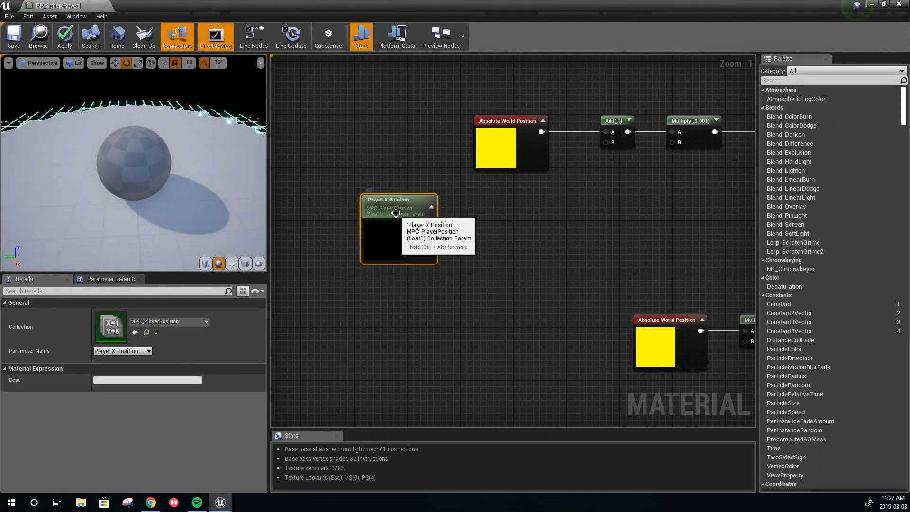
Duplicate the Player X Position node twice and stack both copies in a column beneath it.
key("ctrl+c")
key("ctrl+v")
key("ctrl+v")
left_click_drag(417, 320, 381, 294)
left_click_drag(417, 349, 384, 349)
Set the middle collection node's parameter to Player Y Position and the lowest one's to Player Z Position.
left_click(398, 275)
left_click(122, 351)
left_click(116, 365)
left_click(399, 394)
left_click(122, 351)
left_click(114, 371)
Add an AppendMany node and connect the Player X, Y and Z Position nodes to its R, G and B inputs.
right_click(478, 267)
type("app")
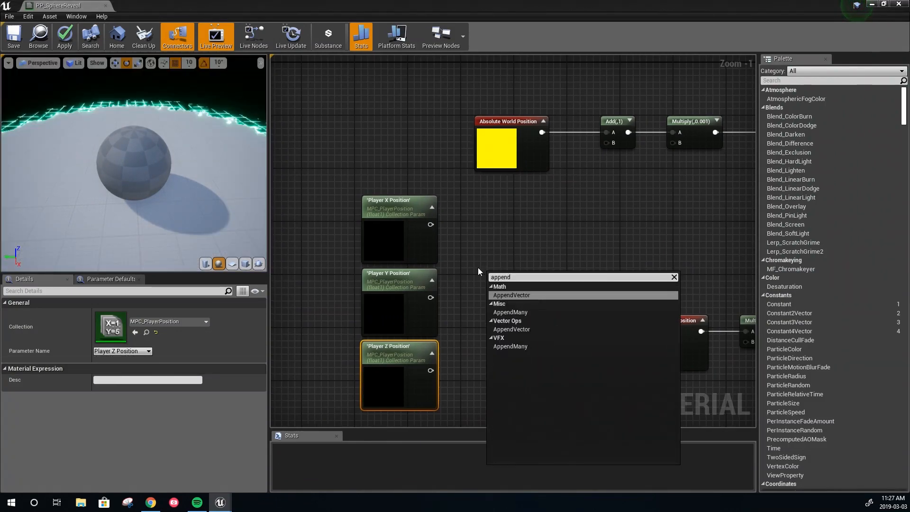
left_click(510, 312)
left_click_drag(429, 226, 493, 285)
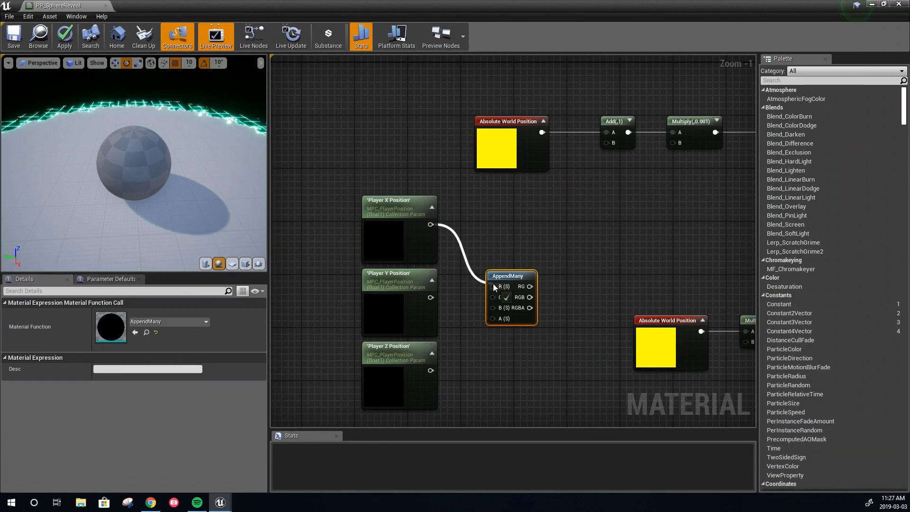
left_click_drag(431, 297, 494, 298)
left_click_drag(430, 371, 493, 307)
left_click_drag(502, 275, 482, 273)
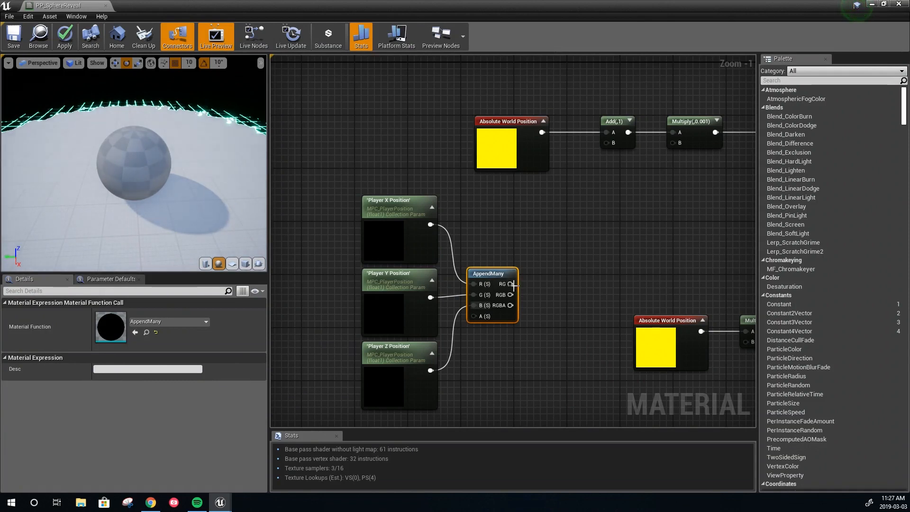
Connect AppendMany's RGB output to the B input of the Add node and save the PP_SphereReveal material.
left_click_drag(510, 295, 607, 143)
right_click_drag(652, 227, 542, 221)
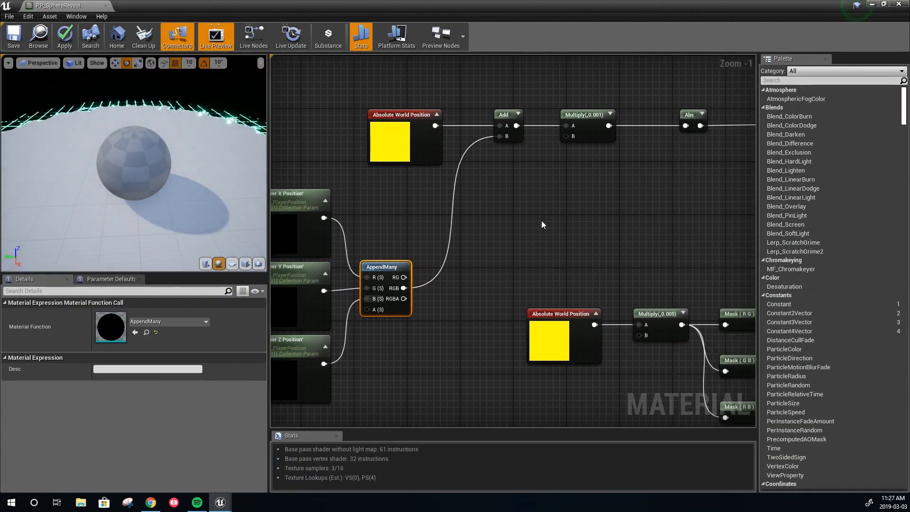
left_click(14, 37)
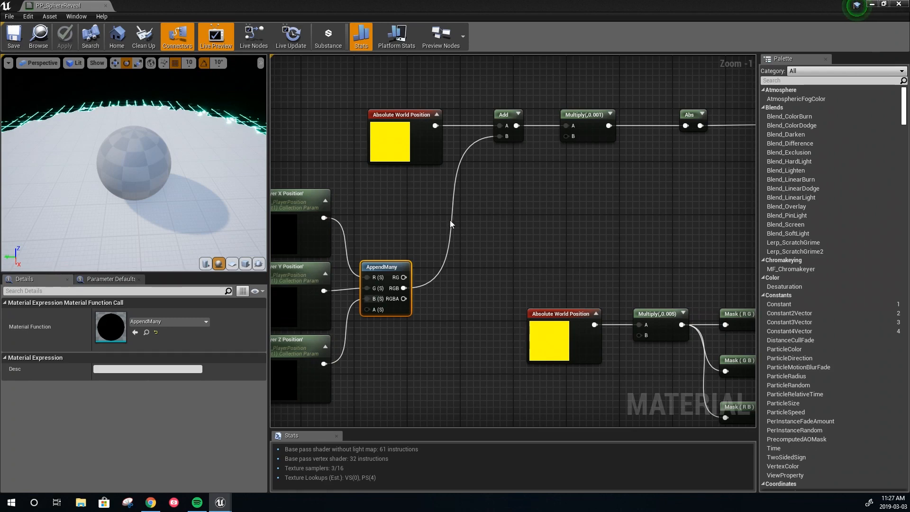
Close the PP_SphereReveal material editor and open the Level Blueprint of NewMap.
scroll(415, 230, "down", 3)
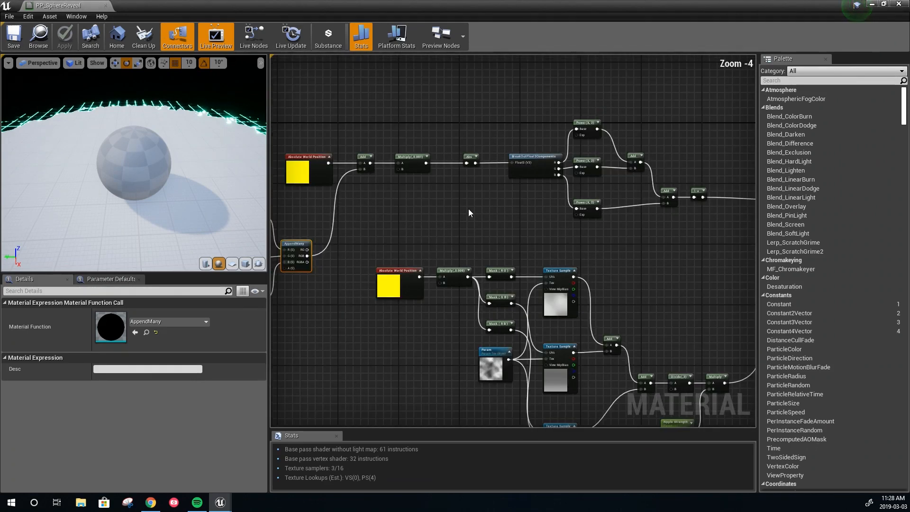
right_click_drag(654, 251, 512, 232)
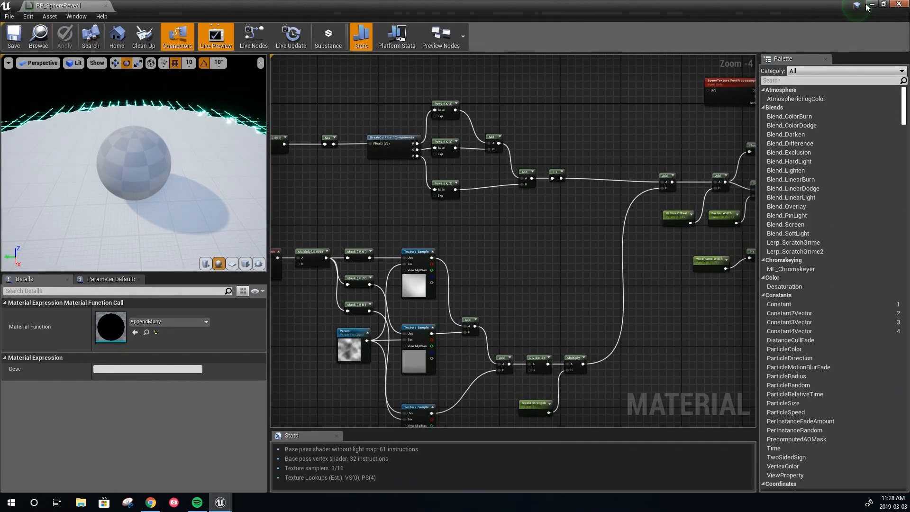
left_click(900, 6)
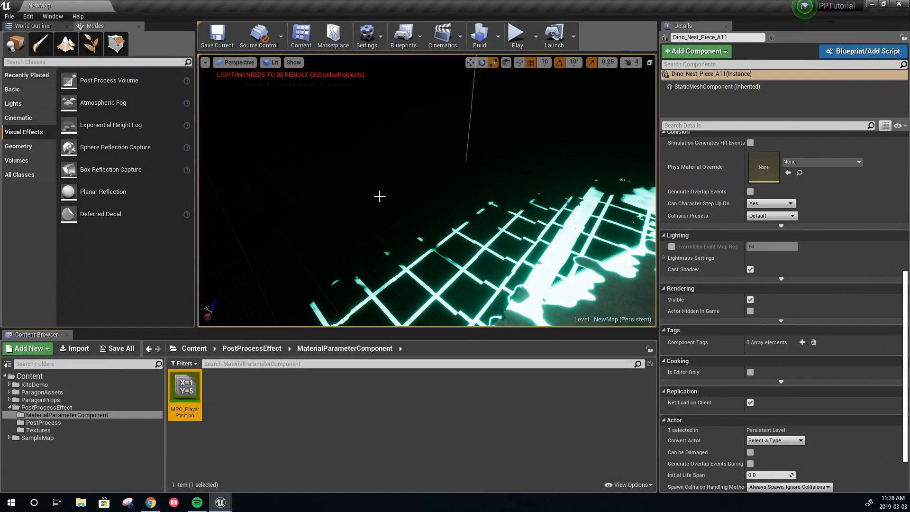
right_click_drag(378, 197, 607, 190)
right_click_drag(426, 190, 441, 214)
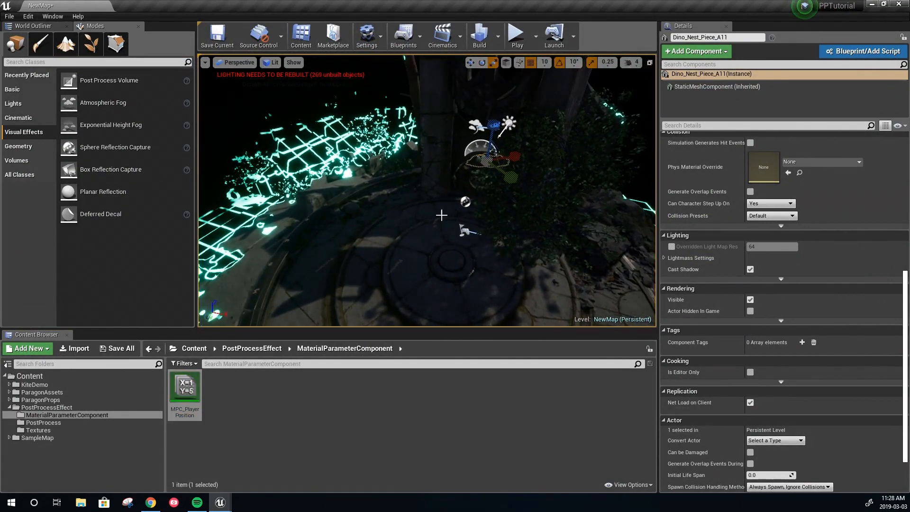
left_click(417, 38)
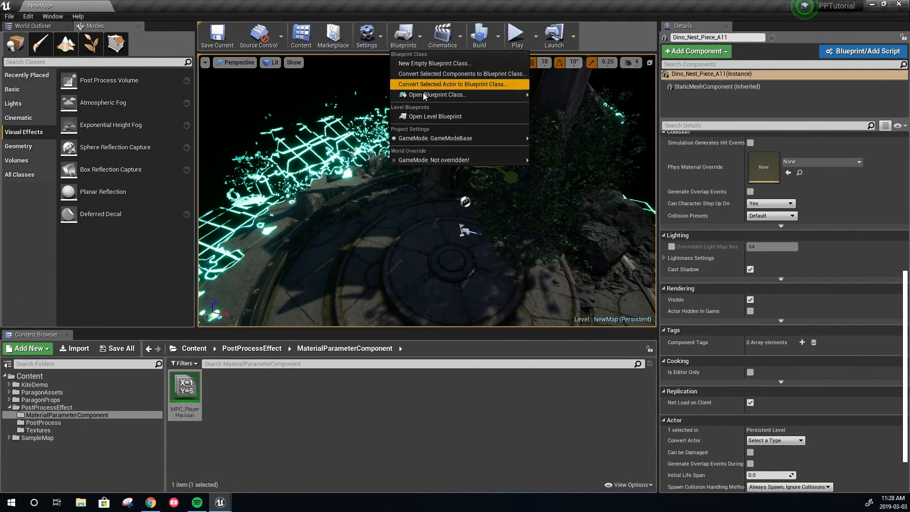
left_click(419, 37)
left_click(419, 37)
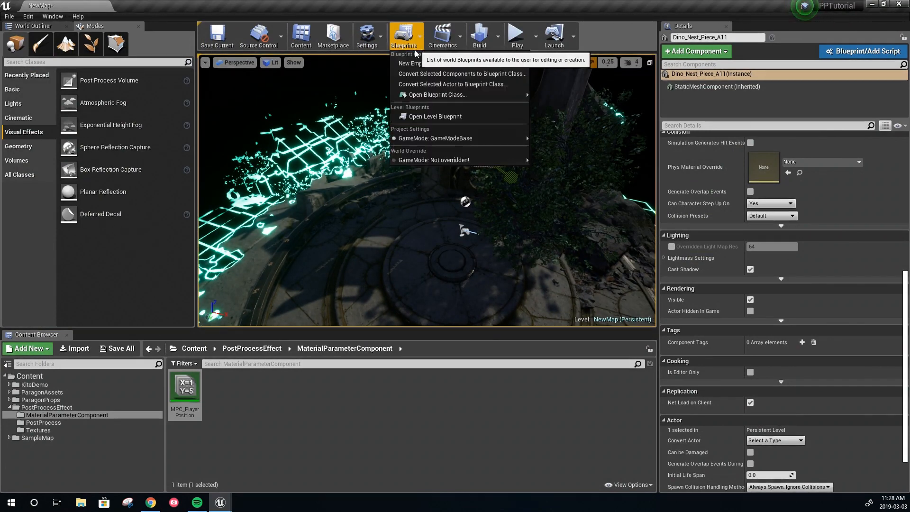
left_click(419, 117)
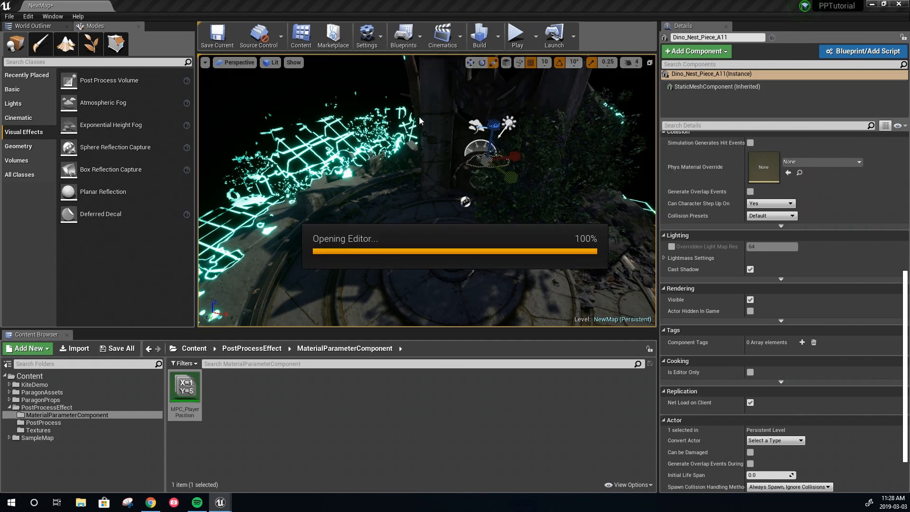
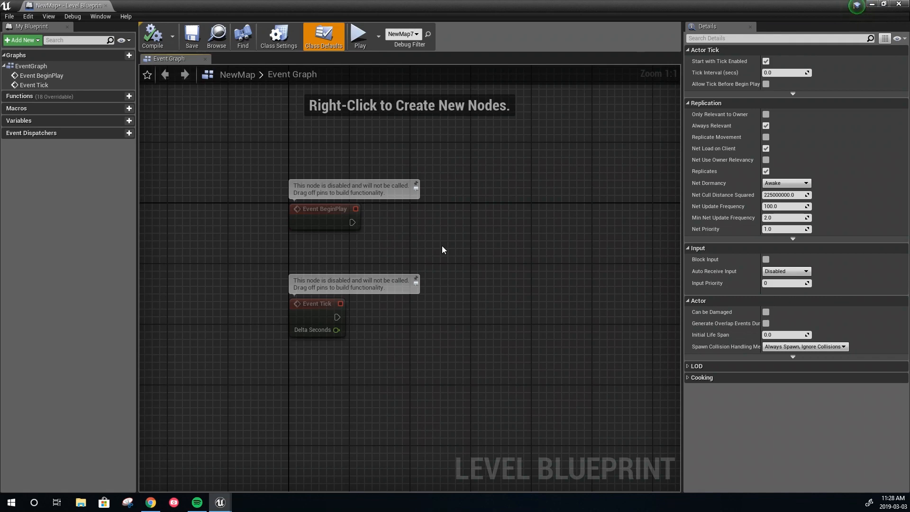
Move the Event BeginPlay node farther up, away from Event Tick, in the Event Graph.
left_click(325, 226)
right_click_drag(322, 256, 368, 277)
left_click_drag(369, 235, 358, 128)
right_click_drag(400, 393, 347, 317)
scroll(341, 309, "up", 1)
left_click(328, 249)
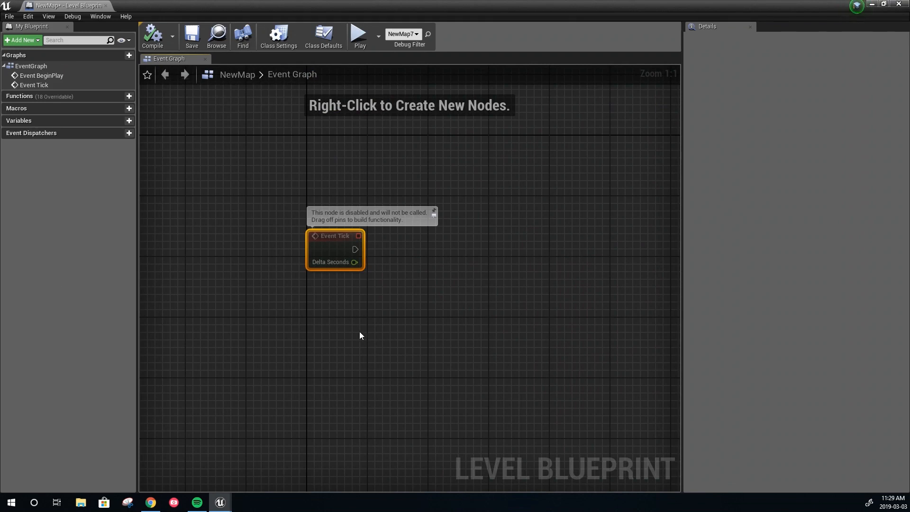
Add a Get Player Pawn node and place it below and left of Event Tick.
right_click(285, 344)
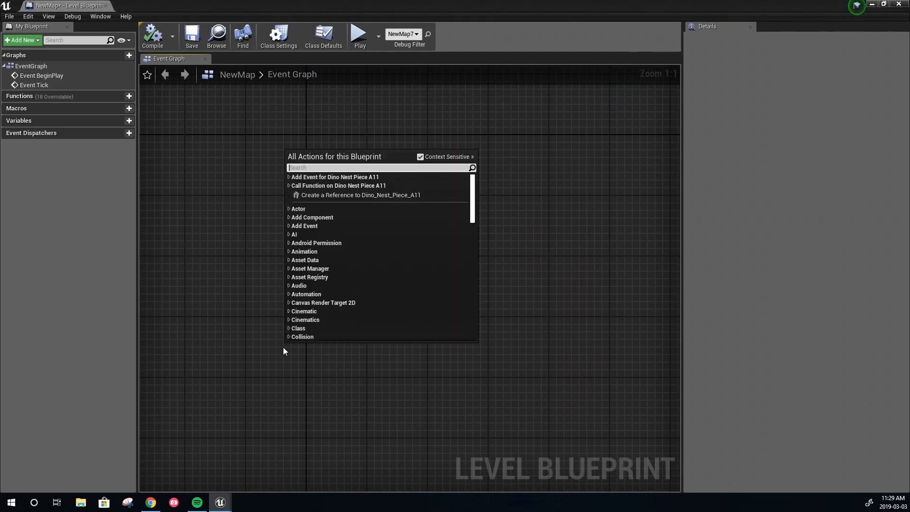
type("get")
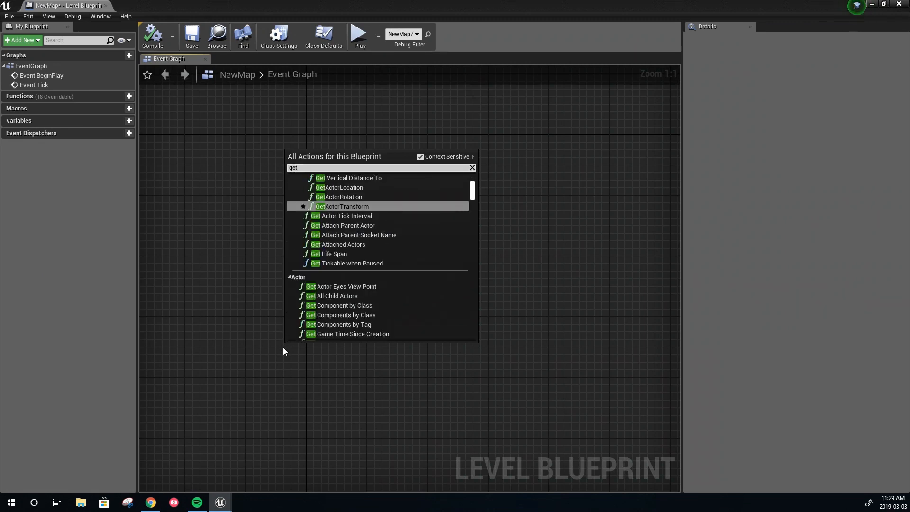
type("player")
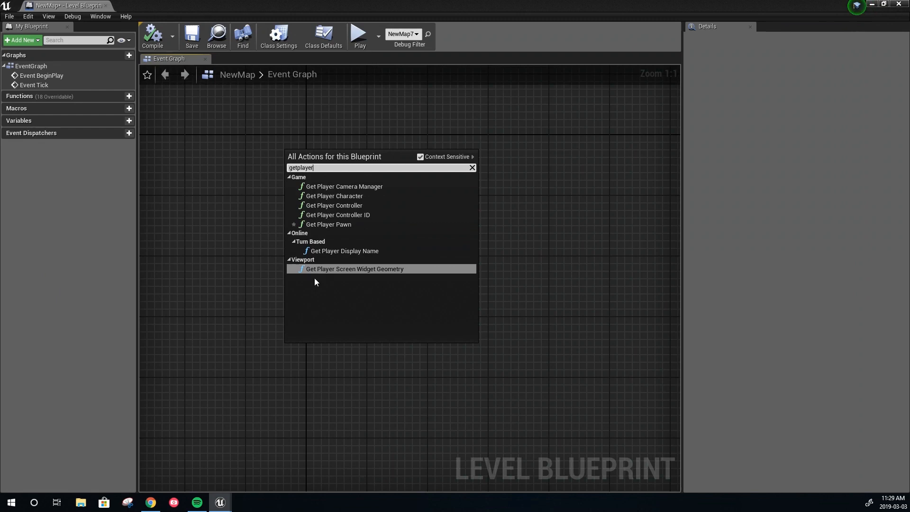
left_click(328, 224)
left_click_drag(357, 344, 258, 342)
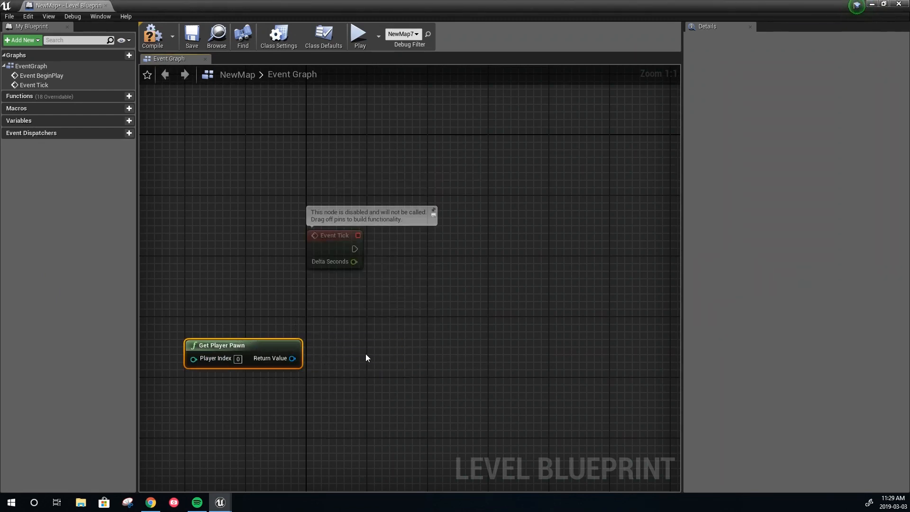
Add a GetActorLocation node beside Get Player Pawn and delete the Dino_Nest_Piece_A11 reference node attached to it.
right_click(377, 343)
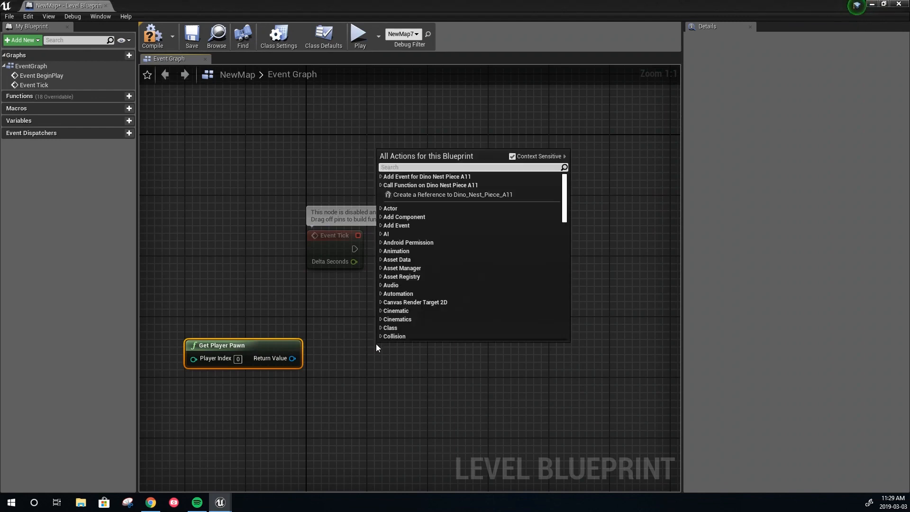
type("geta")
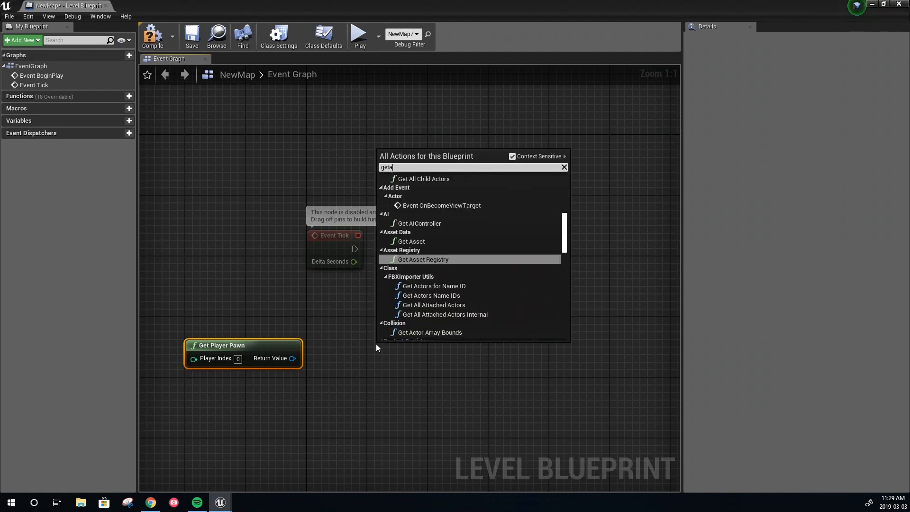
type("ctor")
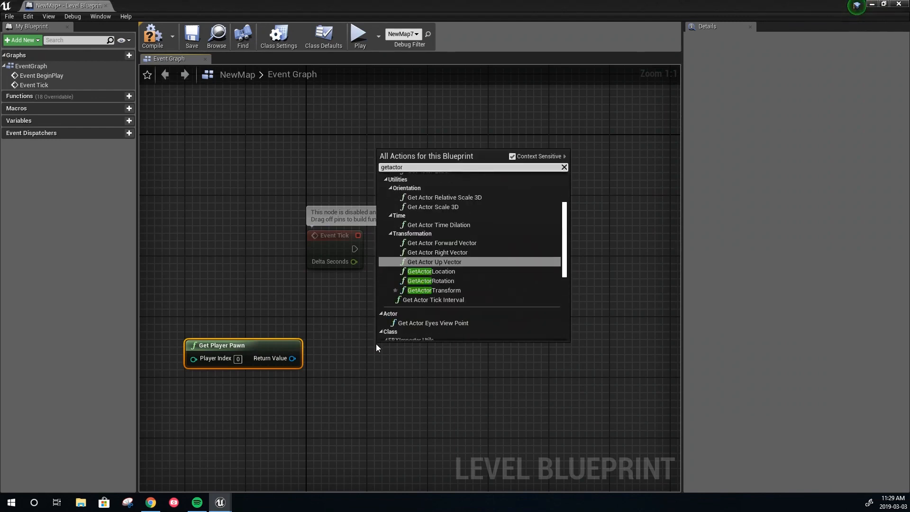
left_click(450, 271)
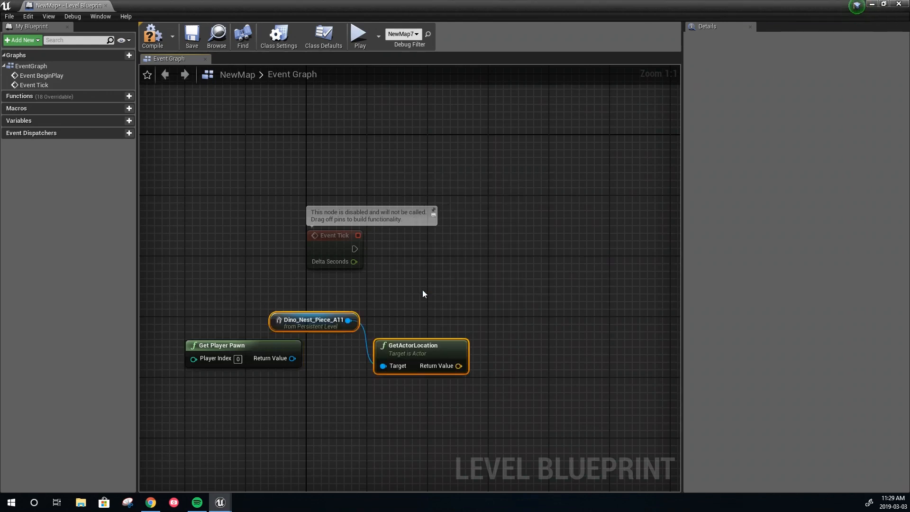
left_click(316, 322)
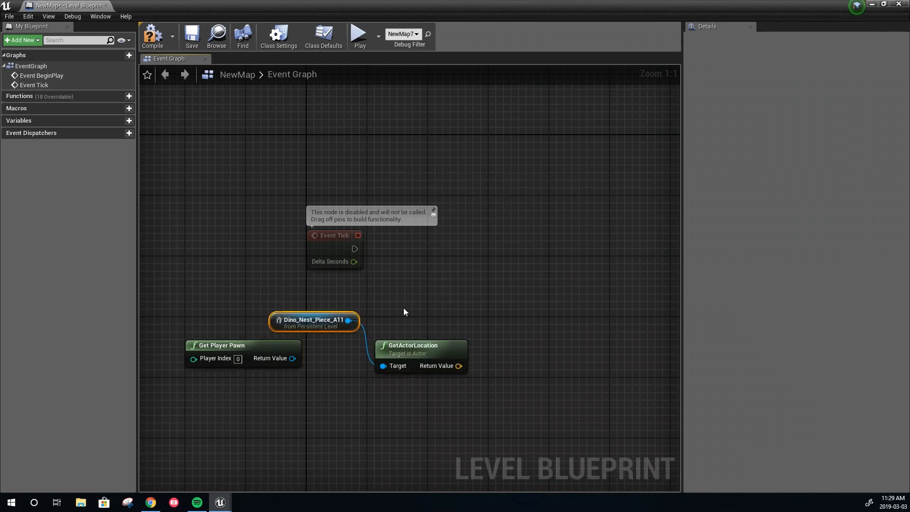
key("Delete")
Connect Get Player Pawn's Return Value to GetActorLocation's Target and arrange both nodes below Event Tick.
left_click_drag(423, 348, 381, 339)
left_click_drag(293, 358, 374, 309)
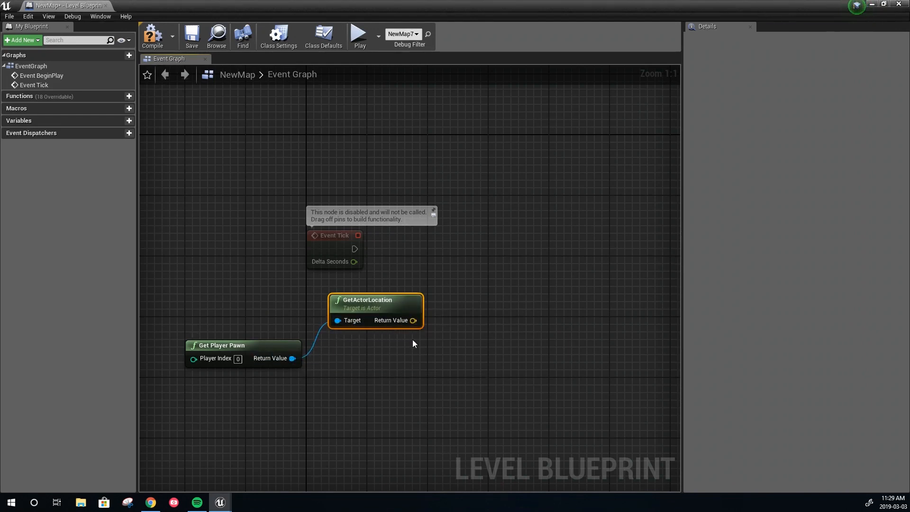
left_click_drag(270, 313, 354, 348)
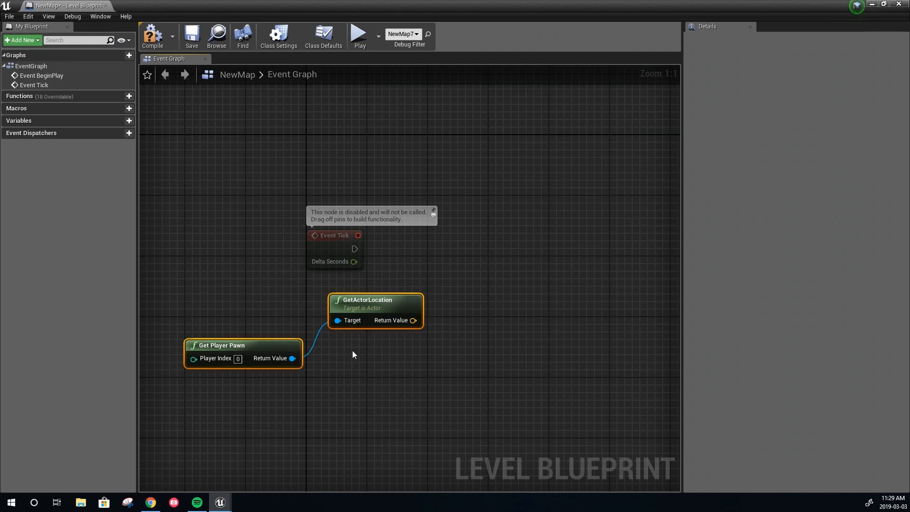
right_click_drag(426, 295, 346, 309)
left_click_drag(323, 314, 300, 314)
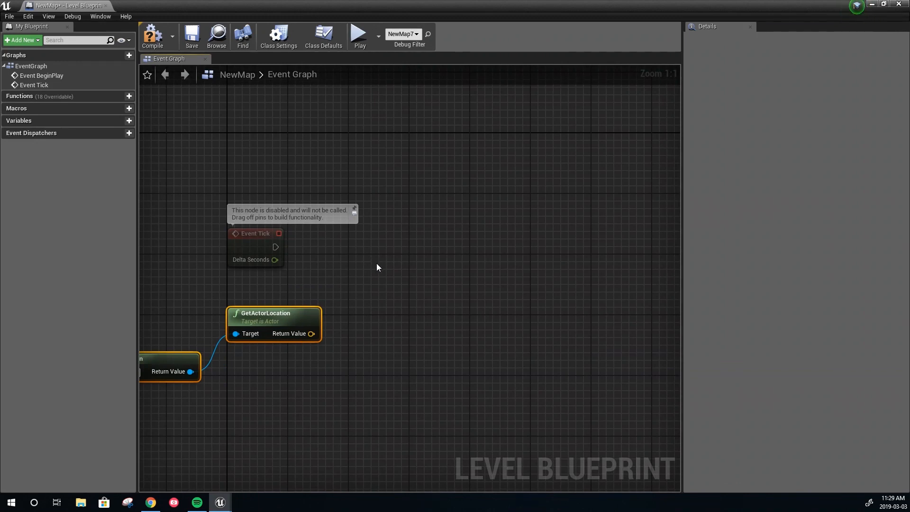
Add a Set Scalar Parameter Value node to the right of Event Tick with MPC_PlayerPosition as its Collection.
right_click_drag(459, 287, 449, 268)
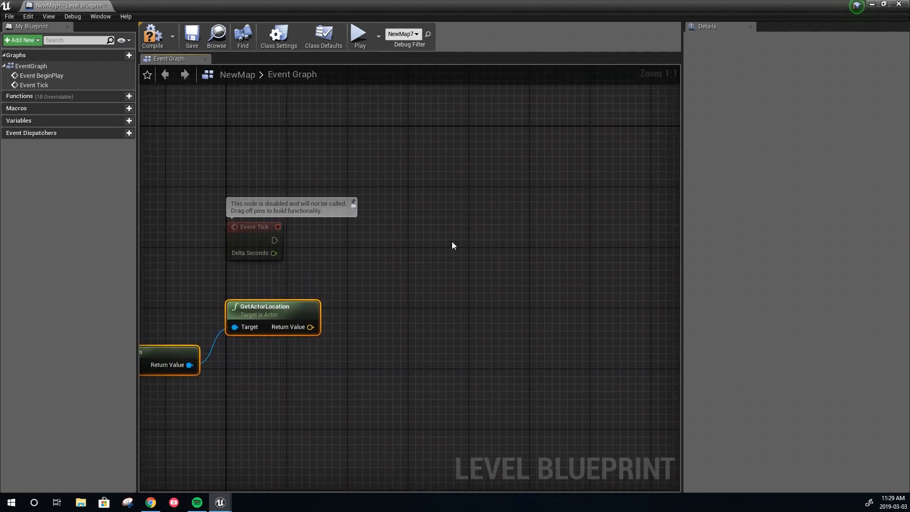
right_click(452, 241)
type("set scalar")
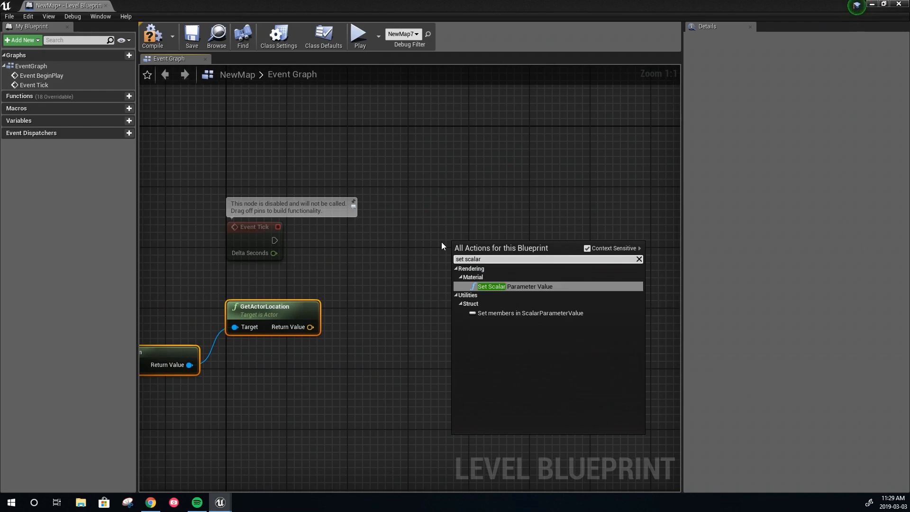
left_click(510, 286)
left_click_drag(467, 227, 444, 227)
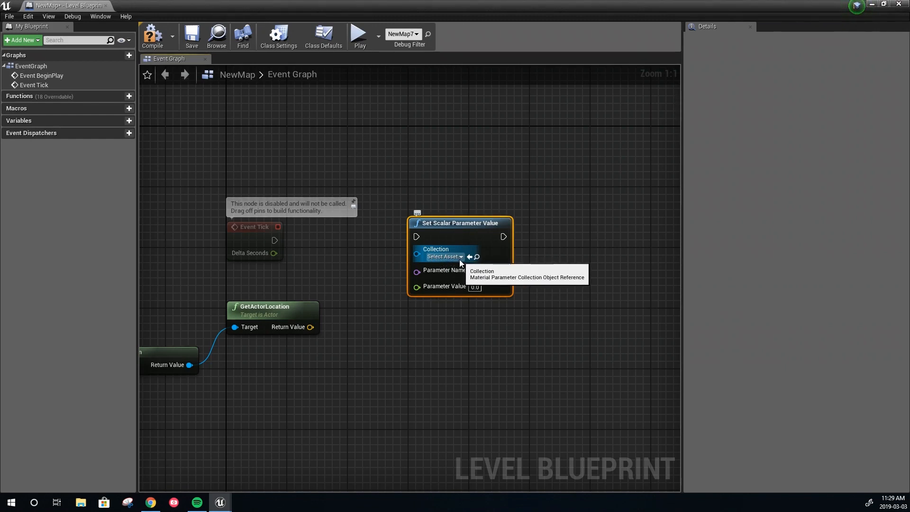
left_click(459, 259)
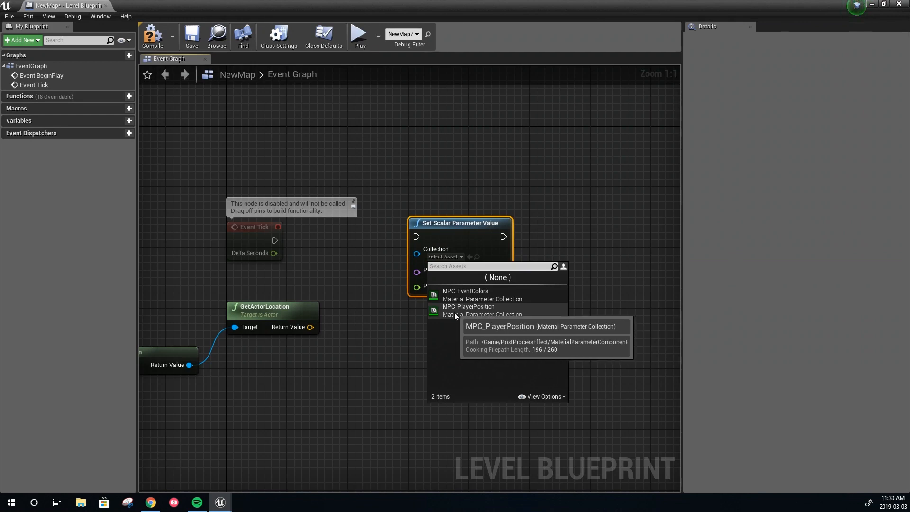
left_click(499, 312)
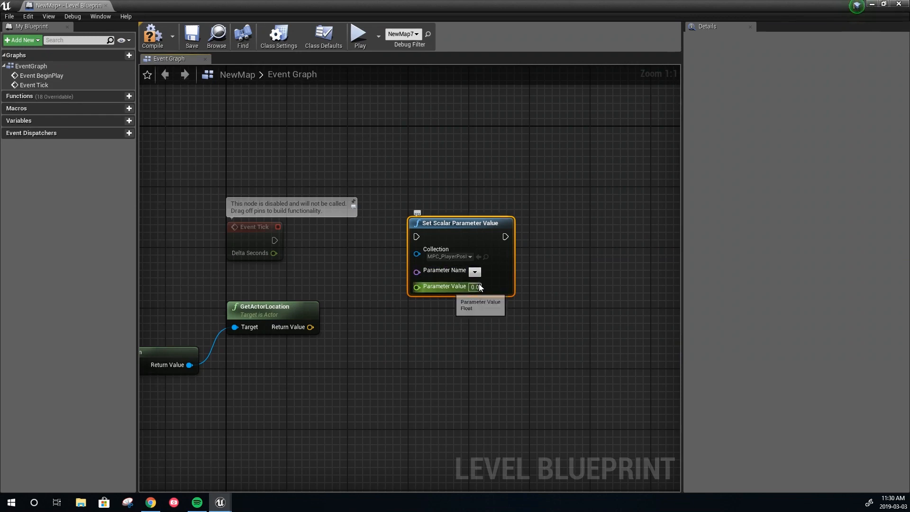
left_click_drag(448, 223, 478, 215)
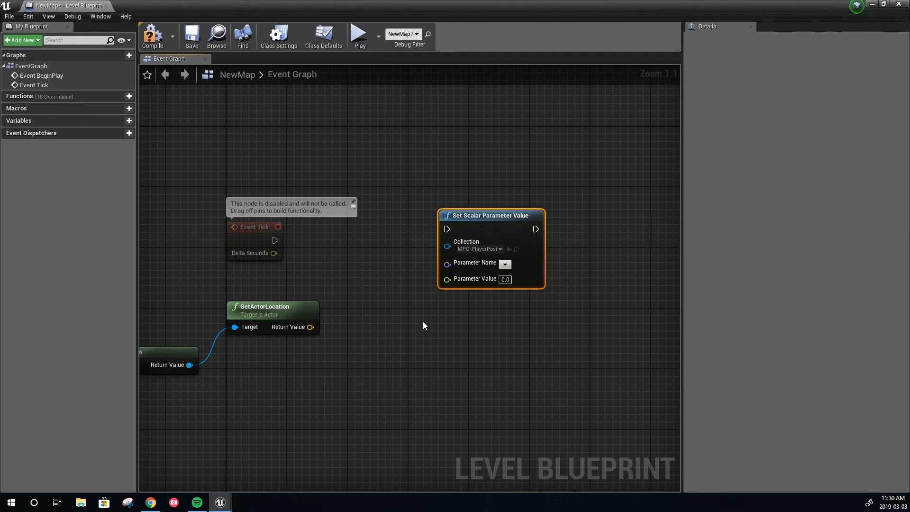
right_click_drag(423, 322, 401, 309)
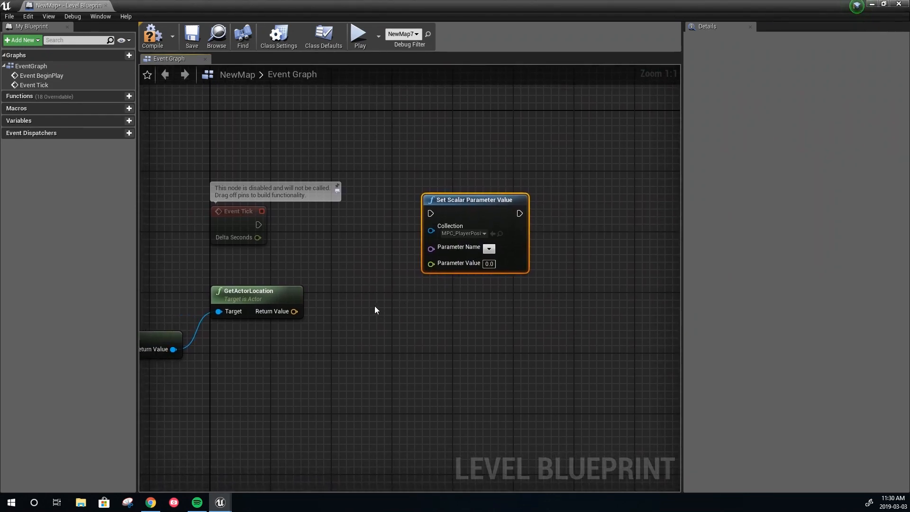
right_click_drag(328, 266, 382, 260)
left_click(469, 330)
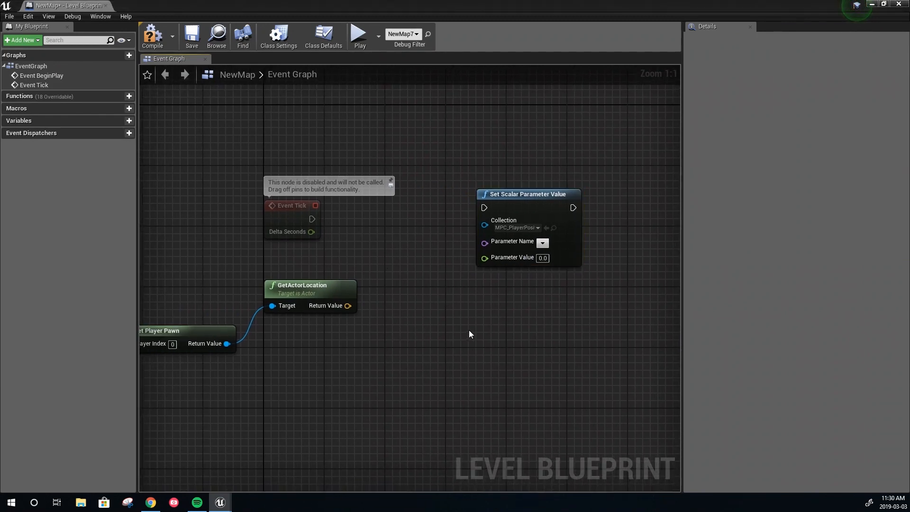
Create a Vector variable named PlayerPosition in the Level Blueprint.
left_click(129, 120)
left_click(56, 133)
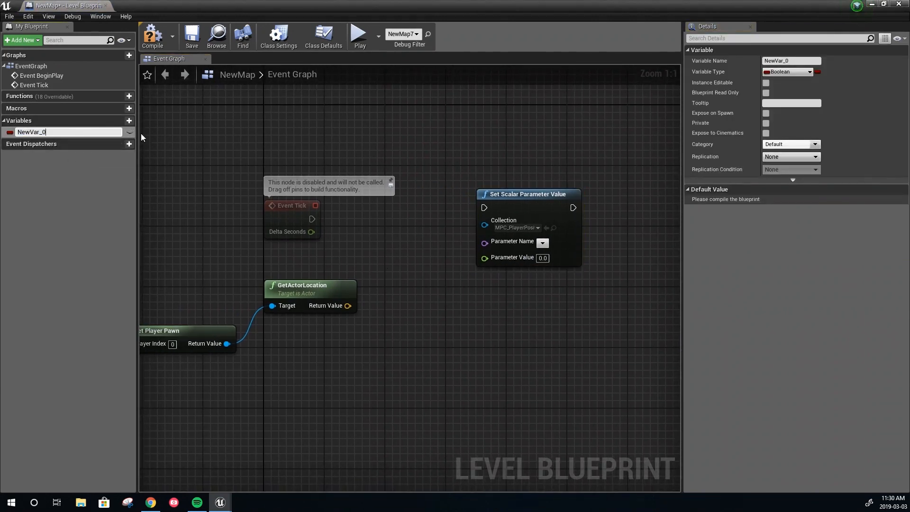
left_click(810, 72)
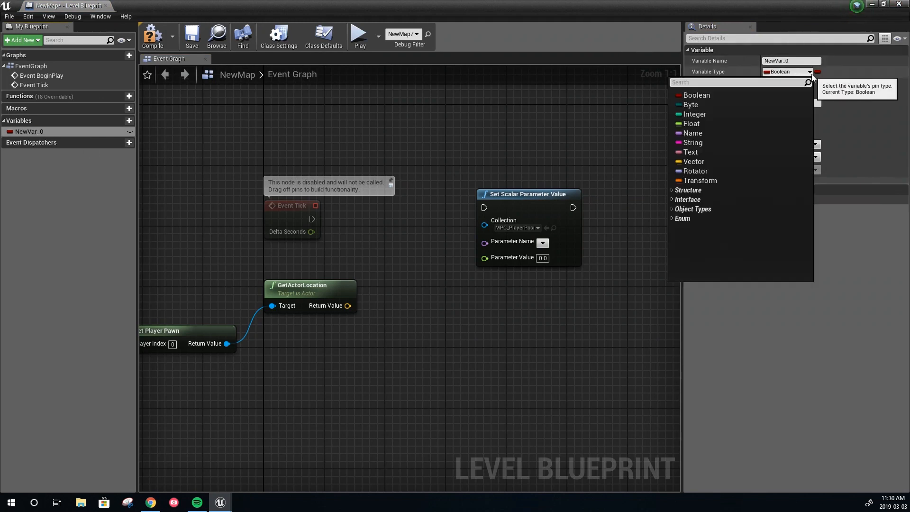
left_click(695, 162)
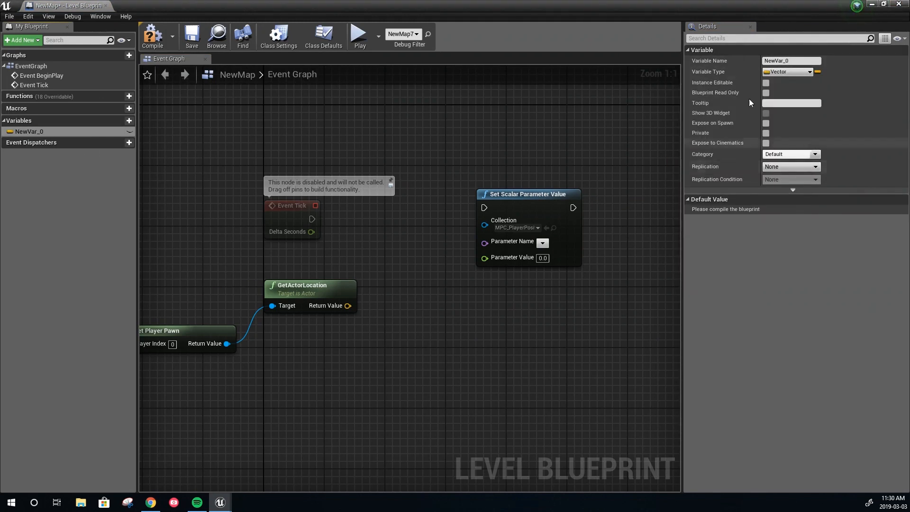
left_click(793, 61)
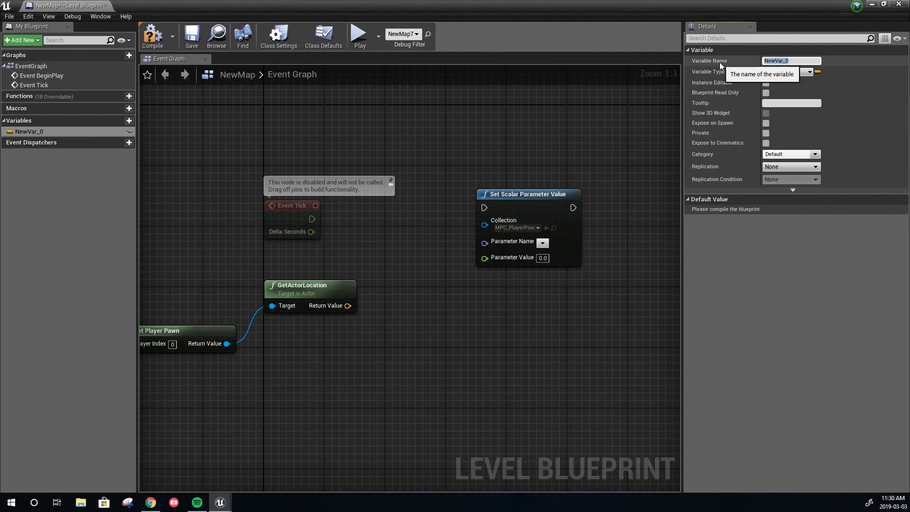
type("PlayerPosition")
key("Return")
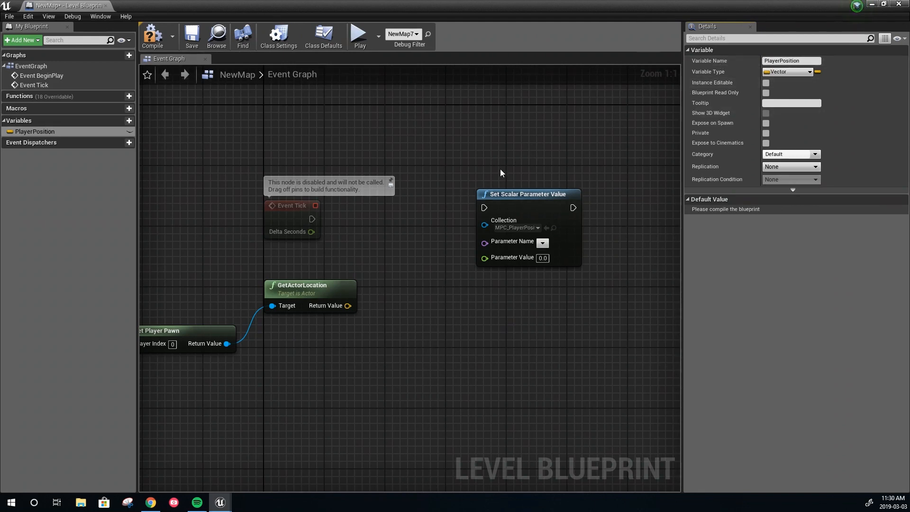
Place a Set PlayerPosition node between Event Tick and Set Scalar Parameter Value, and connect Event Tick's execution output to it.
mouse_move(375, 222)
right_mouse_down()
mouse_move(410, 218)
mouse_move(384, 230)
right_mouse_up()
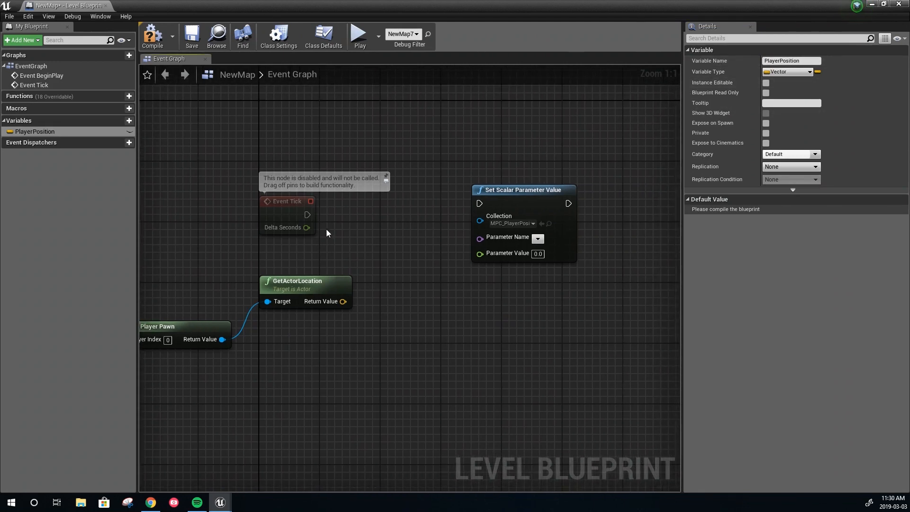
left_click_drag(26, 130, 378, 224)
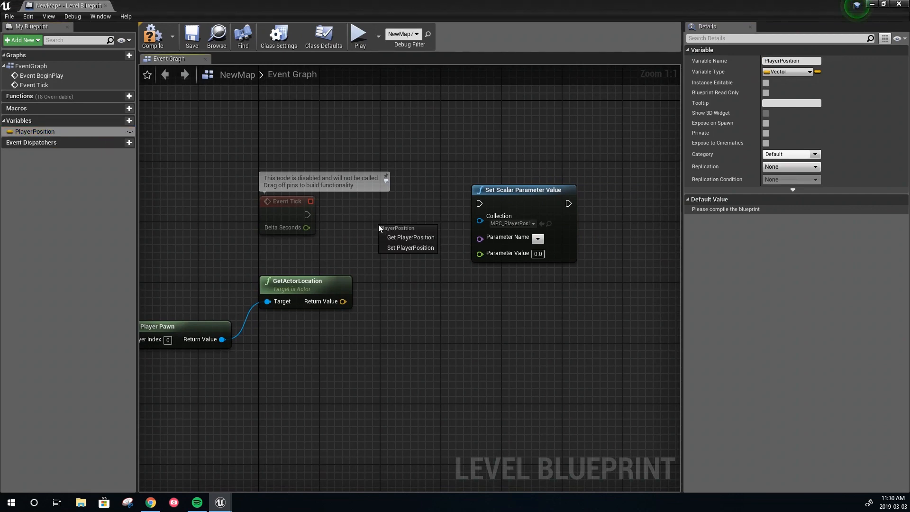
left_click(402, 249)
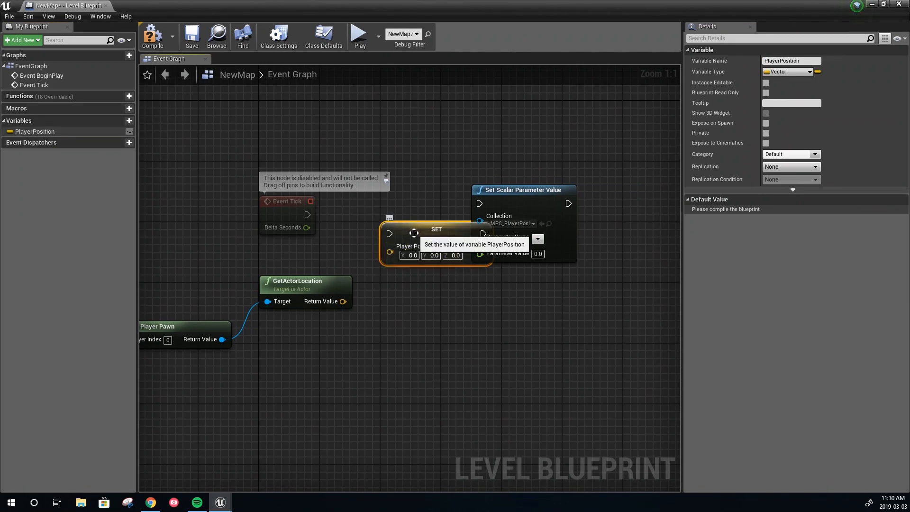
left_click_drag(501, 192, 600, 192)
left_click_drag(307, 215, 399, 208)
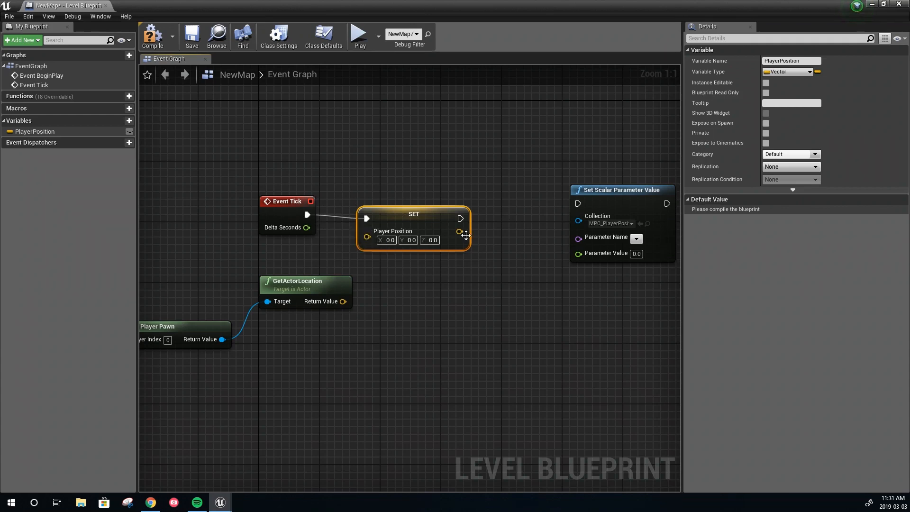
Shift the Get Player Pawn and GetActorLocation nodes left and connect GetActorLocation's Return Value to the SET node's Player Position input.
right_click_drag(366, 306, 444, 296)
left_click_drag(254, 272, 402, 351)
left_click_drag(375, 276, 345, 276)
right_click_drag(470, 280, 420, 279)
left_click(417, 280)
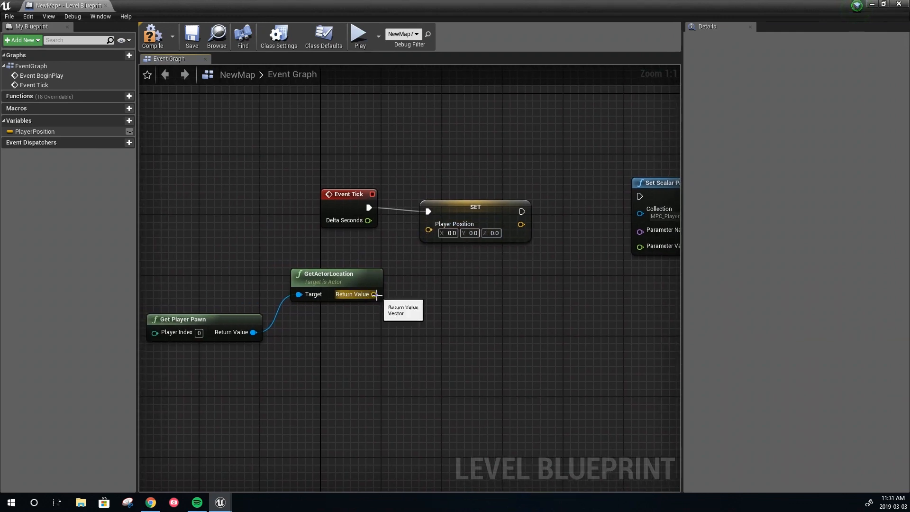
left_click_drag(374, 294, 433, 231)
left_click_drag(393, 216, 407, 208)
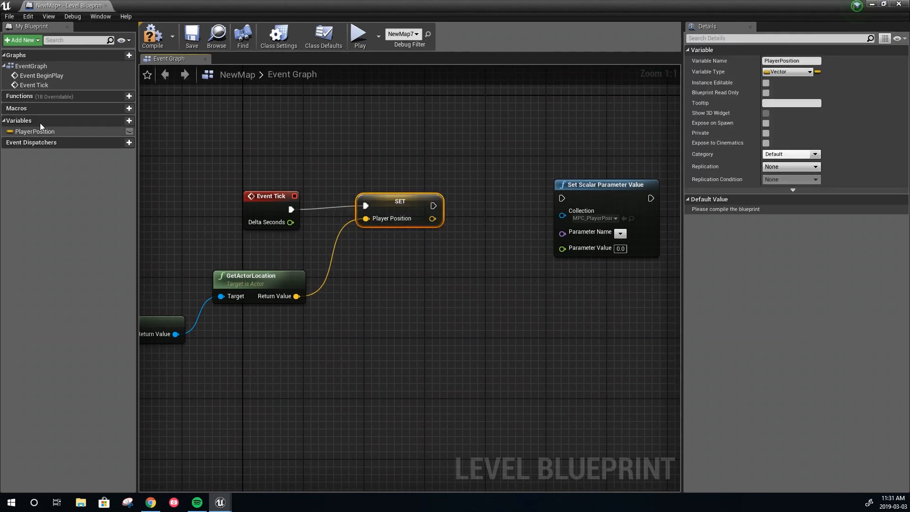
Connect the SET node's execution output to the Set Scalar Parameter Value node.
right_click_drag(300, 330, 382, 321)
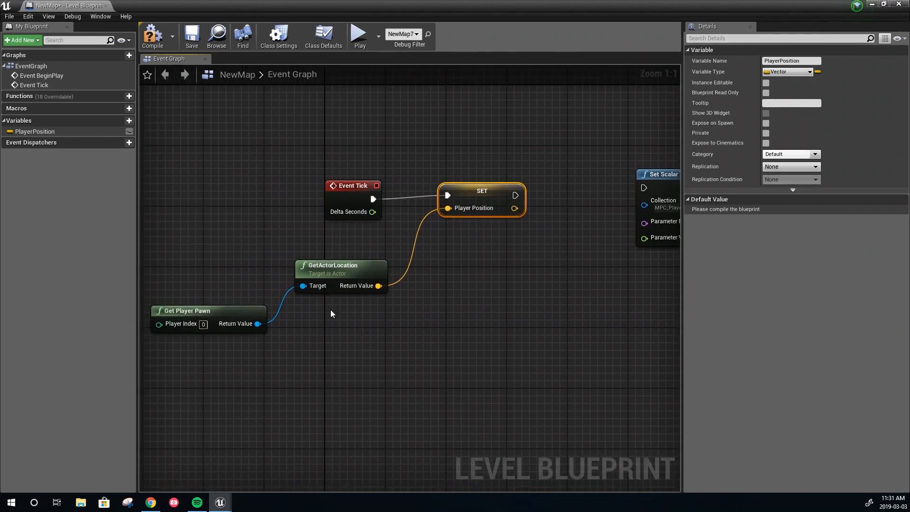
right_click_drag(491, 294, 287, 298)
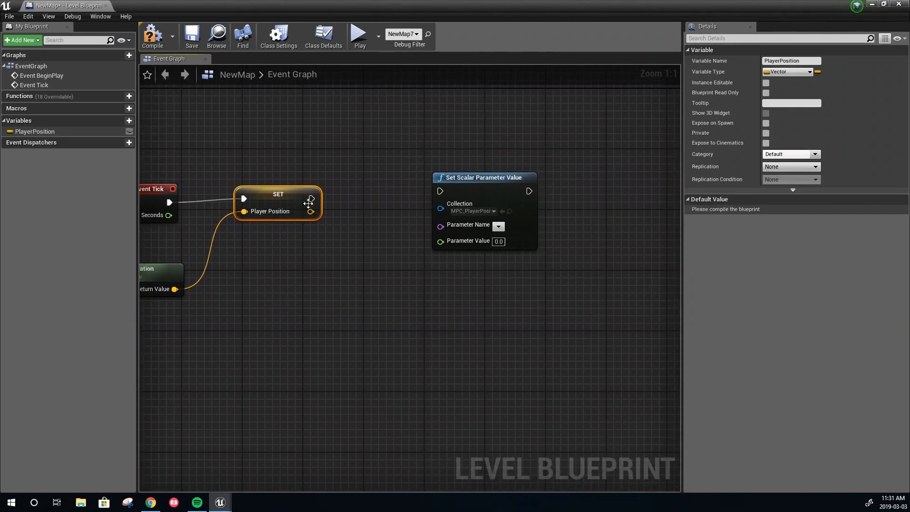
left_click_drag(429, 189, 440, 189)
Add a Get PlayerPosition node and place it below the SET node.
right_click_drag(344, 271, 362, 244)
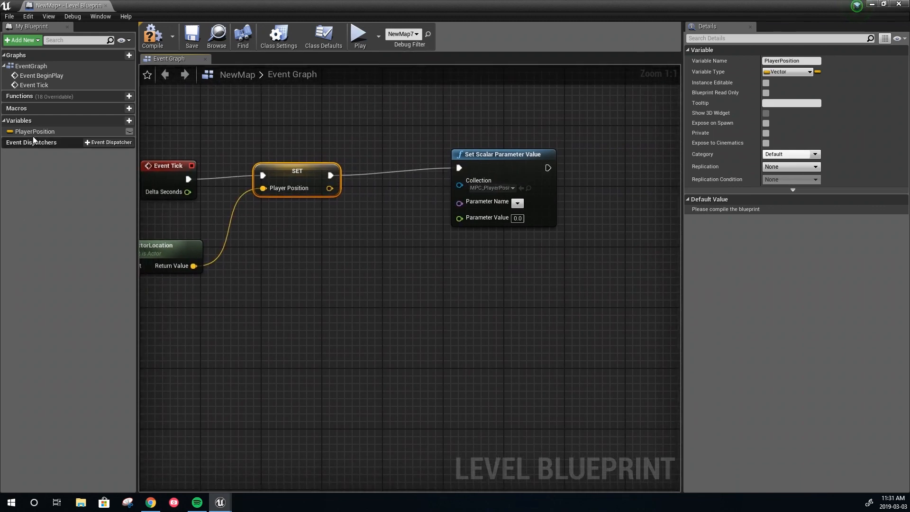
left_click_drag(32, 132, 279, 314)
left_click(299, 322)
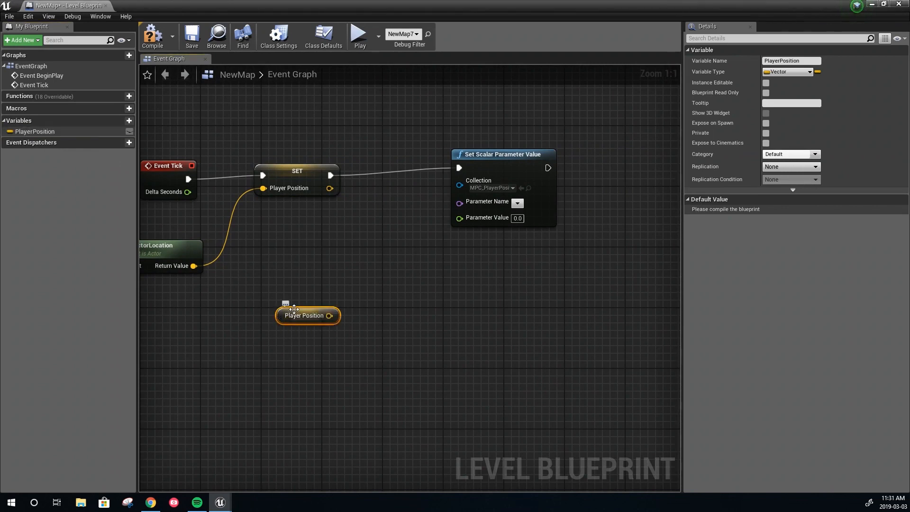
left_click_drag(288, 293, 289, 277)
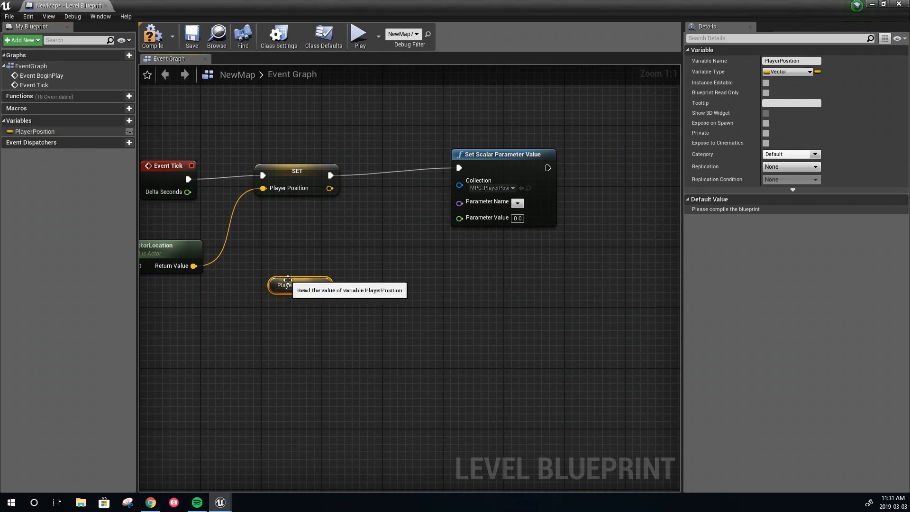
Add a Break Vector node, connect Player Position to its In Vec input, and move the Player Position node farther left.
right_click(398, 300)
type("break")
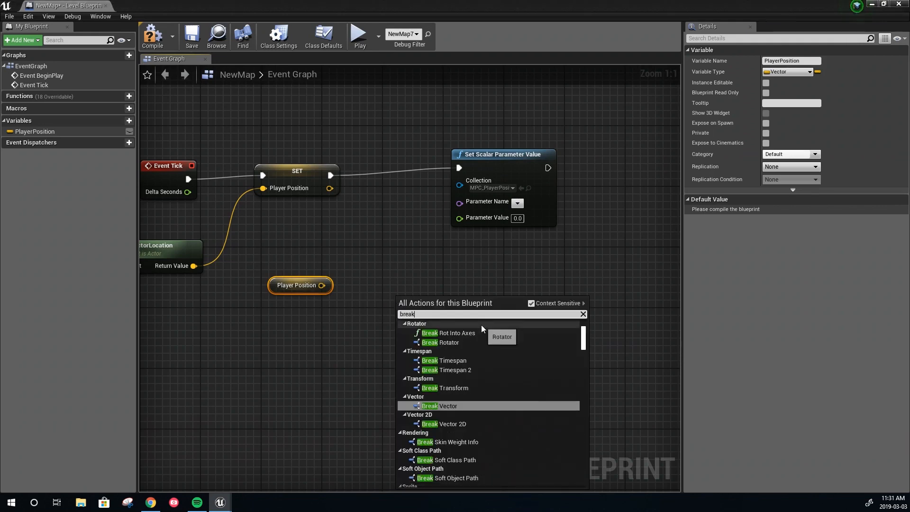
left_click(454, 406)
left_click_drag(322, 285, 406, 311)
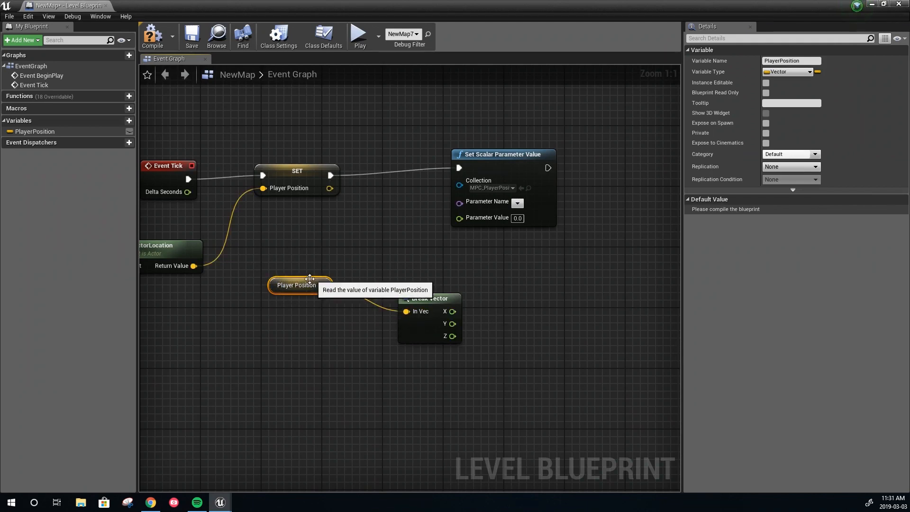
left_click_drag(299, 285, 253, 308)
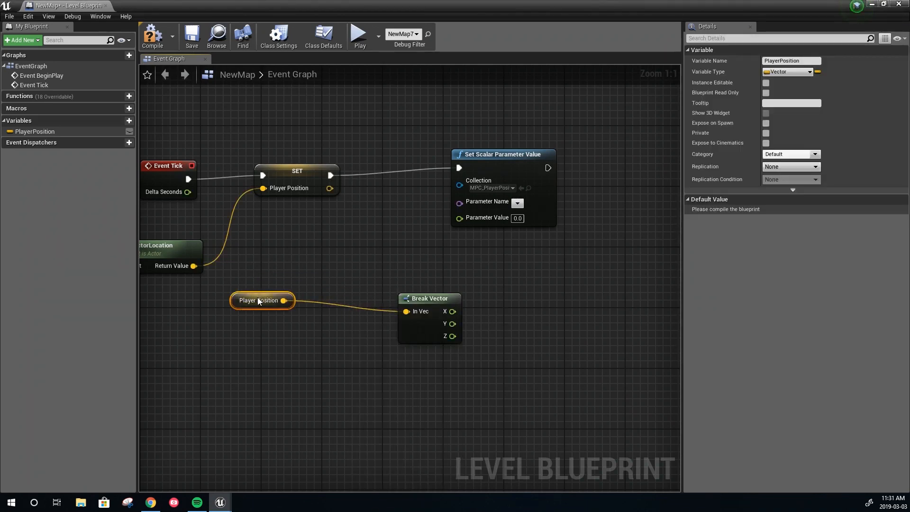
Set the Set Scalar Parameter Value node's parameter to Player X Position and feed its Parameter Value from Break Vector's X output.
left_click_drag(443, 298, 348, 297)
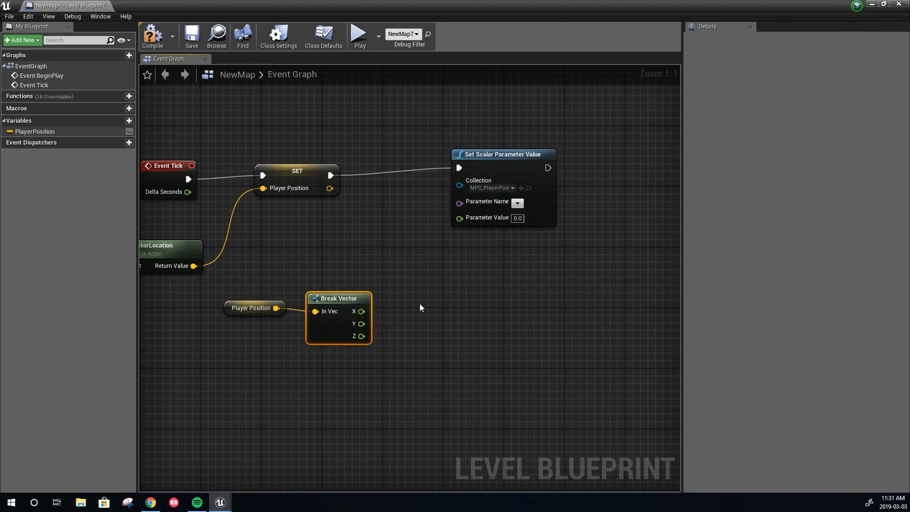
left_click(456, 210)
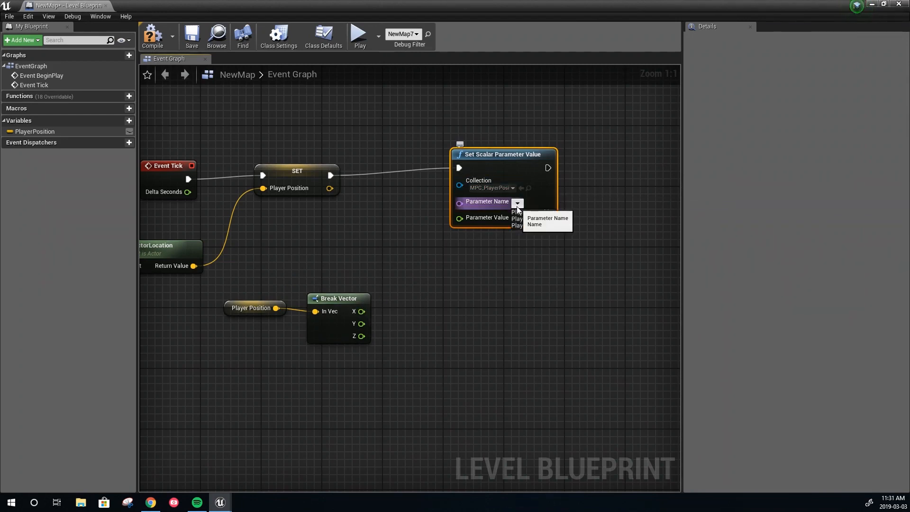
left_click(541, 213)
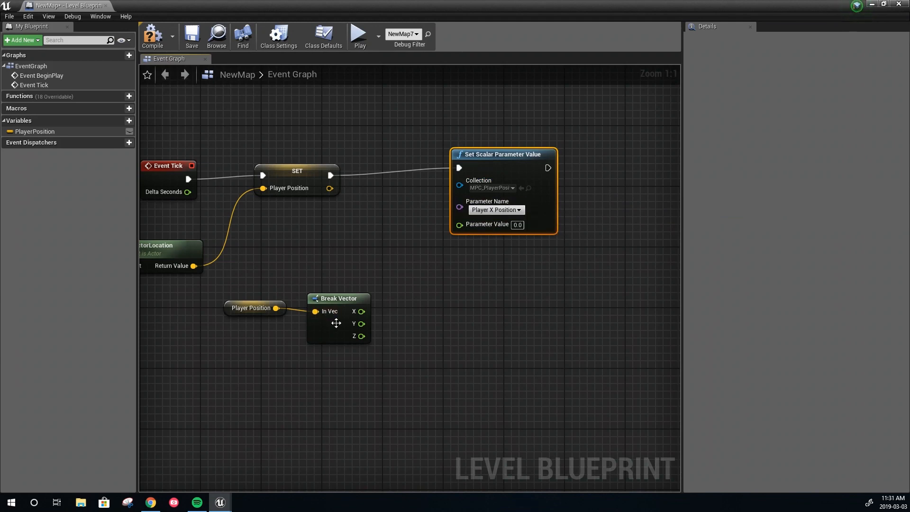
left_click_drag(361, 312, 463, 226)
Duplicate the Set Scalar Parameter Value node and chain the copy's execution input after the original.
right_click_drag(322, 257, 467, 241)
right_click_drag(219, 259, 282, 283)
right_click_drag(380, 341, 93, 382)
left_click_drag(402, 188, 397, 189)
key("ctrl+c")
key("ctrl+v")
left_click_drag(520, 202, 491, 195)
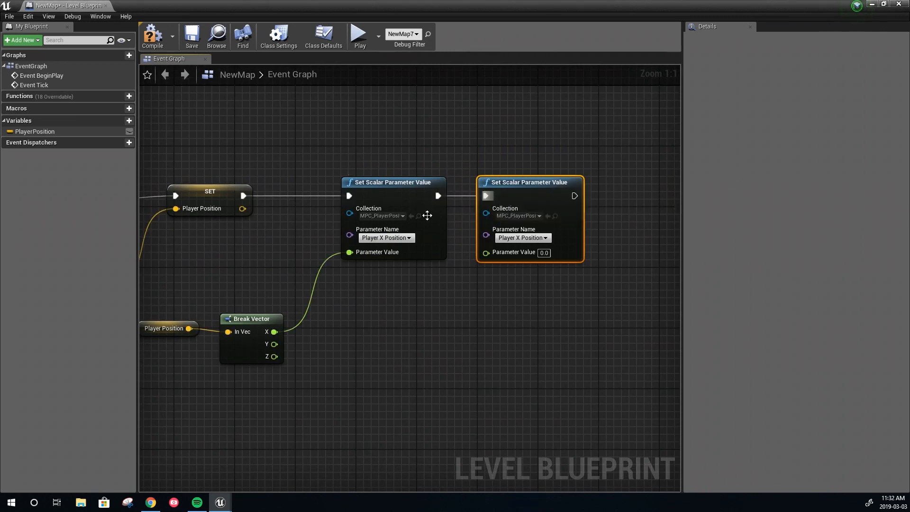
Connect Break Vector's Y output to the second node's Parameter Value and set its parameter name to Player Y Position.
left_click_drag(274, 344, 486, 252)
left_click(523, 238)
left_click(517, 253)
Chain a third Set Scalar Parameter Value node after the second, set to Player Z Position and fed by Break Vector's Z output.
right_click_drag(624, 236, 551, 231)
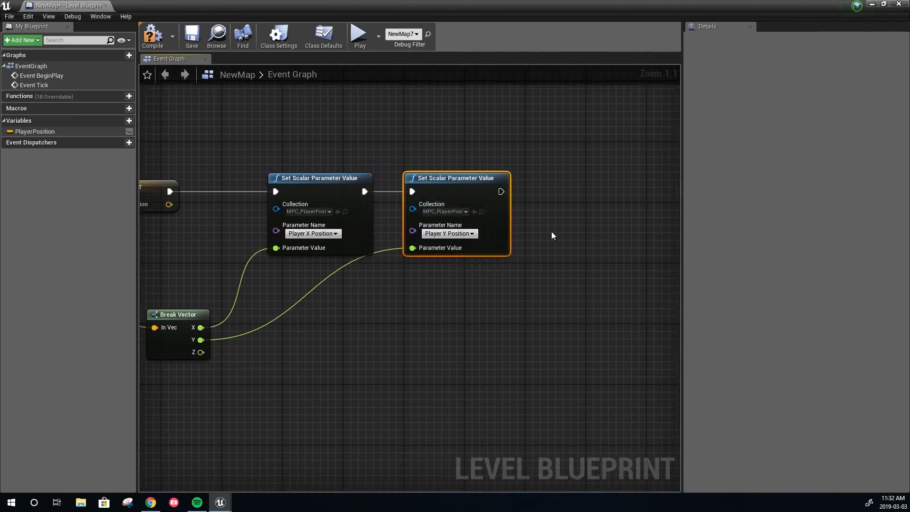
key("ctrl+v")
left_click_drag(570, 228, 547, 174)
left_click_drag(501, 192, 543, 191)
right_click_drag(230, 345, 263, 344)
left_click_drag(236, 351, 574, 249)
left_click(611, 233)
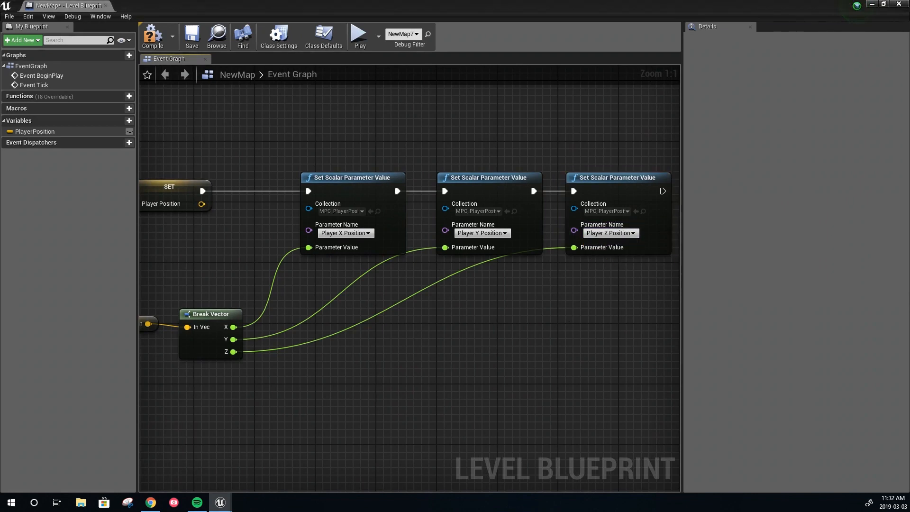
Compile and save the Level Blueprint, and close its editor.
scroll(430, 333, "down", 3)
right_click_drag(431, 331, 518, 316)
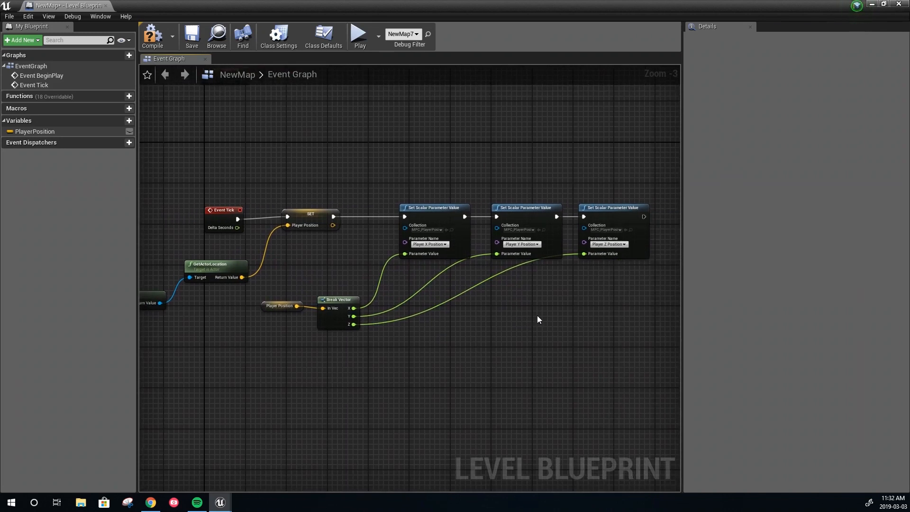
left_click(153, 35)
left_click(195, 40)
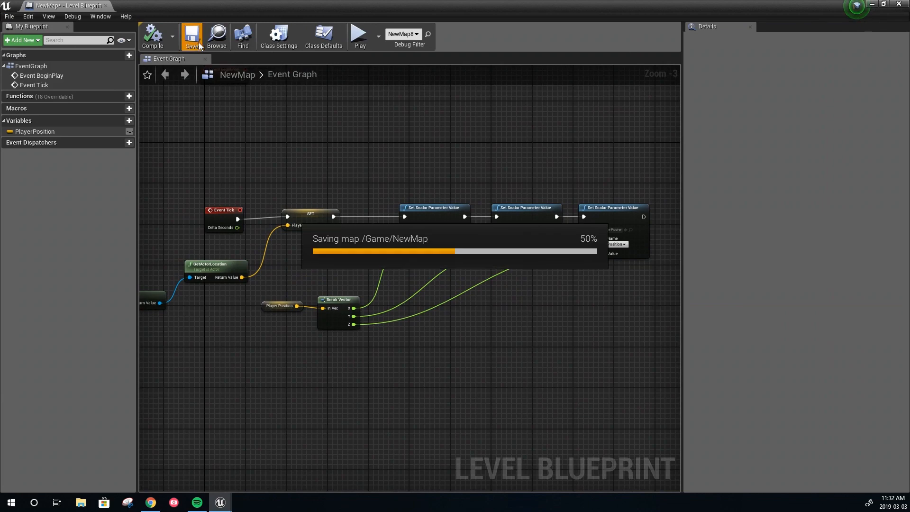
left_click(899, 5)
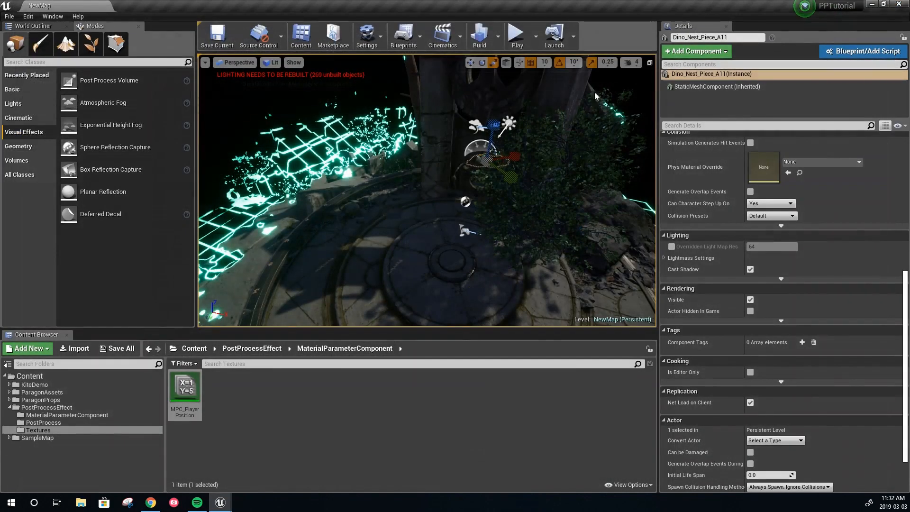
Play the level and move around to check whether the reveal sphere follows the player.
left_click(517, 35)
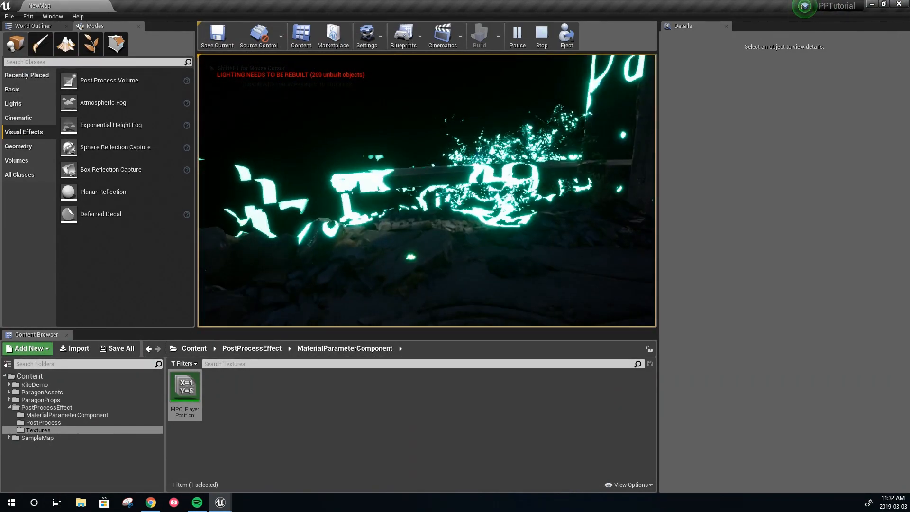
key("w")
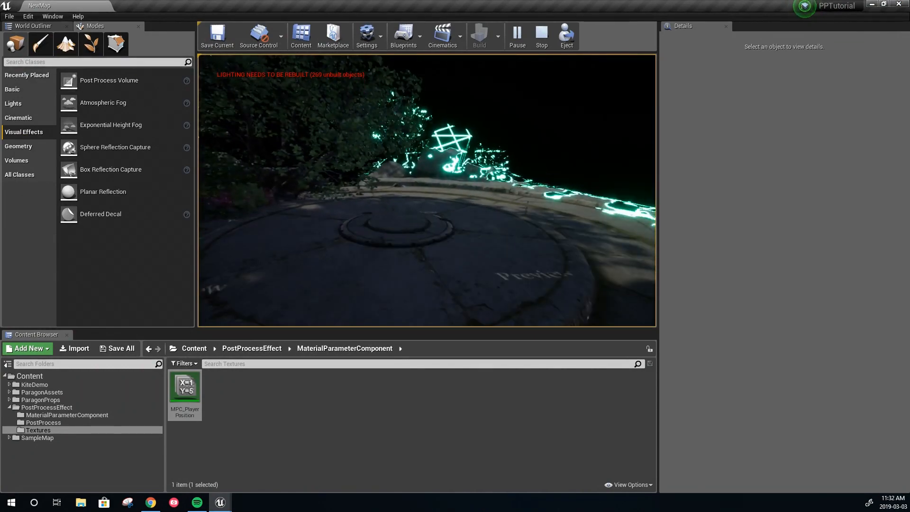
key("w")
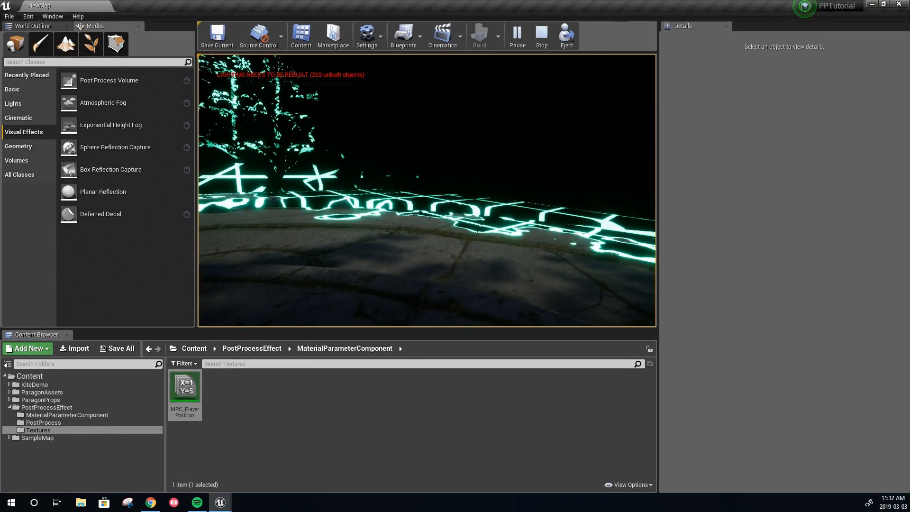
key("w")
key("s")
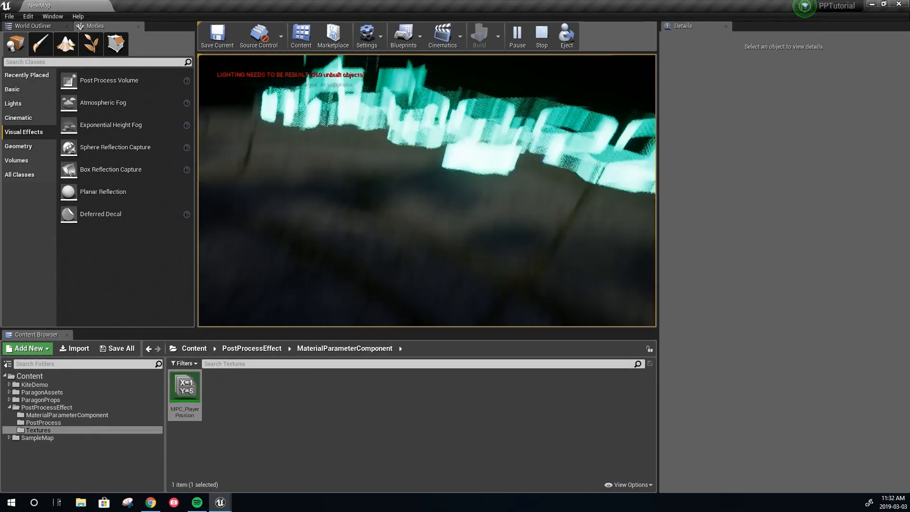
key("Escape")
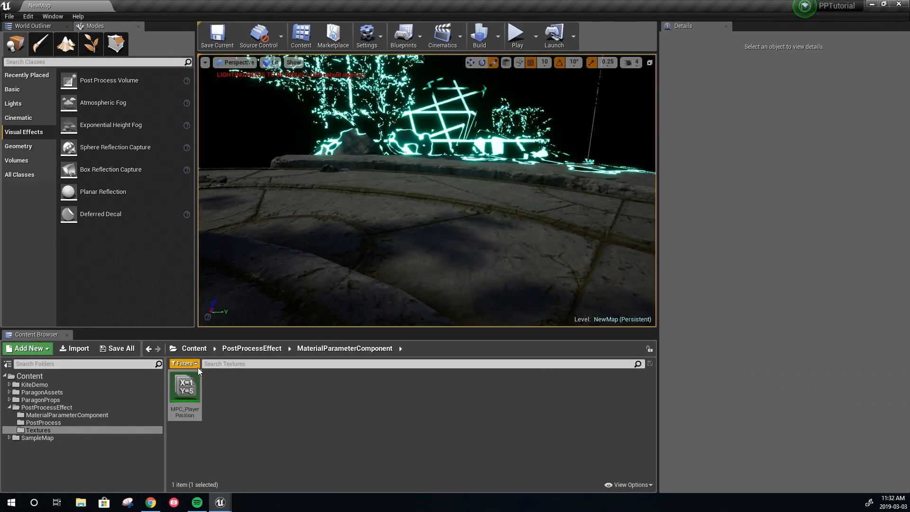
Open the PP_SphereReveal material from the PostProcessEffect/PostProcess folder.
left_click(194, 349)
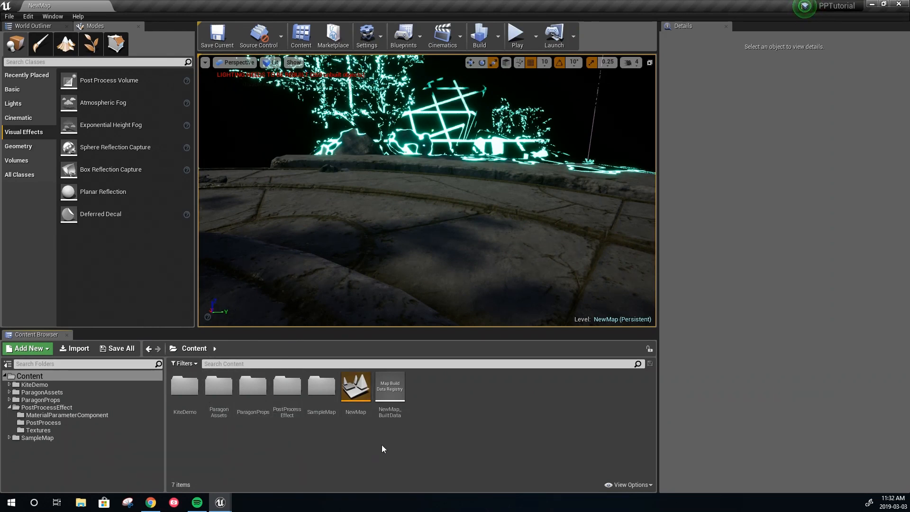
double_click(287, 398)
double_click(211, 412)
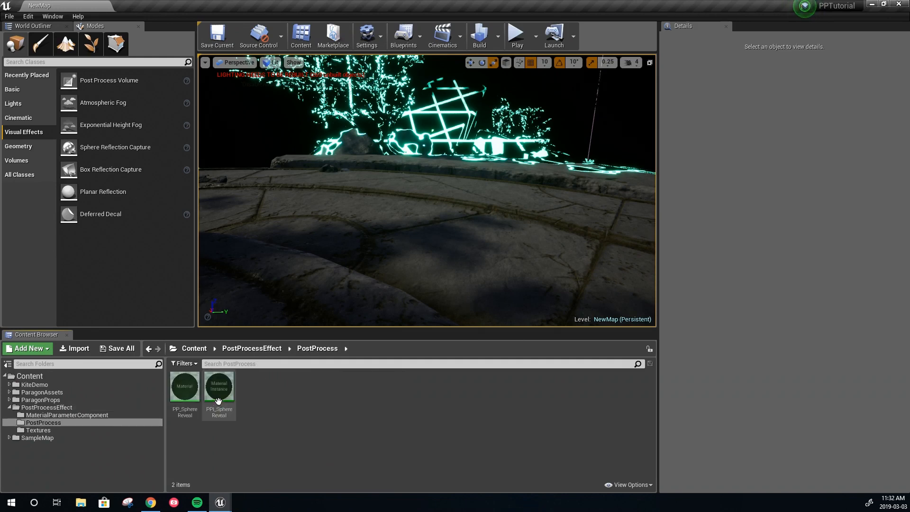
double_click(184, 383)
Add a Multiply node fed by AppendMany's RGB output and set its Const B to -1.
right_click_drag(418, 300, 706, 281)
scroll(455, 274, "down", 3)
right_click_drag(417, 273, 535, 262)
right_click_drag(511, 217, 460, 260)
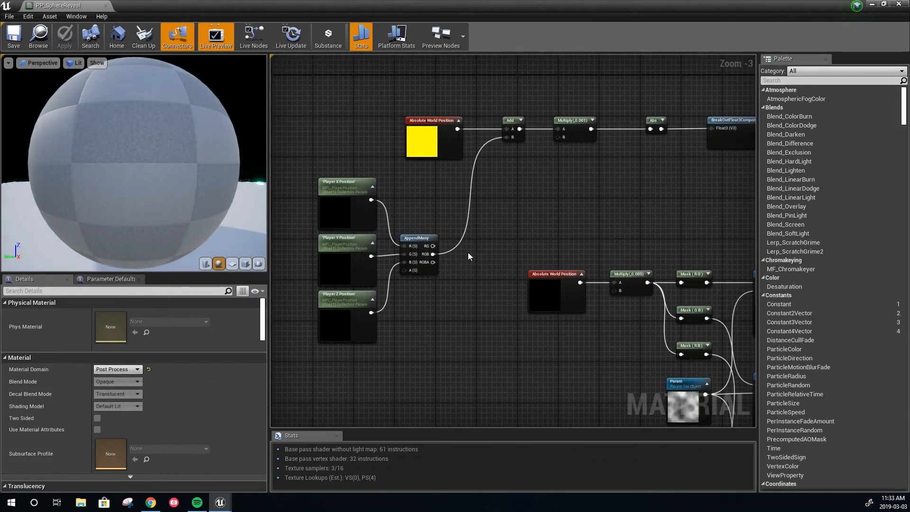
left_click(488, 230)
left_click_drag(433, 254, 495, 243)
left_click(118, 325)
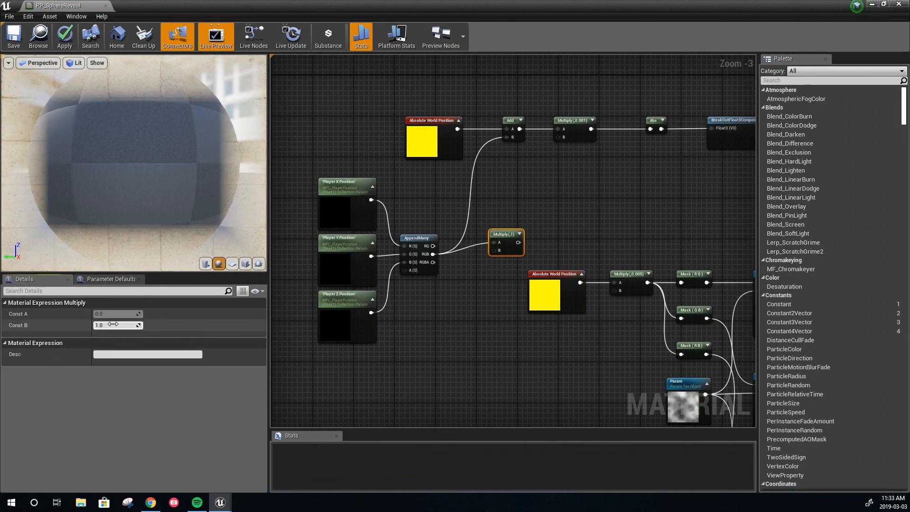
type("-1")
key("Return")
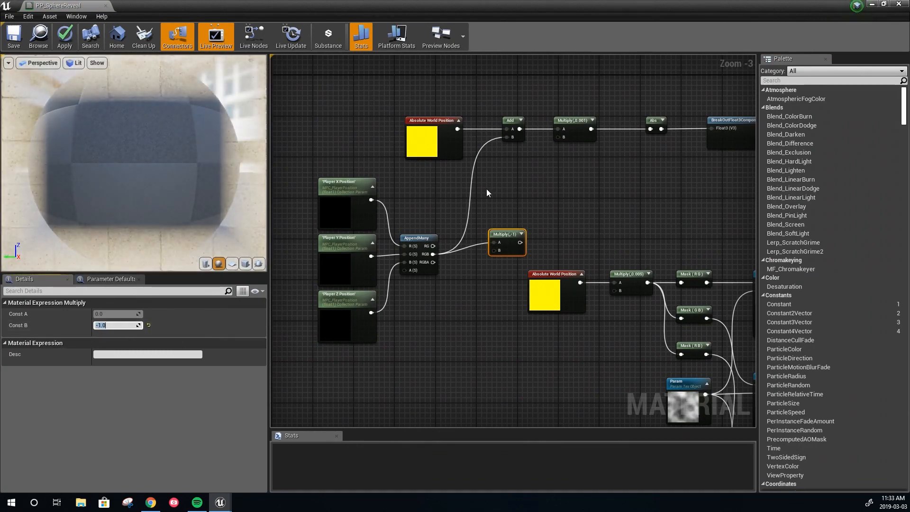
Connect the new Multiply node's output to the Add node's B input and save the material.
left_click_drag(520, 242, 507, 137)
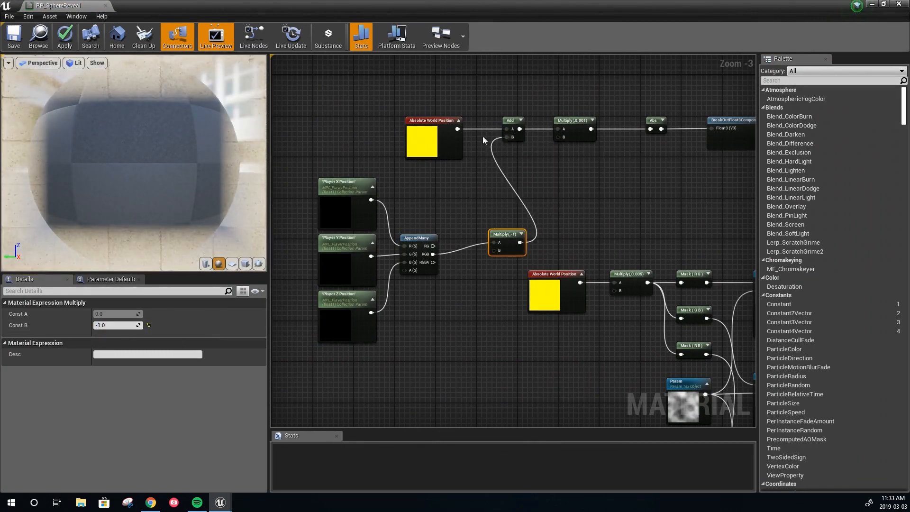
left_click(13, 38)
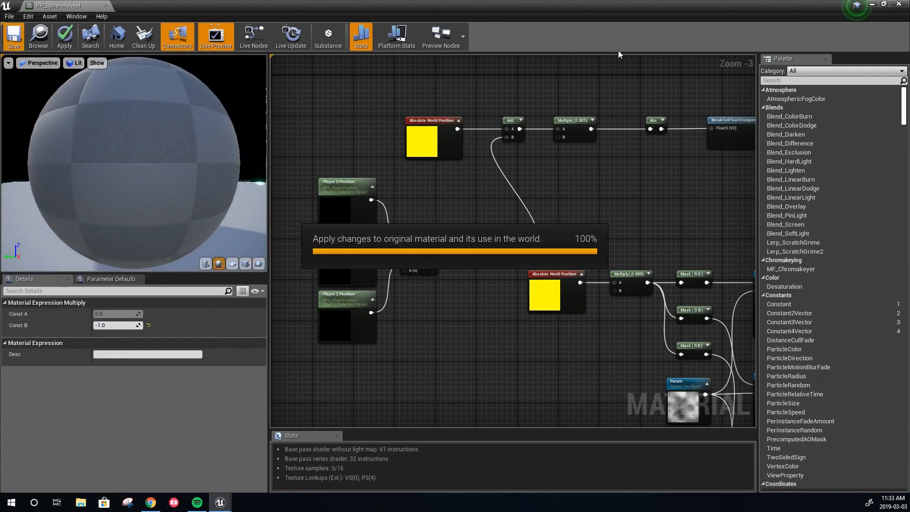
left_click(872, 5)
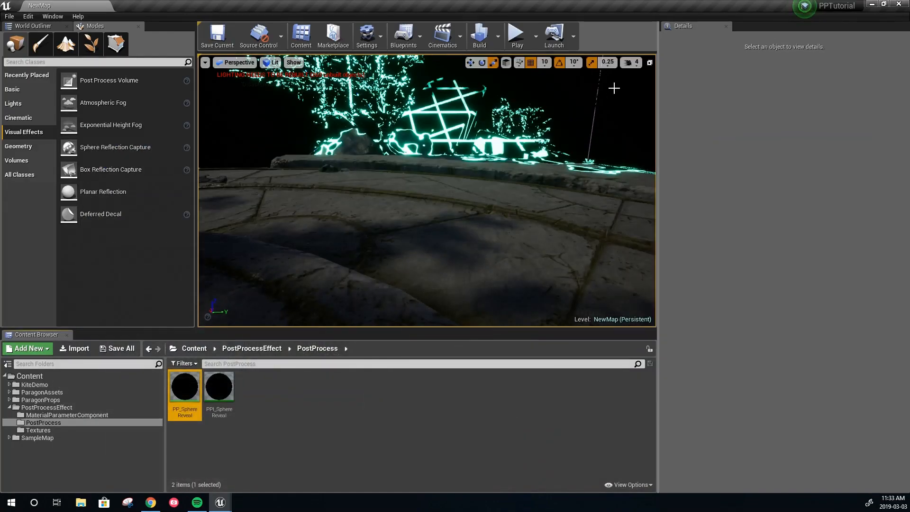
Play the level again and walk around to examine the sphere's position relative to the player.
left_click(518, 37)
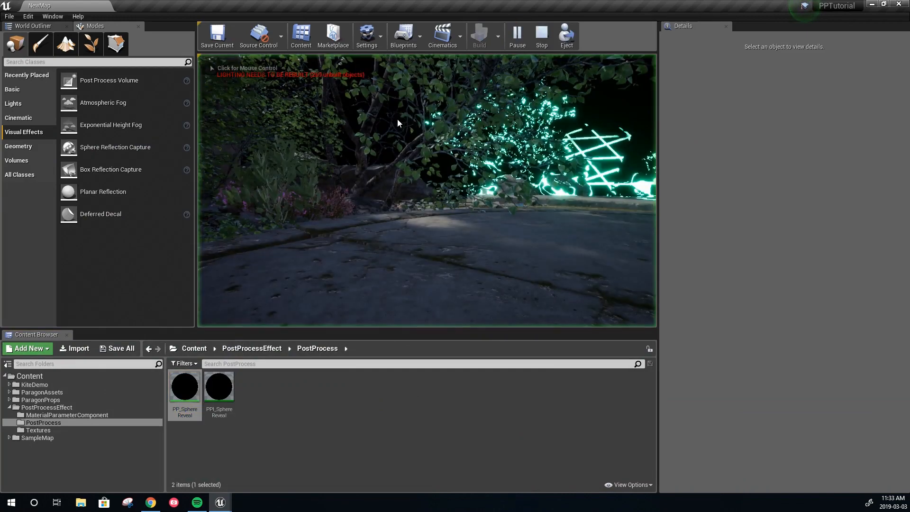
left_click(400, 157)
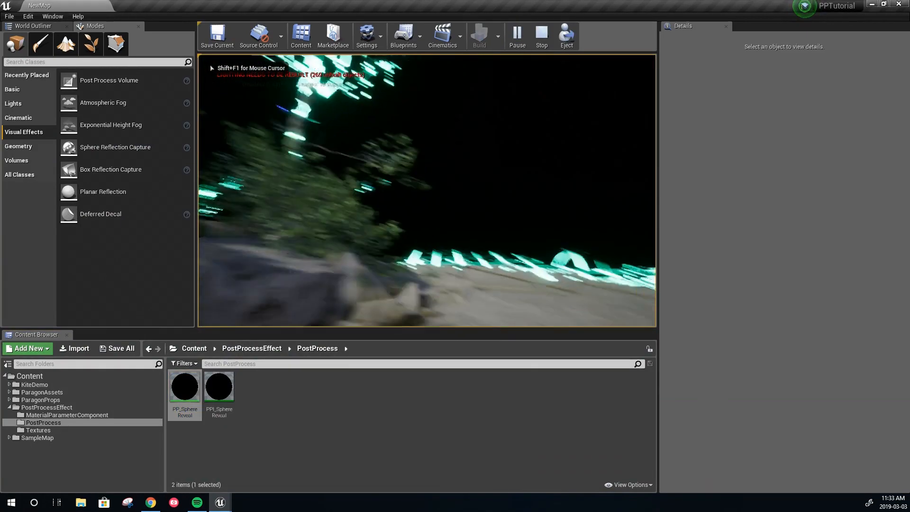
key("w")
key("w")
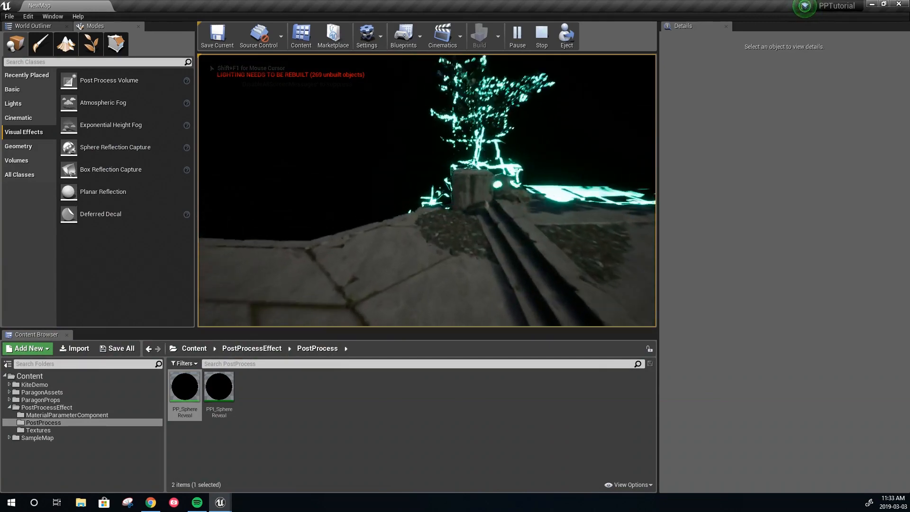
key("w")
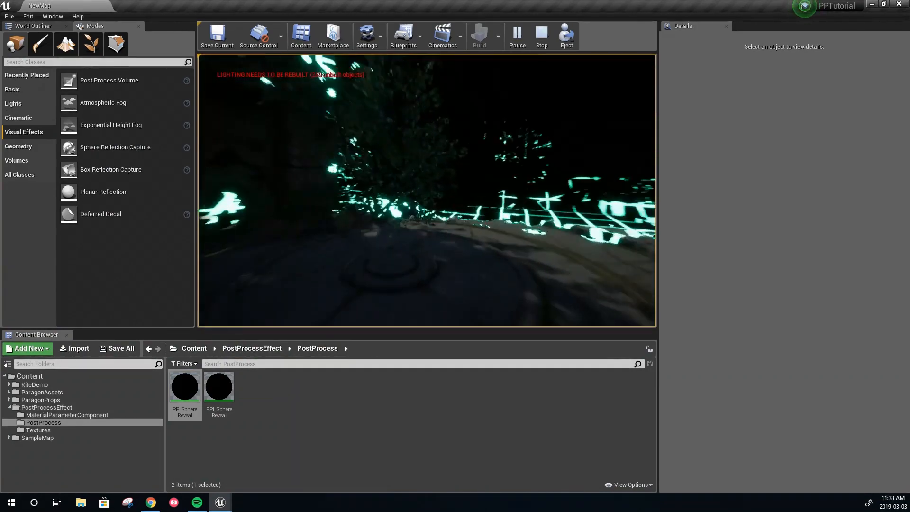
key("w")
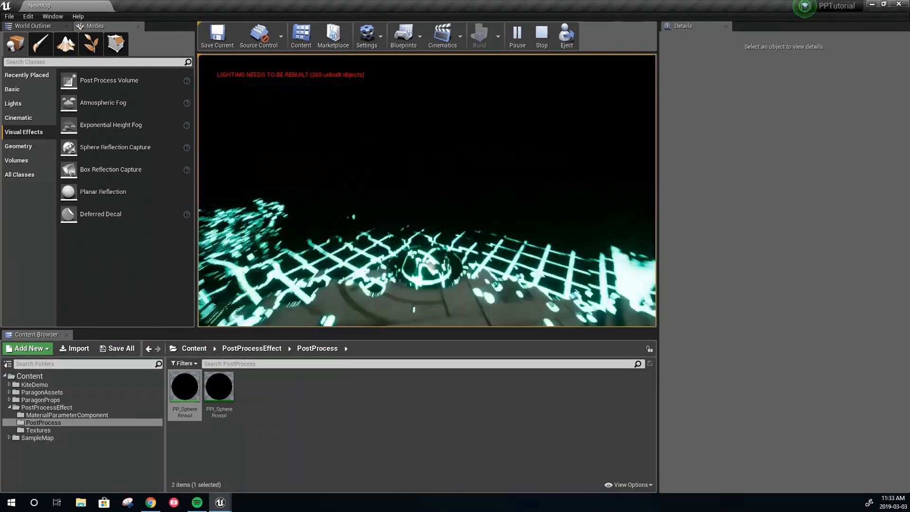
key("w")
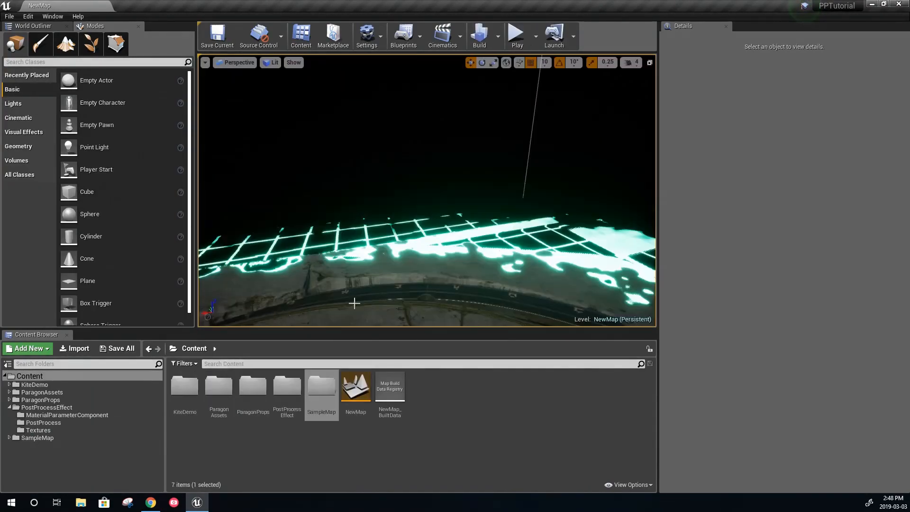
Reopen the PP_SphereReveal material from the PostProcess folder.
double_click(298, 403)
double_click(221, 387)
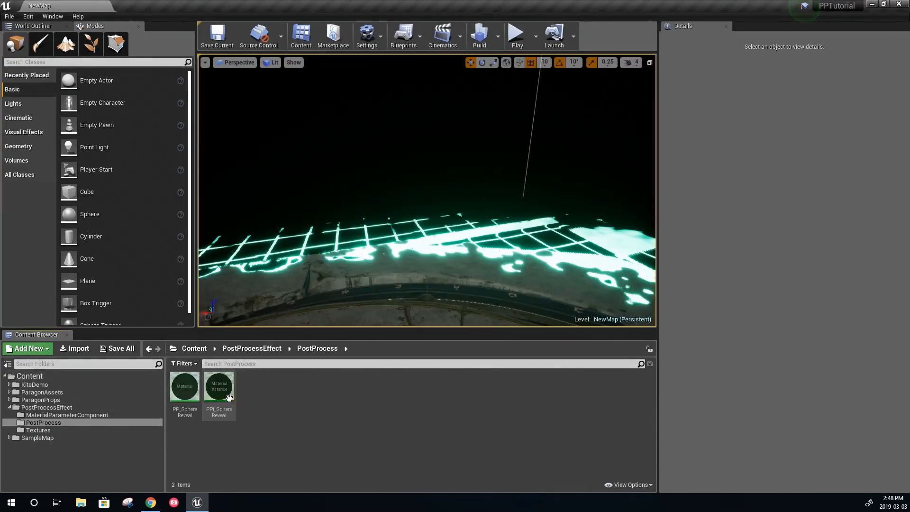
double_click(187, 398)
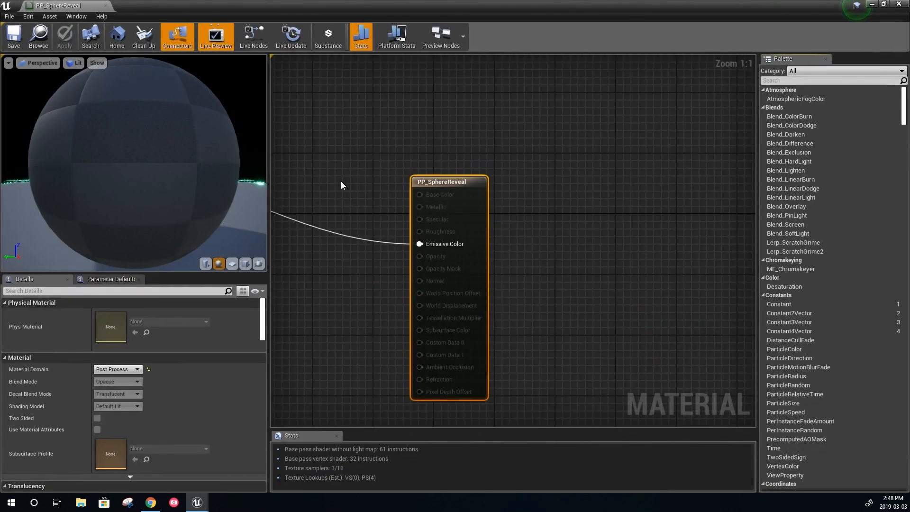
Shift the lower Absolute World Position, Multiply and three Mask nodes left, away from the Texture Sample nodes.
scroll(340, 181, "down", 4)
right_click_drag(355, 276, 525, 242)
scroll(420, 221, "up", 1)
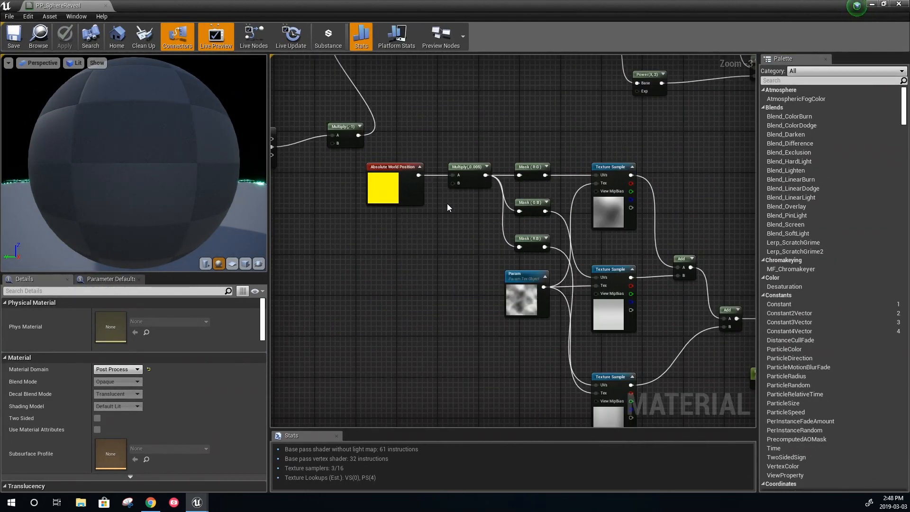
right_click_drag(460, 195, 459, 246)
right_click_drag(409, 327, 384, 289)
left_click_drag(462, 227, 357, 318)
right_click_drag(357, 318, 665, 307)
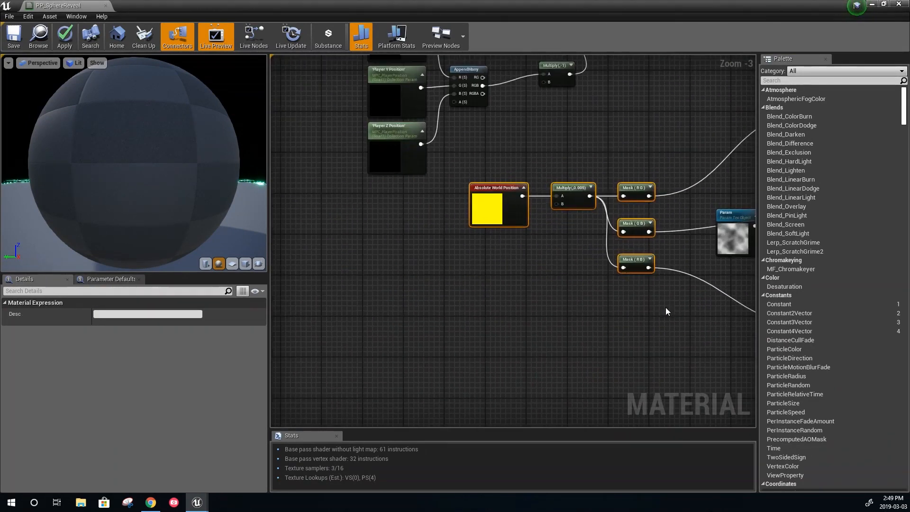
left_click_drag(570, 187, 431, 243)
Insert a Panner node between the Mask (R G) output and the upper Texture Sample's UVs input, using its Coordinate input.
right_click_drag(565, 184, 477, 202)
right_click(476, 202)
type("panner")
left_click(515, 227)
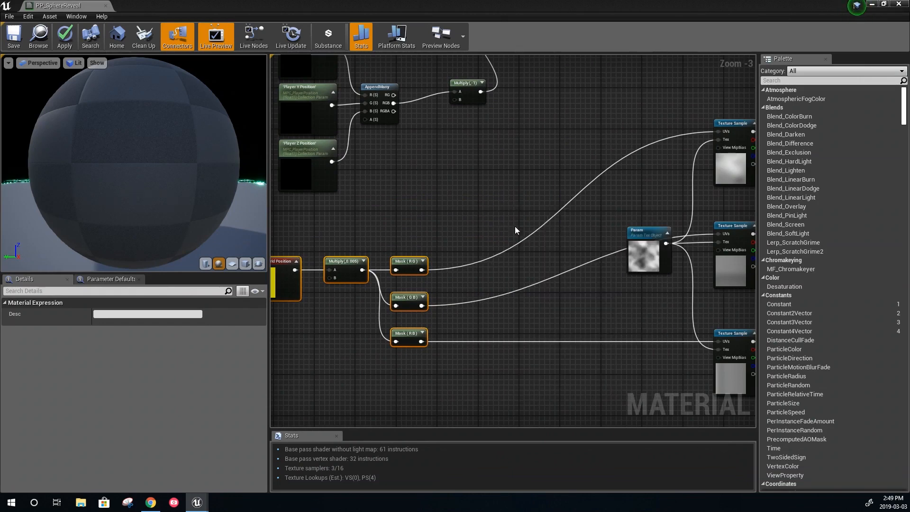
left_click_drag(421, 270, 494, 214)
right_click_drag(524, 207, 428, 260)
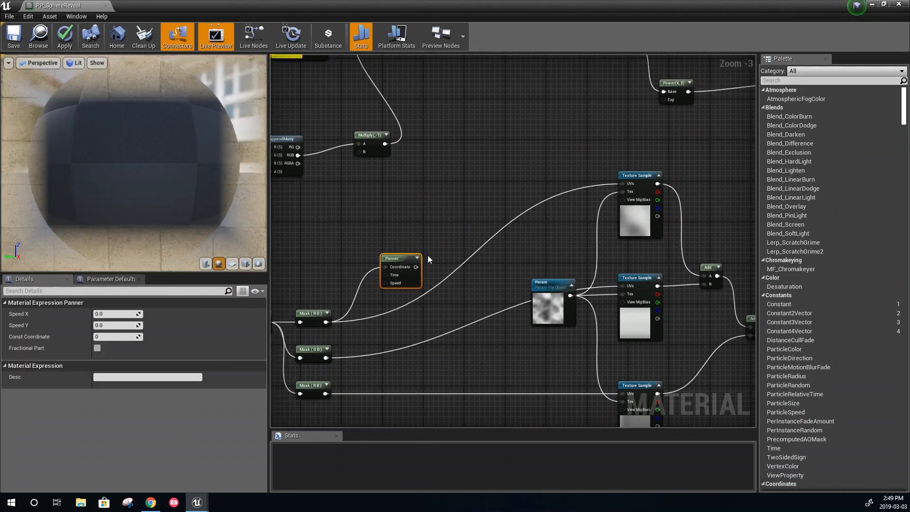
left_click_drag(416, 267, 624, 184)
right_click_drag(410, 318, 454, 276)
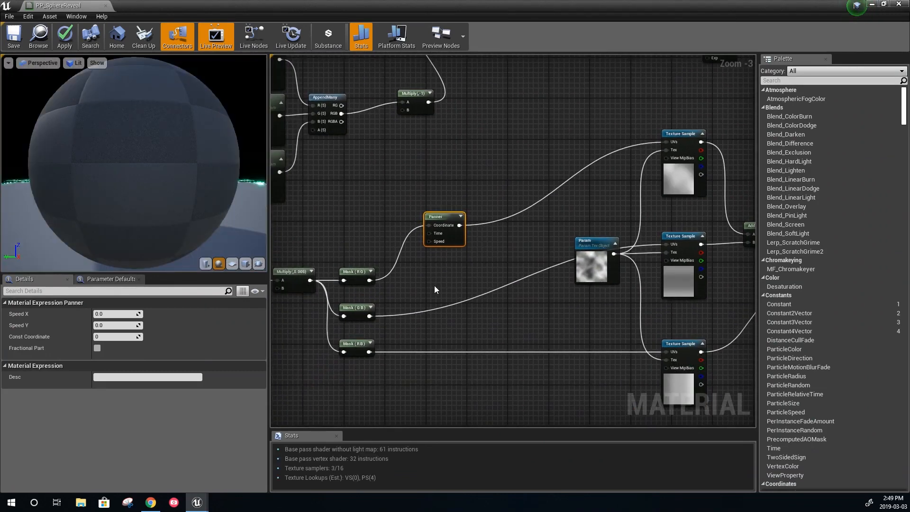
Insert two more Panner nodes, one between Mask (G B) and the middle Texture Sample's UVs, one between Mask (R B) and the lower one's.
key("ctrl+w")
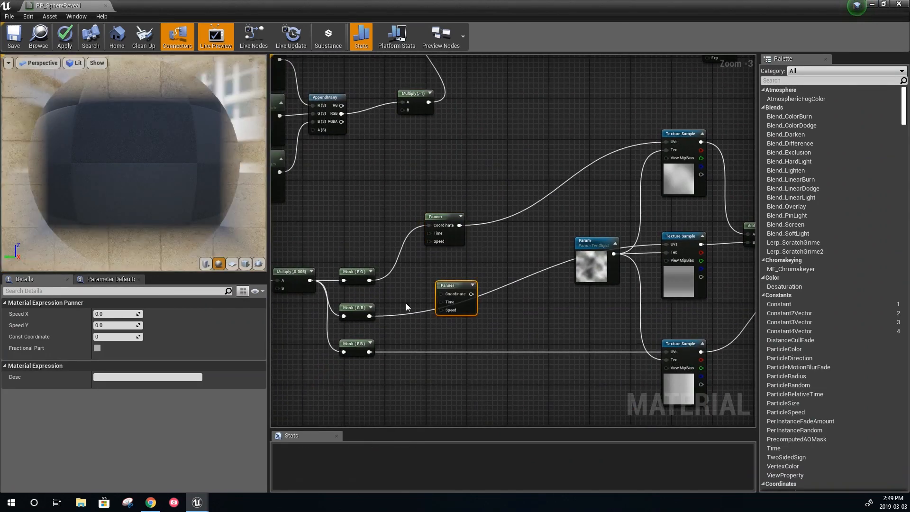
left_click_drag(370, 317, 666, 244)
right_click_drag(444, 355, 457, 331)
right_click(450, 369)
type("p")
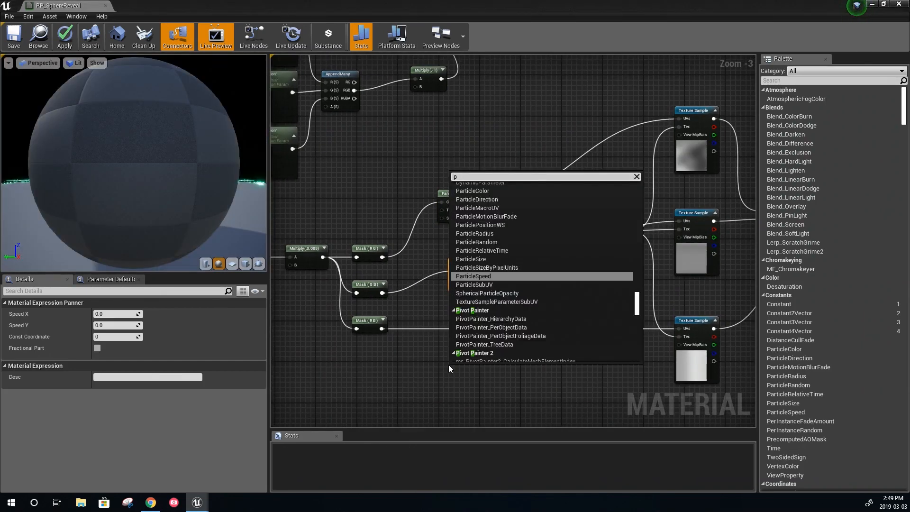
type("anner")
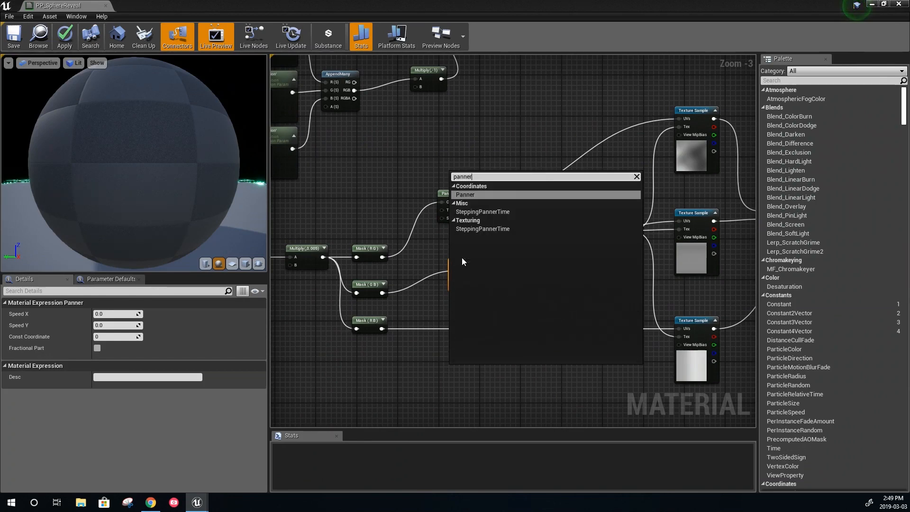
left_click(482, 194)
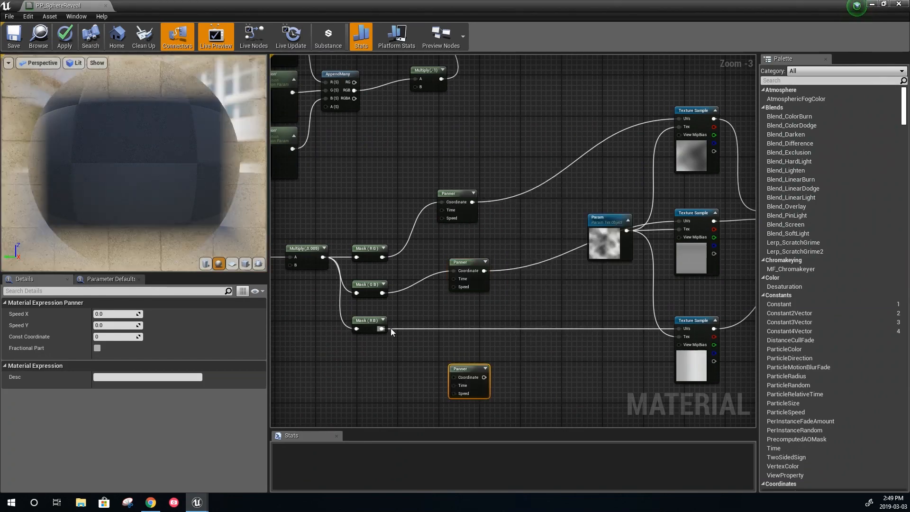
left_click_drag(484, 377, 679, 328)
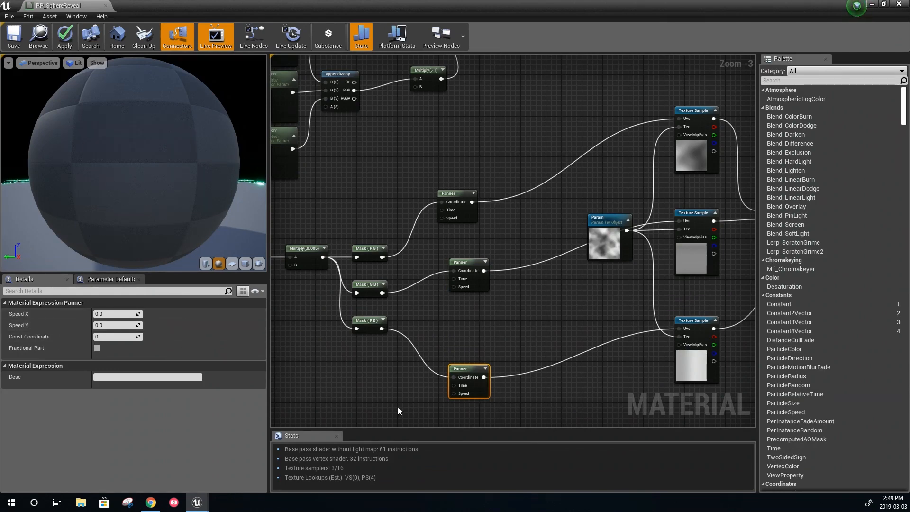
Line up the three Panner nodes in an evenly spaced column and level each Mask node with the Panner it feeds.
right_click(416, 396)
left_click(366, 355)
left_click_drag(463, 370, 458, 336)
left_click_drag(462, 263, 460, 274)
left_click_drag(455, 201, 472, 179)
left_click_drag(368, 245, 368, 188)
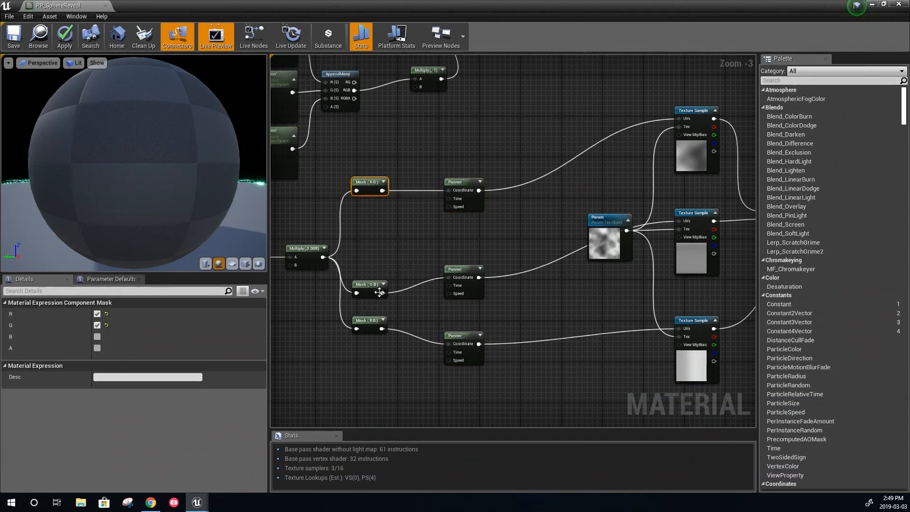
left_click_drag(363, 321, 362, 335)
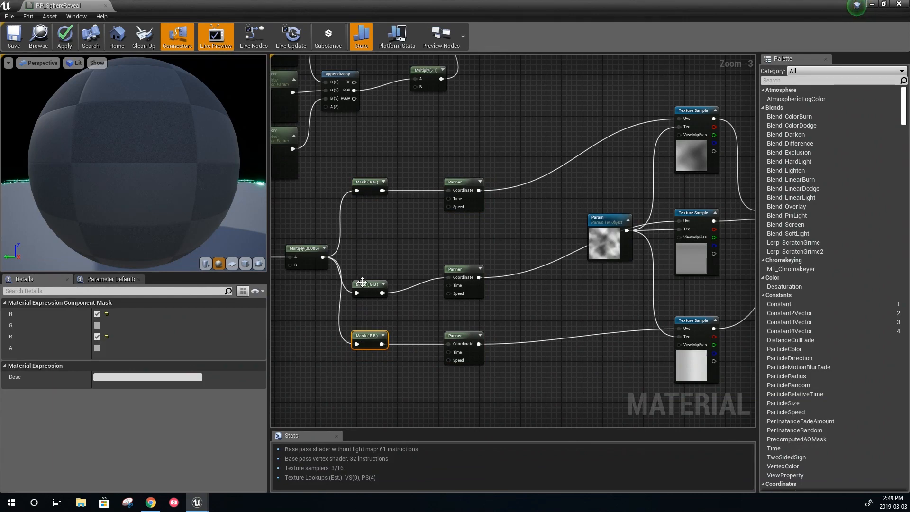
left_click_drag(370, 269, 370, 274)
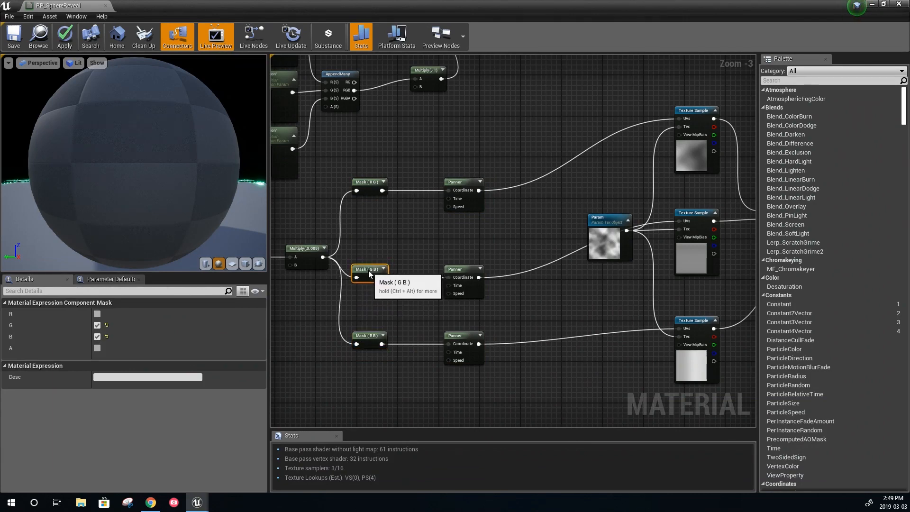
left_click(383, 236)
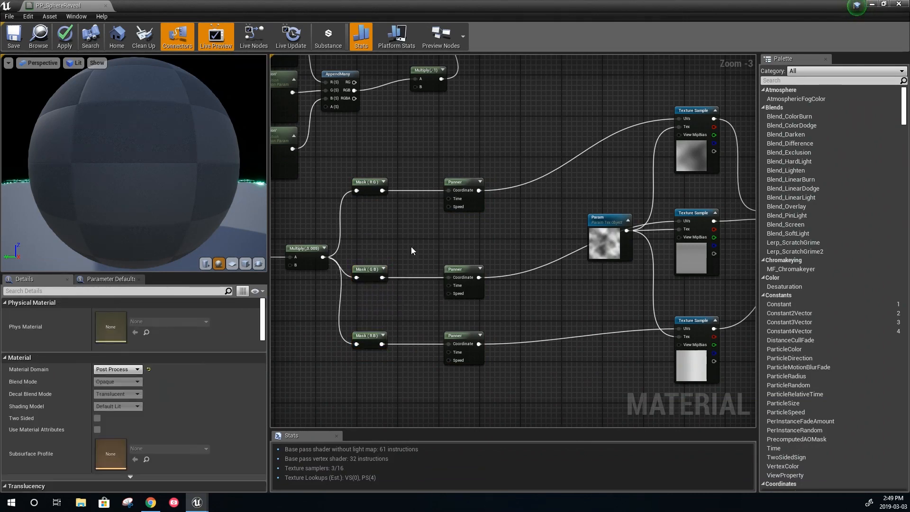
Add three Multiply nodes below the Mask nodes and wire each one into the Speed input of its neighbouring Panner.
left_click(412, 219)
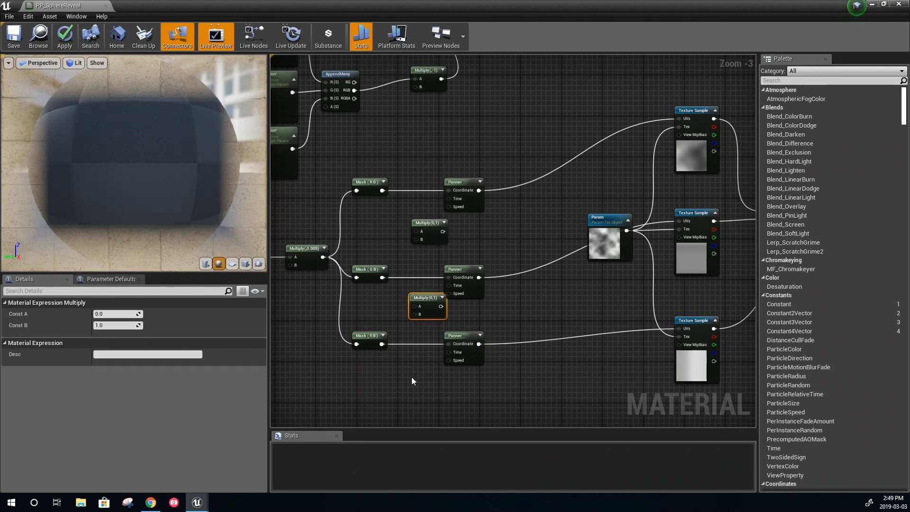
left_click_drag(450, 208, 449, 207)
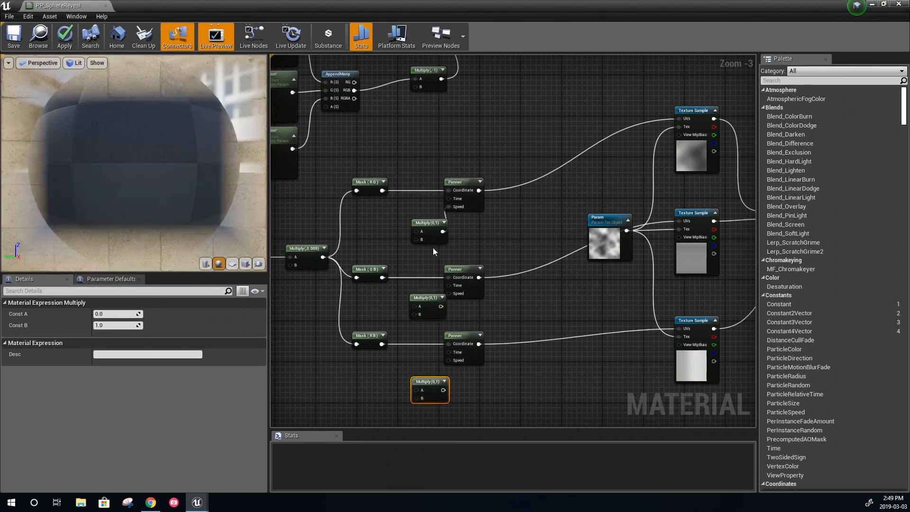
left_click_drag(441, 306, 419, 301)
left_click_drag(443, 389, 424, 385)
right_click_drag(329, 371, 332, 391)
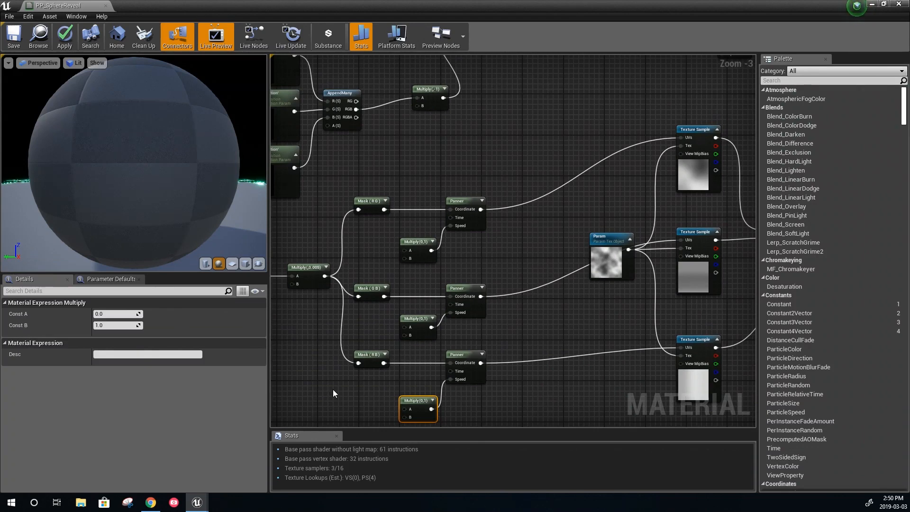
Add a Constant2Vector to the B input of each of the three new Multiply nodes and delete the spare constant.
left_click(396, 155)
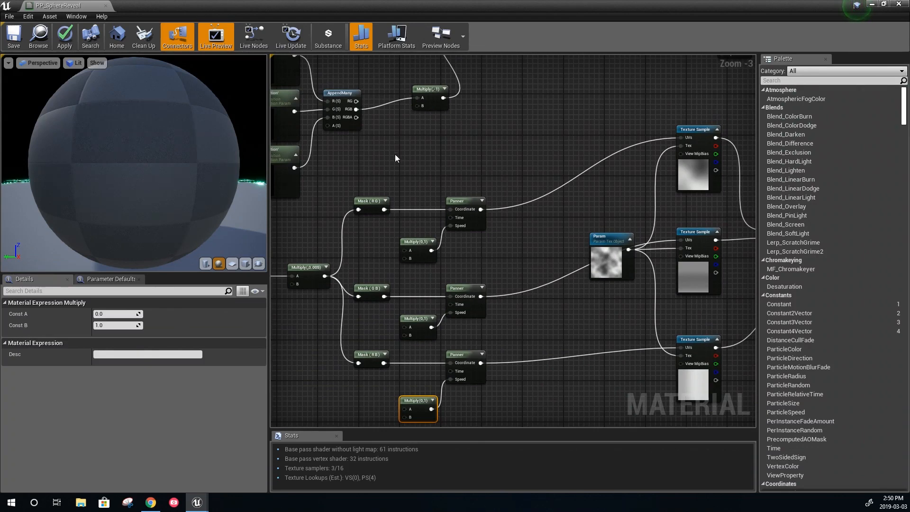
left_click(377, 238)
left_click(363, 325)
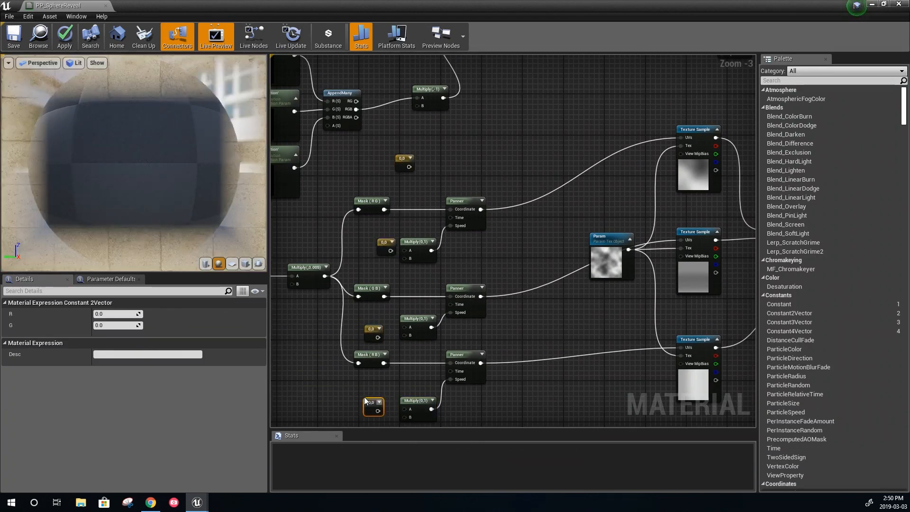
left_click(363, 398)
right_click_drag(363, 399, 376, 356)
mouse_move(391, 369)
left_mouse_down()
mouse_move(418, 376)
mouse_move(381, 368)
left_mouse_up()
left_click_drag(390, 295, 418, 293)
left_click_drag(404, 209, 385, 206)
left_click(417, 120)
key("Delete")
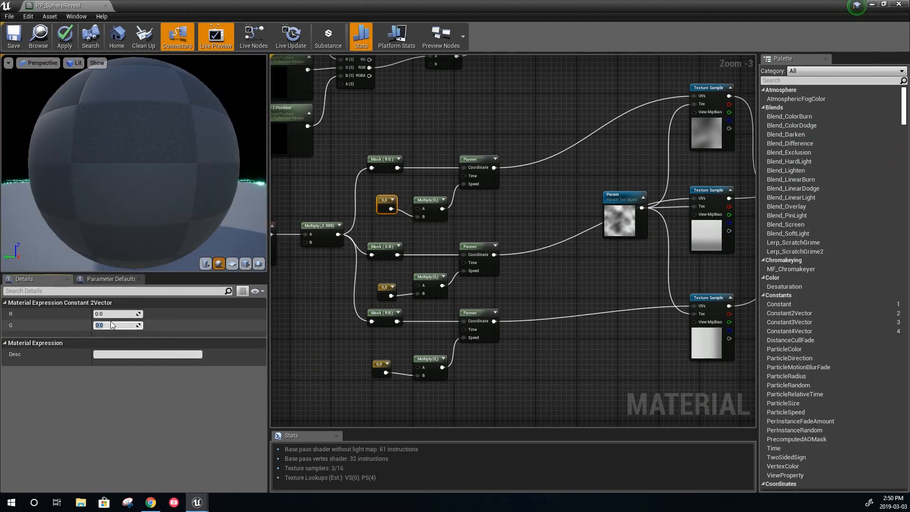
Set R to 1 on the upper and middle Constant2Vector nodes and to -1 on the lower one.
left_click(119, 314)
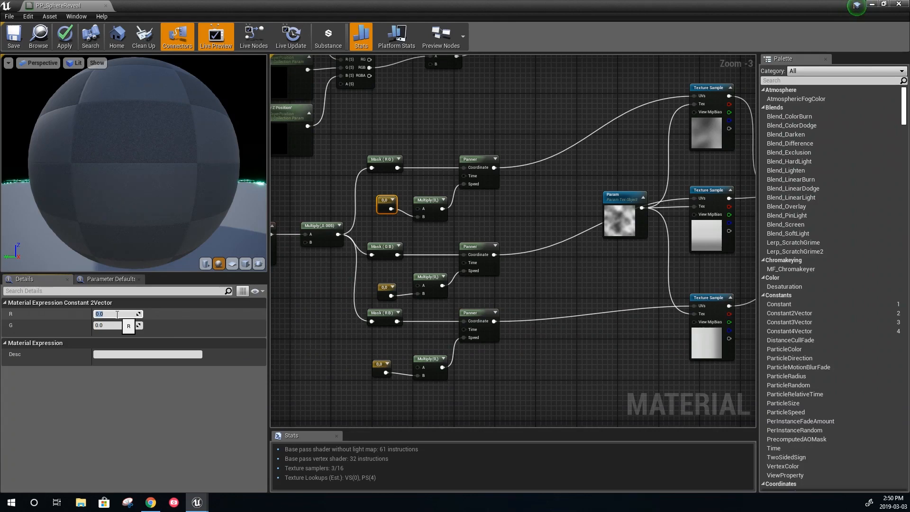
type("1")
key("Return")
left_click(381, 291)
left_click(120, 314)
type("1")
key("Return")
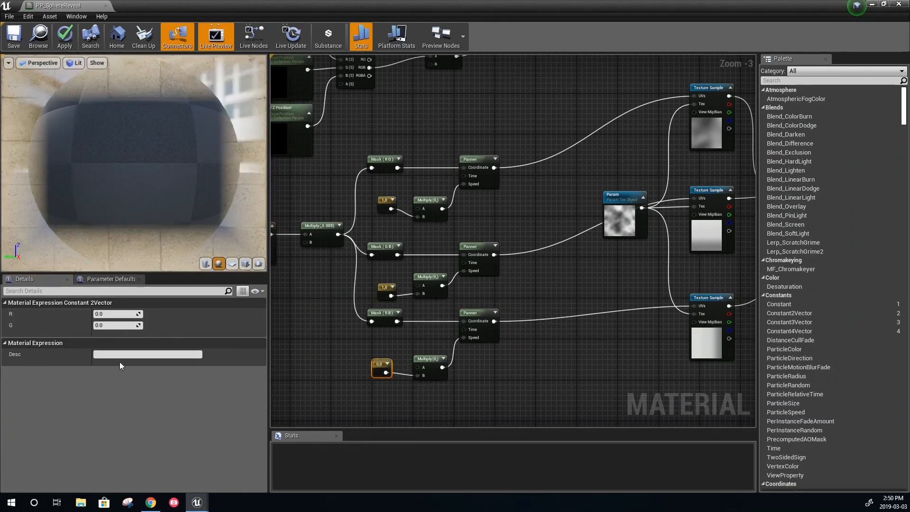
left_click(127, 313)
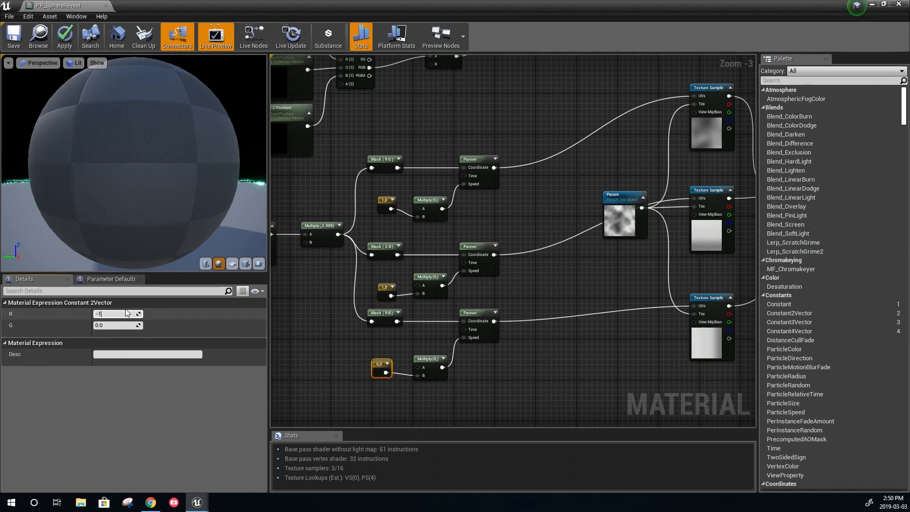
type("-1")
key("Return")
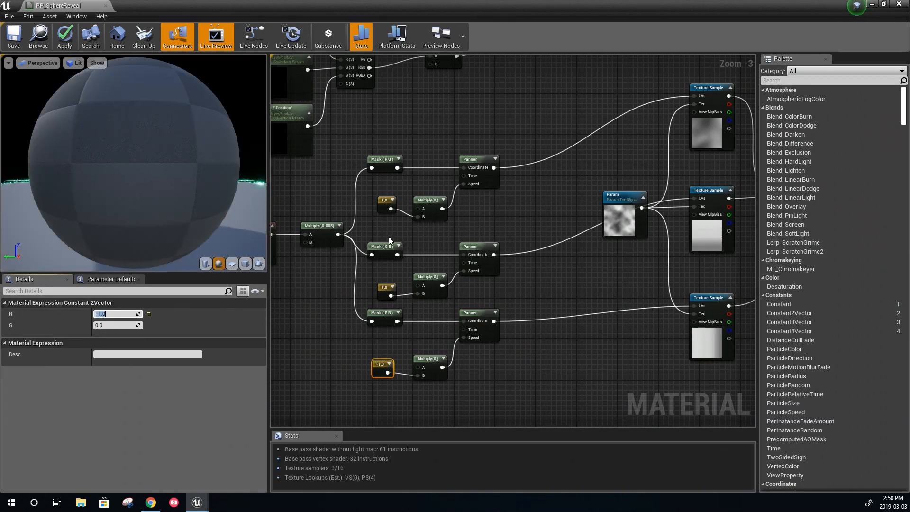
Add a scalar parameter named Scrolling Speed with a default value of 1 below the Absolute World Position node.
left_click(549, 281)
key("s")
left_click(546, 283)
right_click_drag(549, 310, 620, 319)
left_click_drag(627, 303, 329, 318)
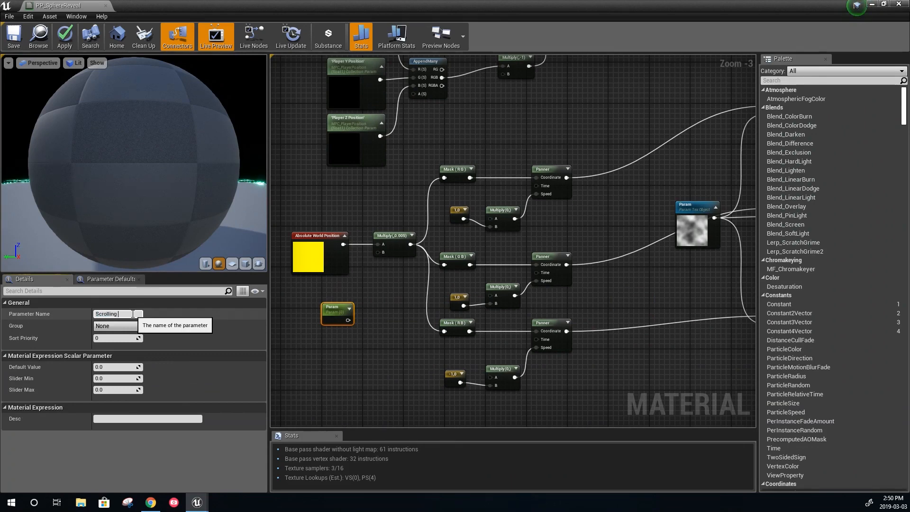
left_click(133, 314)
type("Scrolling Speed")
key("Return")
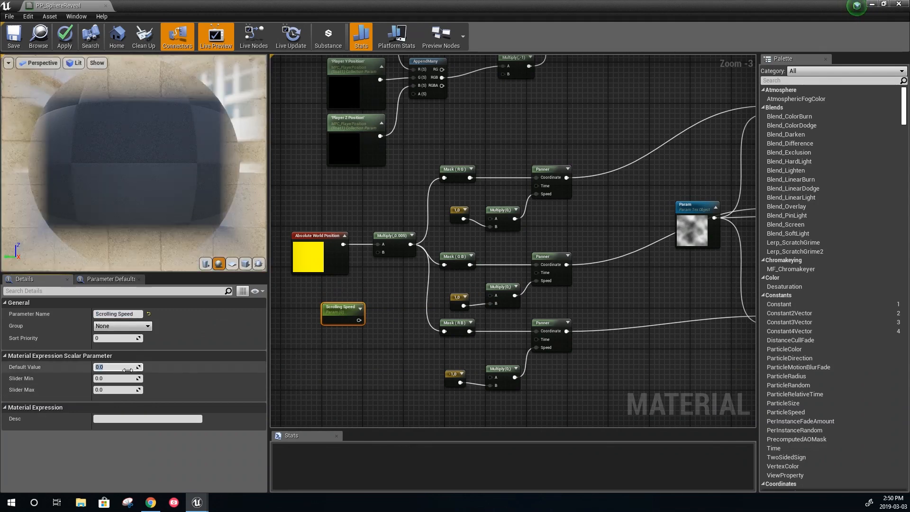
type("1")
key("Return")
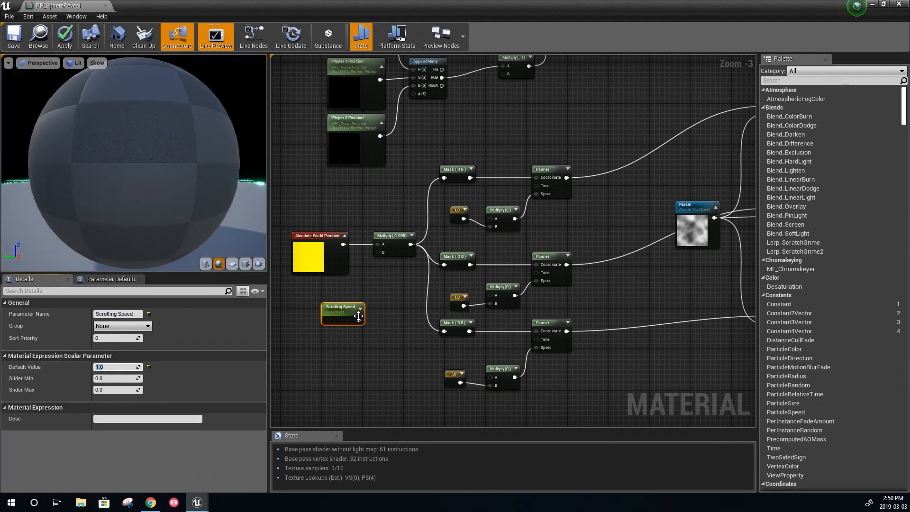
Wire Scrolling Speed into the A input of all three speed Multiply nodes and save the material.
left_click_drag(359, 320, 490, 226)
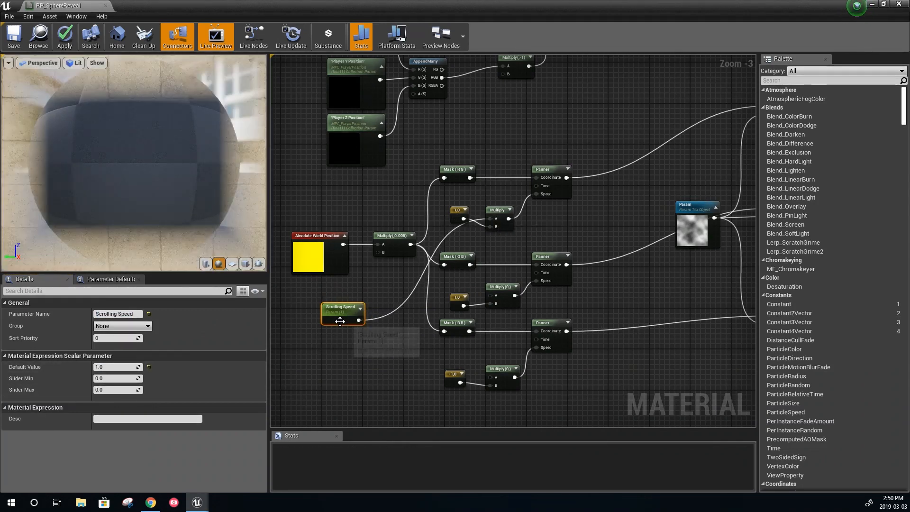
left_click_drag(359, 320, 494, 377)
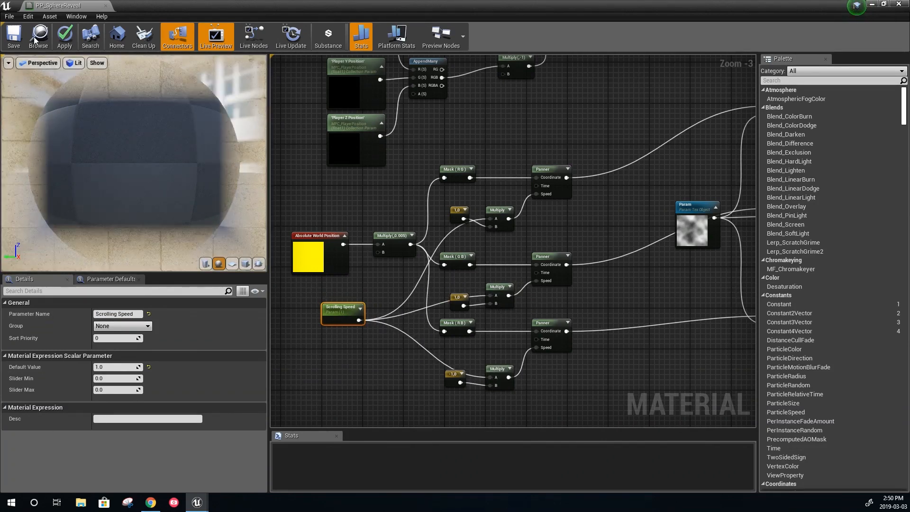
left_click(14, 44)
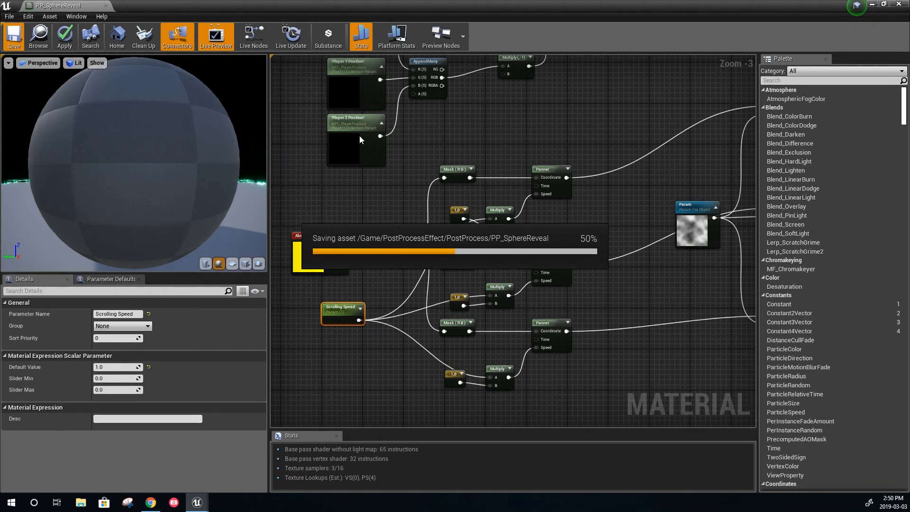
Return to the level editor, turn on Realtime rendering for the viewport and fly around the sphere's moving border.
left_click(871, 6)
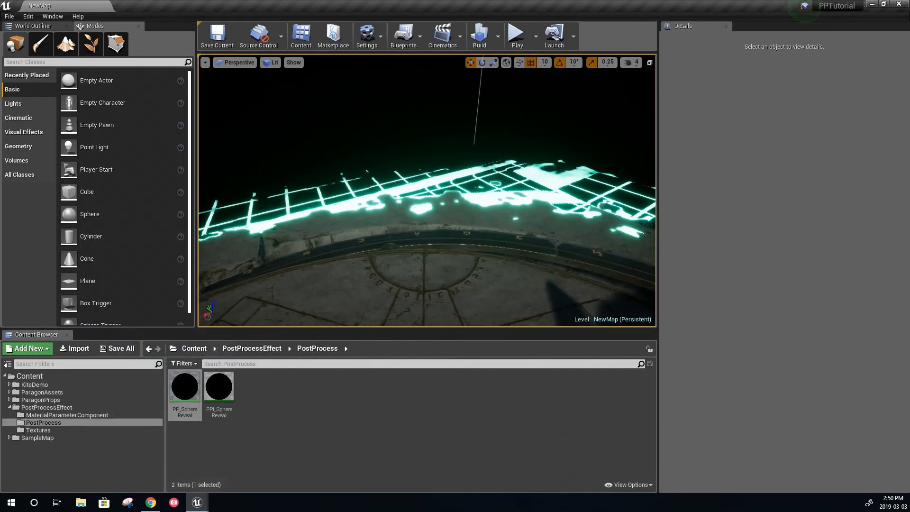
left_click(205, 62)
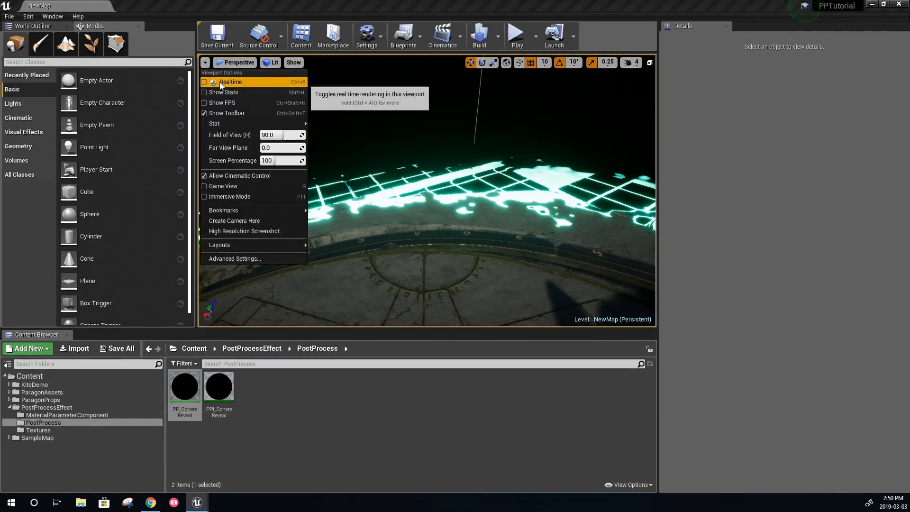
left_click(217, 82)
right_click_drag(479, 221, 569, 220)
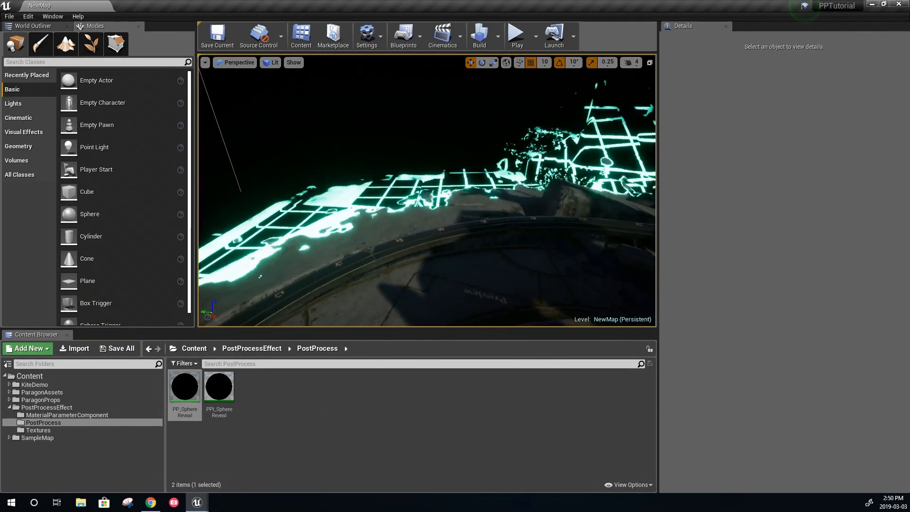
right_click_drag(361, 234, 590, 288)
key("w")
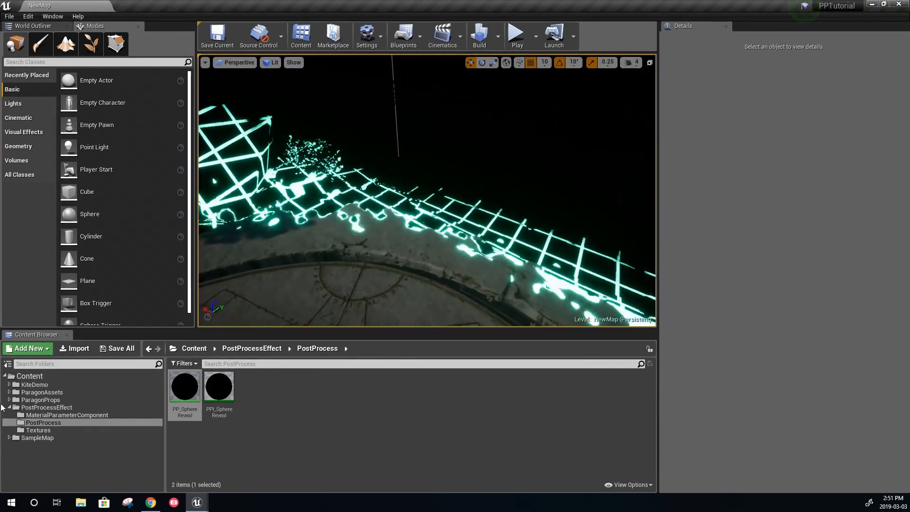
Open the PPI_SphereReveal instance beside the viewport and tune its Wireframe Width to about 1.29 while viewing the level.
double_click(219, 391)
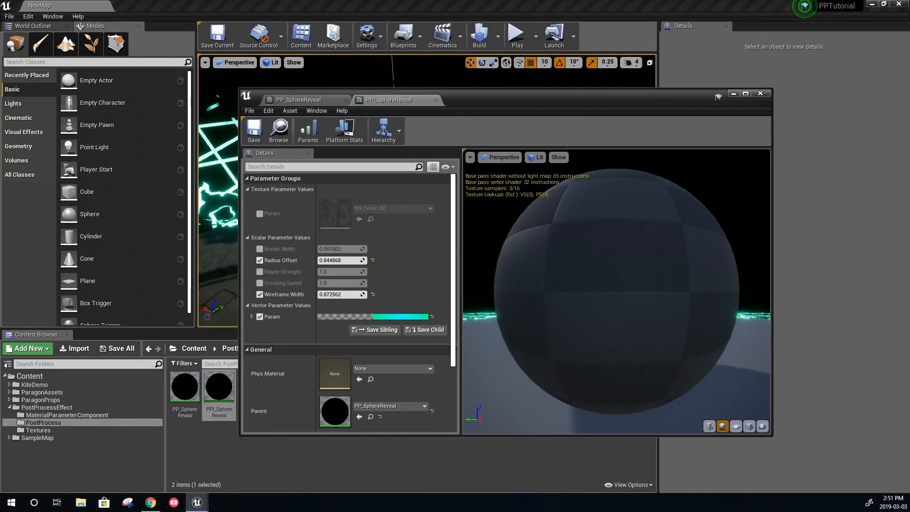
left_click_drag(462, 97, 772, 93)
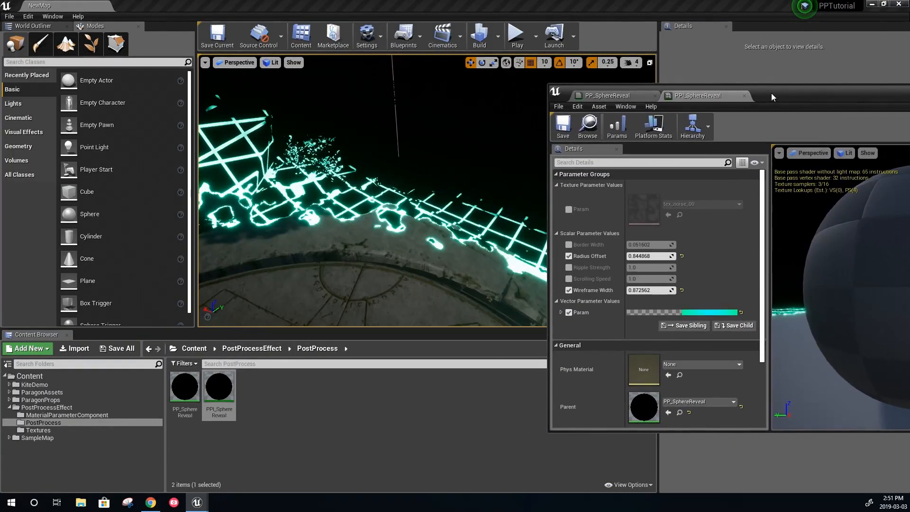
left_click_drag(634, 290, 673, 291)
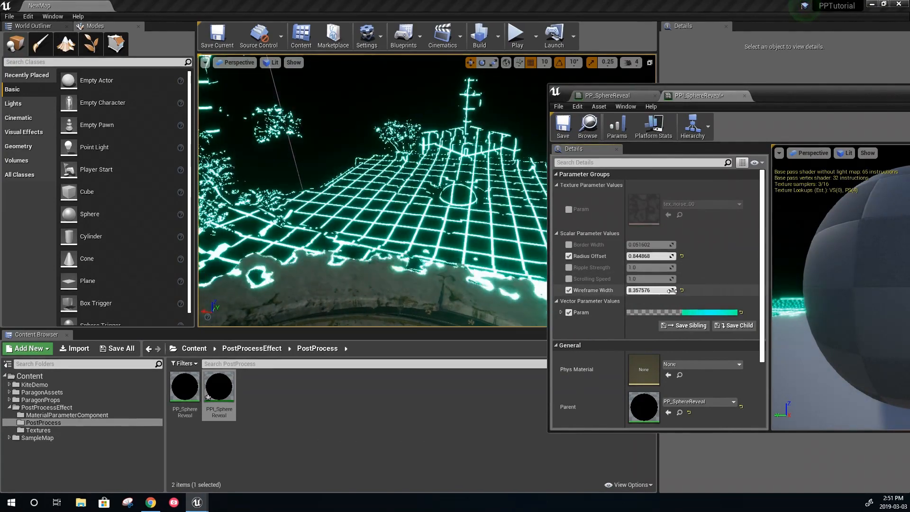
right_click_drag(530, 233, 538, 215)
key("w")
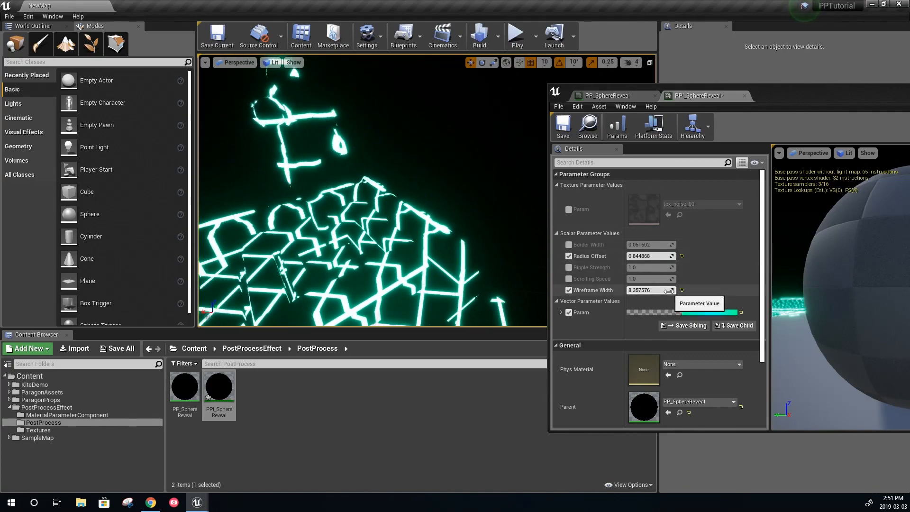
left_click_drag(669, 290, 657, 290)
right_click_drag(472, 269, 420, 285)
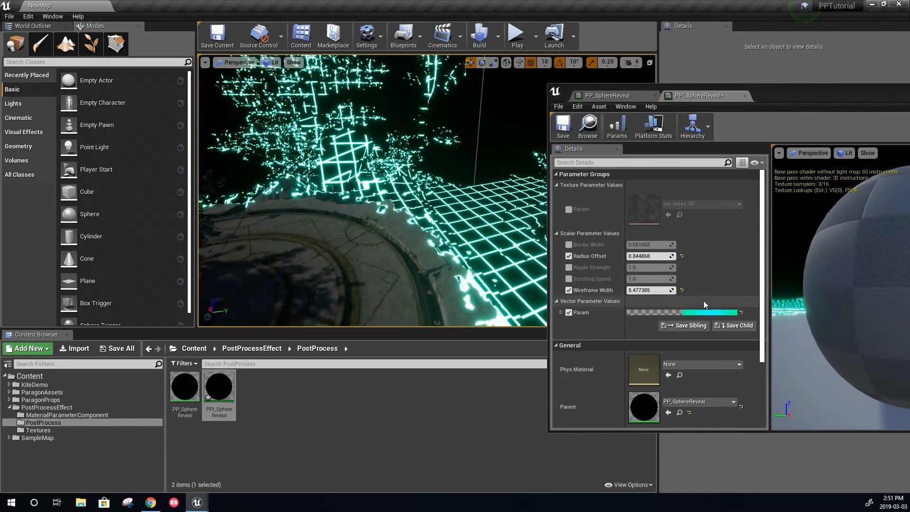
left_click_drag(665, 290, 640, 290)
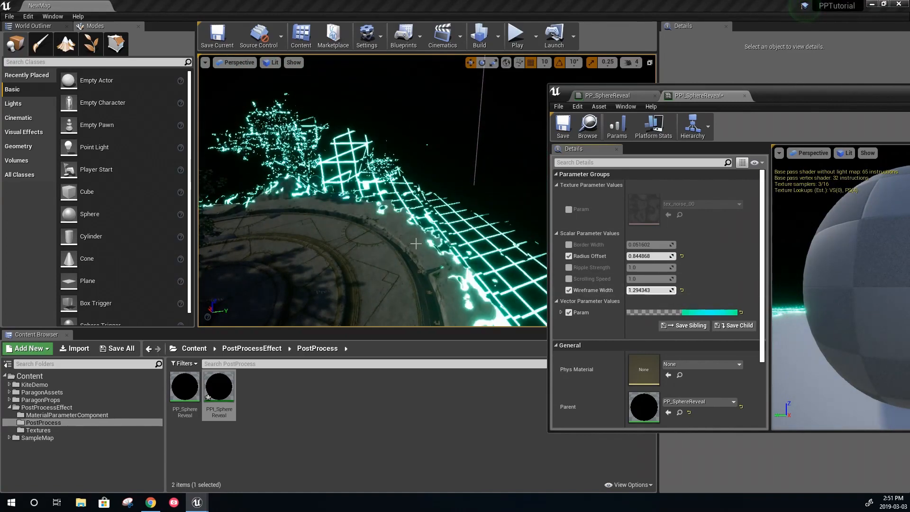
Bring up the PP_SphereReveal material graph full screen and examine how the border noise feeds the Add node ahead of Radius Offset.
right_click_drag(374, 229, 554, 226)
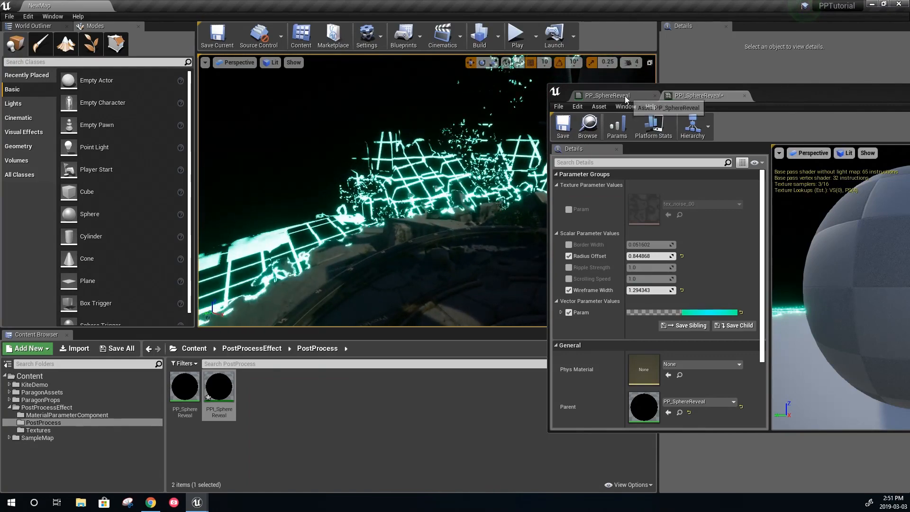
left_click(624, 96)
left_click_drag(816, 99, 525, 93)
double_click(525, 93)
right_click_drag(607, 170, 280, 219)
right_click_drag(662, 182, 440, 187)
scroll(573, 197, "down", 2)
scroll(571, 197, "down", 1)
right_click_drag(568, 196, 491, 269)
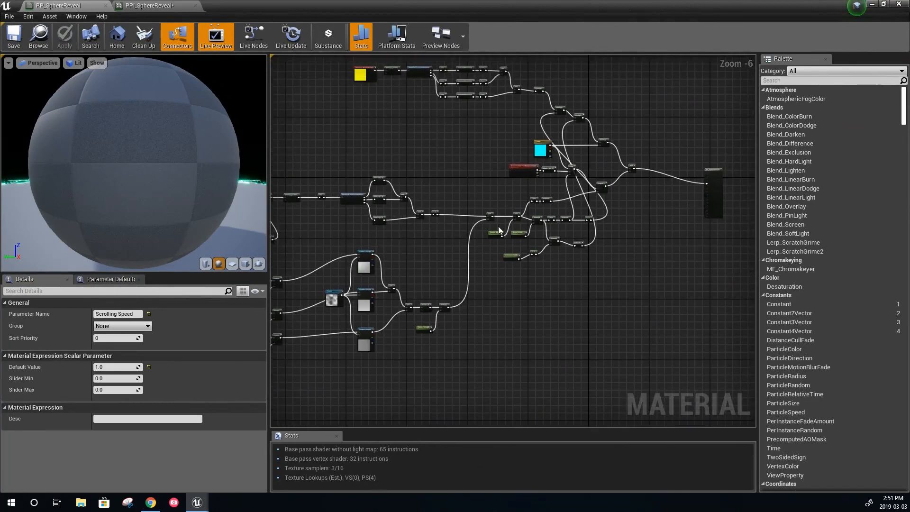
scroll(502, 227, "up", 3)
right_click_drag(609, 266, 466, 268)
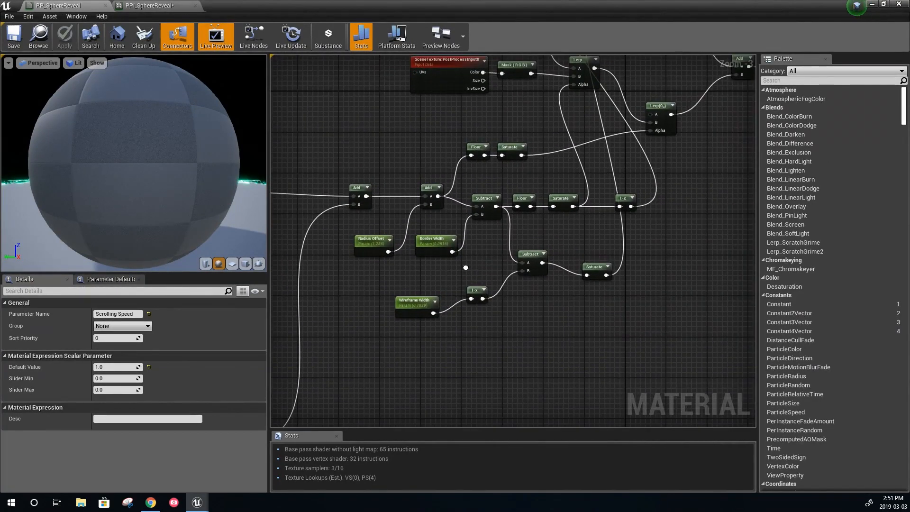
scroll(467, 211, "up", 1)
right_click_drag(476, 232, 690, 96)
right_click_drag(598, 146, 471, 310)
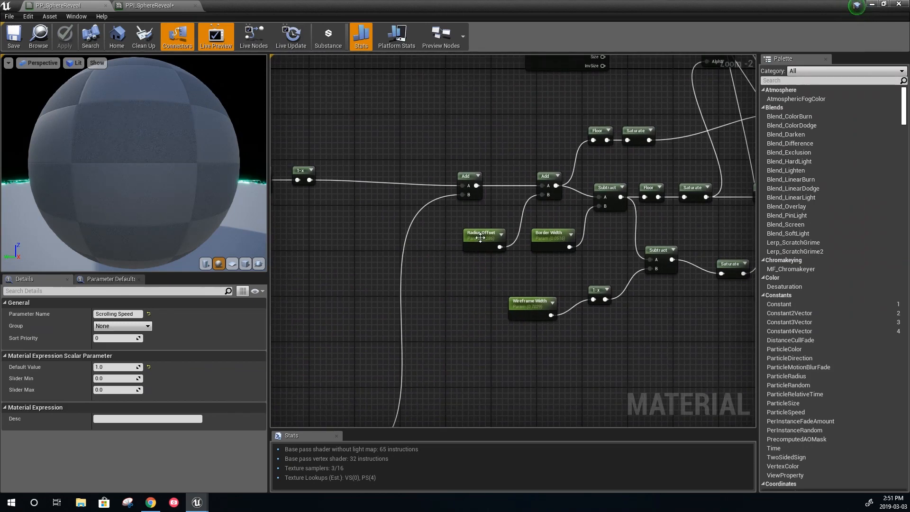
right_click_drag(447, 294, 509, 238)
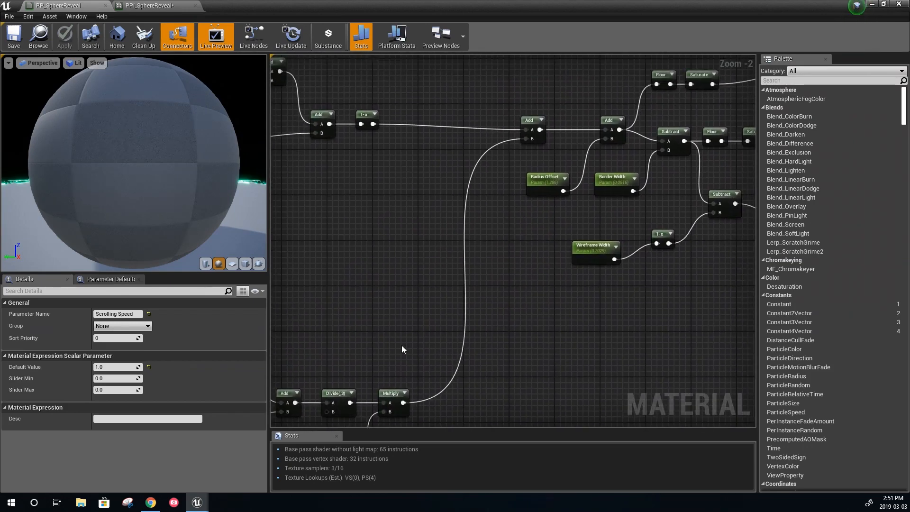
left_click(523, 123)
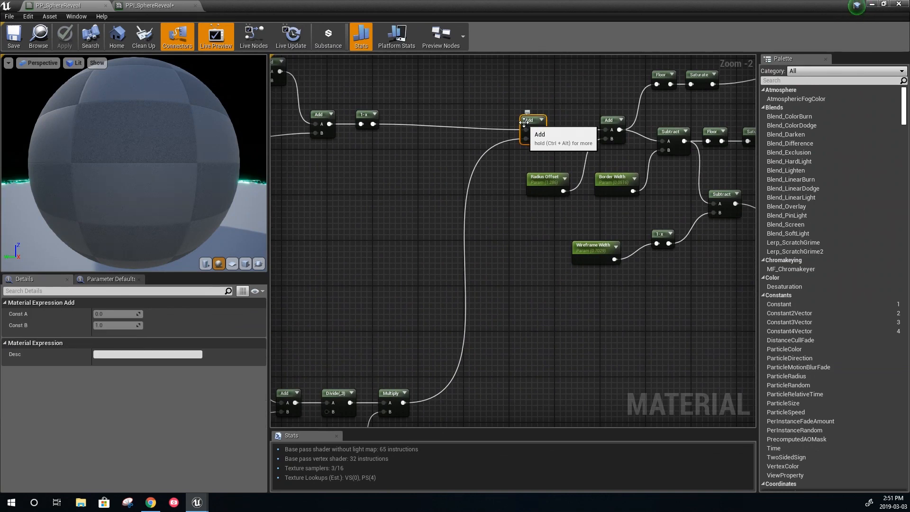
right_click_drag(560, 197, 491, 271)
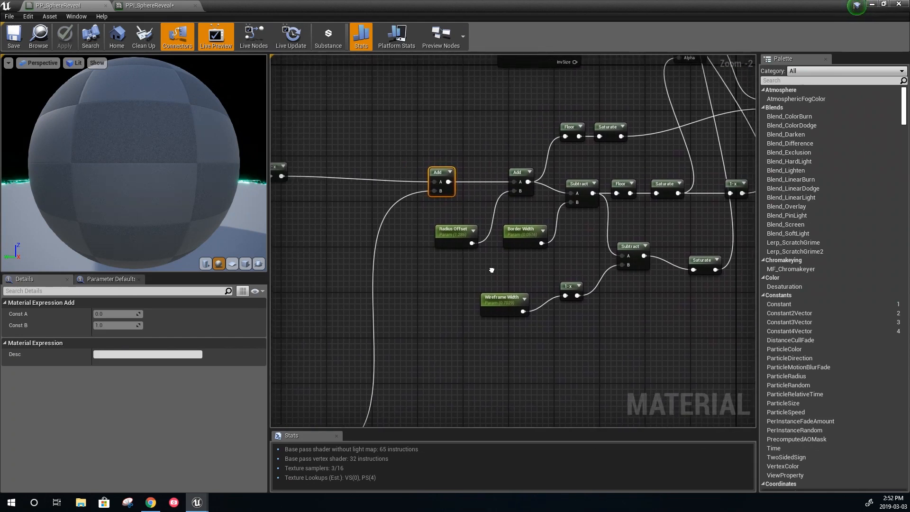
Make room in the graph by shifting the Add, Radius Offset, Border Width and Subtract nodes away from the Floor nodes.
left_click_drag(578, 242, 578, 242)
left_click_drag(576, 187, 502, 186)
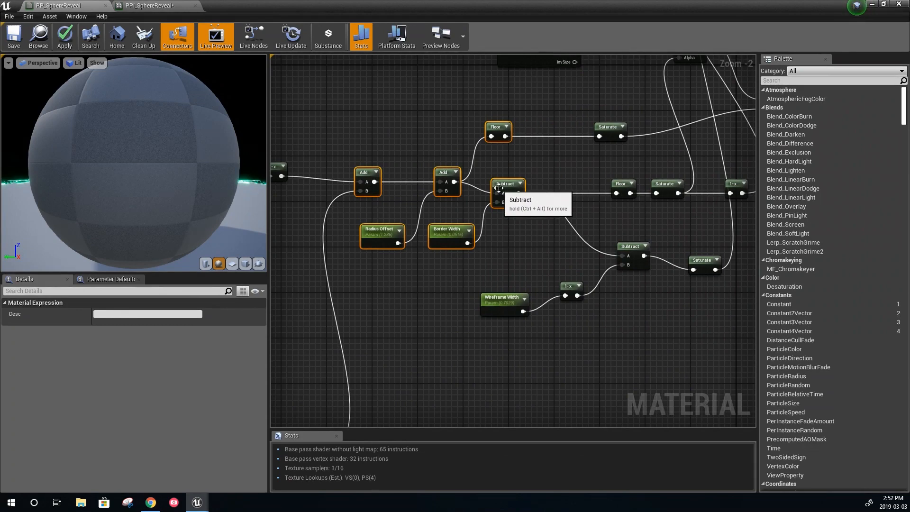
left_click(526, 160)
left_click_drag(497, 132, 549, 132)
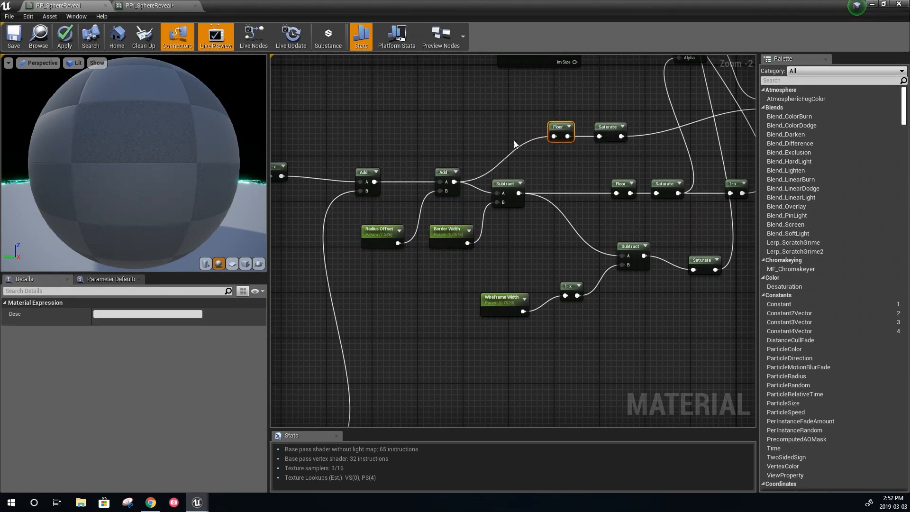
Insert an Add node before the upper Floor, feeding A from the Radius Offset Add and B from the noise Multiply.
left_click(493, 133)
left_click_drag(455, 182, 493, 149)
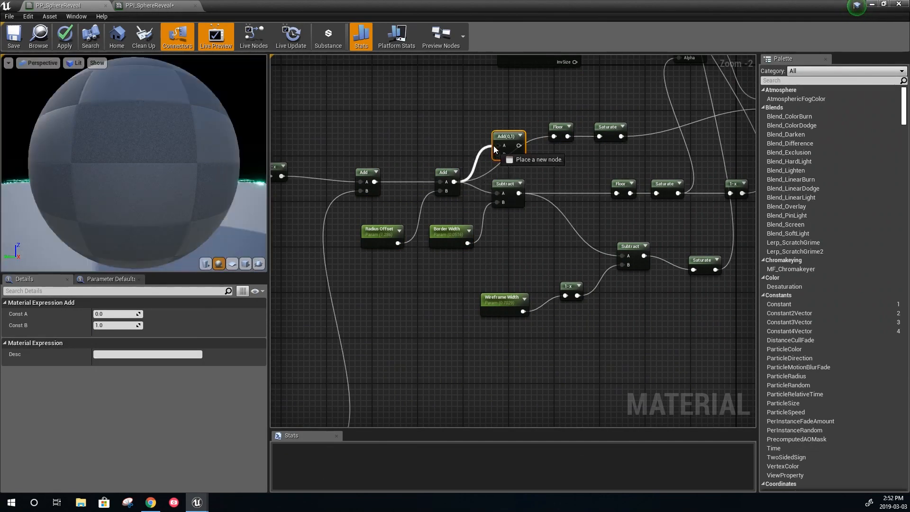
right_click_drag(398, 347, 511, 209)
left_click_drag(425, 318, 612, 208)
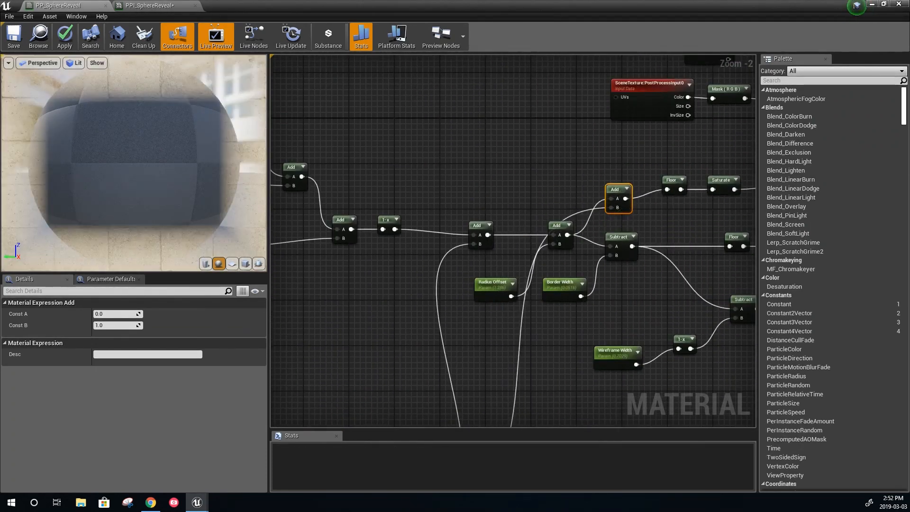
Bypass the original noise Add by wiring the 1-x node directly into input A of the Radius Offset Add.
right_click_drag(518, 221, 497, 185)
left_click(459, 188)
right_click_drag(602, 258, 498, 245)
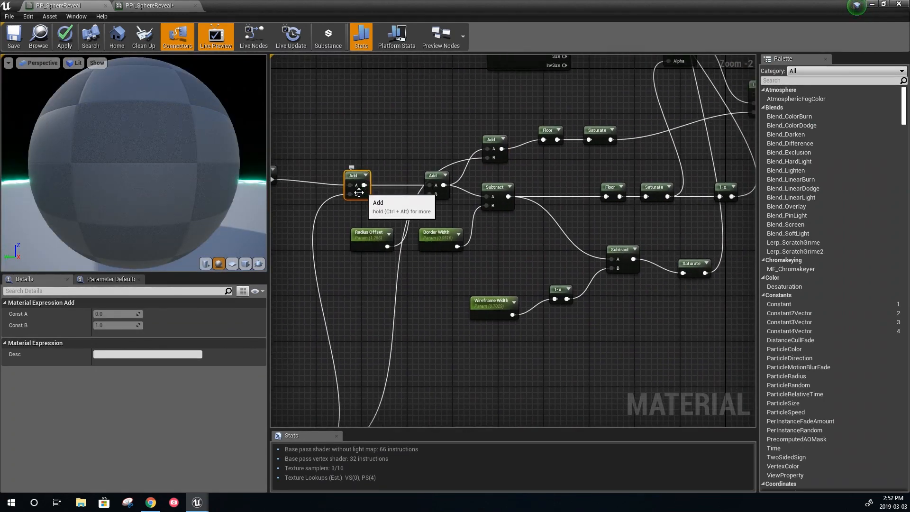
right_click_drag(363, 191, 358, 184)
left_click_drag(325, 182, 421, 189)
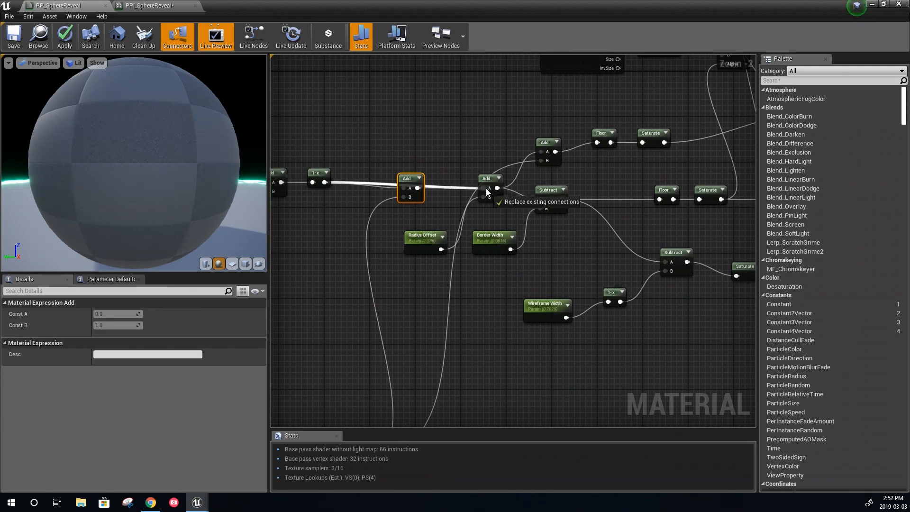
left_click_drag(489, 192, 488, 192)
Insert the bypassed noise Add between the Border Width Subtract and its Floor, and apply the material changes.
left_click_drag(407, 179, 618, 179)
left_click_drag(565, 199, 661, 201)
left_click_drag(613, 177, 613, 188)
right_click_drag(604, 258, 535, 237)
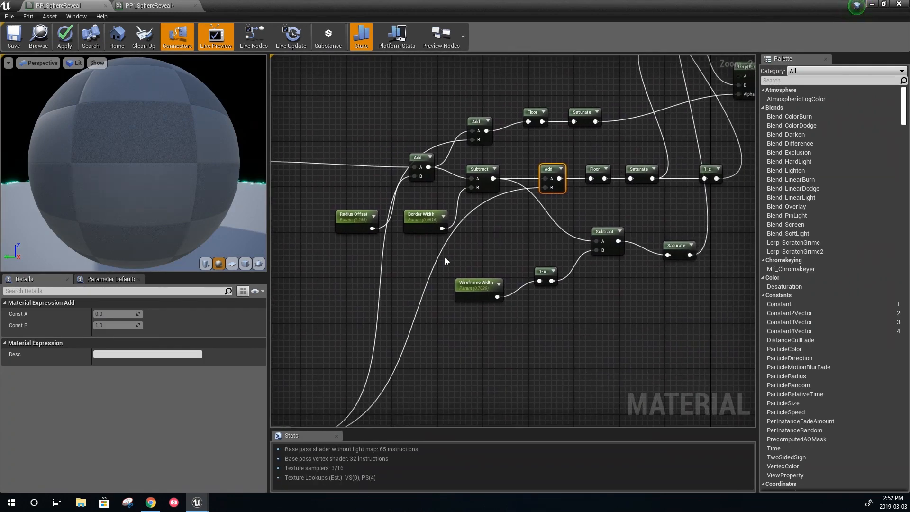
right_click_drag(485, 303, 435, 323)
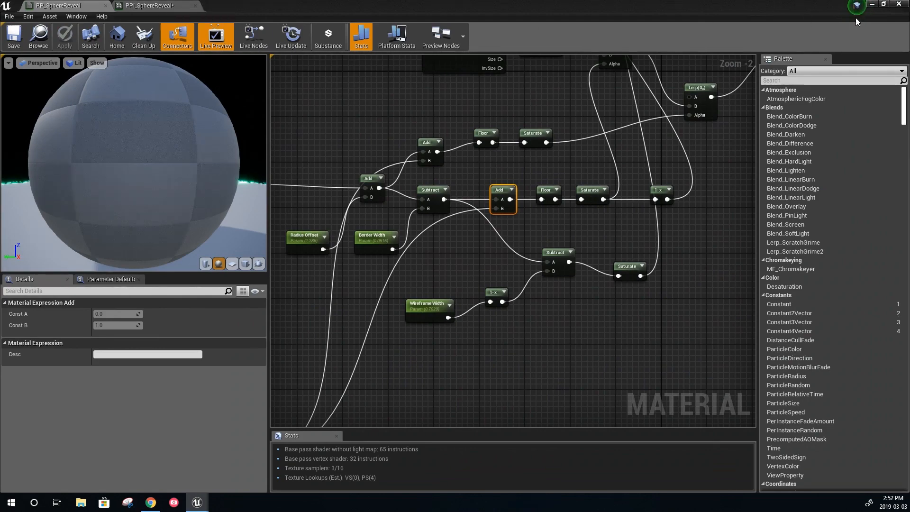
Return to the level editor and open the PPI_SphereReveal instance in a smaller window beside the viewport.
left_click(873, 4)
right_click_drag(416, 227, 176, 226)
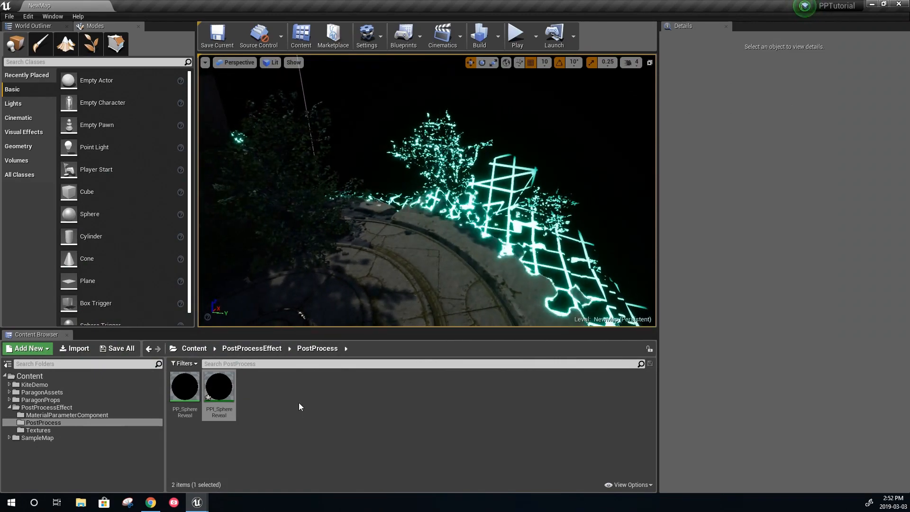
double_click(220, 387)
double_click(232, 8)
left_click_drag(477, 81, 826, 94)
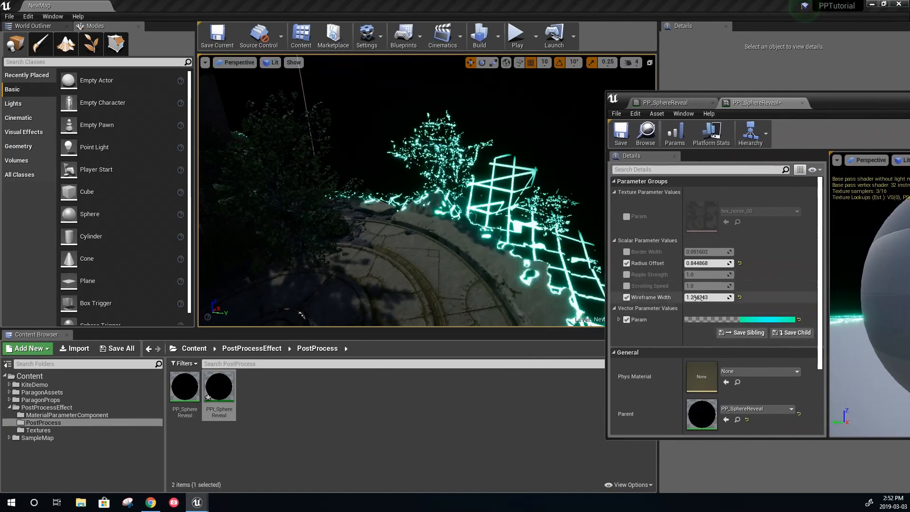
Tune the instance's Radius Offset to about 1.72 and its Wireframe Width to about 2.47 while viewing the border.
left_click_drag(729, 299, 709, 299)
right_click_drag(503, 227, 588, 224)
right_click_drag(426, 190, 500, 209)
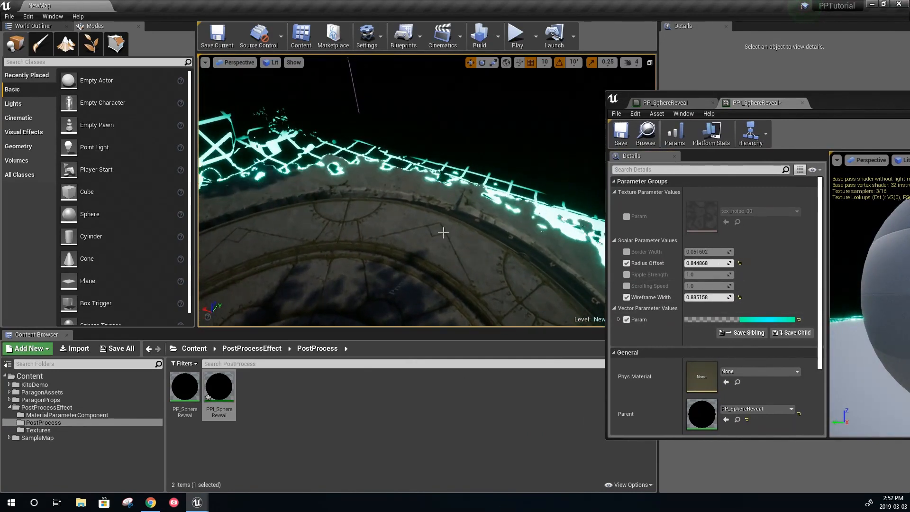
left_click_drag(711, 264, 738, 263)
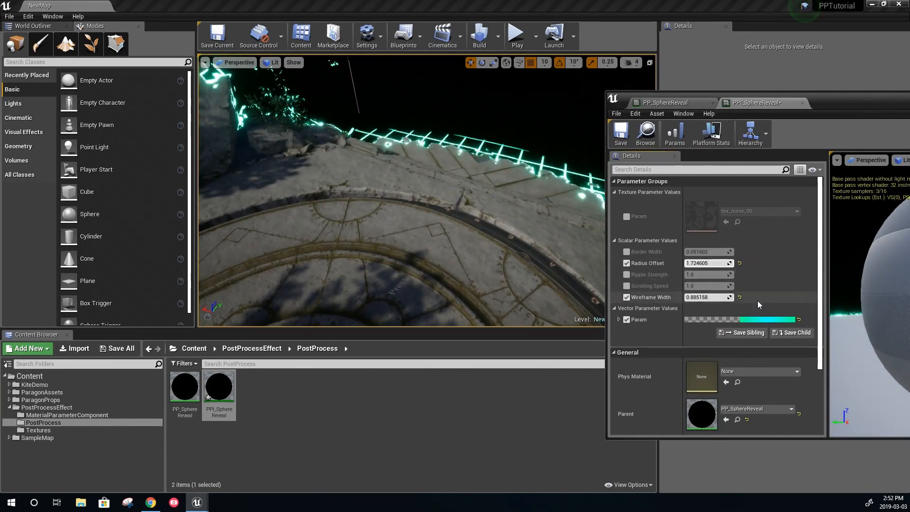
left_click_drag(709, 297, 728, 297)
right_click_drag(403, 189, 497, 163)
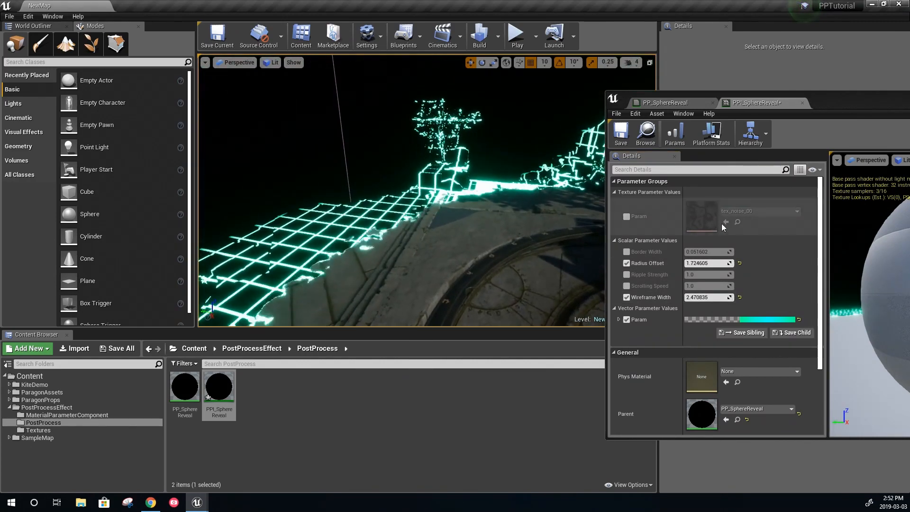
Enable the Ripple Strength override, tune it to about 3.06 and inspect the border up close.
left_click(626, 275)
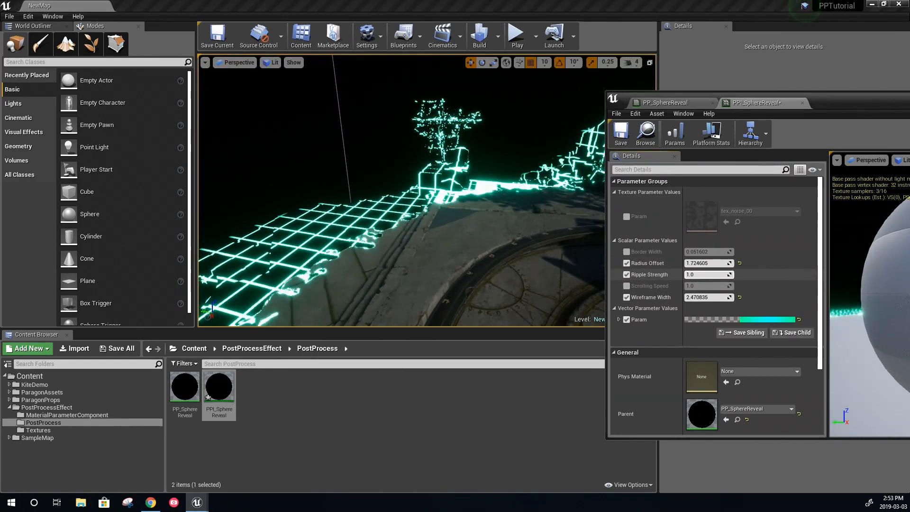
left_click_drag(709, 274, 690, 274)
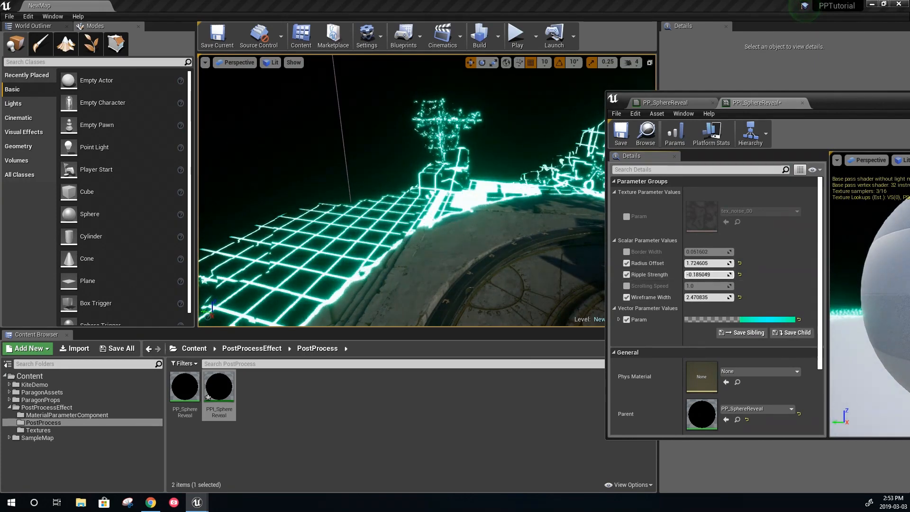
left_click_drag(731, 274, 694, 274)
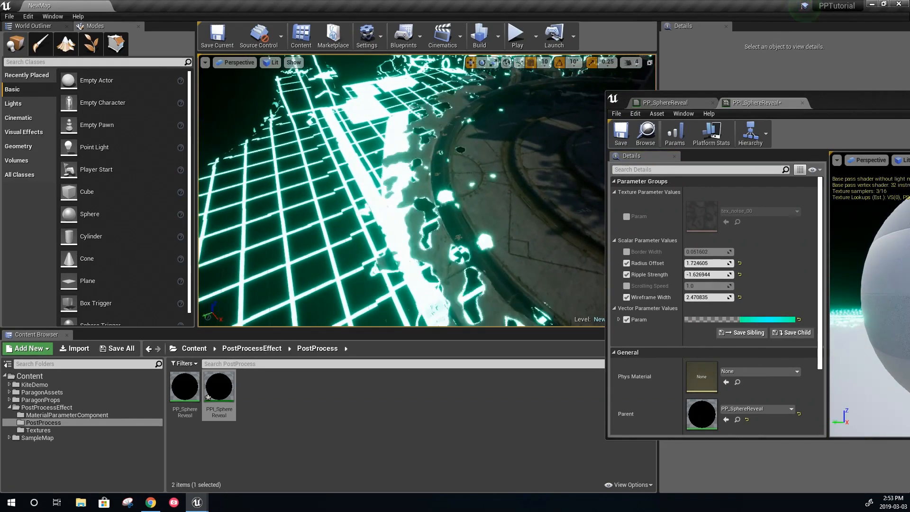
left_click_drag(726, 276, 806, 276)
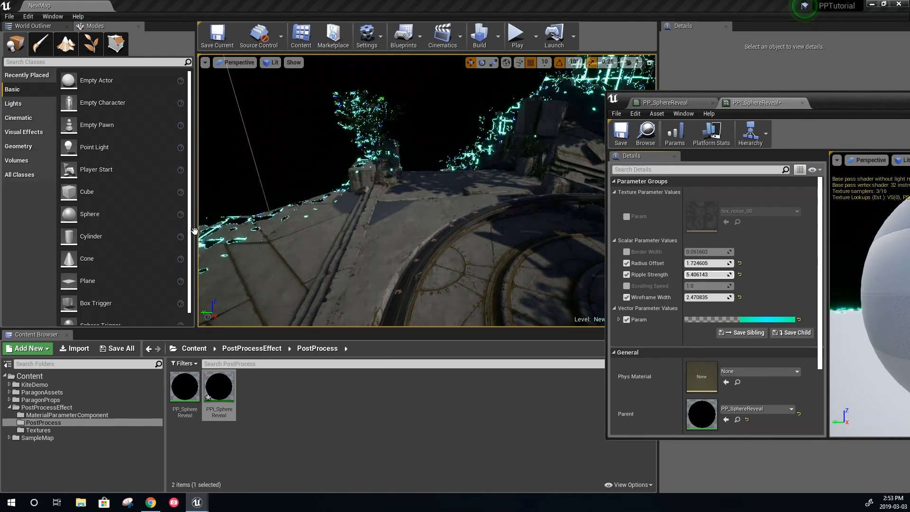
right_click_drag(304, 228, 190, 228)
left_click_drag(730, 274, 688, 275)
right_click_drag(536, 289, 503, 318)
key("w")
right_click_drag(390, 216, 367, 206)
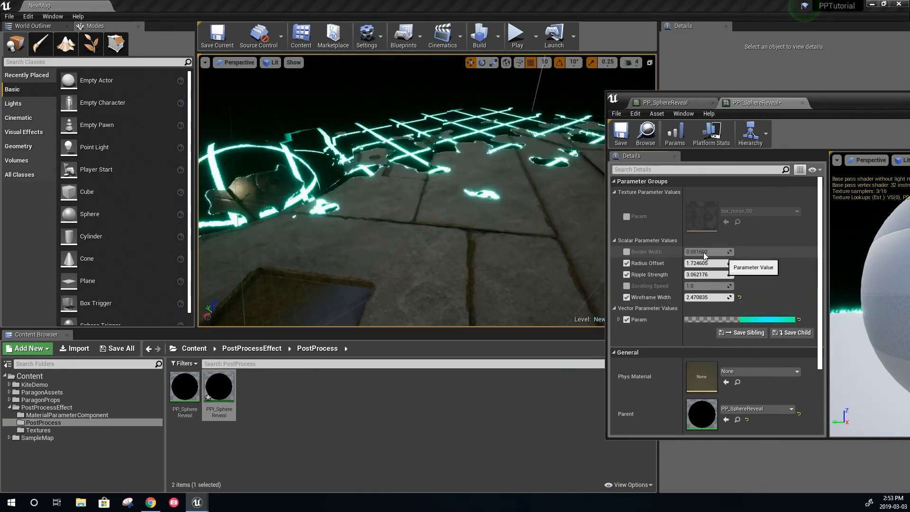
Enable the Border Width override and tune it to about 0.156 while flying around the border.
left_click(627, 252)
left_click_drag(728, 251, 751, 252)
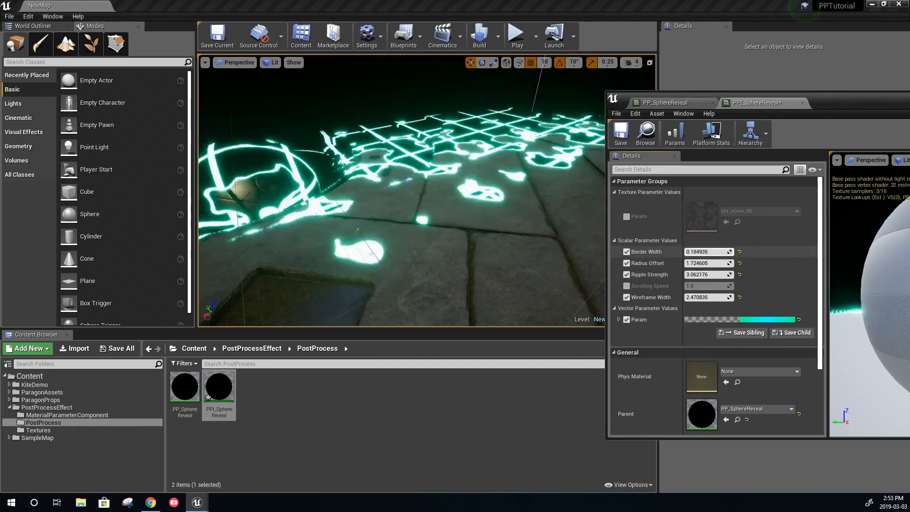
key("s")
right_click_drag(422, 234, 460, 237)
key("w")
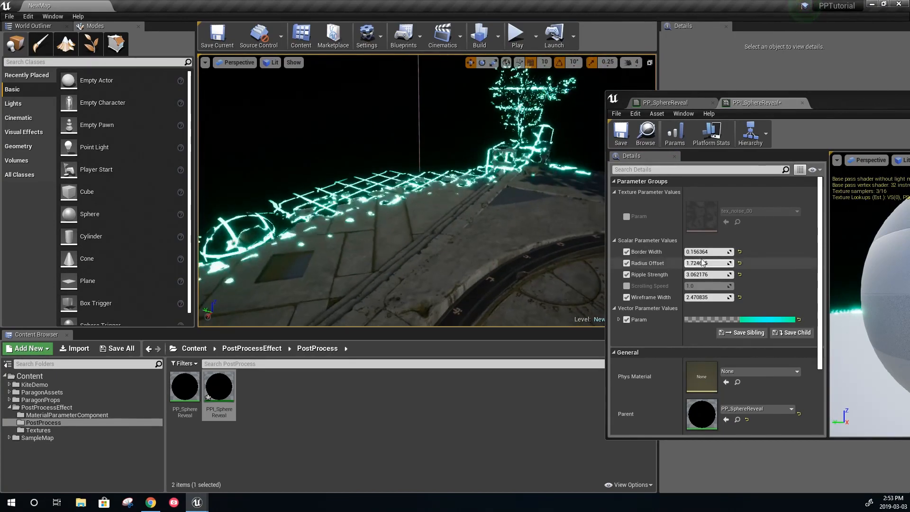
Play the level in the viewport, move around the scene to view the animated reveal border, and release the mouse cursor.
left_click(518, 37)
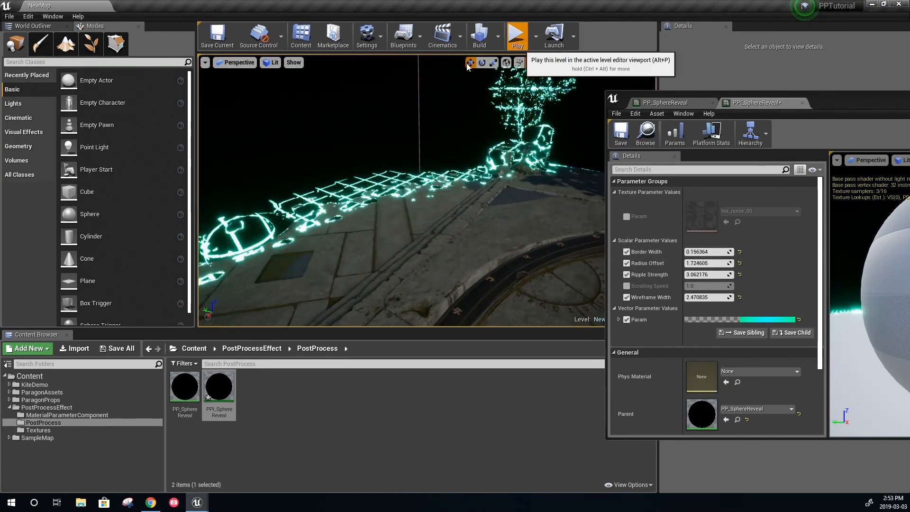
key("w")
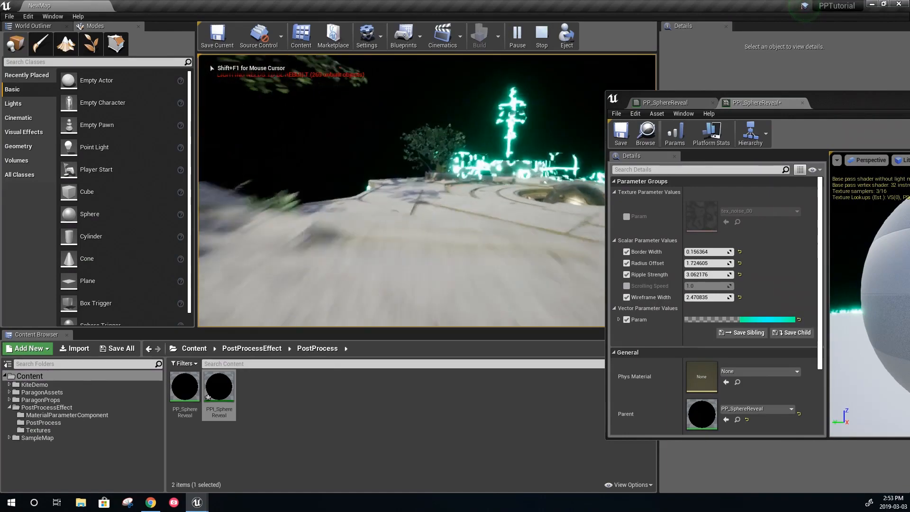
key("s")
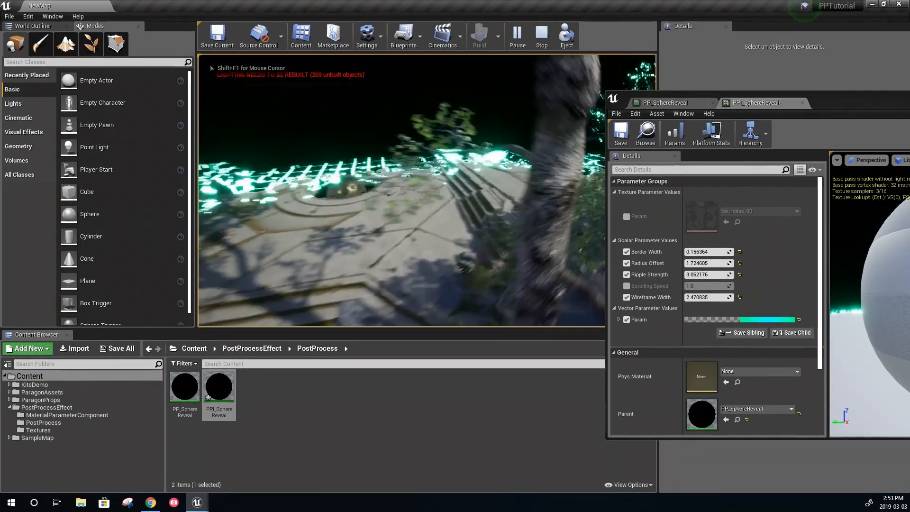
key("w")
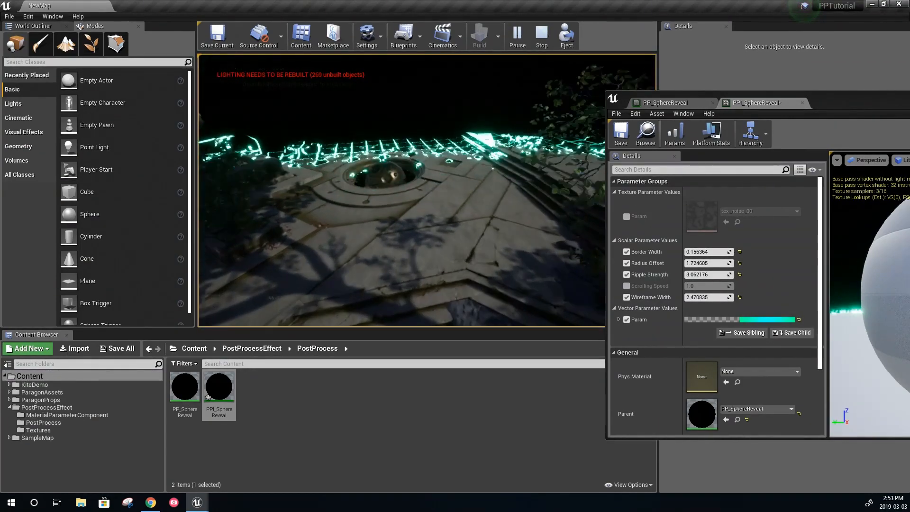
key("w")
key("w")
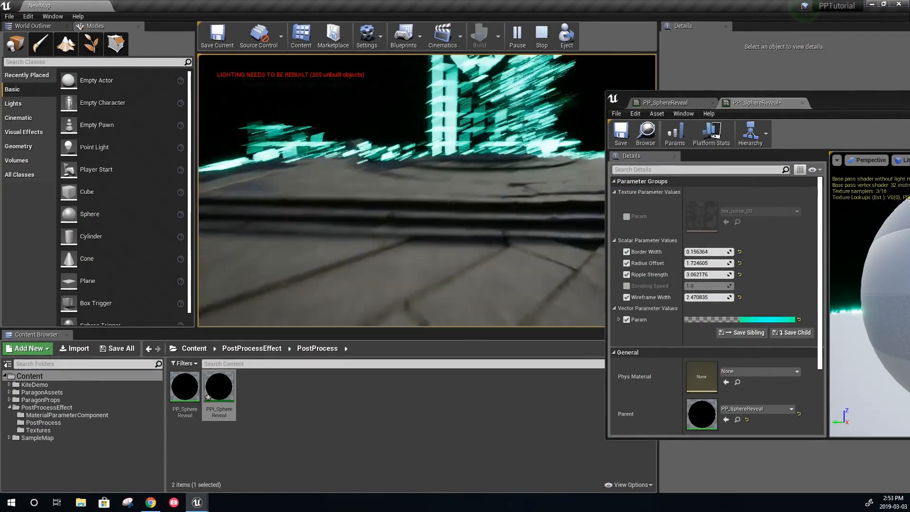
key("w")
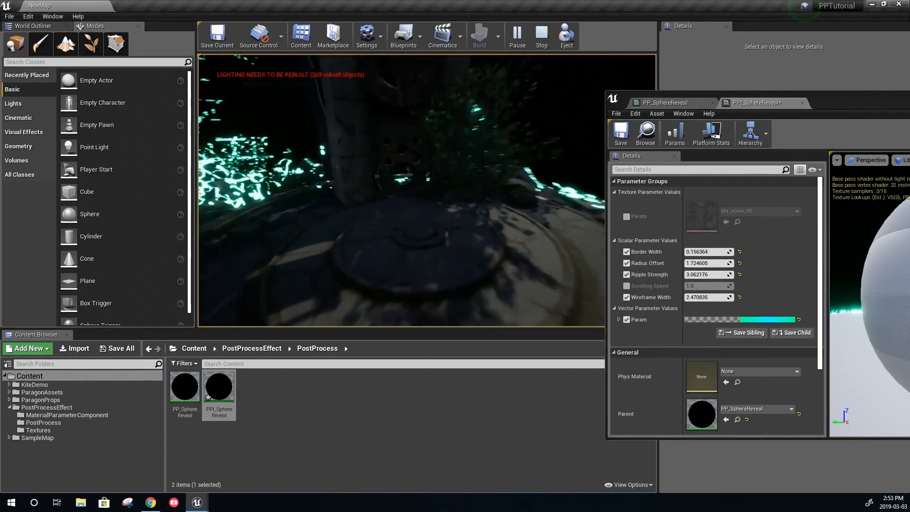
key("s")
key("w")
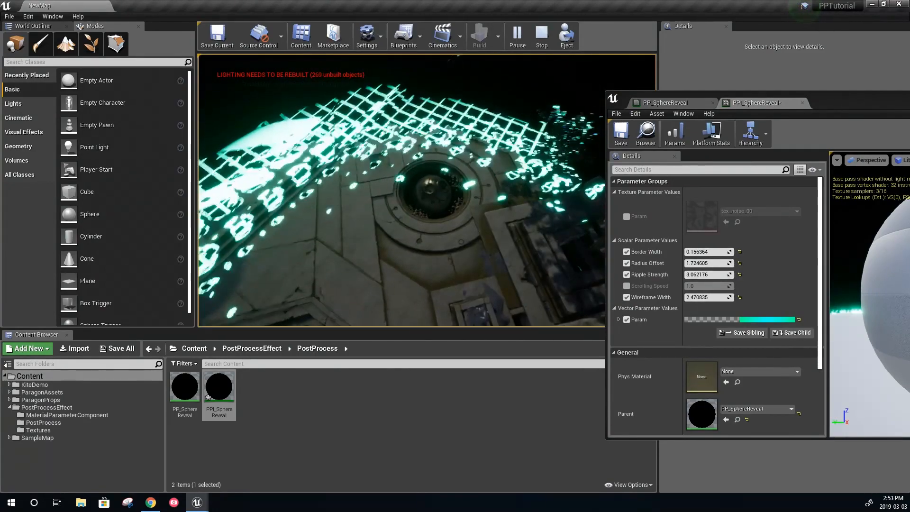
key("shift+F1")
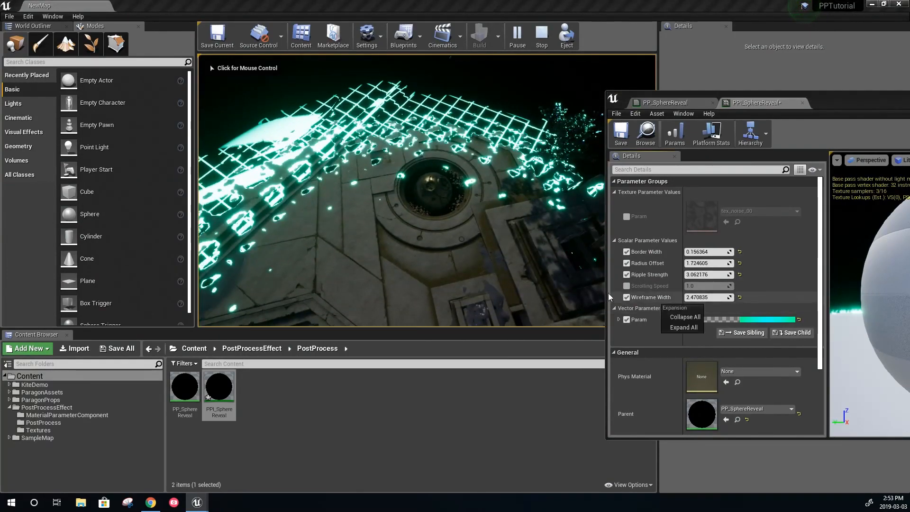
Resume control of the running level preview and move through the ruins to examine the animated reveal border on the ground, towers and trees.
left_click(583, 294)
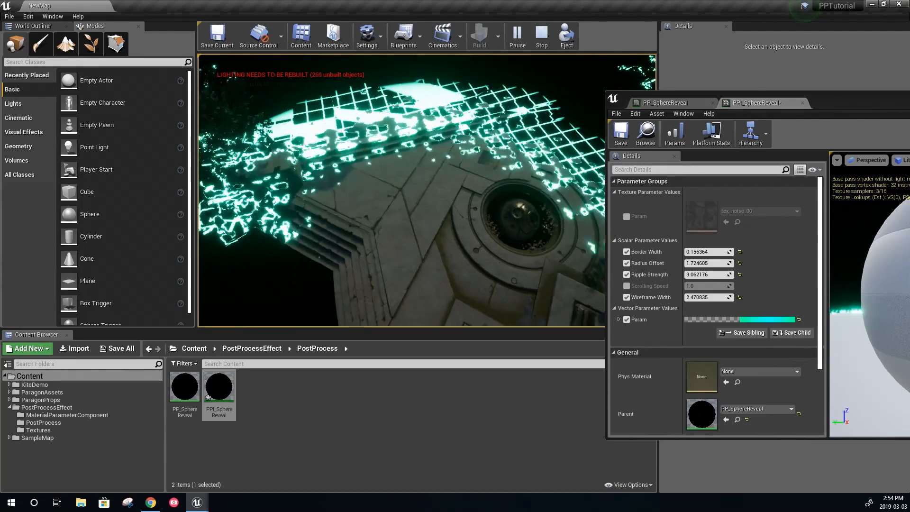
key("w")
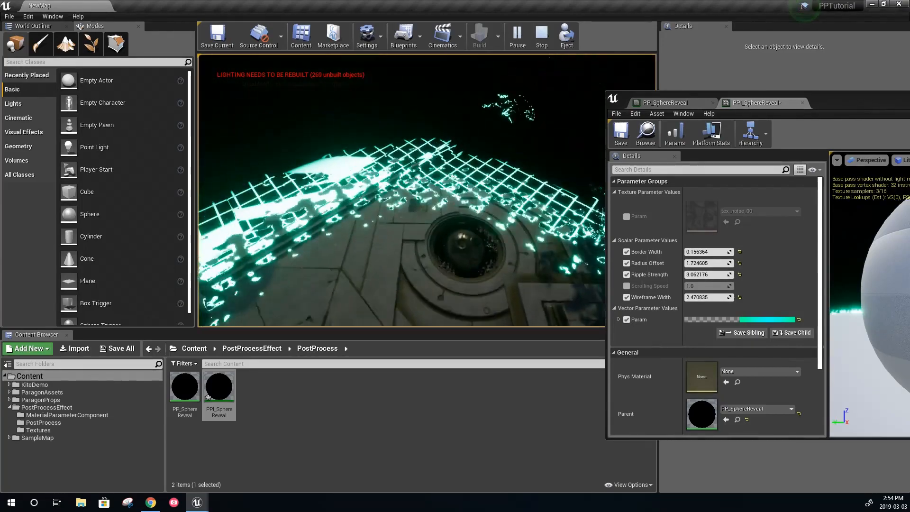
key("w")
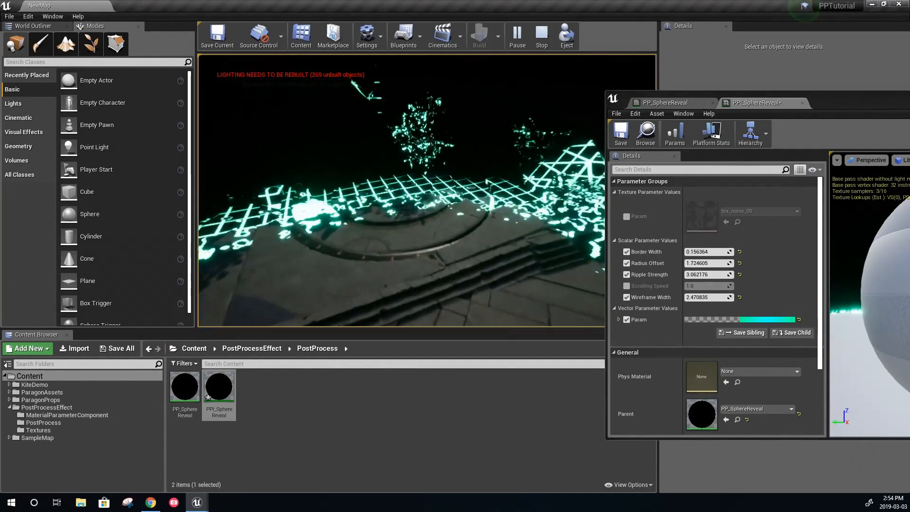
key("w")
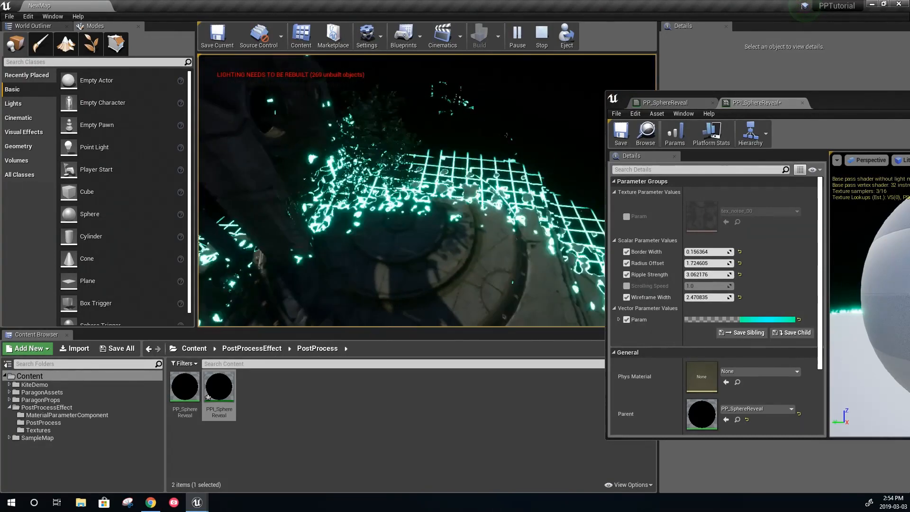
key("w")
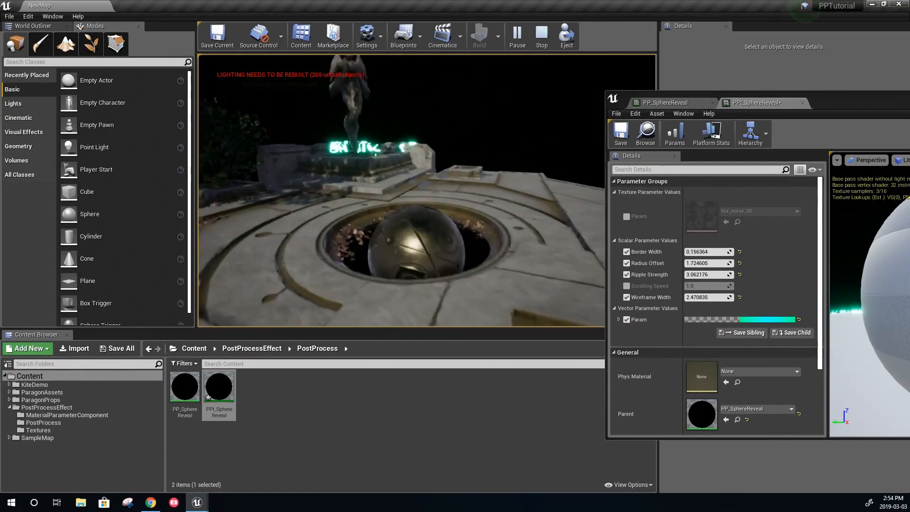
key("w")
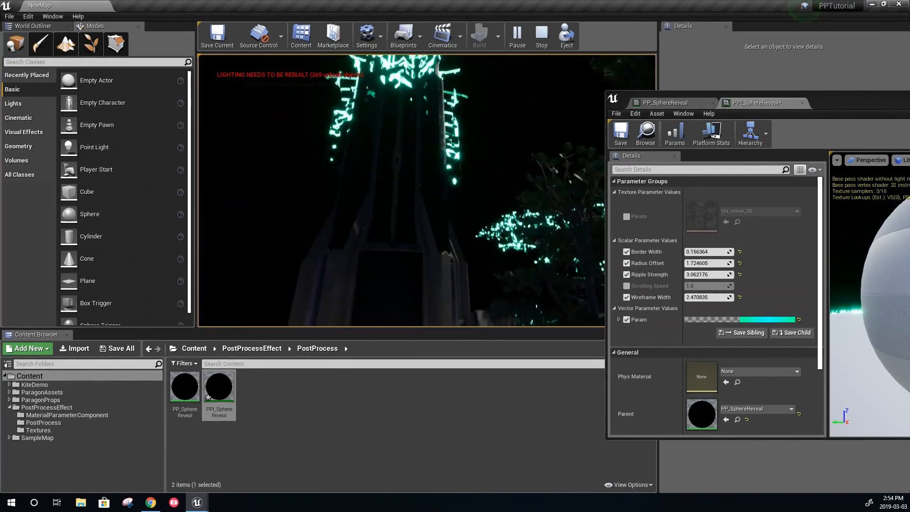
key("w")
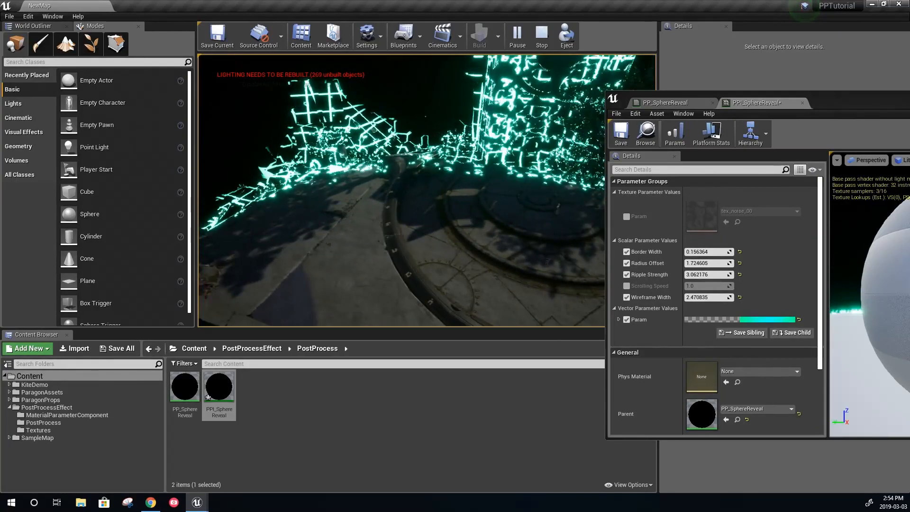
key("w")
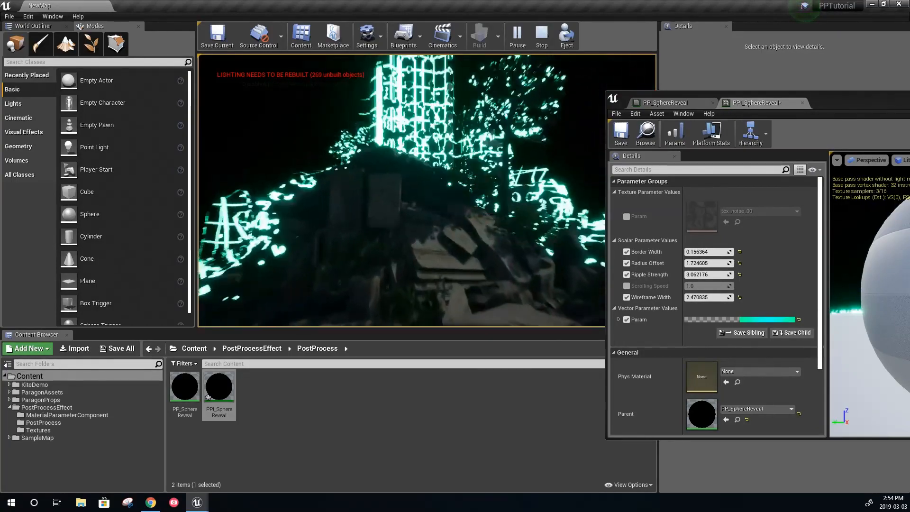
key("s")
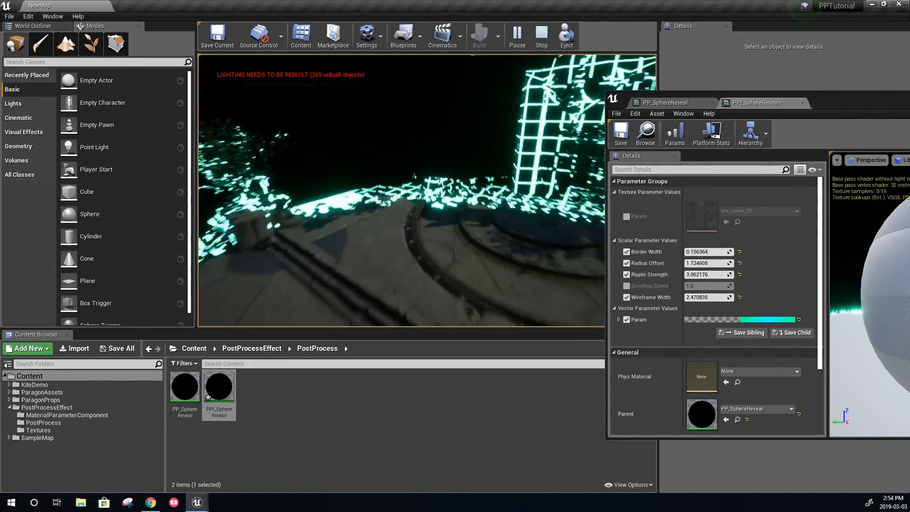
key("w")
key("w")
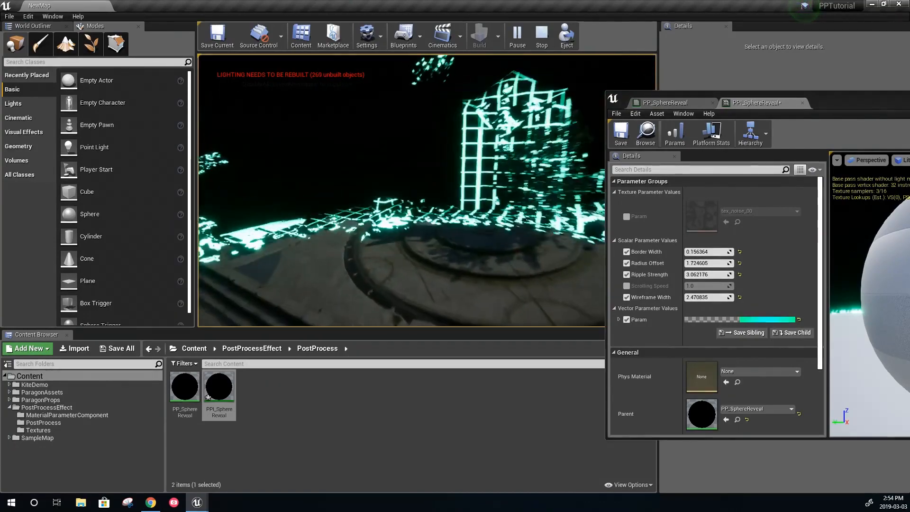
key("w")
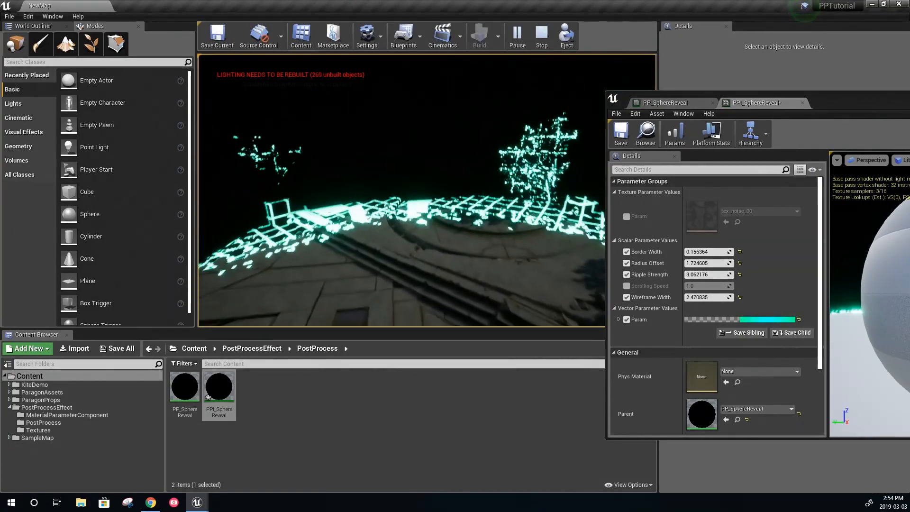
key("w")
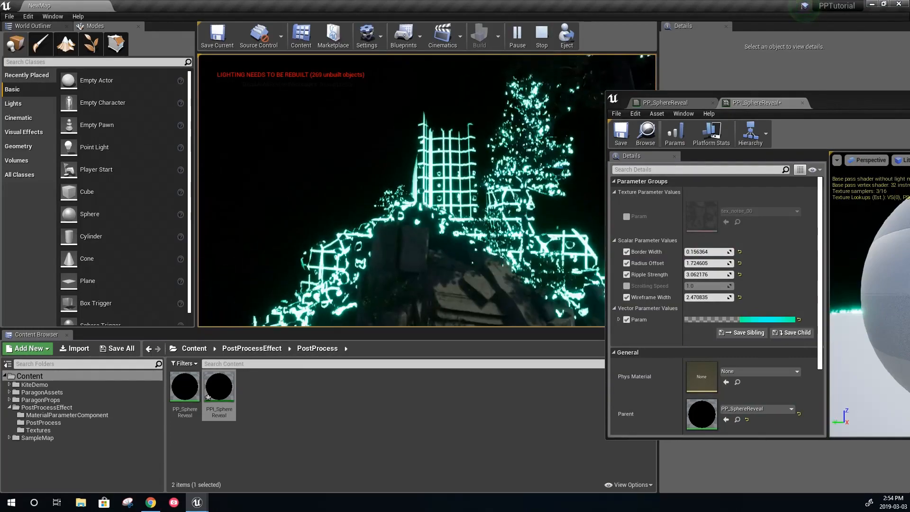
key("w")
key("s")
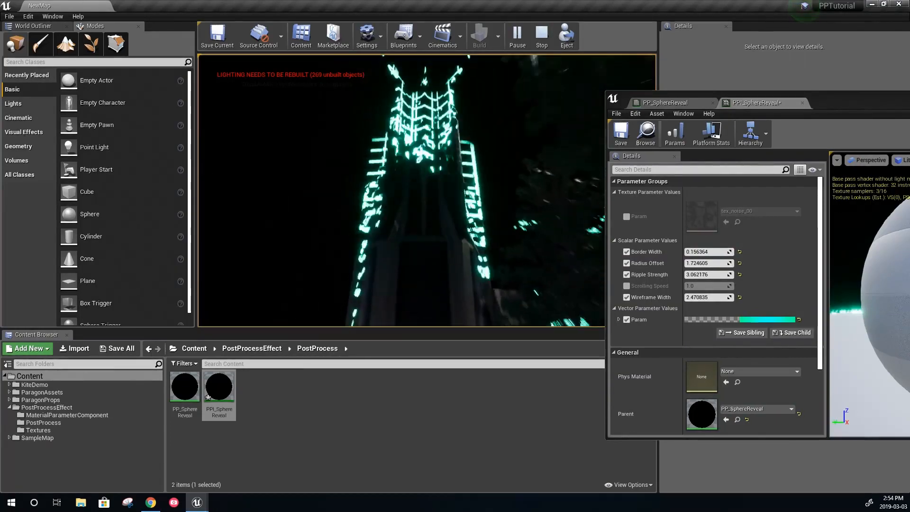
key("s")
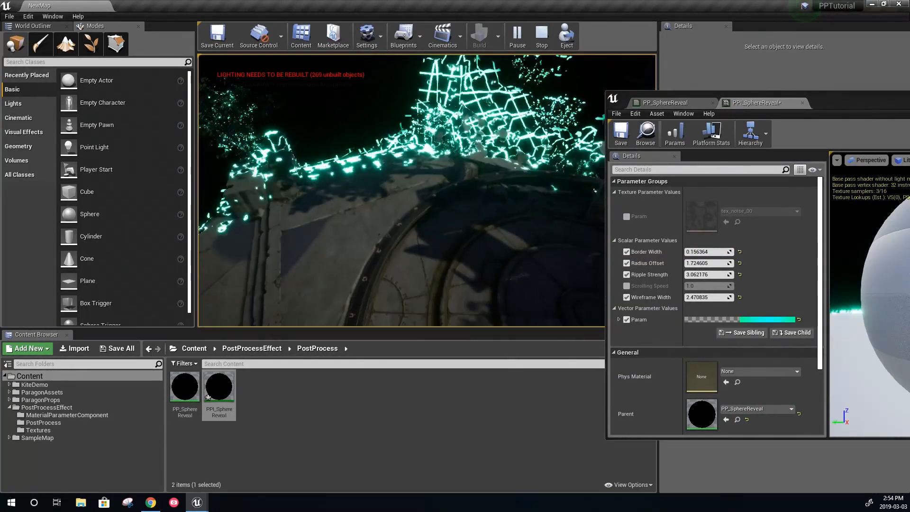
key("w")
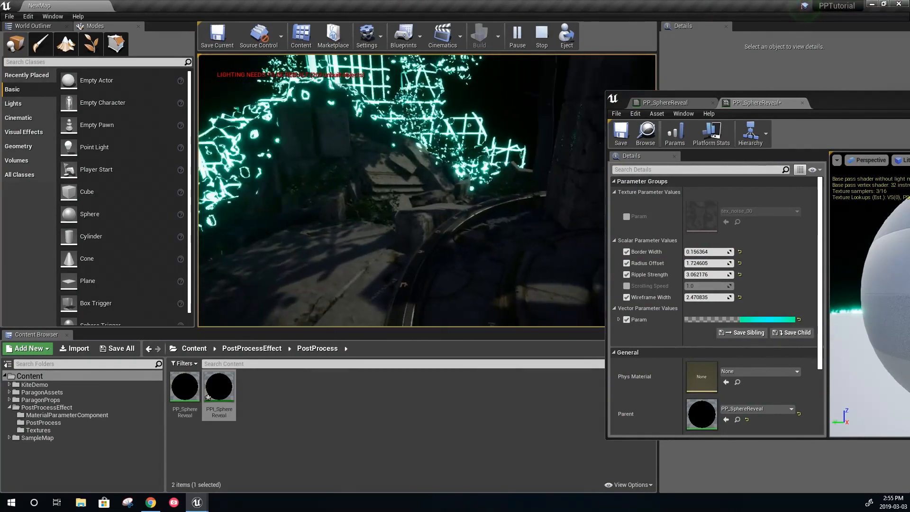
key("w")
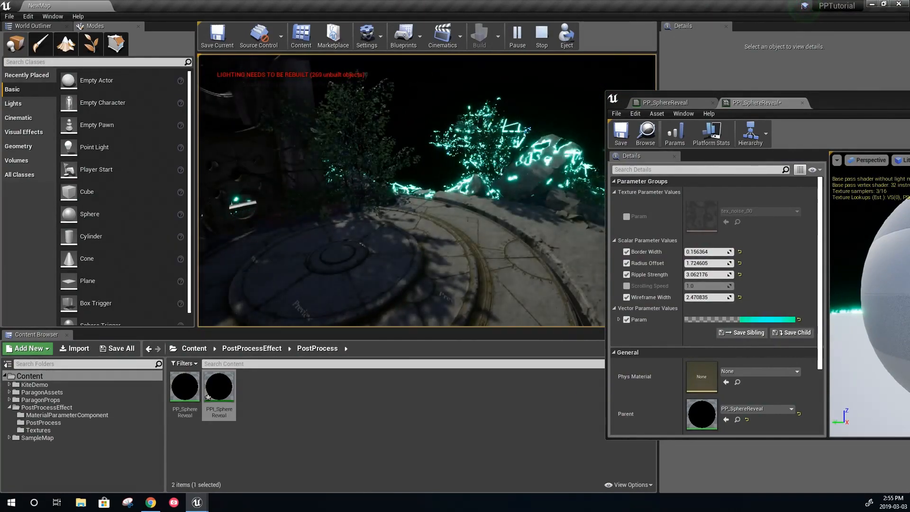